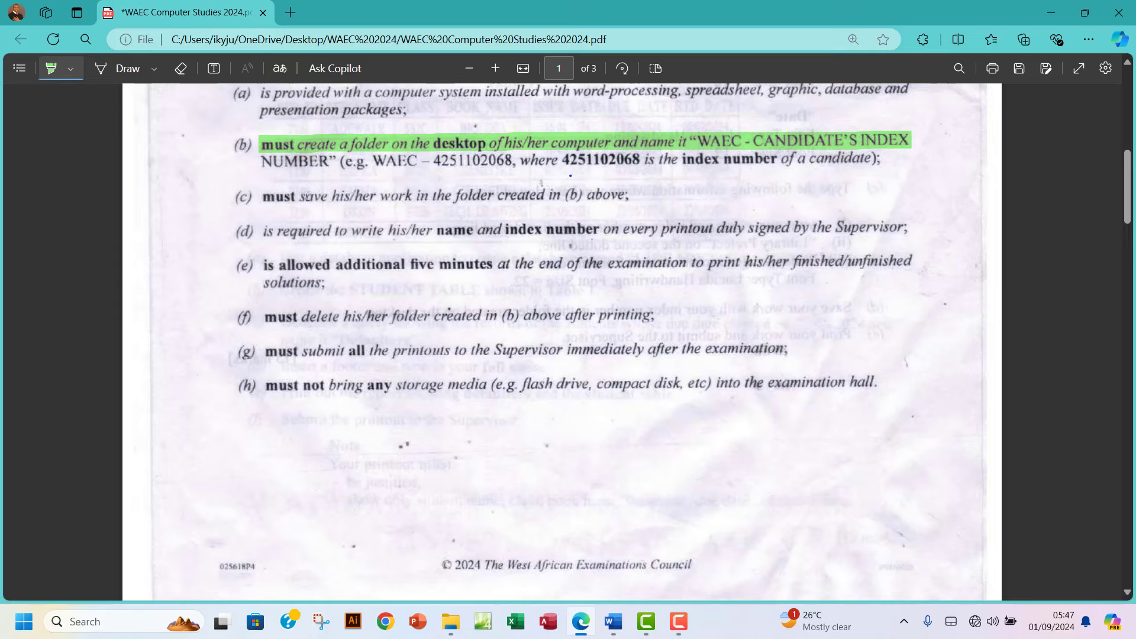
Extend the green highlight across the rest of instruction (b) about the candidate's desktop folder.
{"action": "left_click_drag", "start_coordinate": [262, 161], "coordinate": [885, 162]}
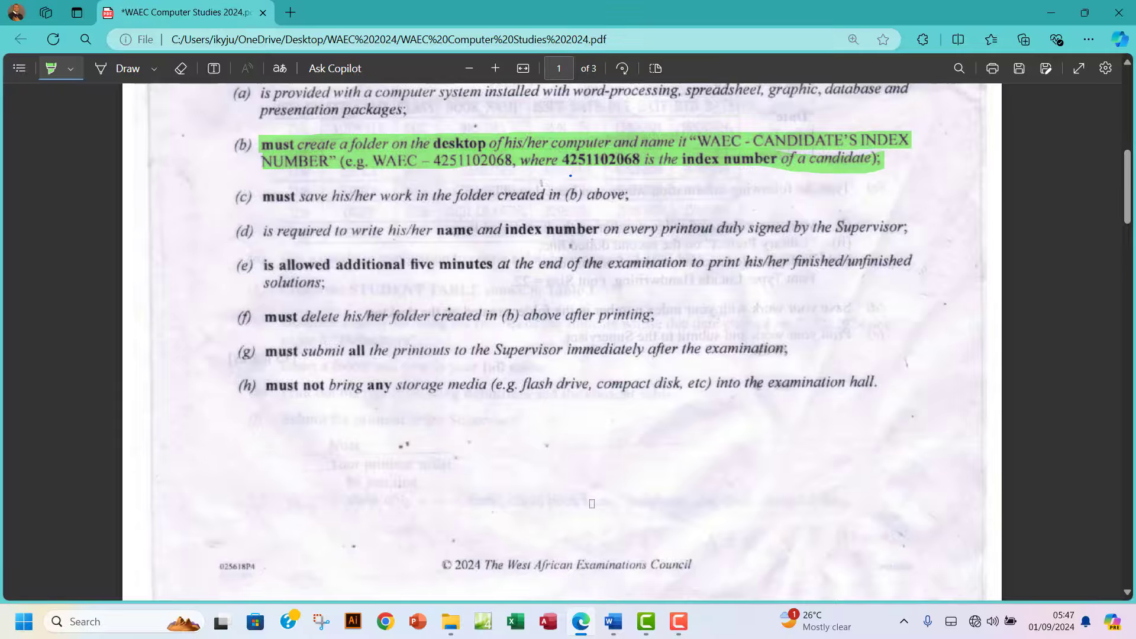
{"action": "left_click", "coordinate": [1050, 13]}
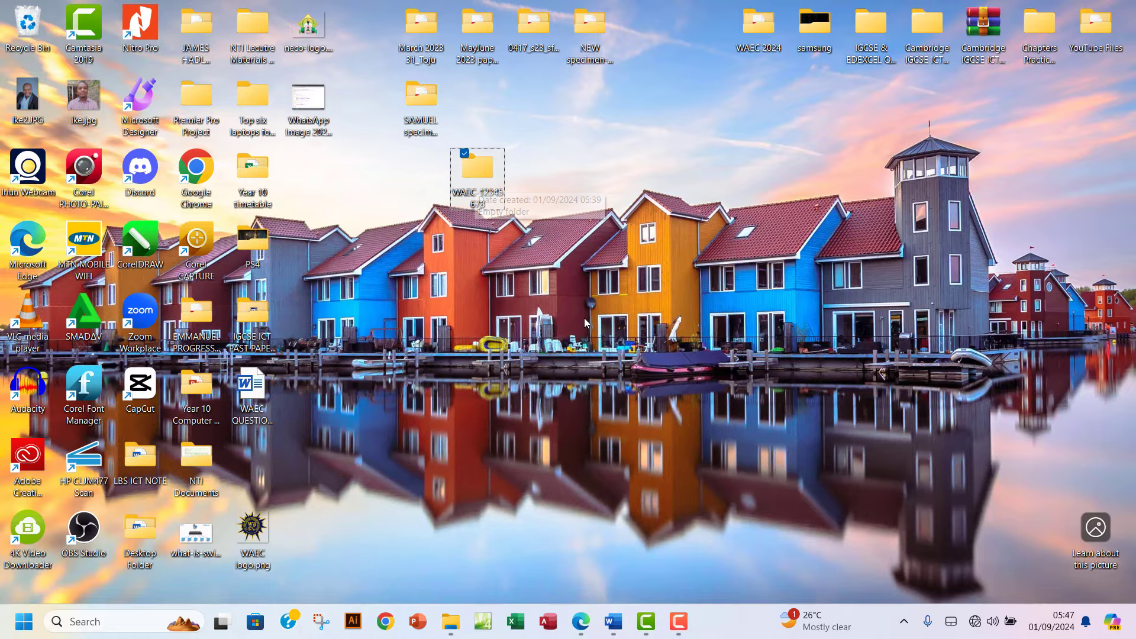
{"action": "left_click", "coordinate": [580, 621]}
On page 2 of the PDF, mark part (b) and the 'YOUR SCHOOL NAME' heading in green.
{"action": "scroll", "coordinate": [439, 348], "scroll_direction": "down", "scroll_amount": 6}
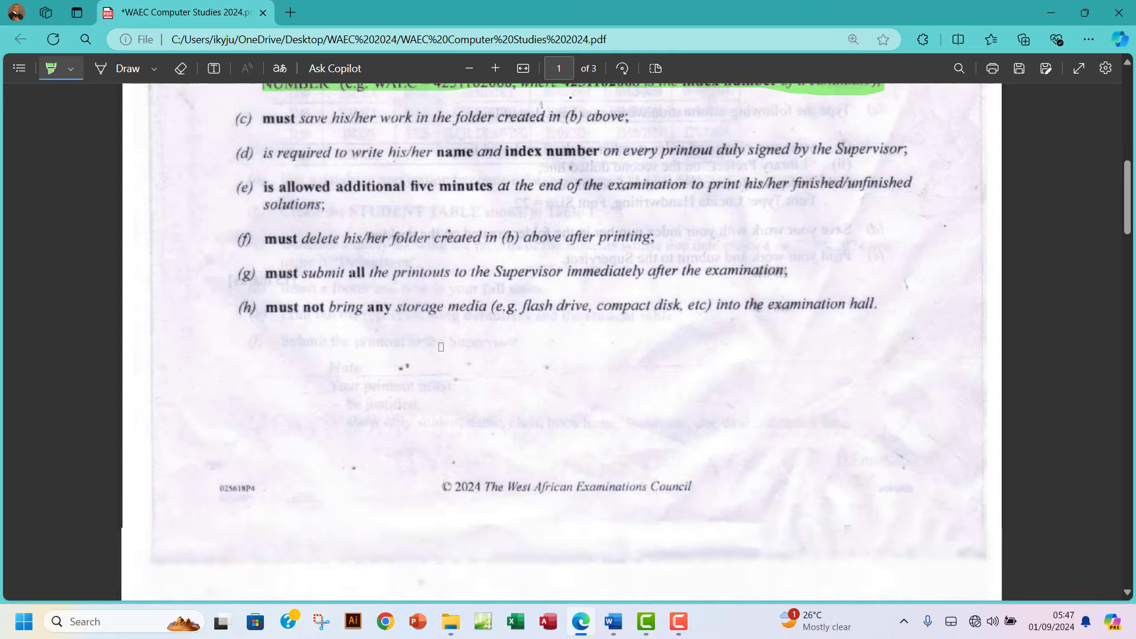
{"action": "scroll", "coordinate": [583, 291], "scroll_direction": "down", "scroll_amount": 3}
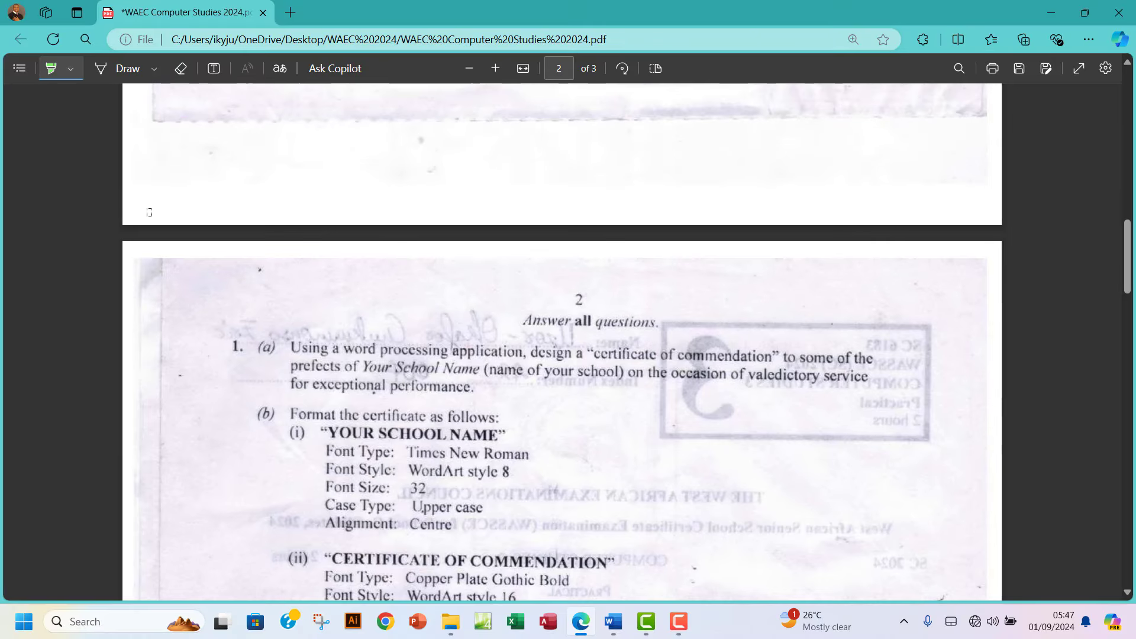
{"action": "scroll", "coordinate": [479, 385], "scroll_direction": "down", "scroll_amount": 3}
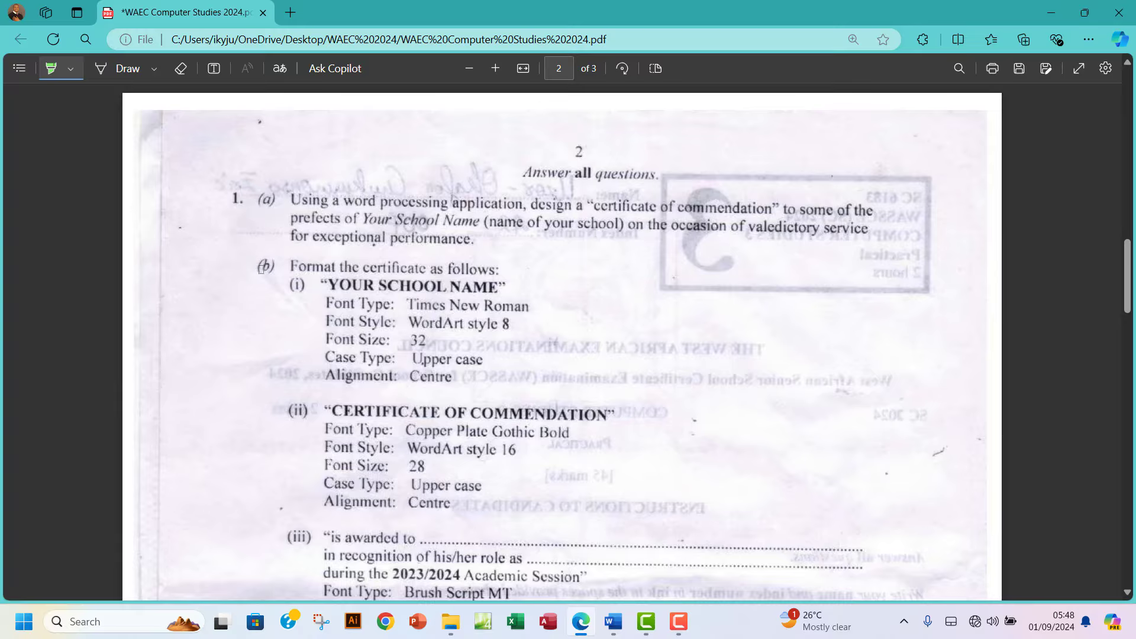
{"action": "left_click_drag", "start_coordinate": [262, 266], "coordinate": [265, 276]}
{"action": "left_click_drag", "start_coordinate": [317, 286], "coordinate": [499, 287]}
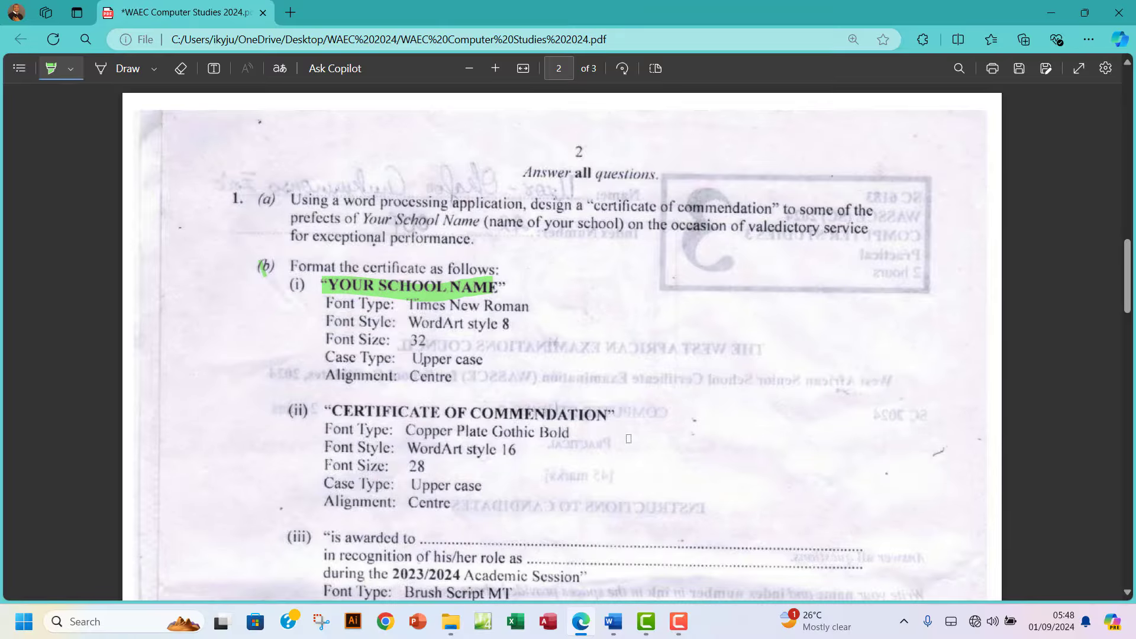
Create a blank landscape Word document and type 'LEKKI BRITISH SCHOOL'.
{"action": "left_click", "coordinate": [613, 621]}
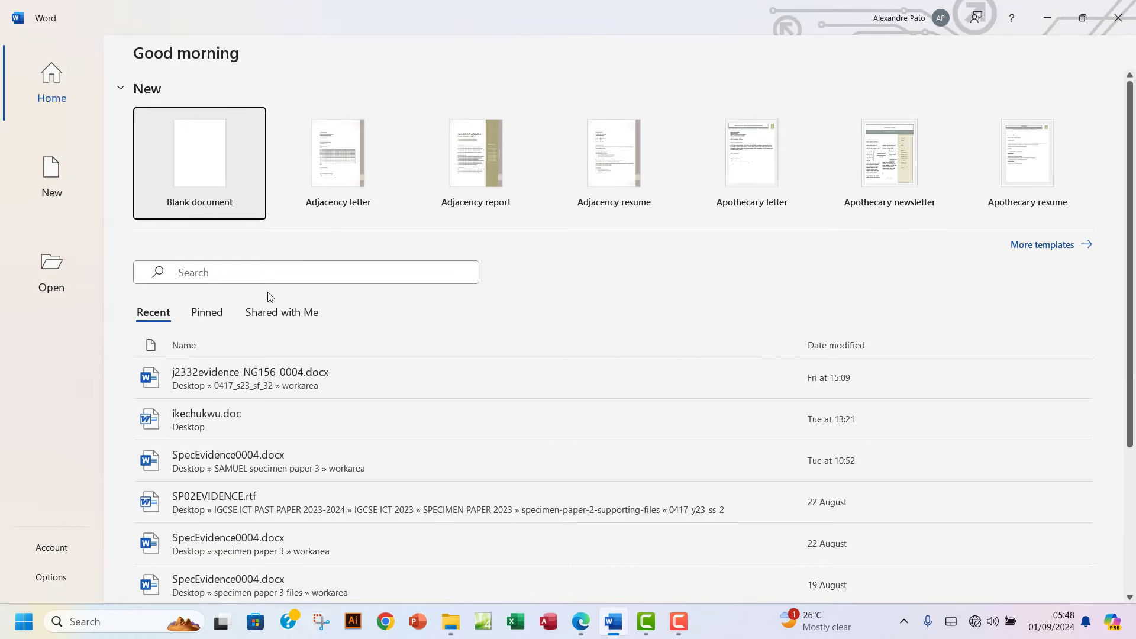
{"action": "left_click", "coordinate": [182, 175]}
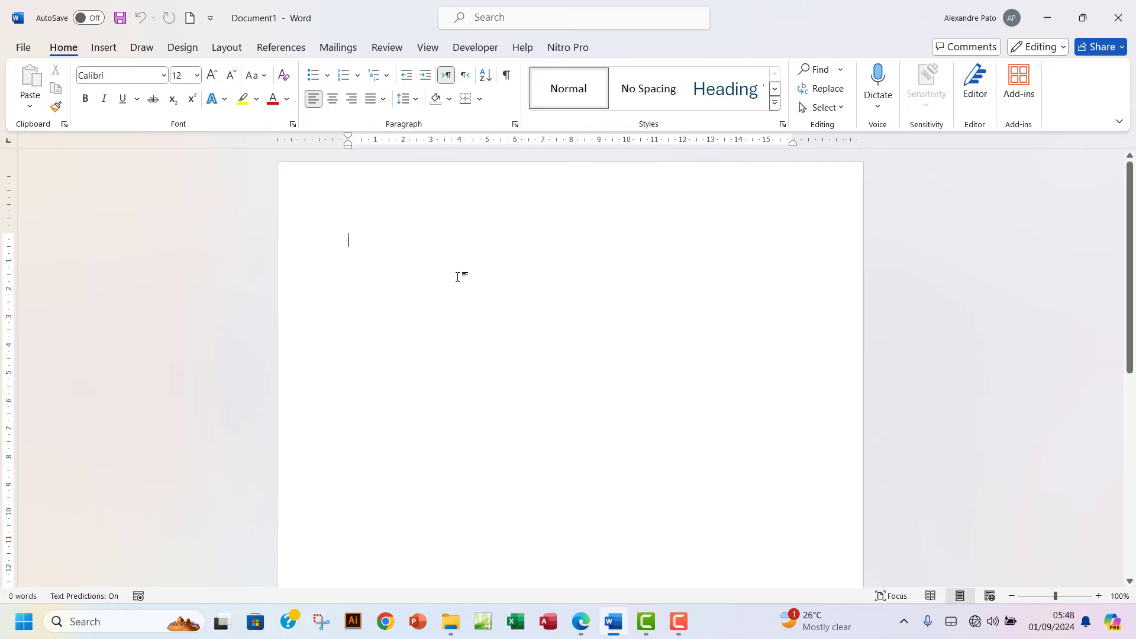
{"action": "left_click", "coordinate": [232, 52]}
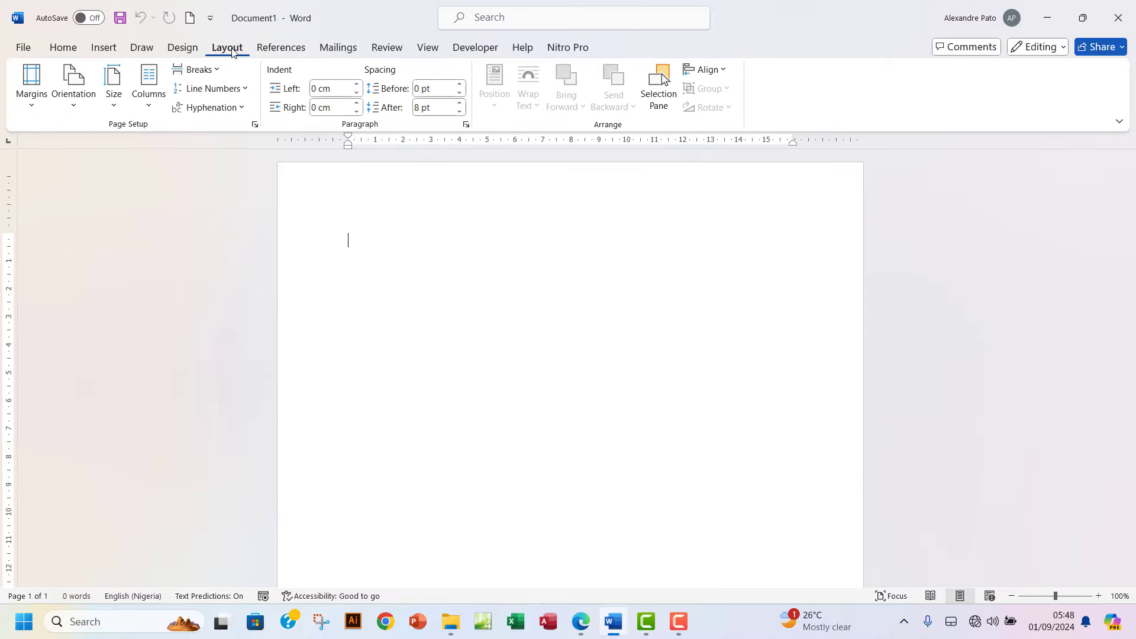
{"action": "left_click", "coordinate": [73, 85]}
{"action": "left_click", "coordinate": [93, 179]}
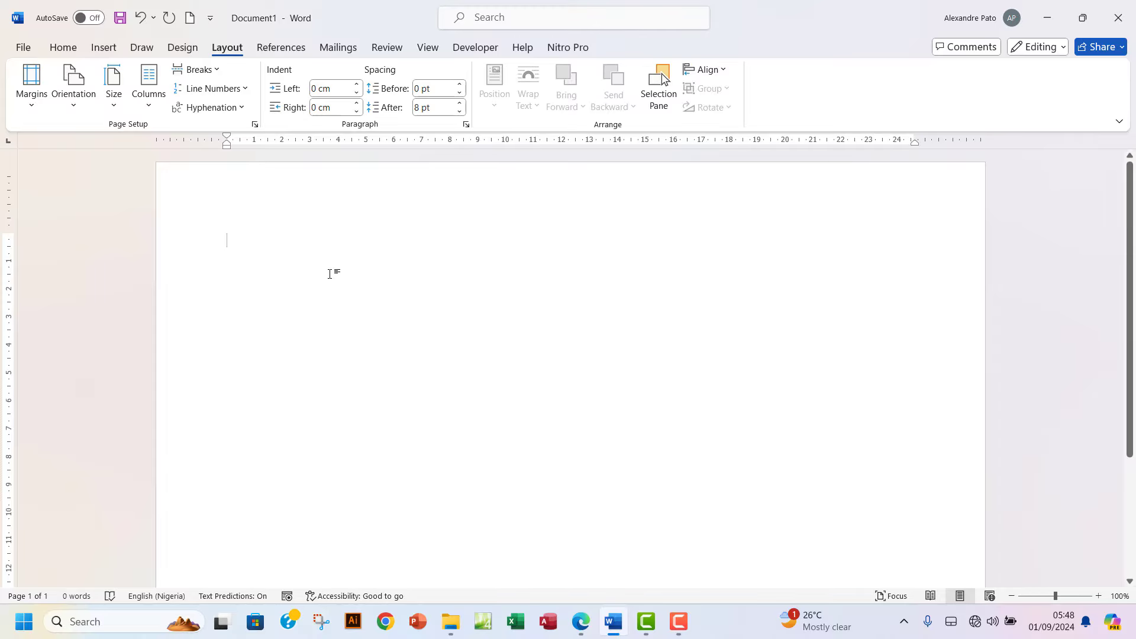
{"action": "type", "text": "LEKK"}
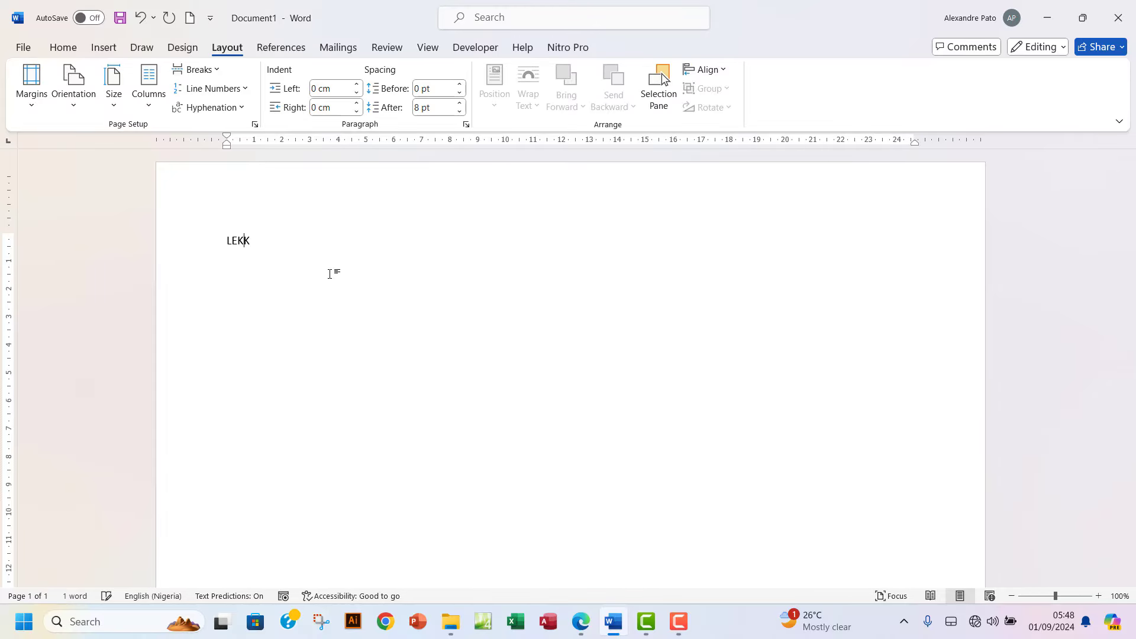
{"action": "type", "text": "I BRITISH SCHOOL"}
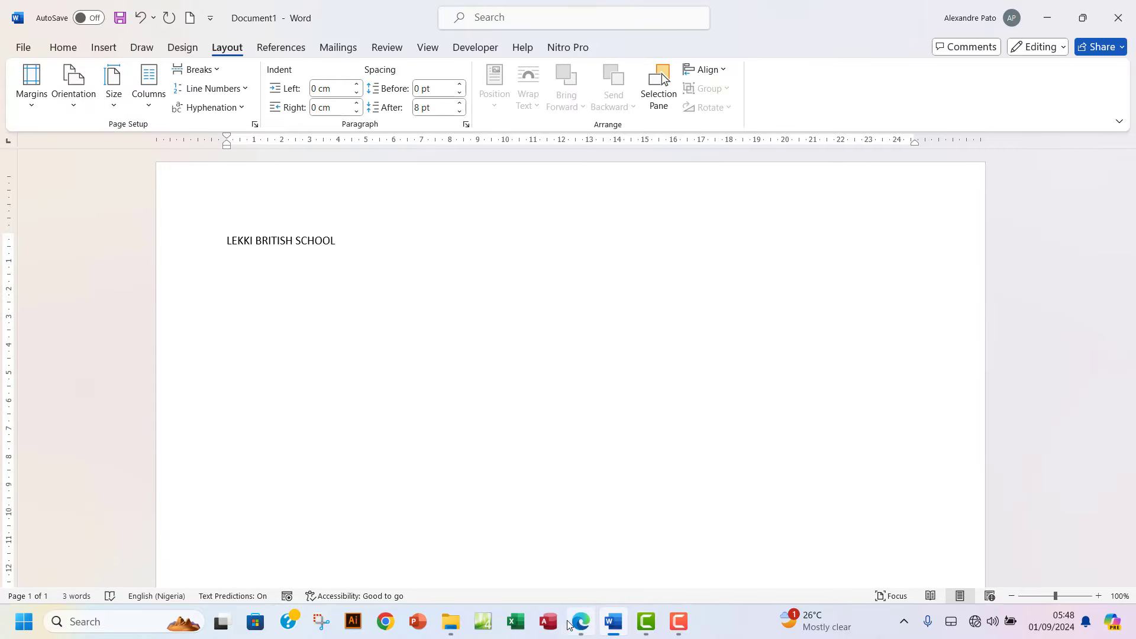
{"action": "left_click", "coordinate": [581, 622]}
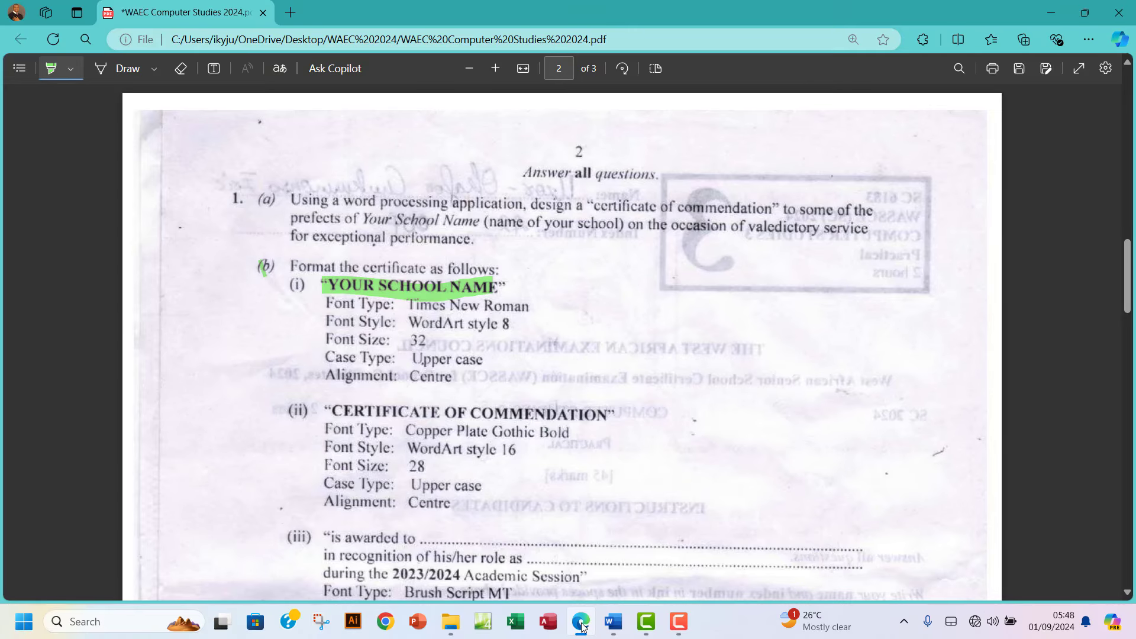
Set the school name in Times New Roman and highlight 'Font Style: WordArt style 8' in the PDF.
{"action": "left_click", "coordinate": [581, 624]}
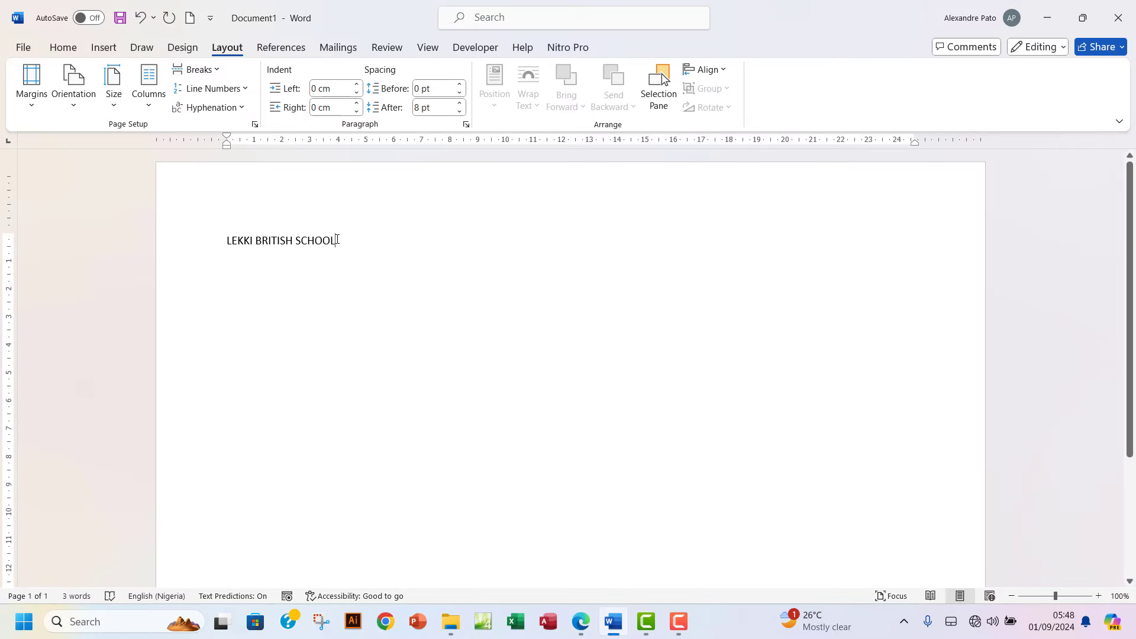
{"action": "left_click_drag", "start_coordinate": [337, 240], "coordinate": [158, 215]}
{"action": "left_click", "coordinate": [63, 47]}
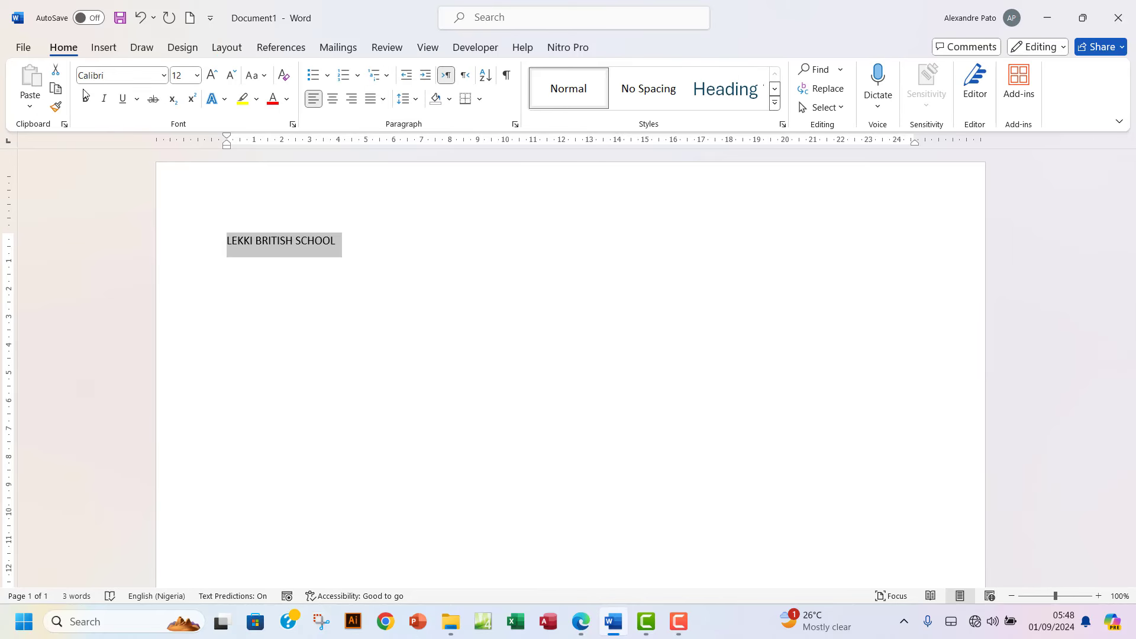
{"action": "left_click", "coordinate": [163, 76]}
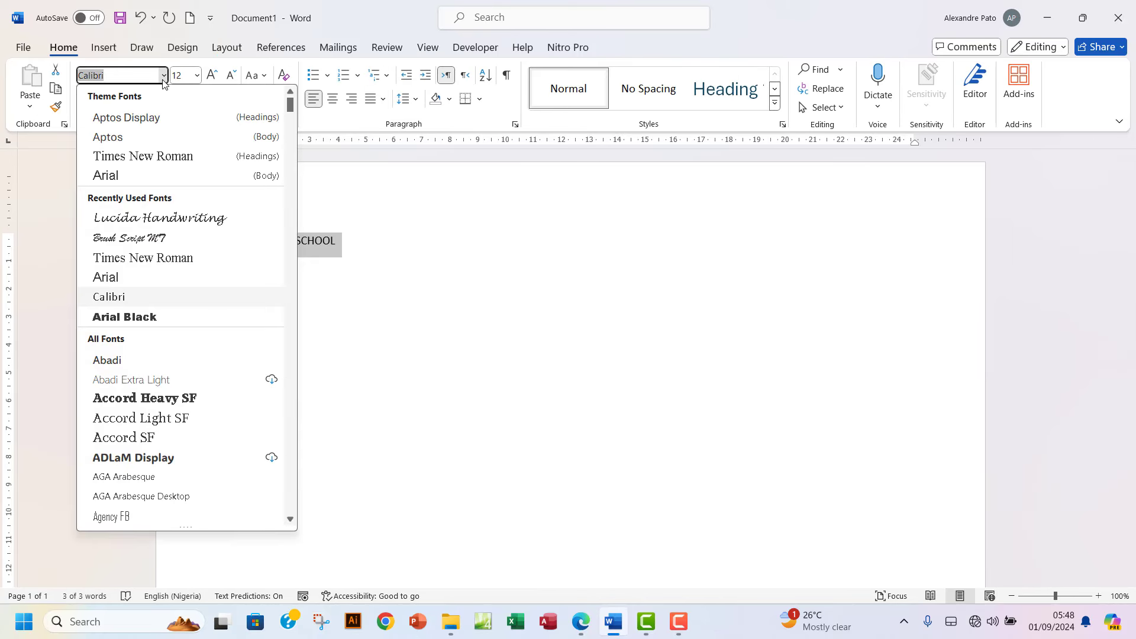
{"action": "left_click", "coordinate": [143, 156]}
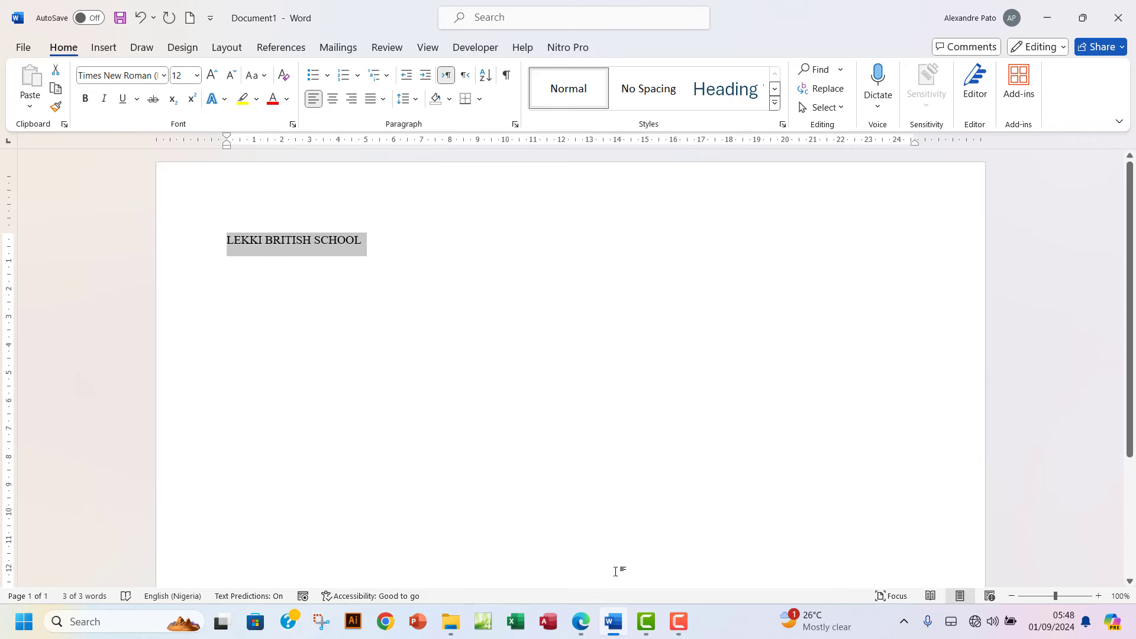
{"action": "left_click", "coordinate": [580, 621]}
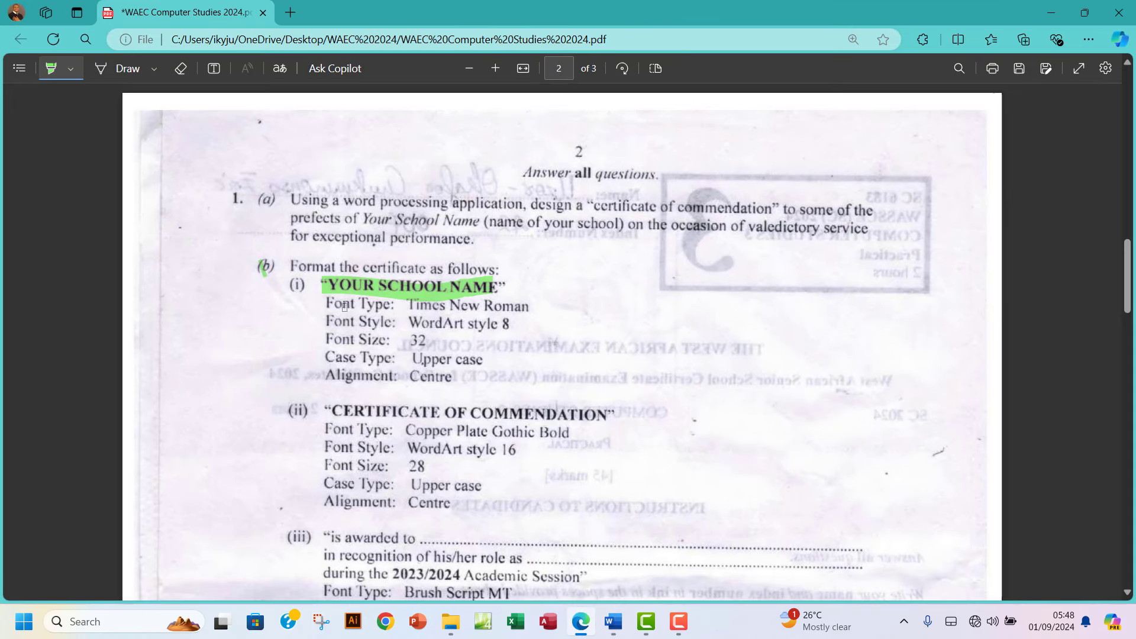
{"action": "left_click_drag", "start_coordinate": [332, 321], "coordinate": [515, 324]}
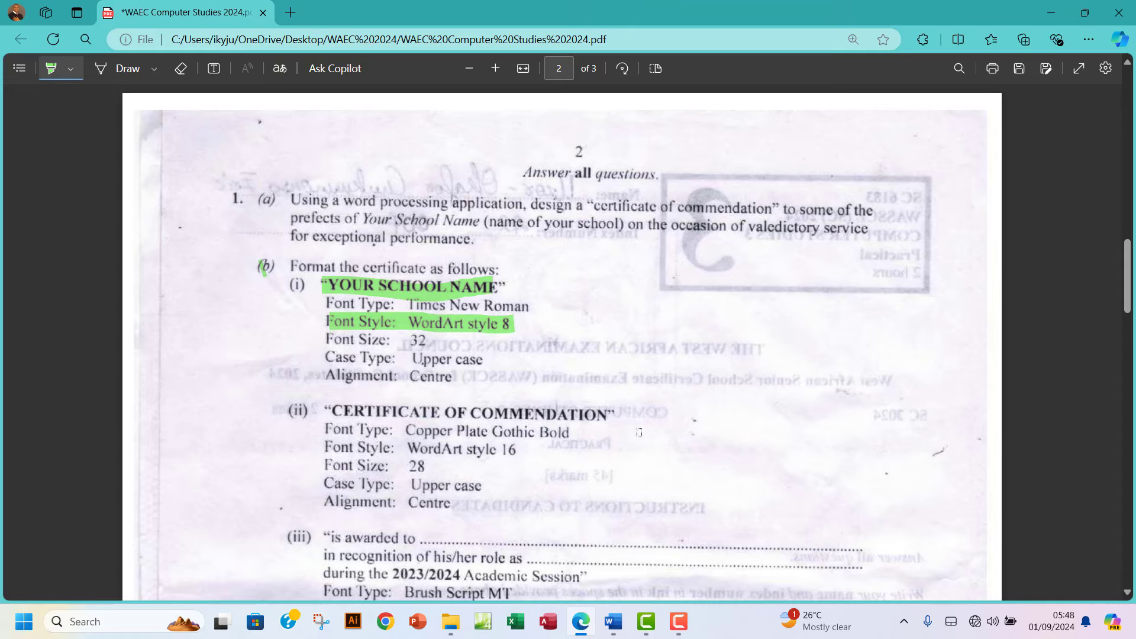
Browse the WordArt styles gallery, compare against the exam PDF, and return to Word.
{"action": "left_click", "coordinate": [614, 621]}
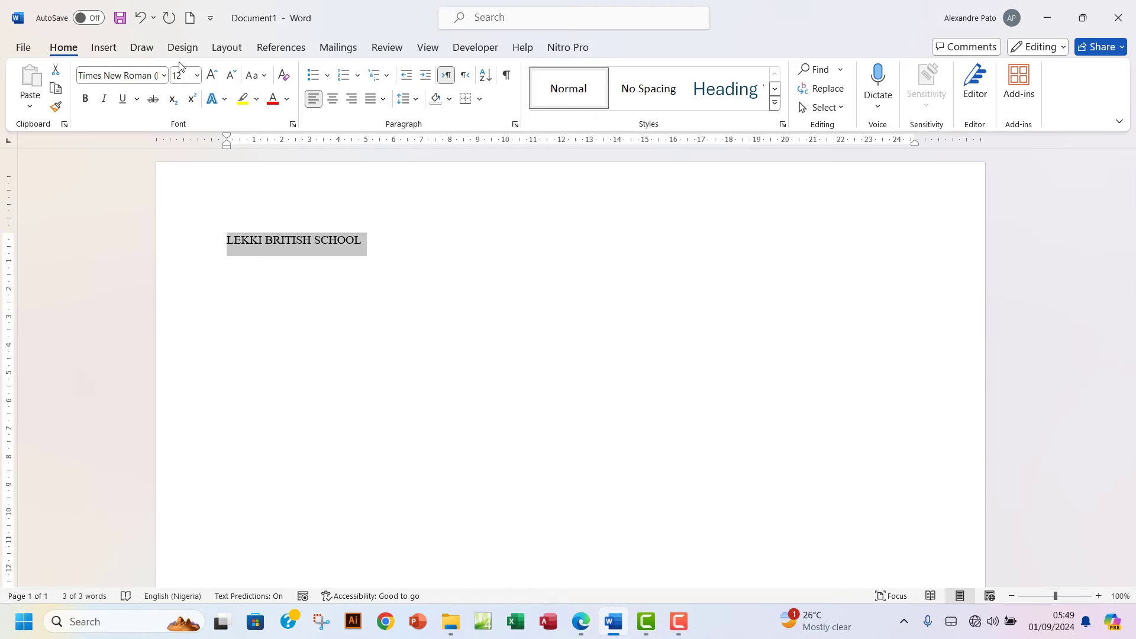
{"action": "left_click", "coordinate": [106, 52]}
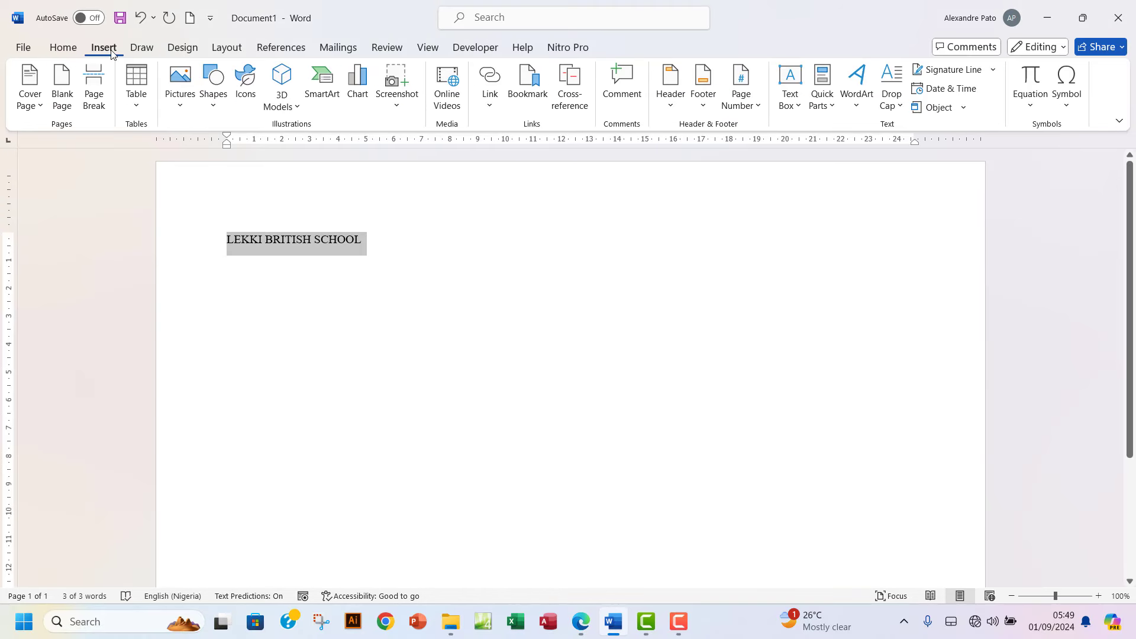
{"action": "left_click", "coordinate": [859, 117]}
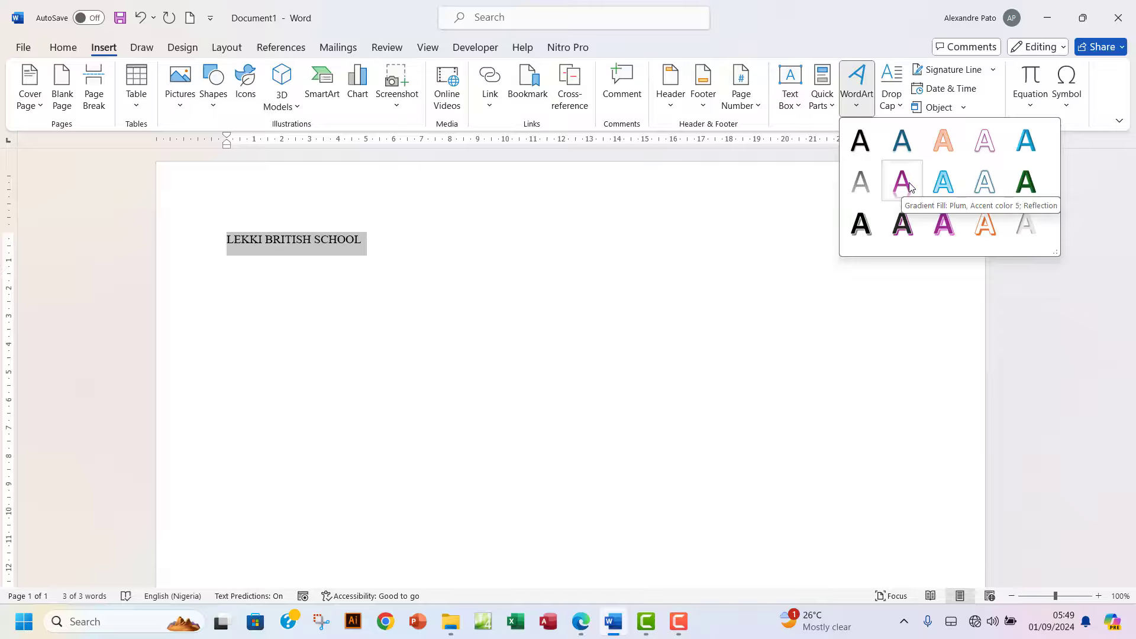
{"action": "left_click", "coordinate": [581, 621]}
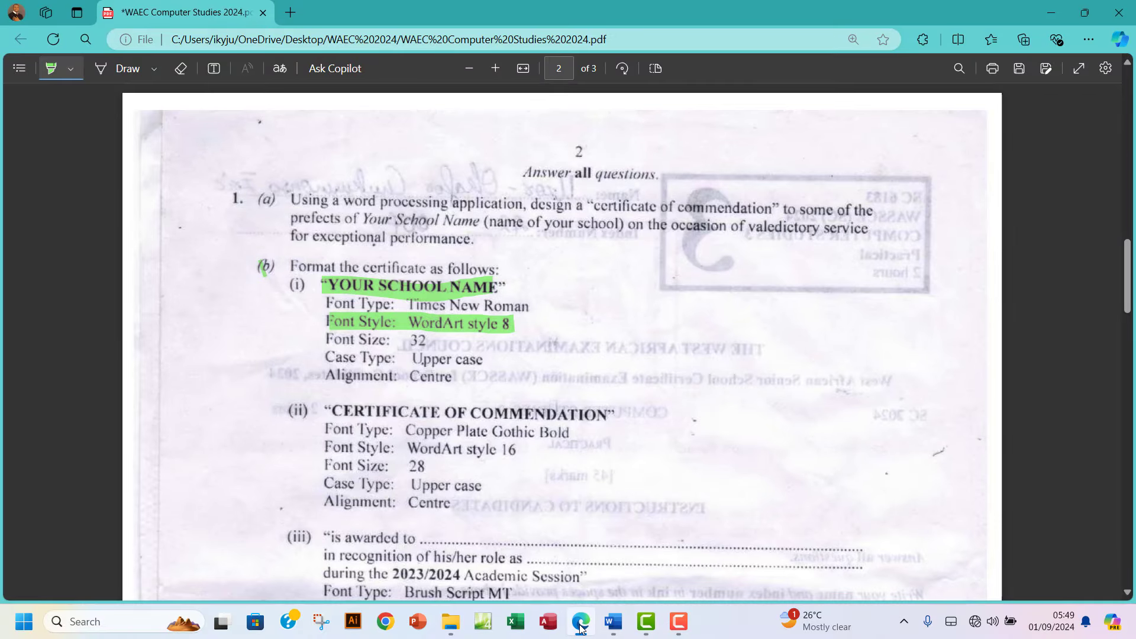
{"action": "left_click", "coordinate": [580, 621]}
{"action": "left_click", "coordinate": [580, 621]}
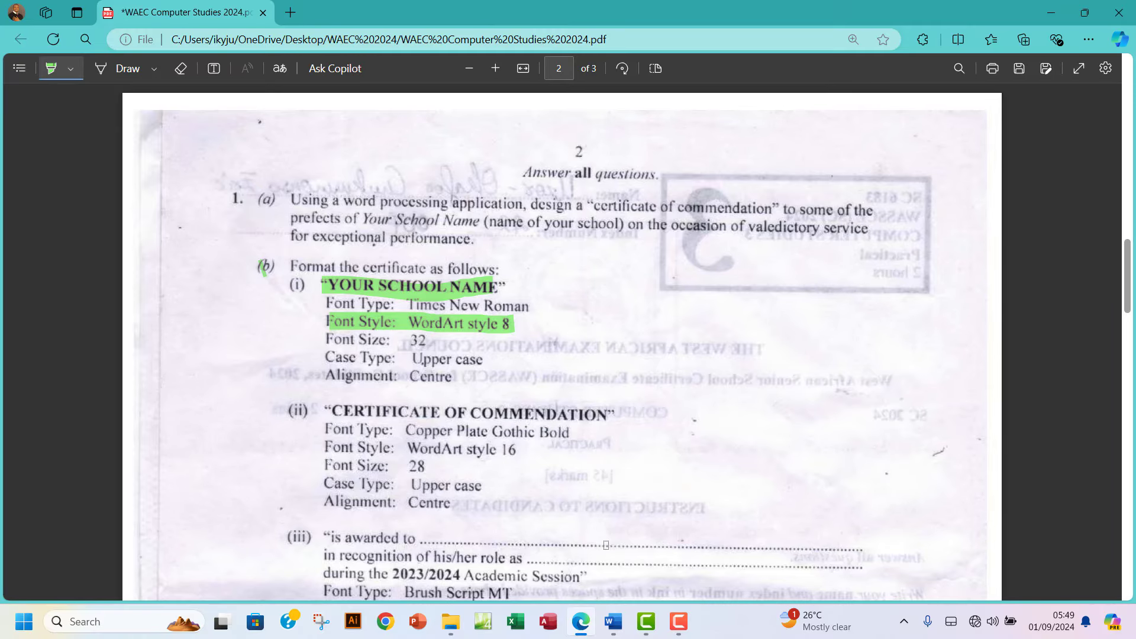
{"action": "left_click", "coordinate": [613, 622]}
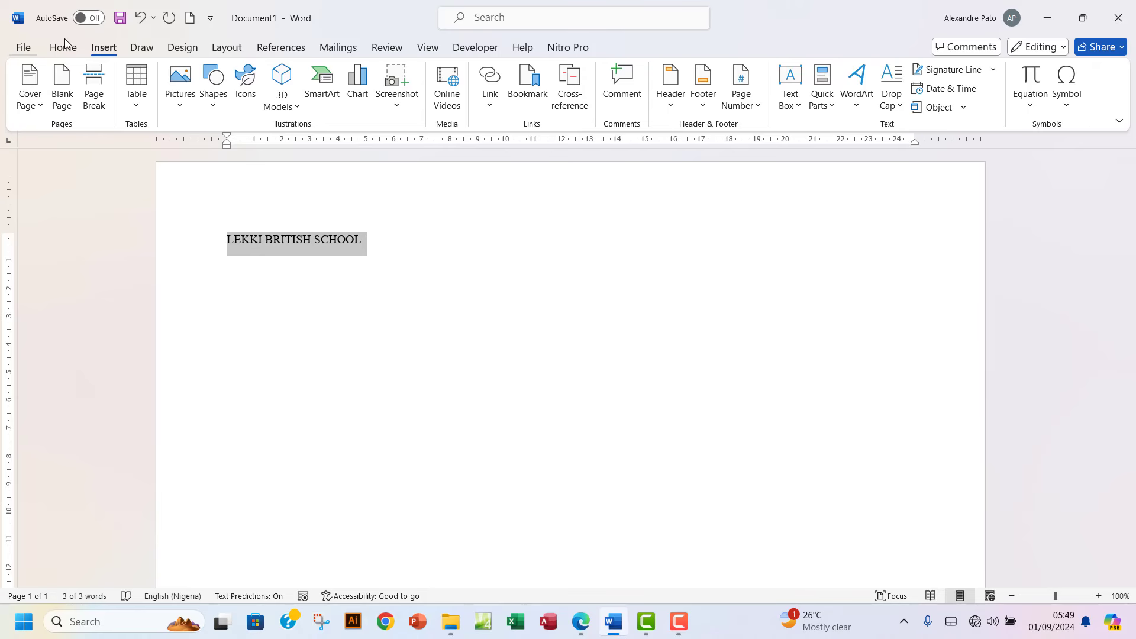
Start Save As and choose the Word 97-2003 Document (*.doc) file type.
{"action": "left_click", "coordinate": [24, 48]}
{"action": "left_click", "coordinate": [51, 302]}
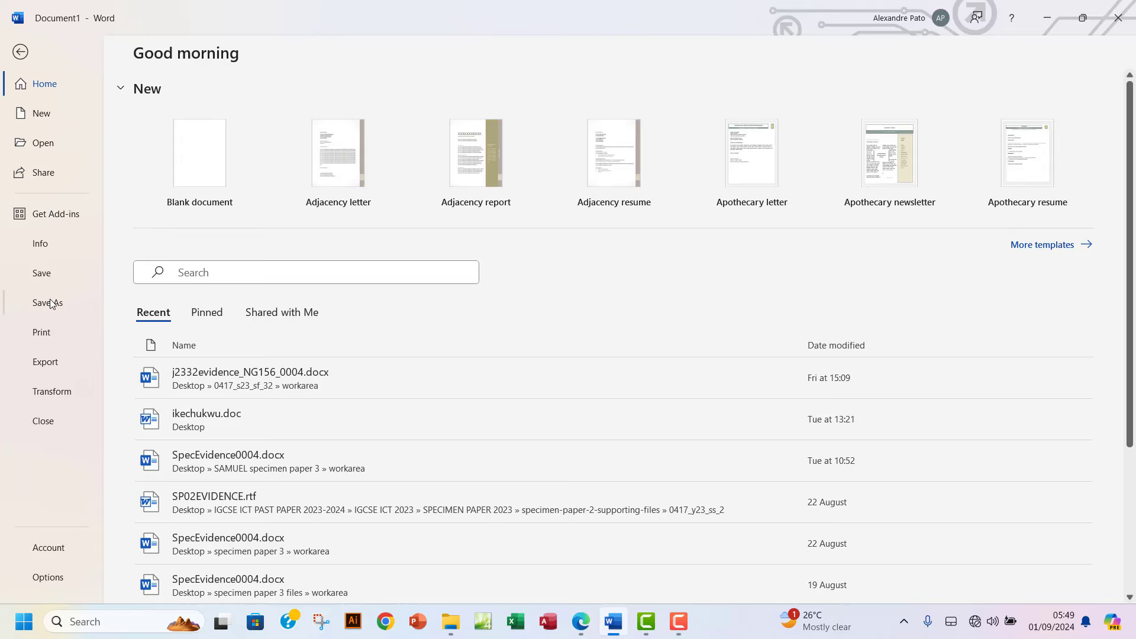
{"action": "left_click", "coordinate": [203, 444]}
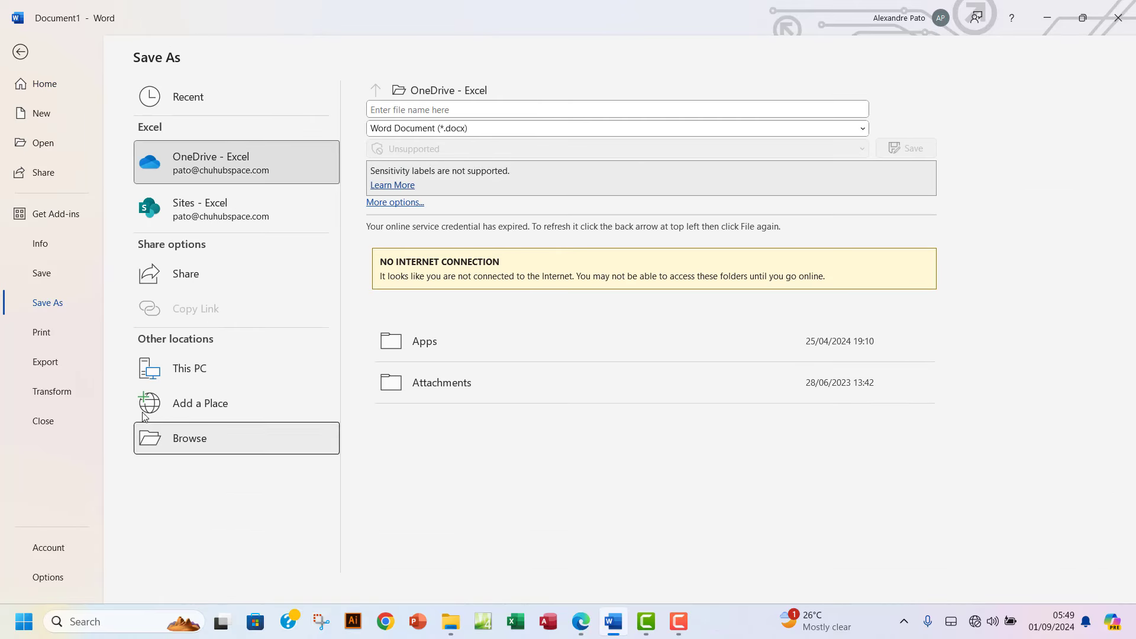
{"action": "left_click", "coordinate": [162, 268]}
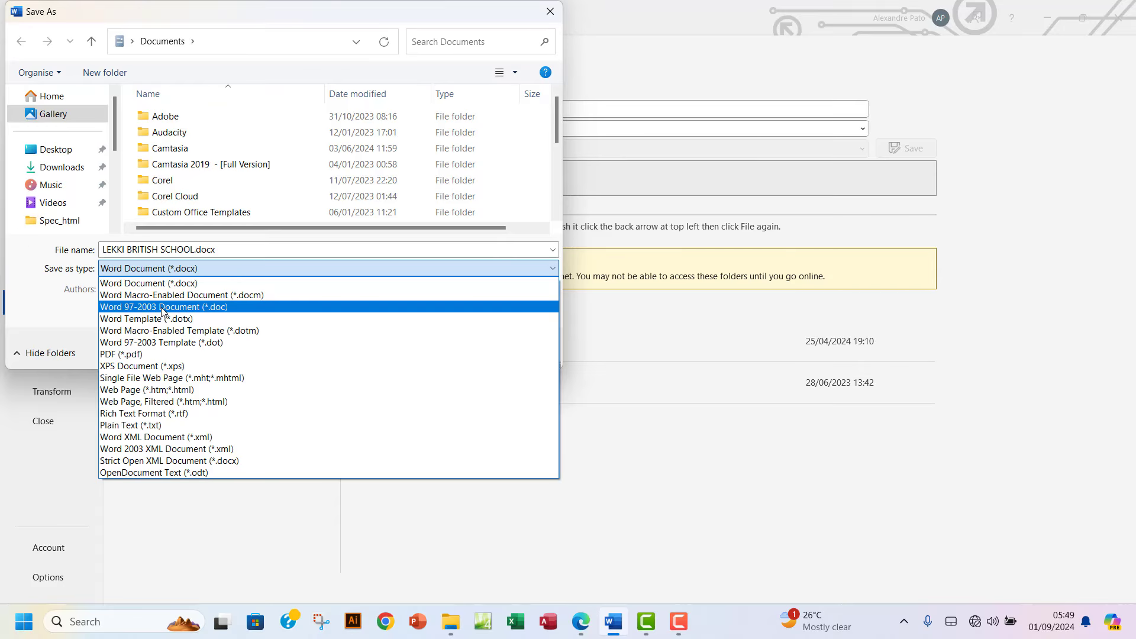
{"action": "left_click", "coordinate": [214, 308]}
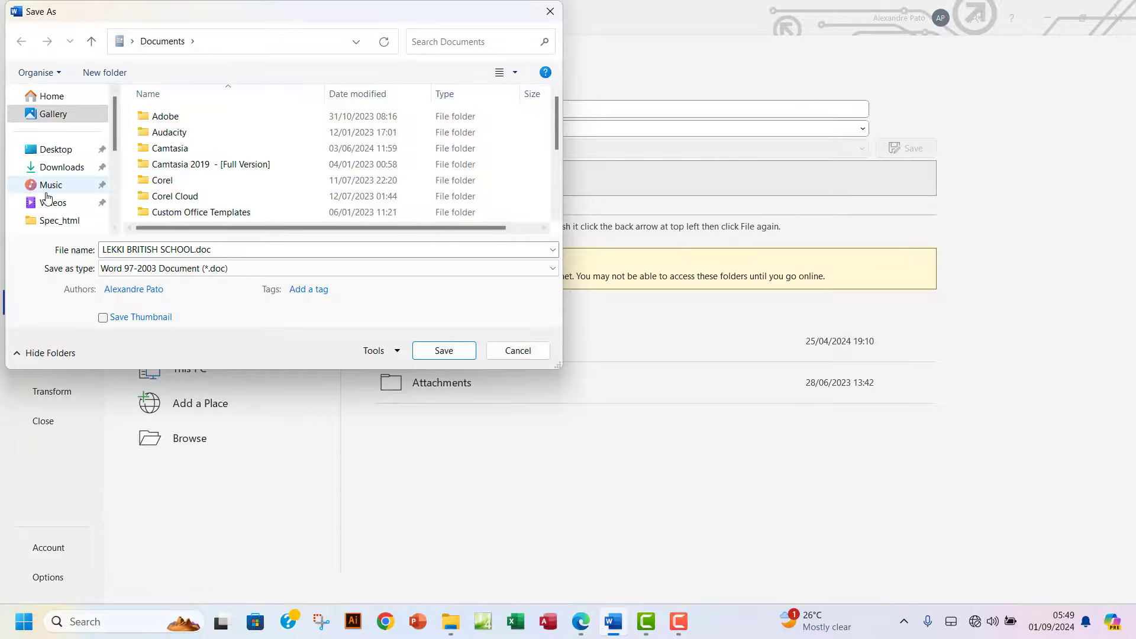
Save it as LEKKI BRITISH SCHOOL.doc in the Desktop WAEC-12345678 folder.
{"action": "left_click", "coordinate": [58, 150]}
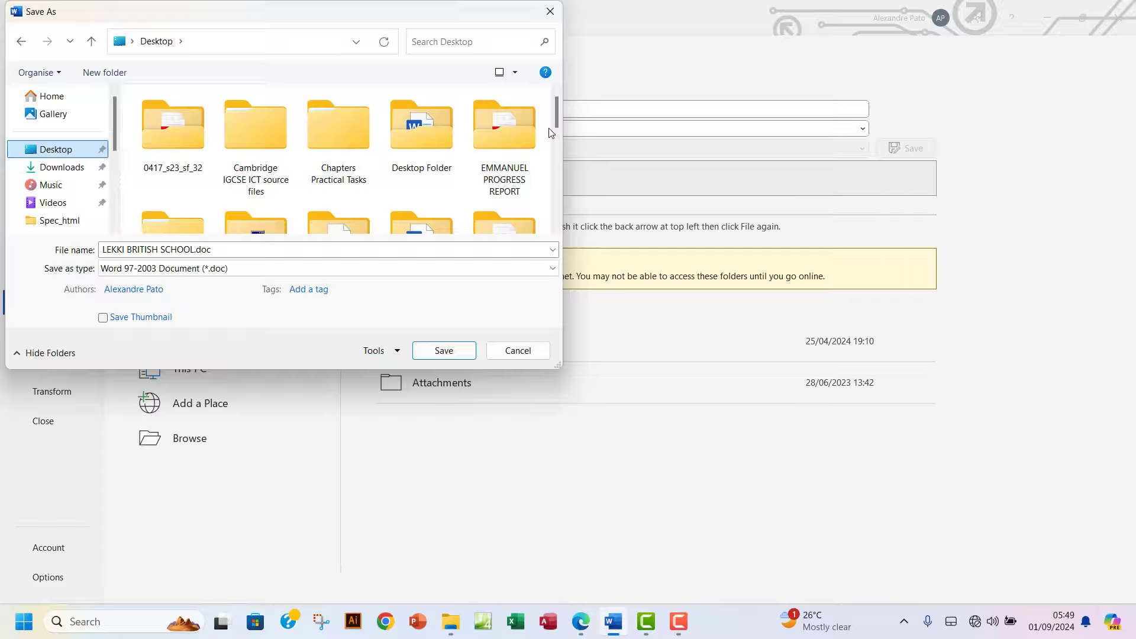
{"action": "left_click_drag", "start_coordinate": [556, 115], "coordinate": [545, 218]}
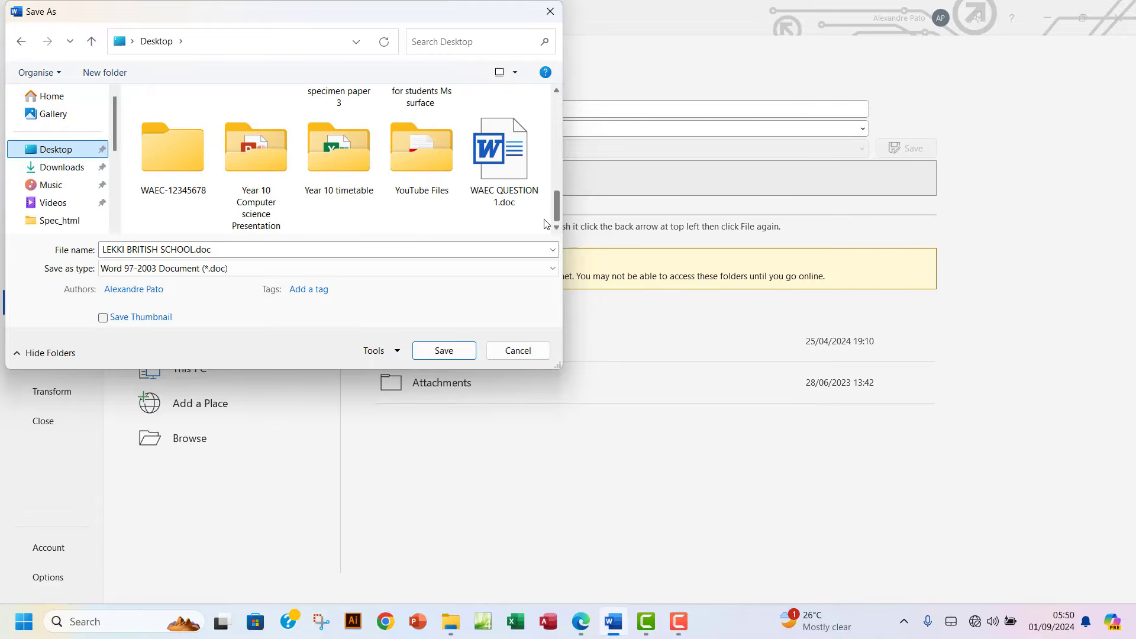
{"action": "double_click", "coordinate": [181, 175]}
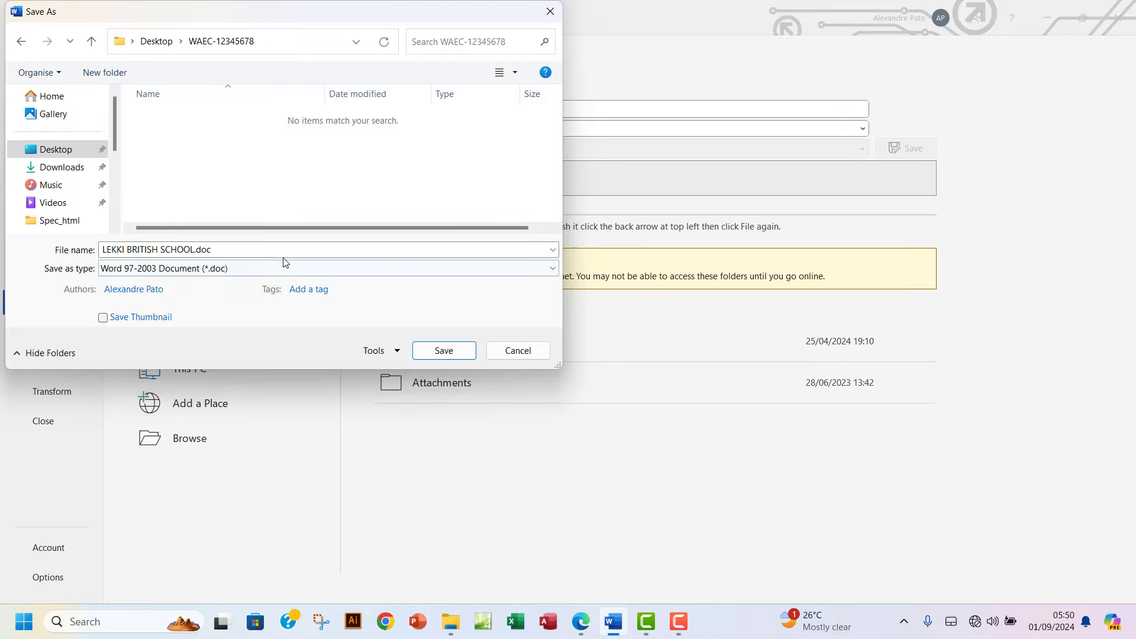
{"action": "left_click", "coordinate": [231, 245]}
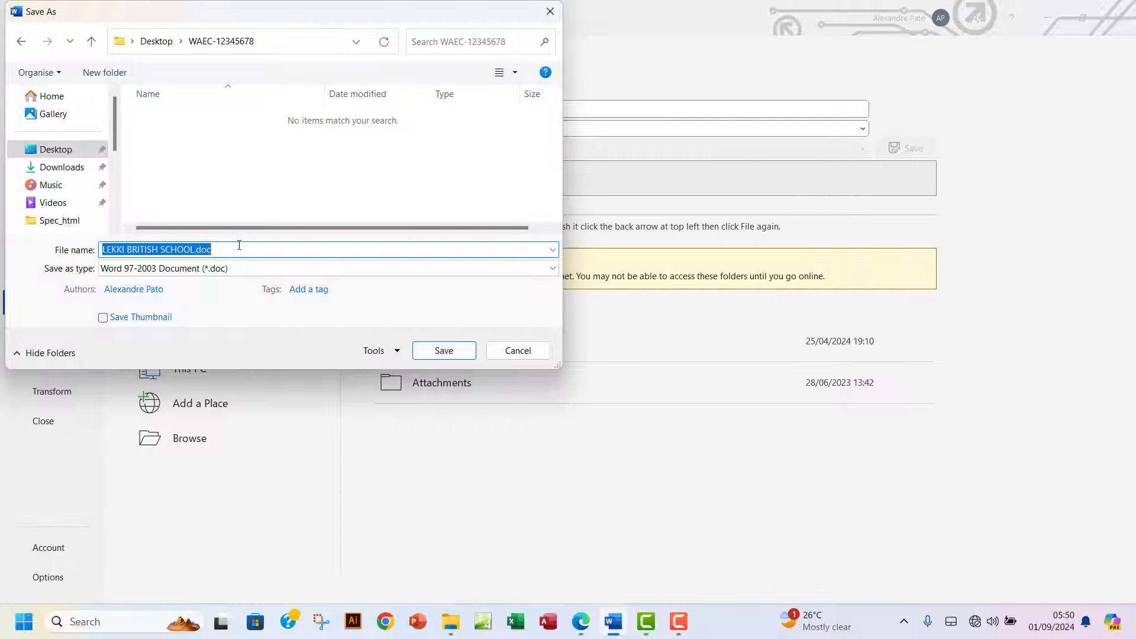
{"action": "left_click", "coordinate": [586, 631]}
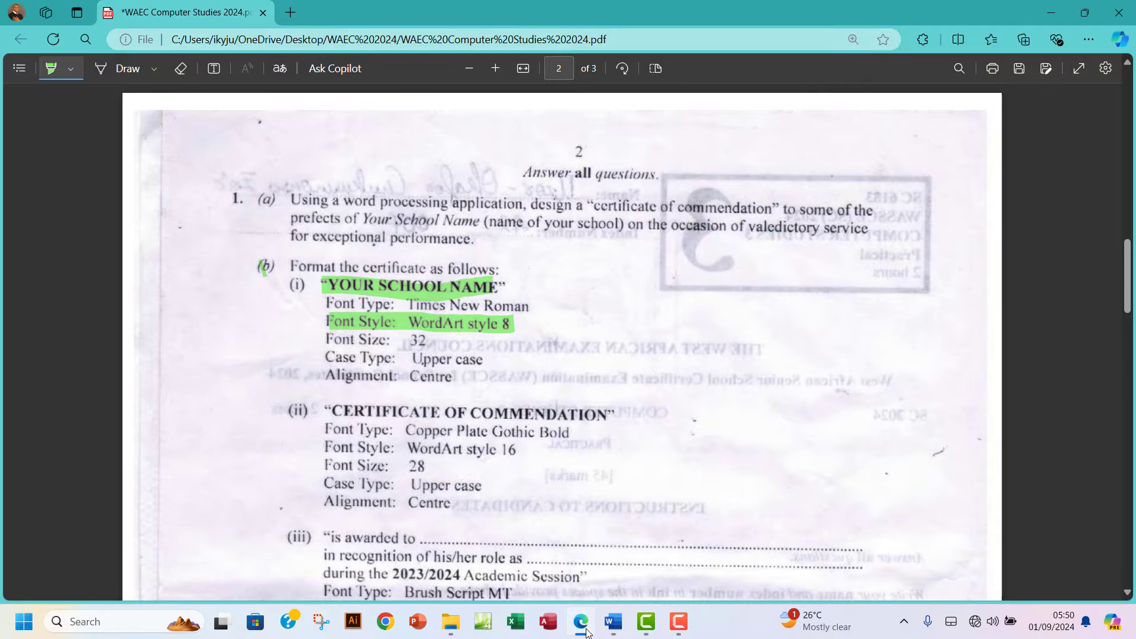
{"action": "left_click", "coordinate": [586, 630]}
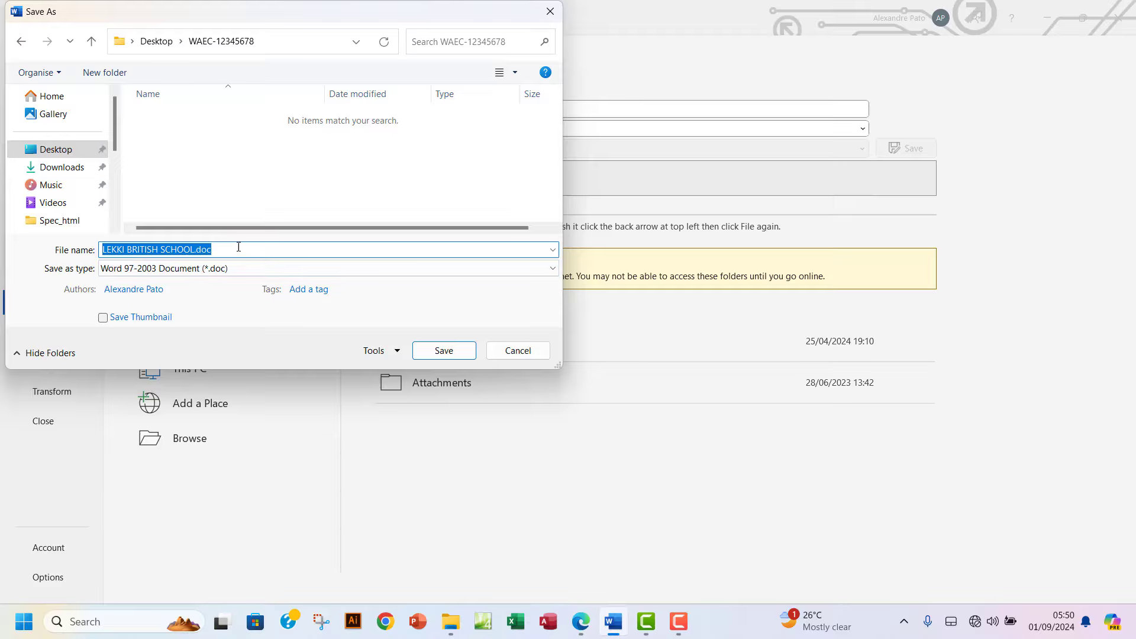
{"action": "left_click", "coordinate": [444, 350]}
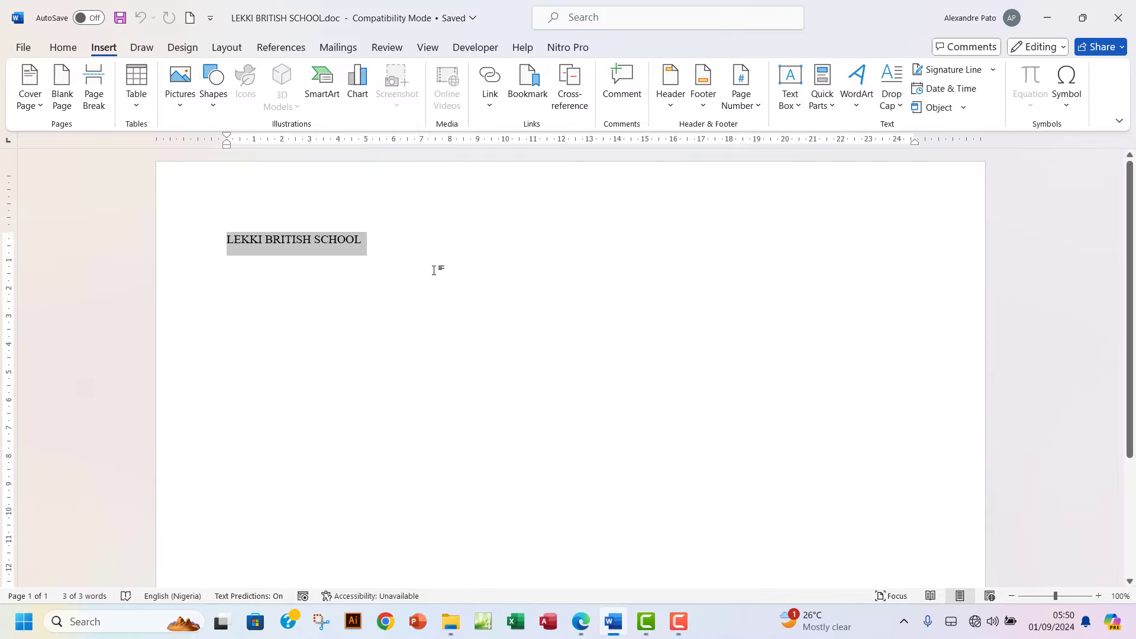
Apply WordArt style 8 to the LEKKI BRITISH SCHOOL heading.
{"action": "left_click", "coordinate": [863, 110]}
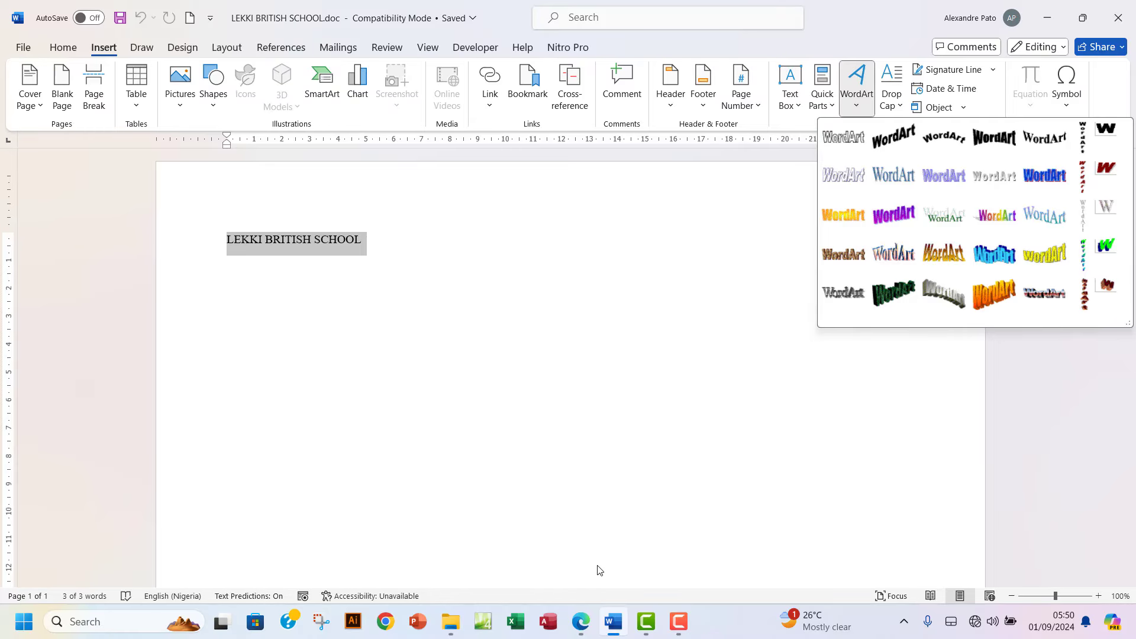
{"action": "left_click", "coordinate": [582, 624]}
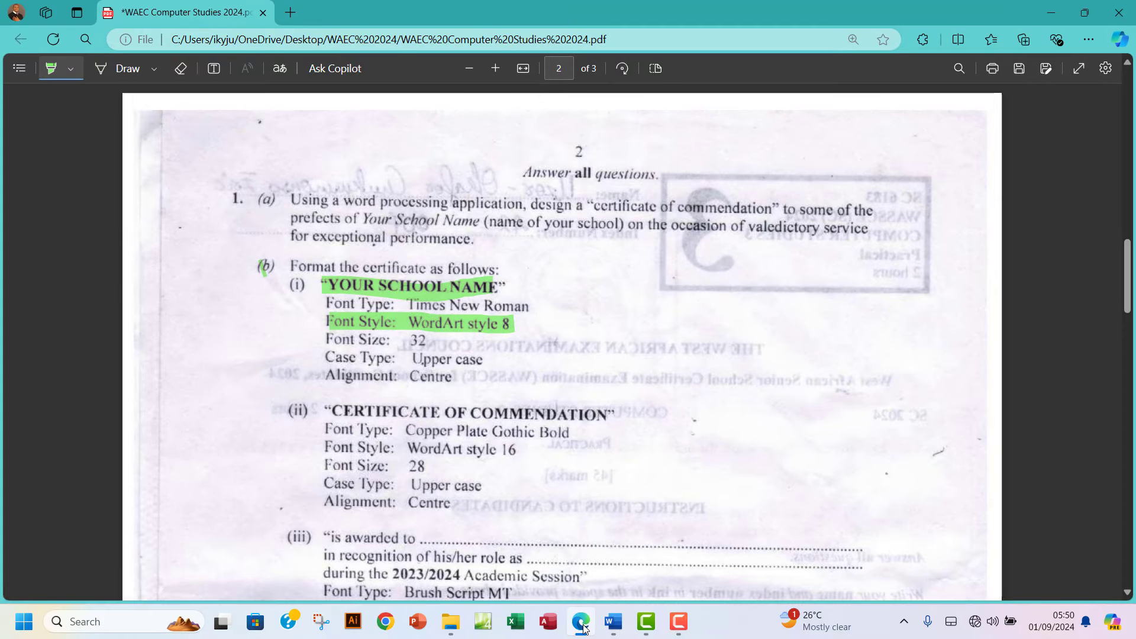
{"action": "left_click", "coordinate": [583, 626]}
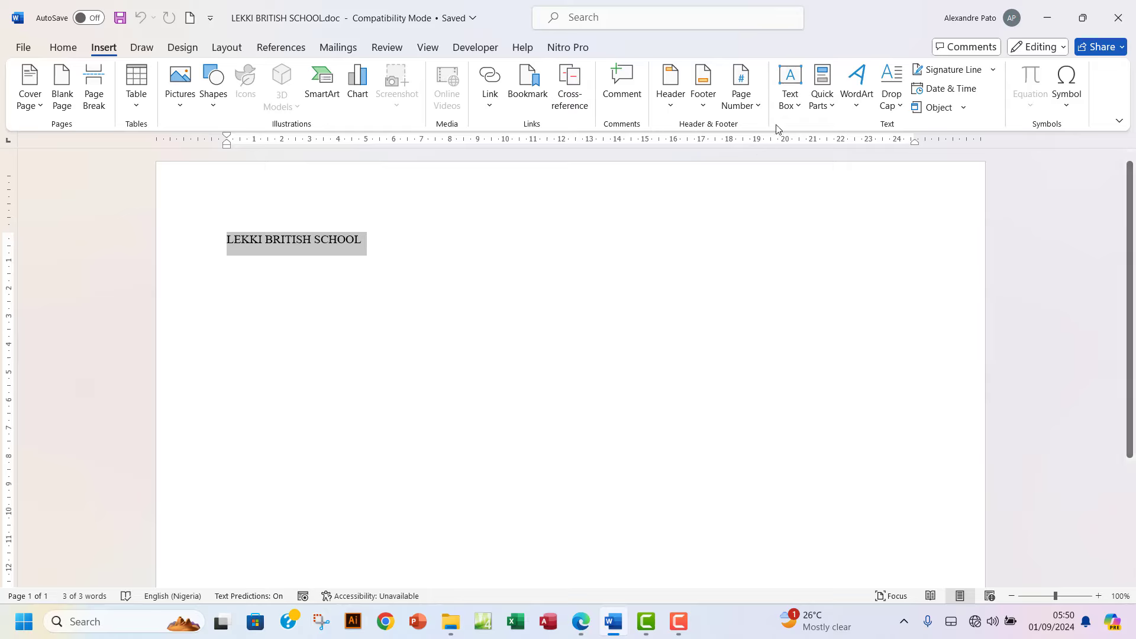
{"action": "left_click", "coordinate": [857, 106]}
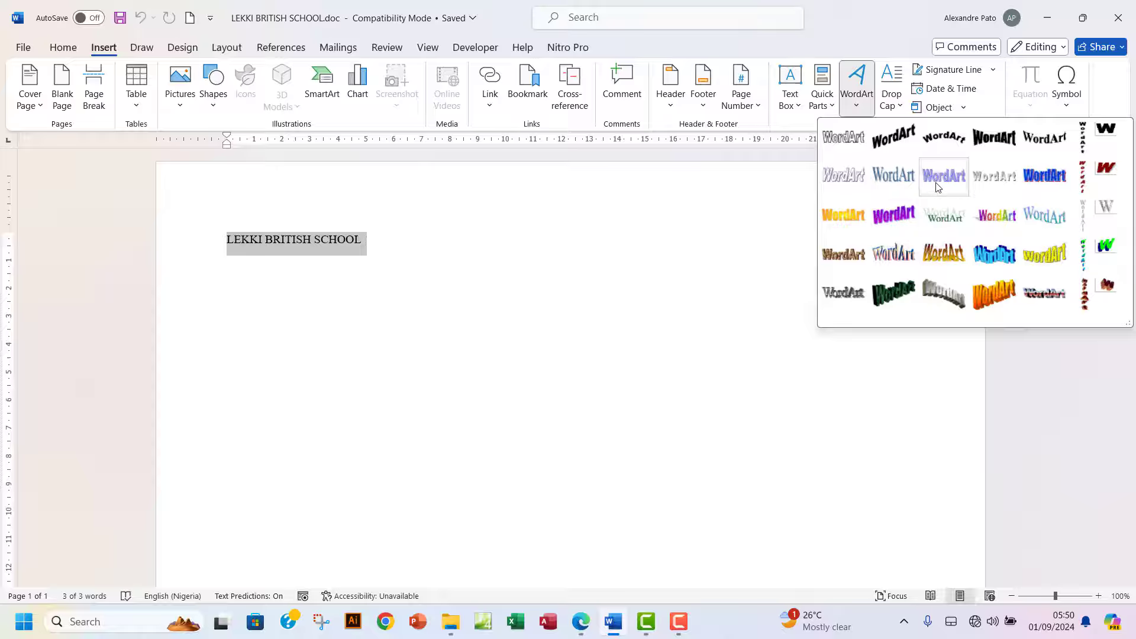
{"action": "left_click", "coordinate": [893, 180]}
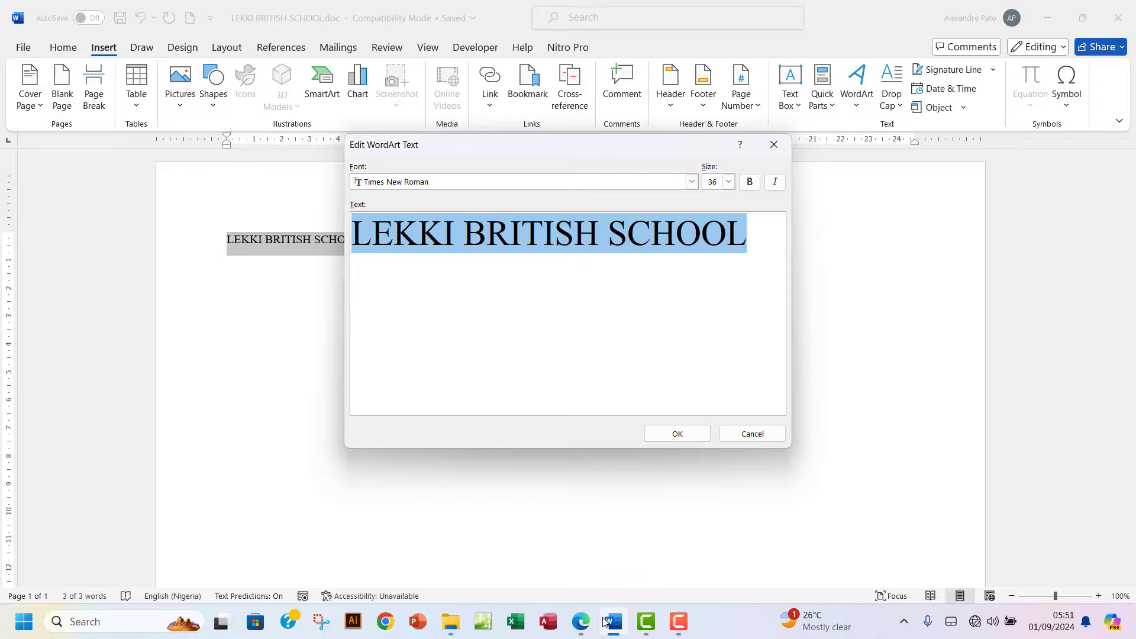
Set the WordArt text to Times New Roman, size 32, and confirm it.
{"action": "left_click", "coordinate": [578, 631]}
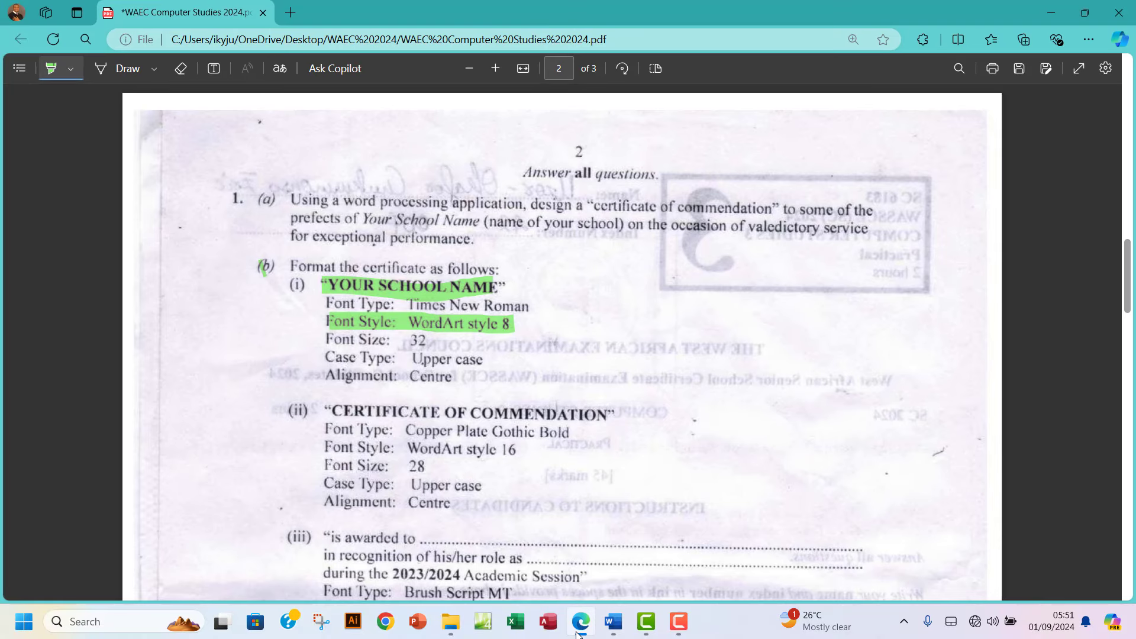
{"action": "left_click", "coordinate": [578, 632]}
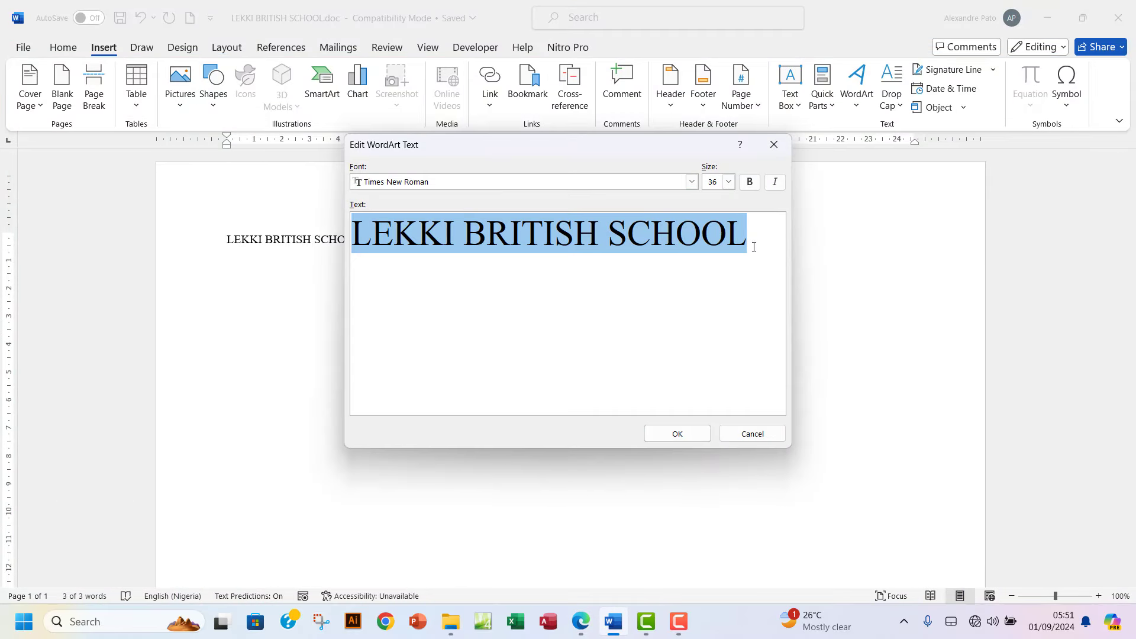
{"action": "left_click", "coordinate": [728, 181]}
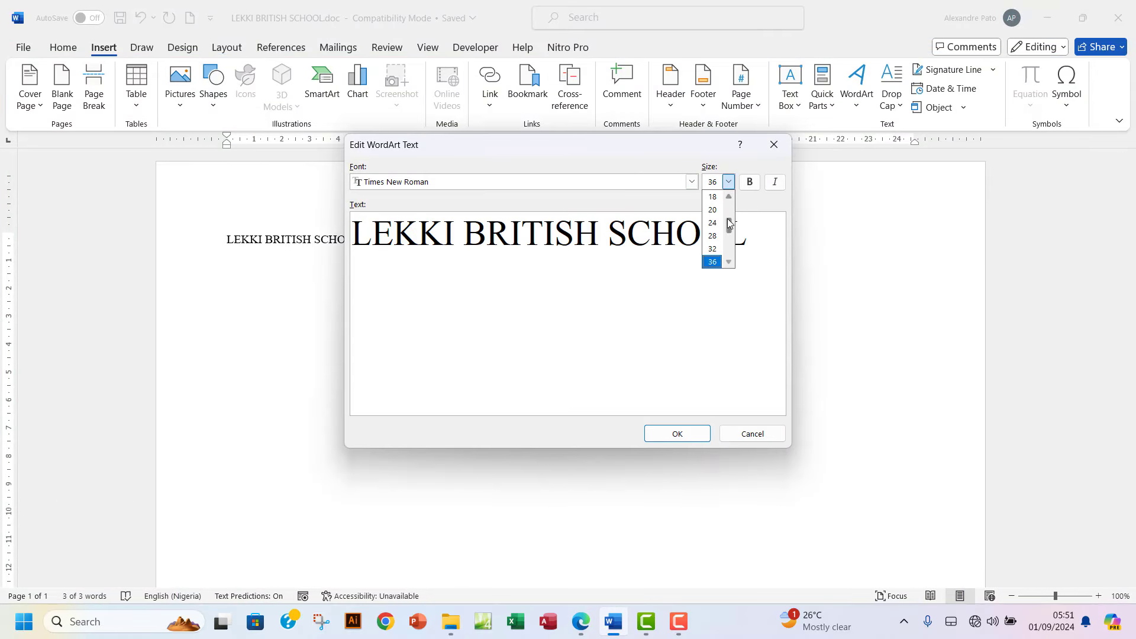
{"action": "left_click", "coordinate": [712, 248]}
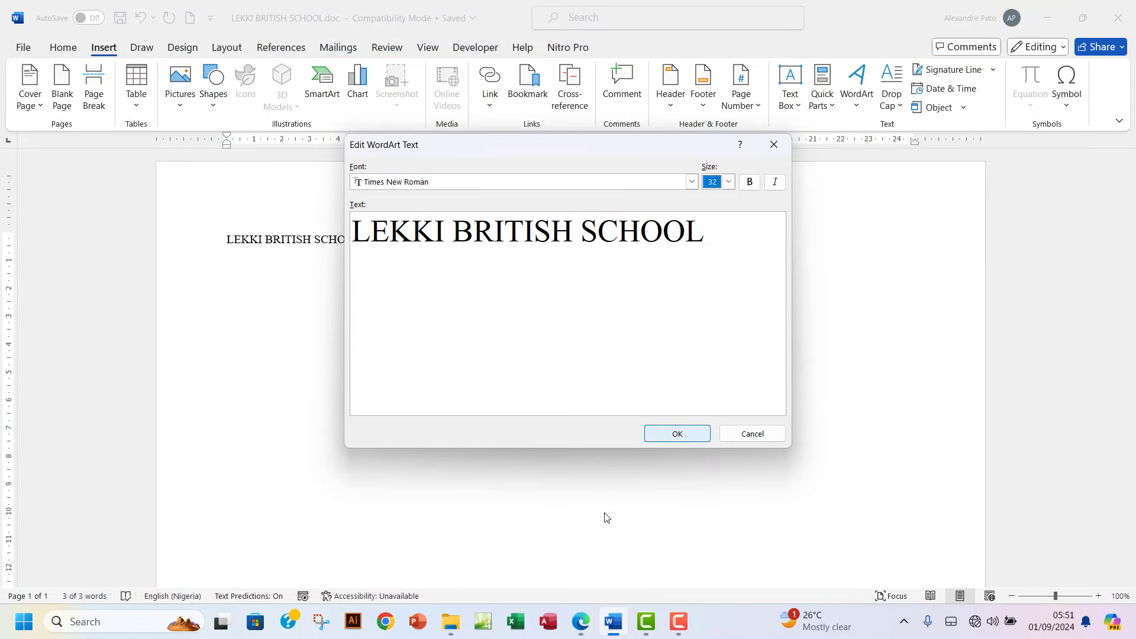
{"action": "left_click", "coordinate": [582, 626]}
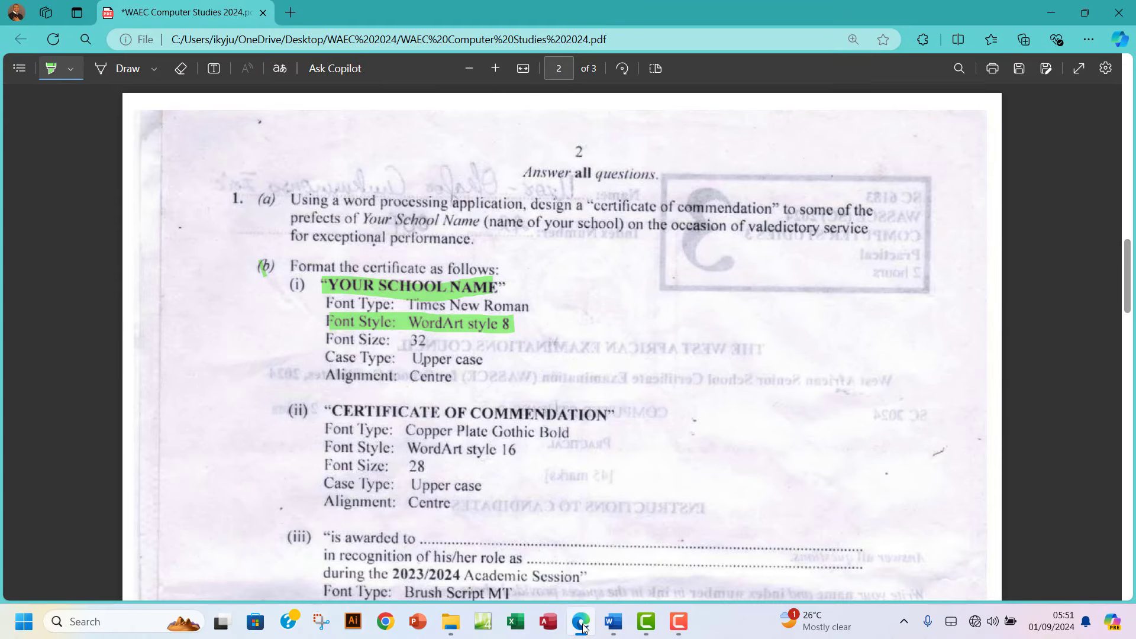
{"action": "left_click", "coordinate": [582, 626]}
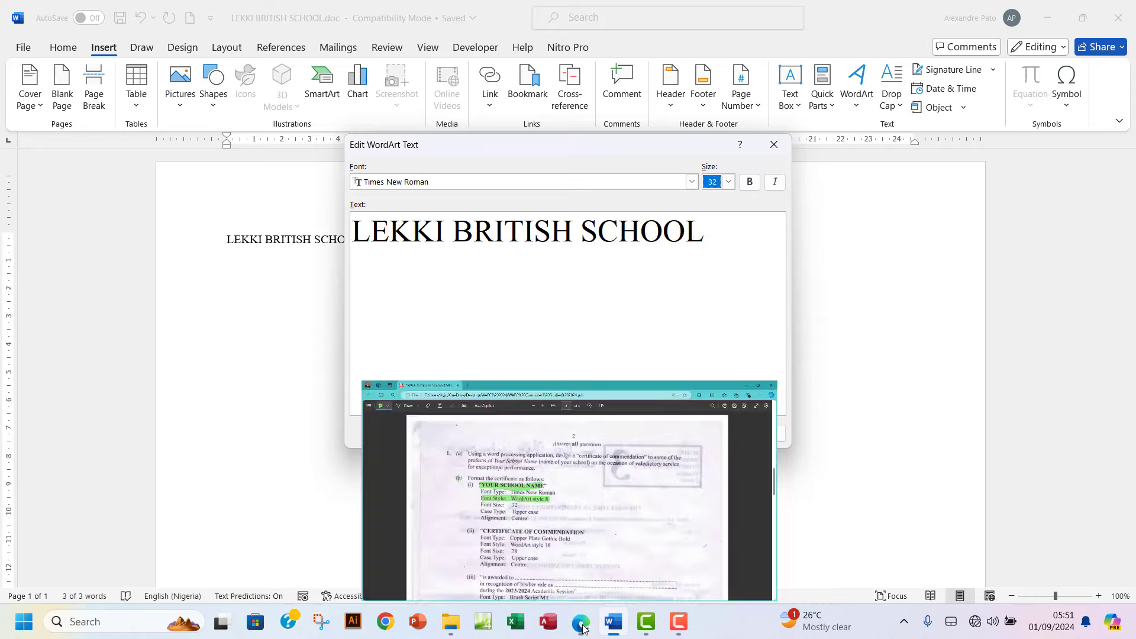
{"action": "left_click", "coordinate": [581, 626]}
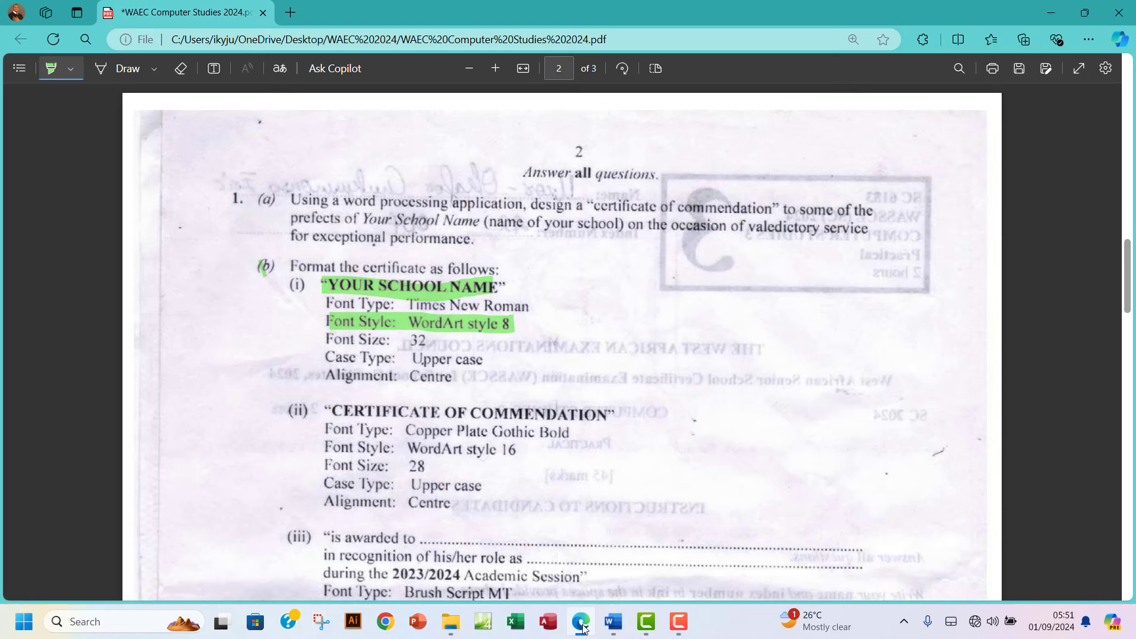
{"action": "left_click", "coordinate": [582, 626]}
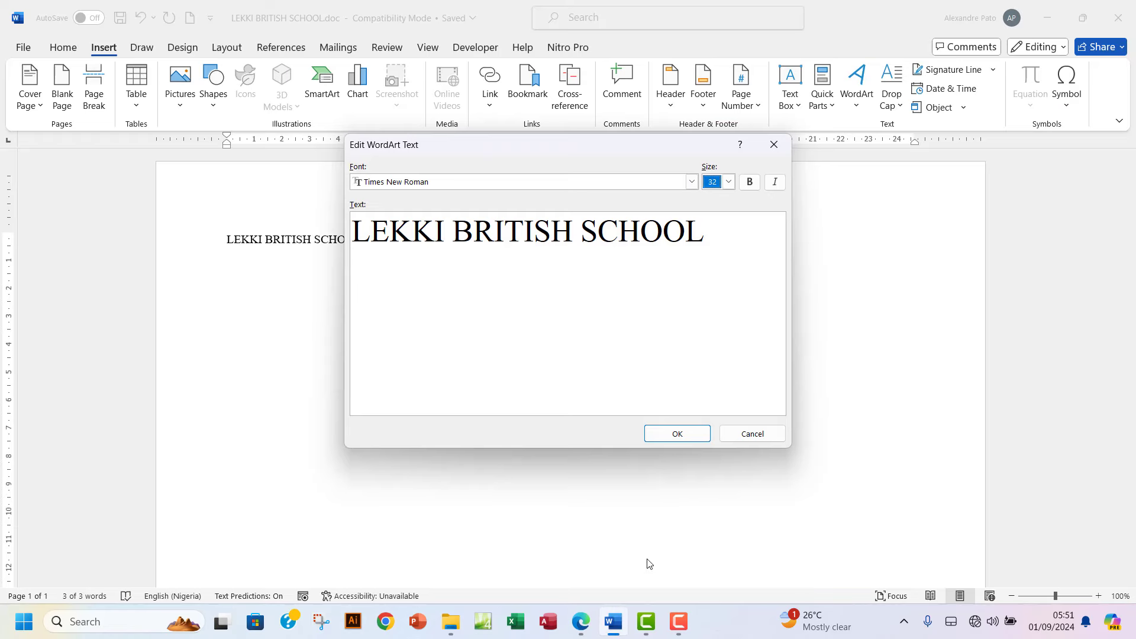
{"action": "left_click", "coordinate": [678, 434]}
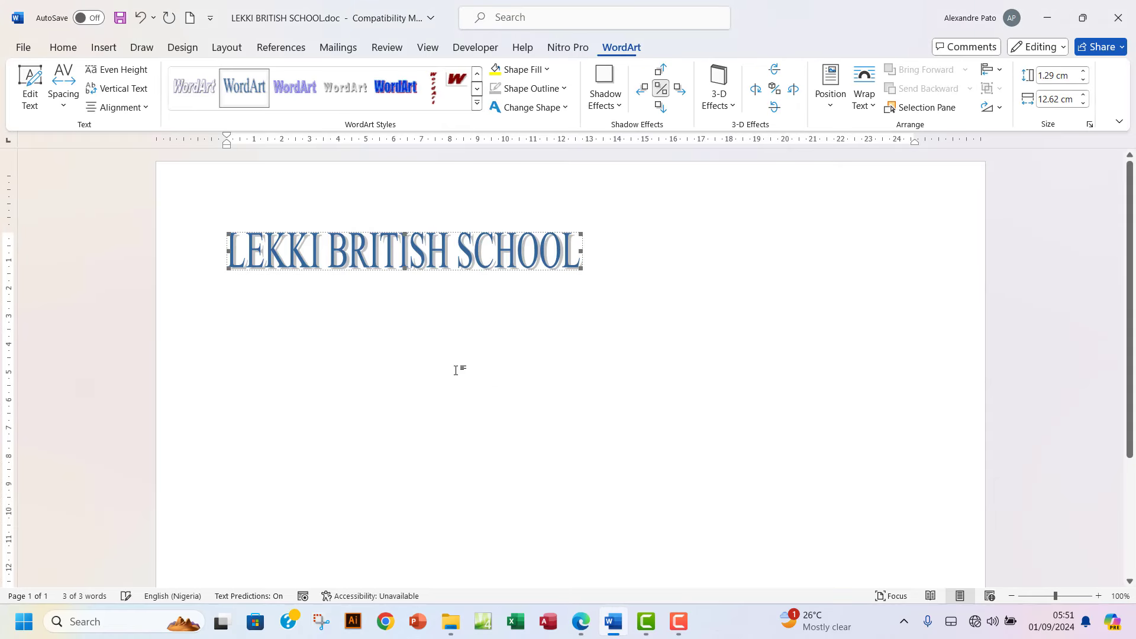
Centre the LEKKI BRITISH SCHOOL WordArt heading on the page.
{"action": "left_click", "coordinate": [63, 47]}
{"action": "left_click", "coordinate": [333, 101]}
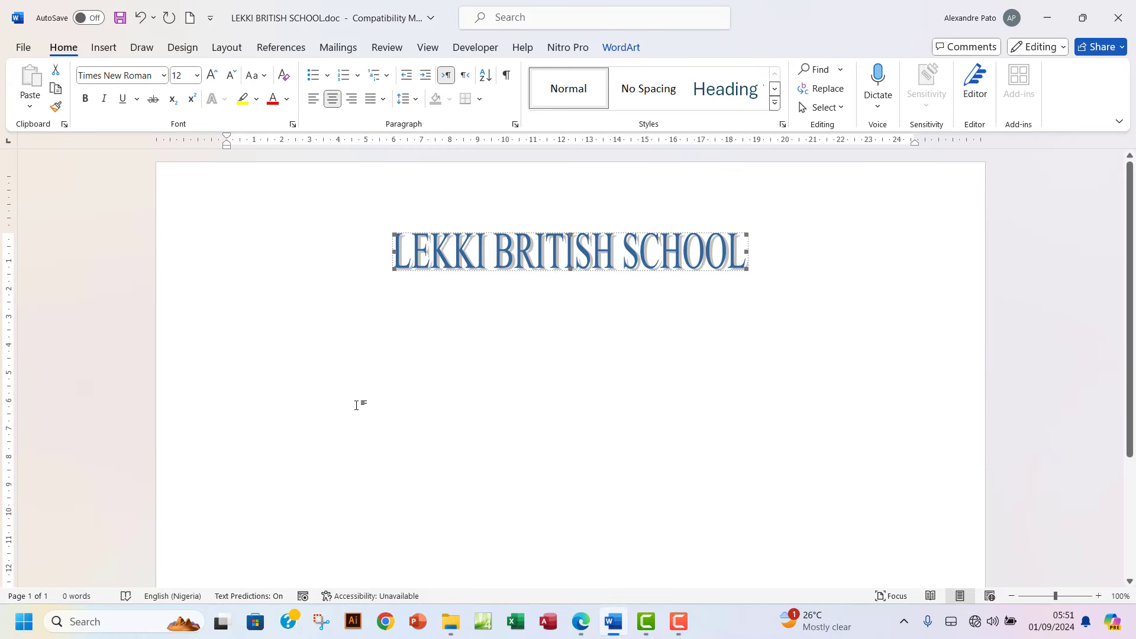
{"action": "left_click", "coordinate": [579, 623]}
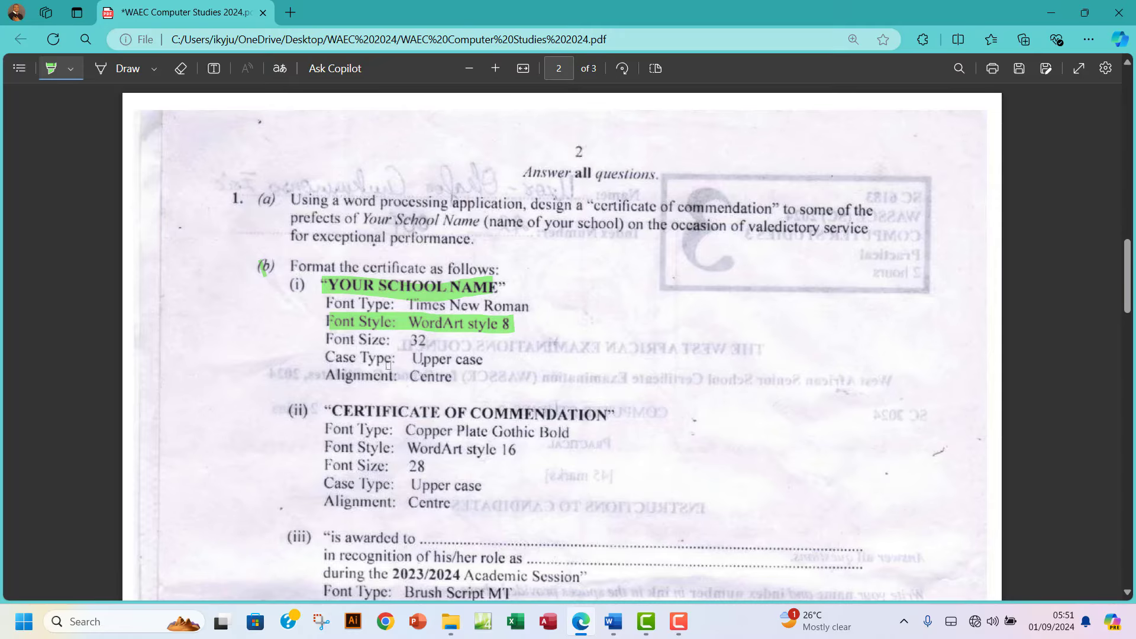
Scroll the exam paper and mark '(ii)' CERTIFICATE OF COMMENDATION in green.
{"action": "scroll", "coordinate": [394, 399], "scroll_direction": "down", "scroll_amount": 3}
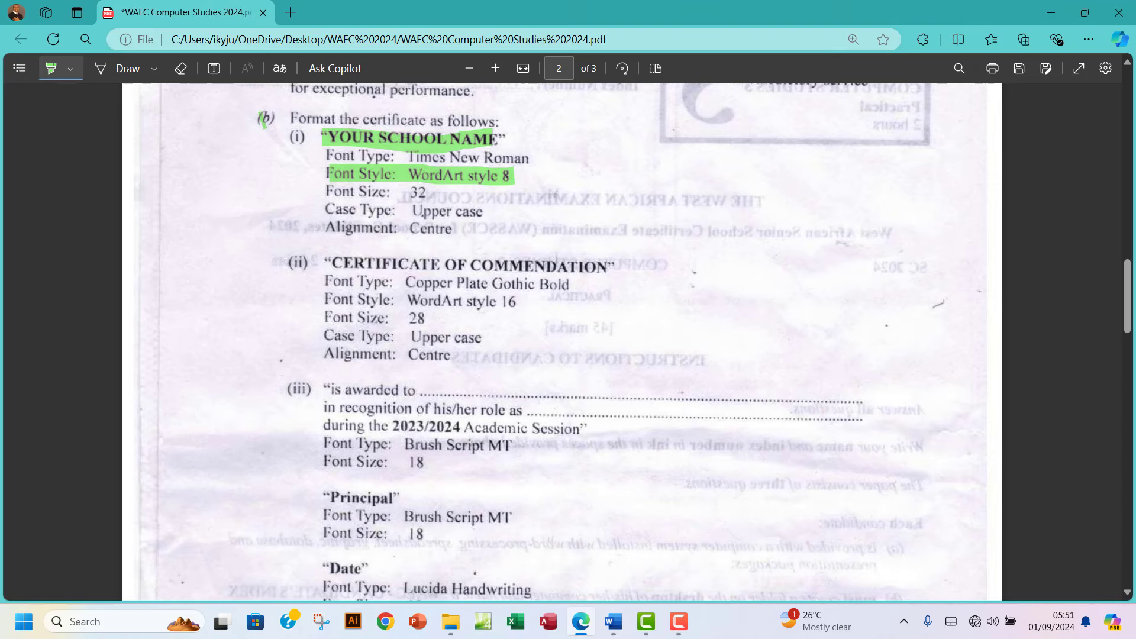
{"action": "left_click_drag", "start_coordinate": [286, 262], "coordinate": [319, 264]}
{"action": "left_click", "coordinate": [613, 621]}
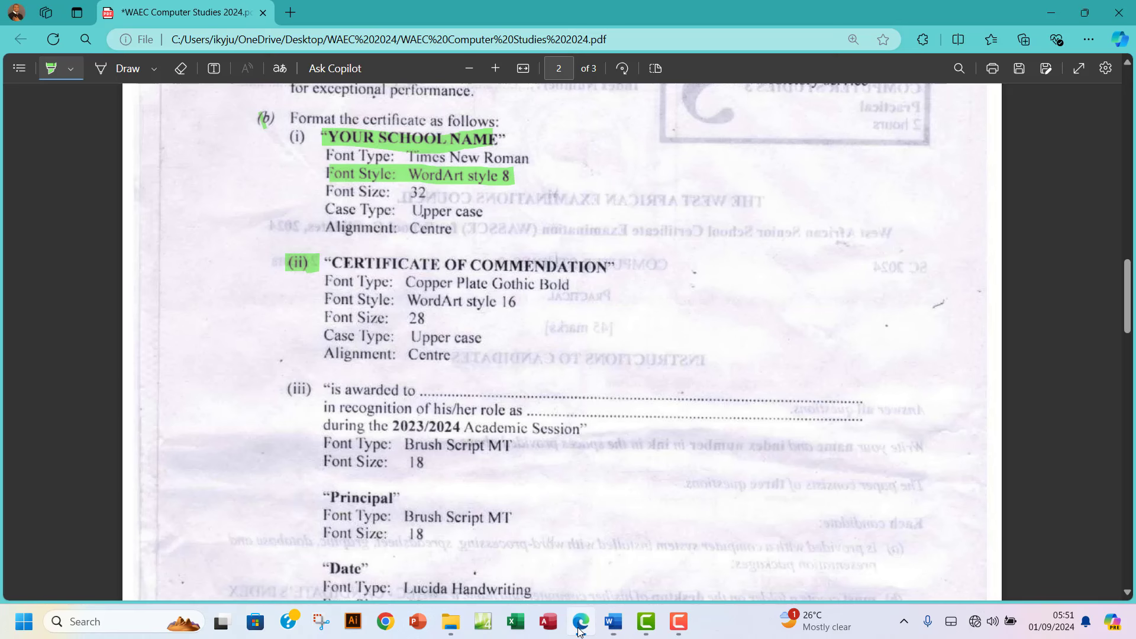
{"action": "left_click", "coordinate": [579, 630]}
On a new centred line below the WordArt title, type the certificate heading.
{"action": "left_click", "coordinate": [579, 629]}
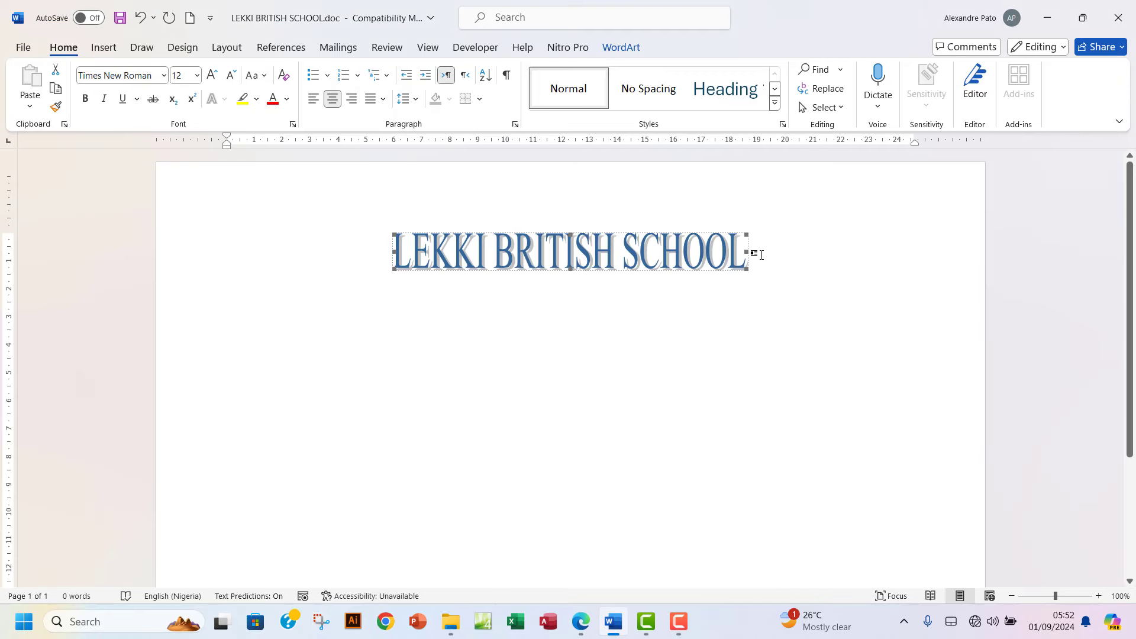
{"action": "key", "text": "Return"}
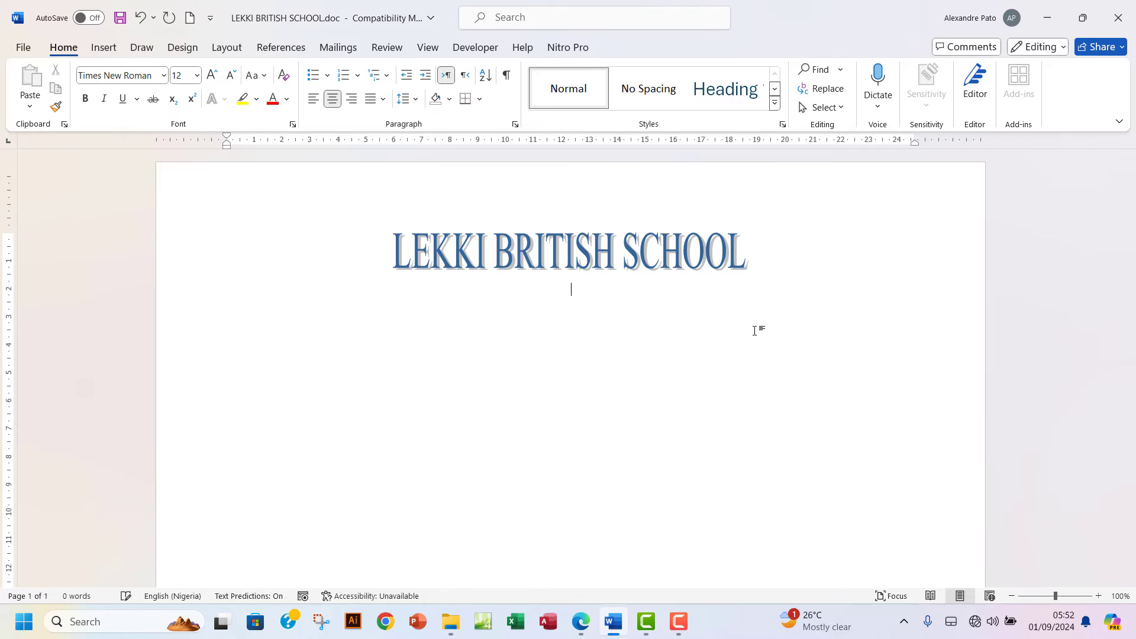
{"action": "left_click", "coordinate": [580, 628]}
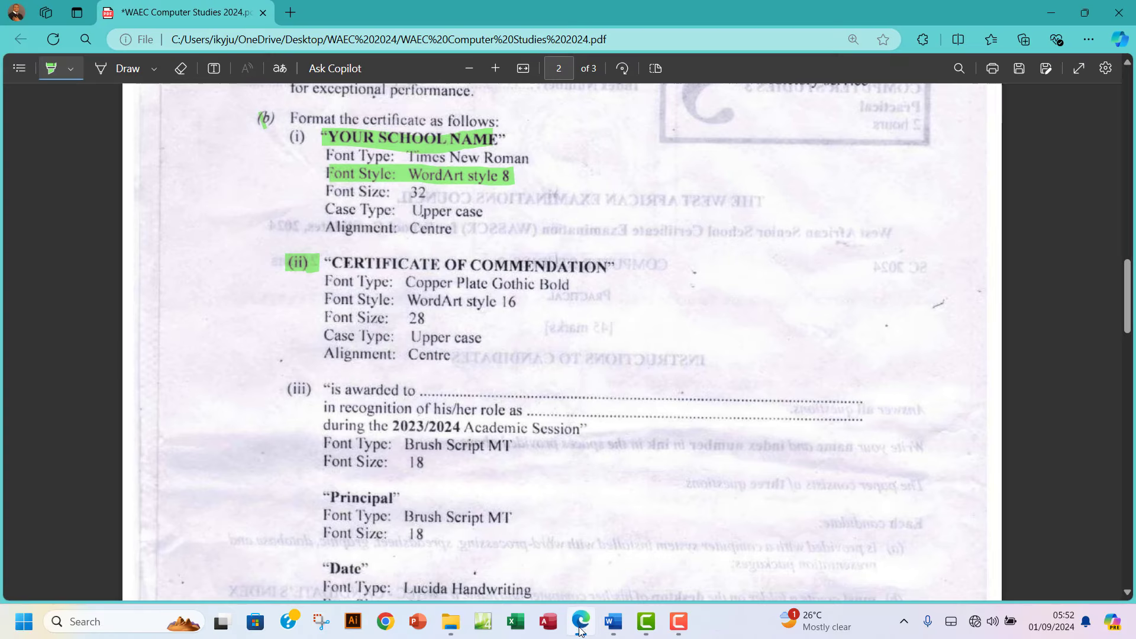
{"action": "left_click", "coordinate": [580, 629]}
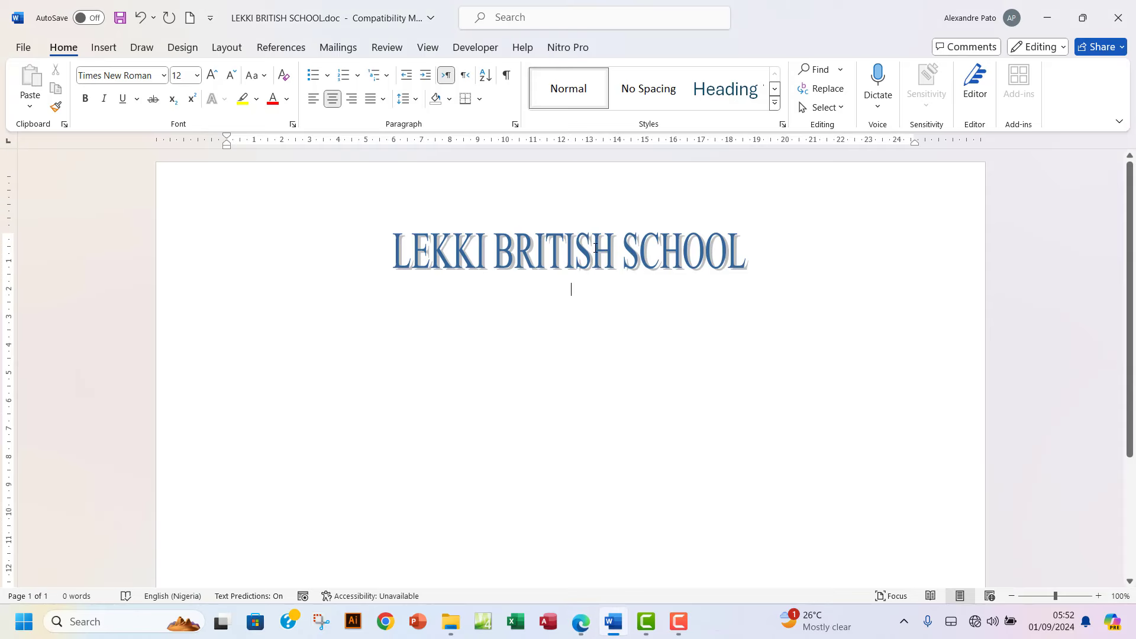
{"action": "type", "text": "CER"}
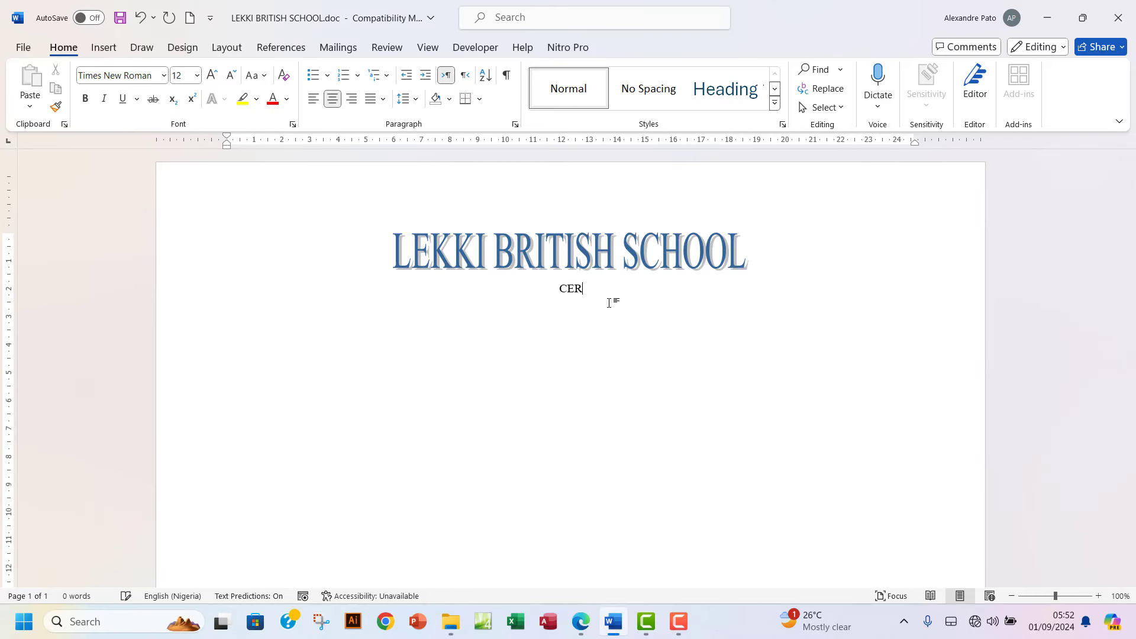
{"action": "type", "text": "TIFICATE OF COMM"}
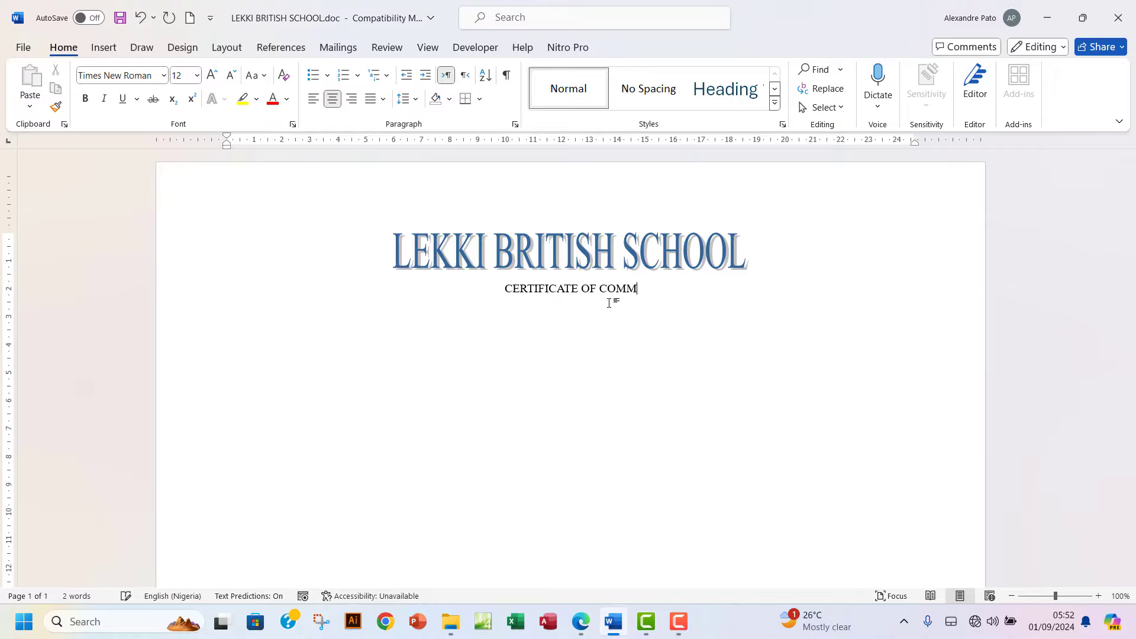
{"action": "key", "text": "BackSpace"}
{"action": "type", "text": "ENDATION"}
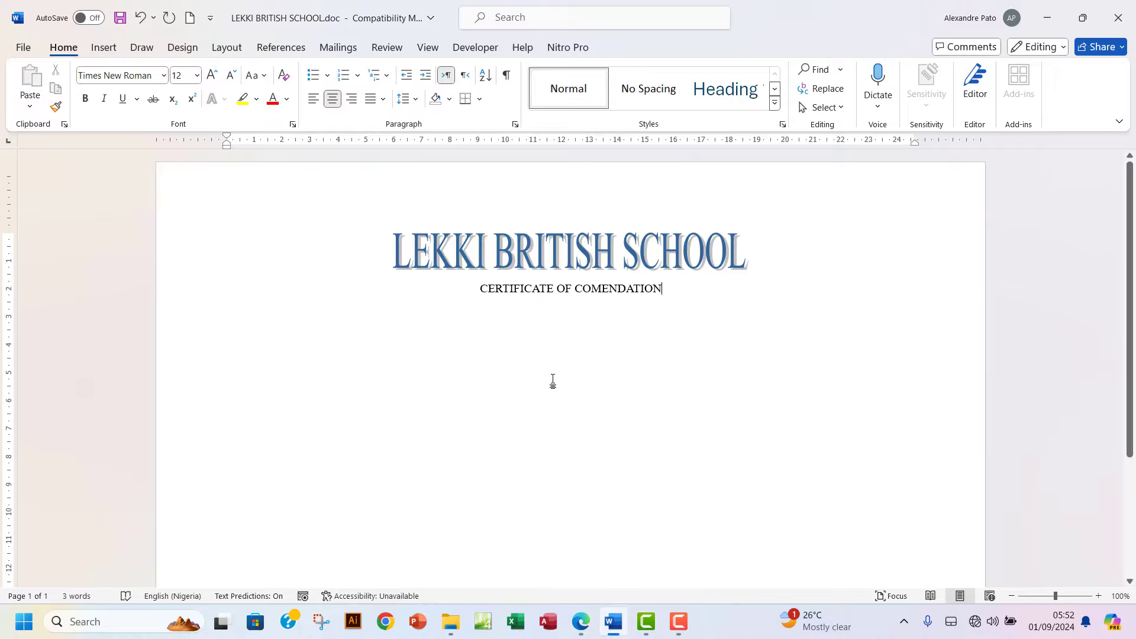
Insert the missing M so the line reads 'CERTIFICATE OF COMMENDATION'.
{"action": "left_click", "coordinate": [581, 621]}
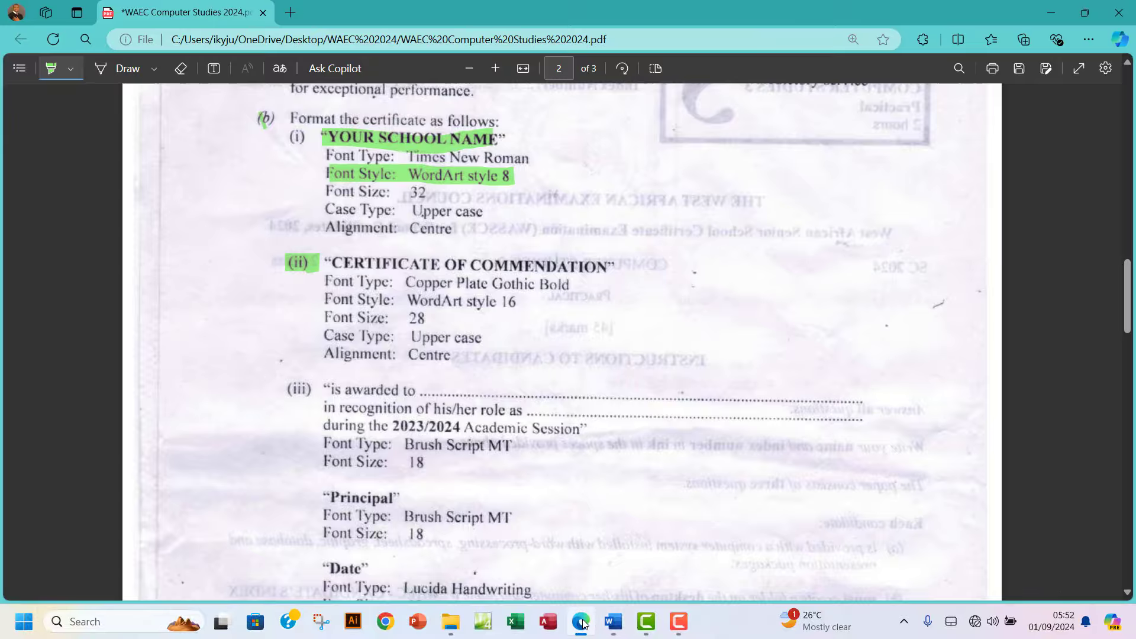
{"action": "left_click", "coordinate": [582, 622]}
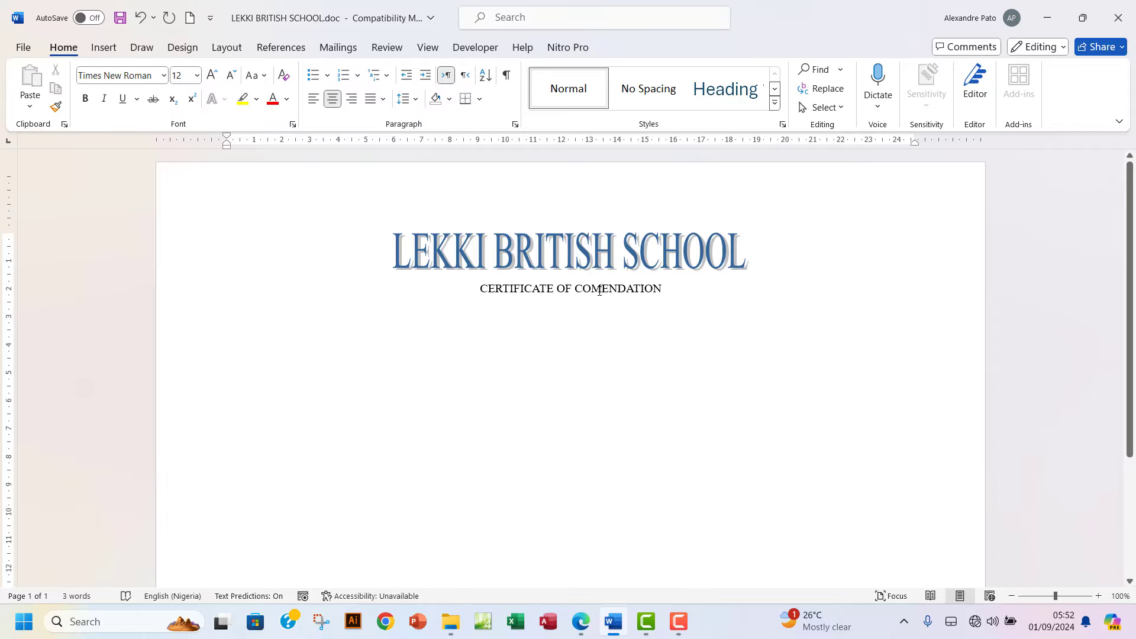
{"action": "left_click", "coordinate": [600, 289]}
{"action": "type", "text": "M"}
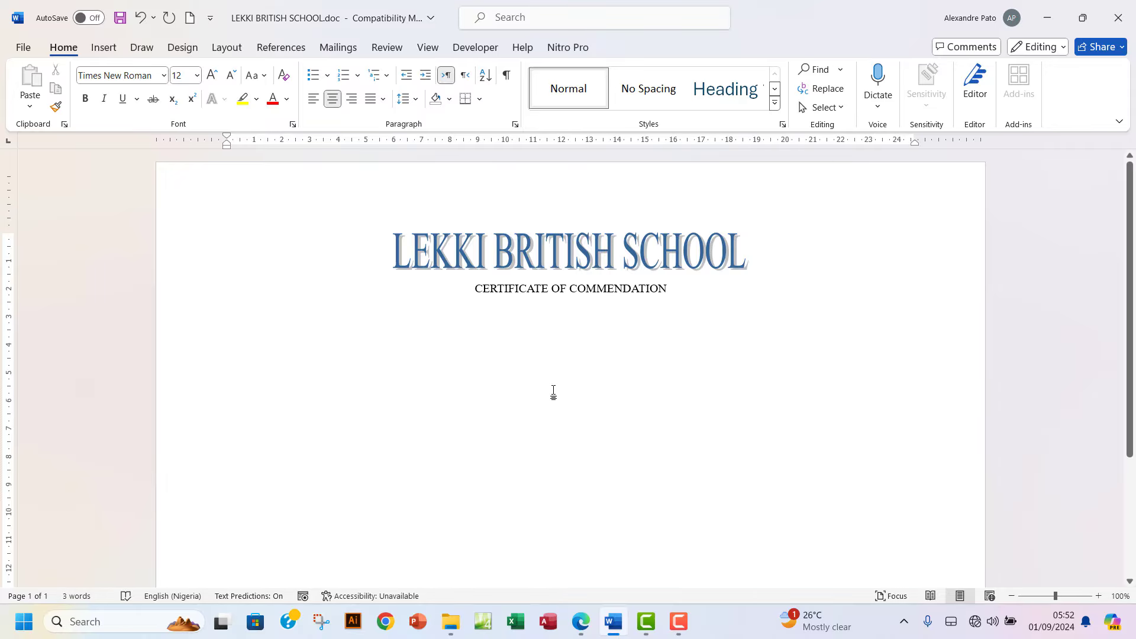
{"action": "left_click", "coordinate": [581, 623]}
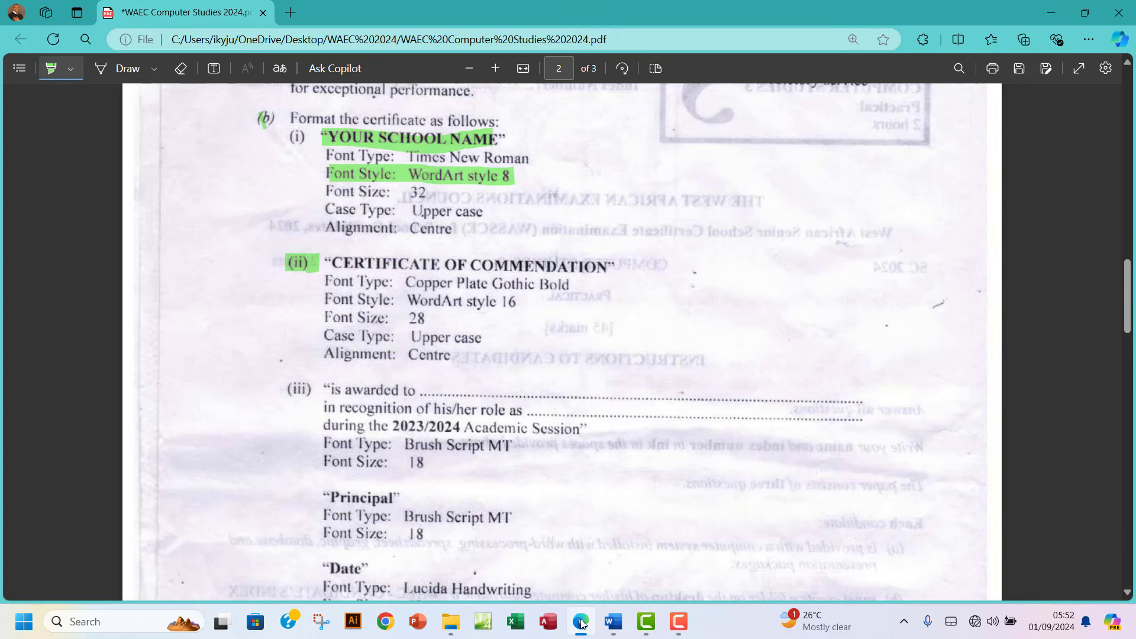
{"action": "left_click", "coordinate": [613, 622]}
Select the CERTIFICATE OF COMMENDATION line and try a Gothic font, declining the unavailable one.
{"action": "left_click_drag", "start_coordinate": [476, 289], "coordinate": [672, 295]}
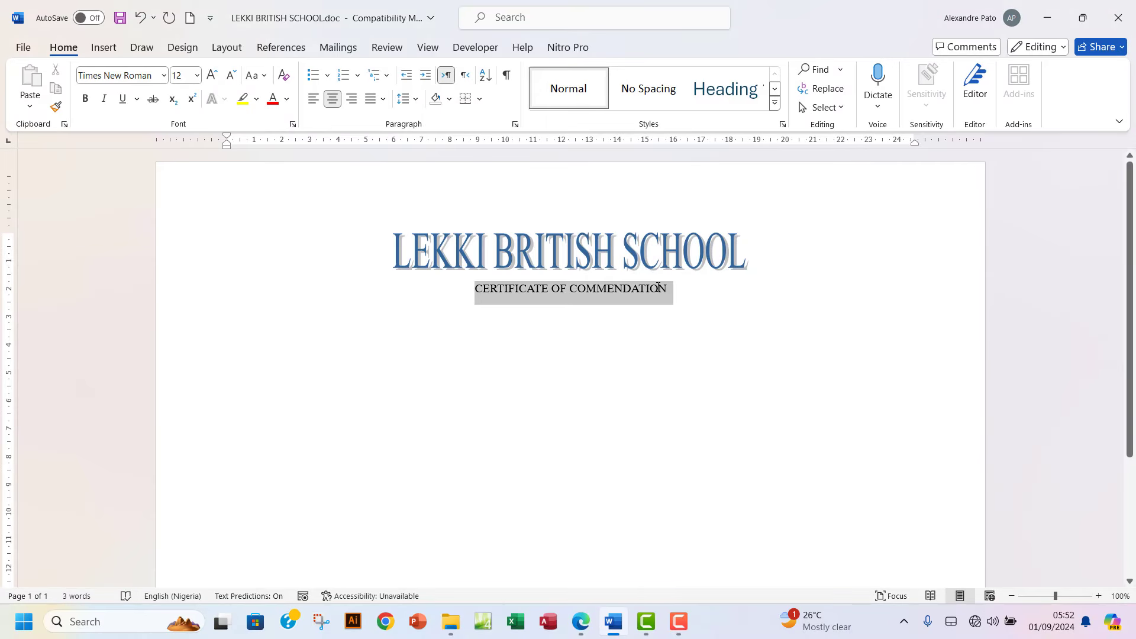
{"action": "left_click", "coordinate": [163, 75]}
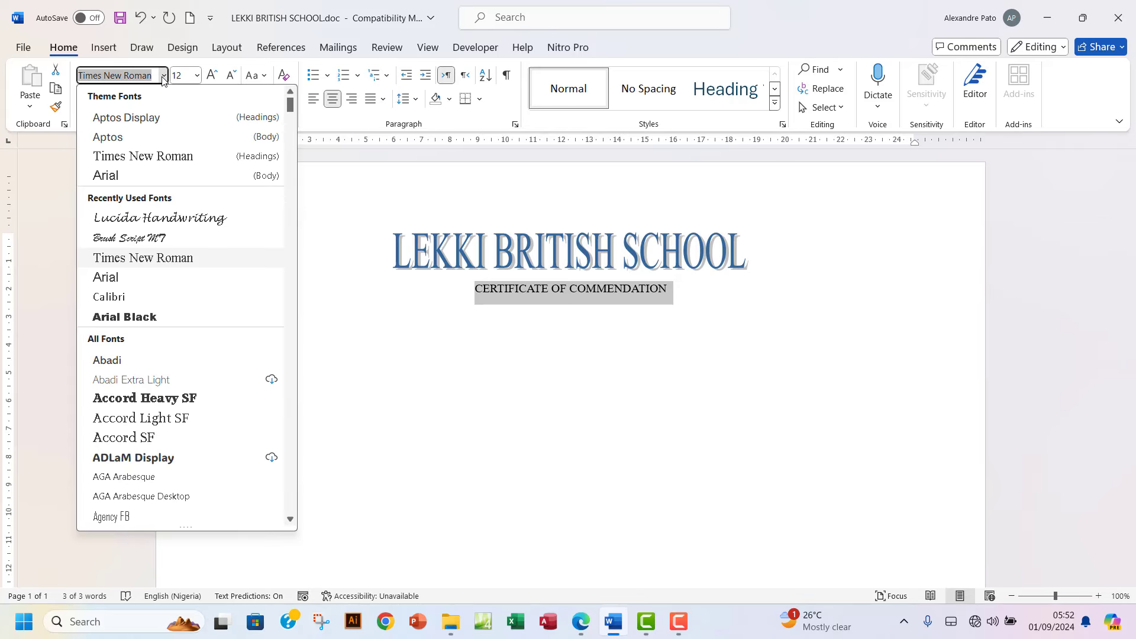
{"action": "type", "text": "Go"}
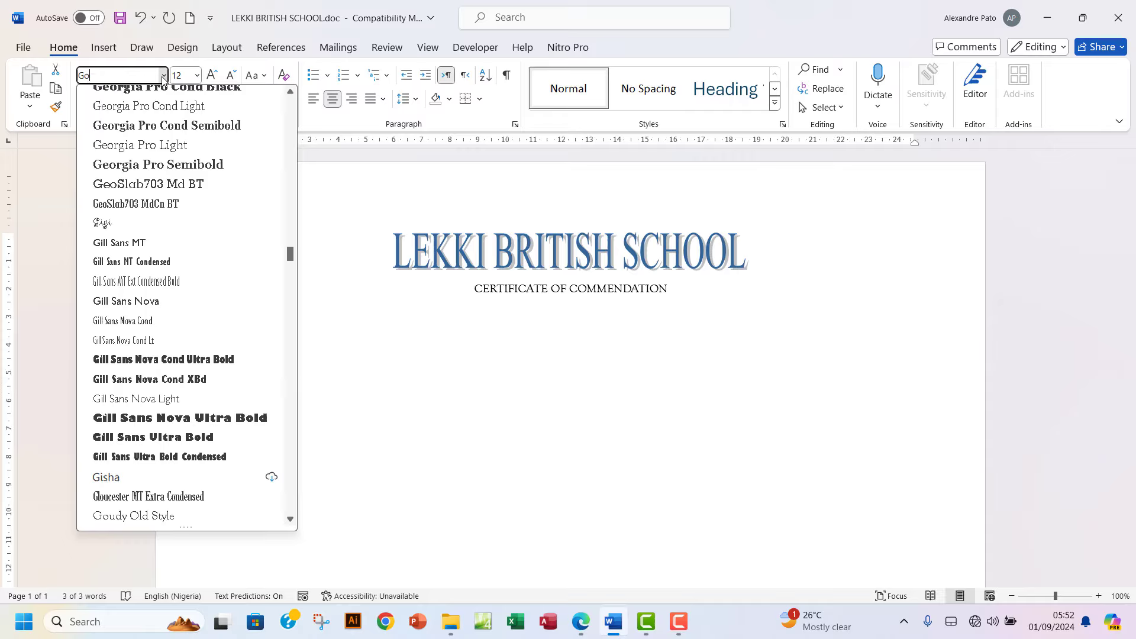
{"action": "type", "text": "thic"}
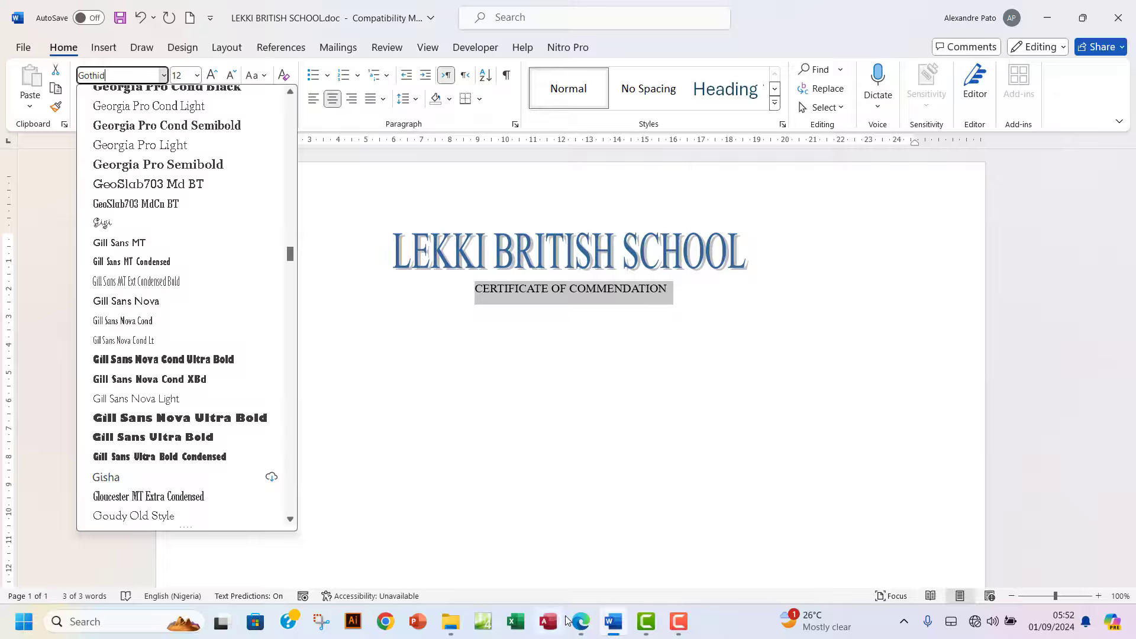
{"action": "left_click", "coordinate": [582, 625]}
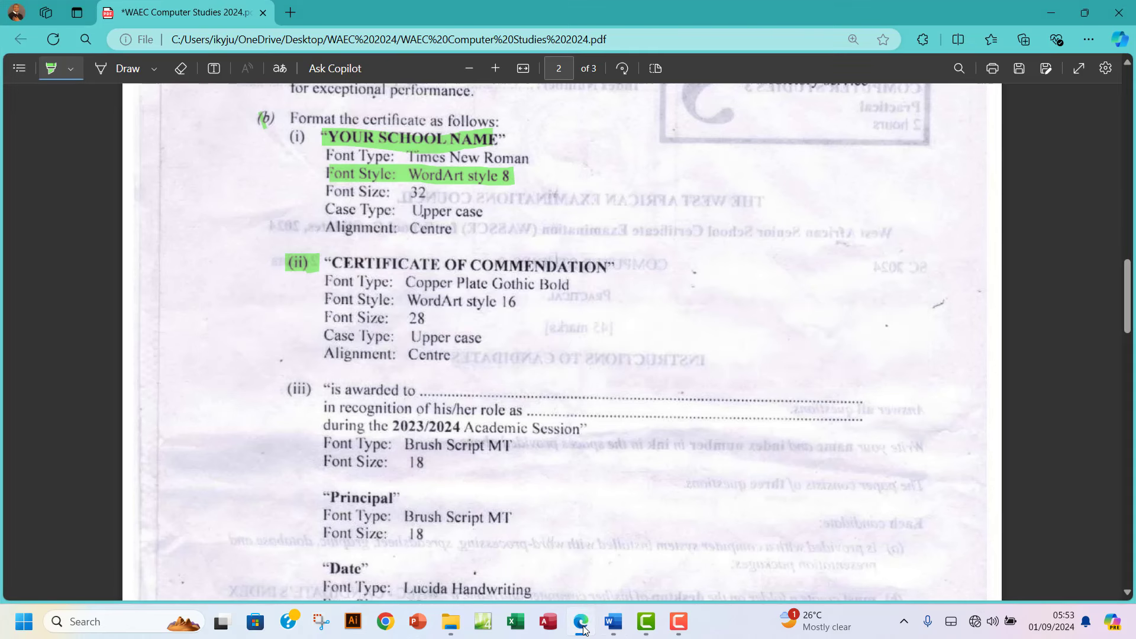
{"action": "left_click", "coordinate": [581, 624]}
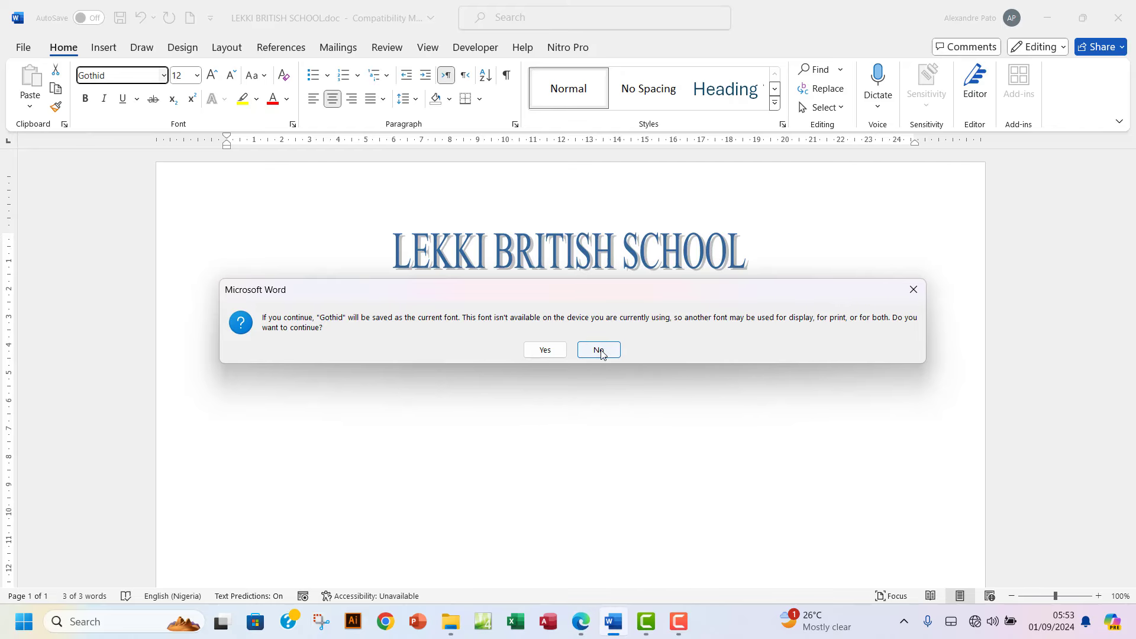
{"action": "left_click", "coordinate": [914, 290]}
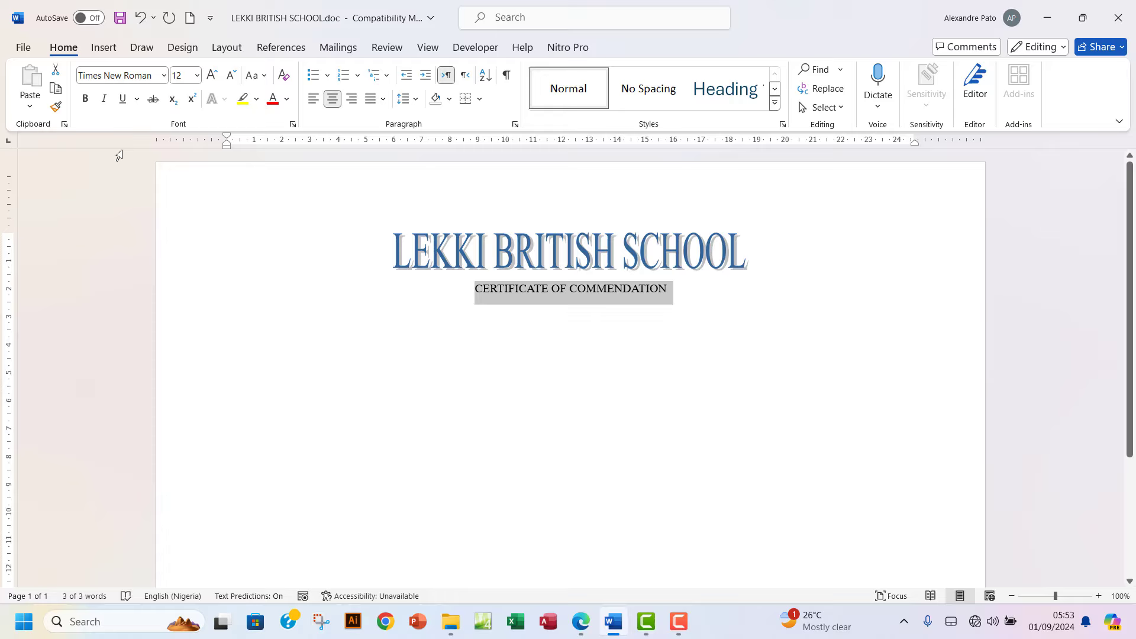
Apply Copperplate Gothic Bold to the CERTIFICATE OF COMMENDATION line.
{"action": "left_click", "coordinate": [144, 79]}
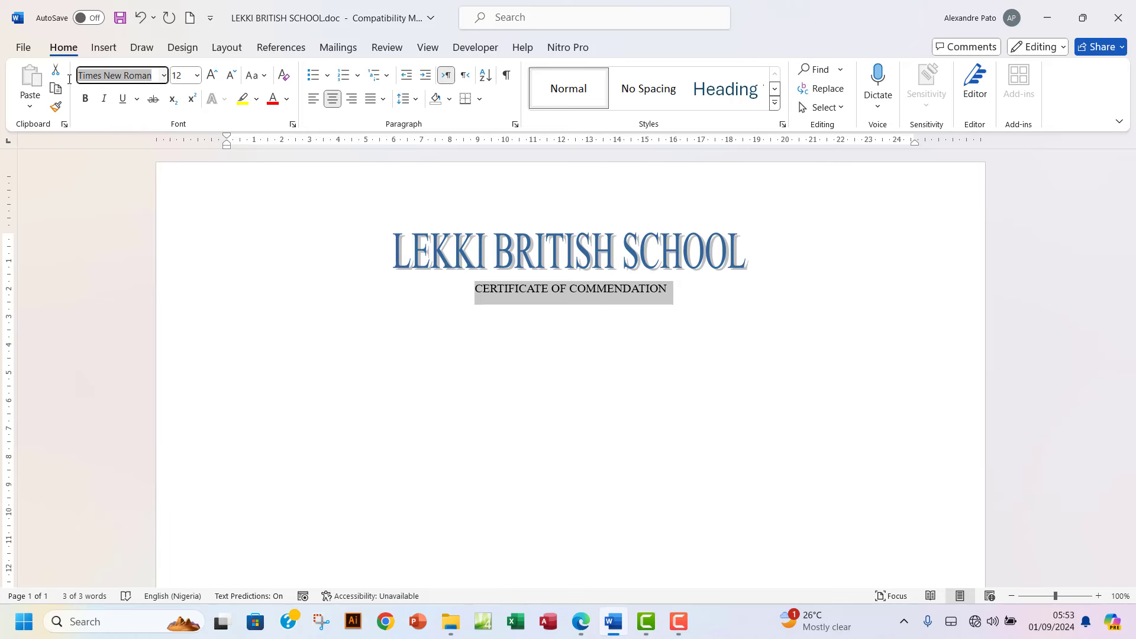
{"action": "type", "text": "Copp"}
{"action": "type", "text": "erpal"}
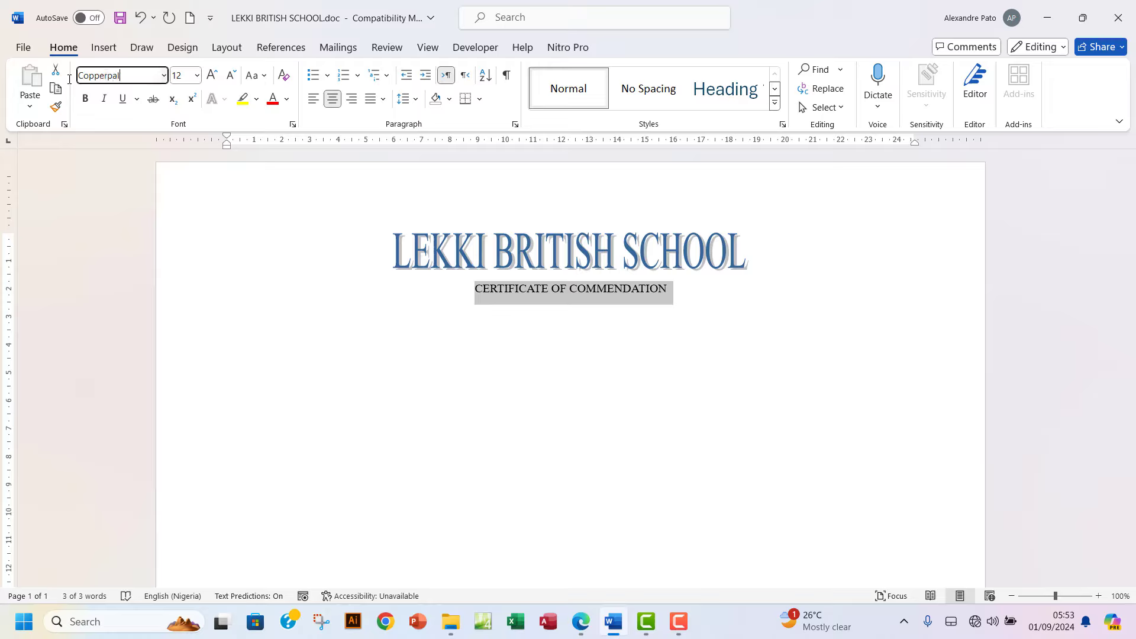
{"action": "key", "text": "BackSpace"}
{"action": "key", "text": "BackSpace"}
{"action": "key", "text": "BackSpace"}
{"action": "type", "text": "pla"}
{"action": "left_click", "coordinate": [164, 76]}
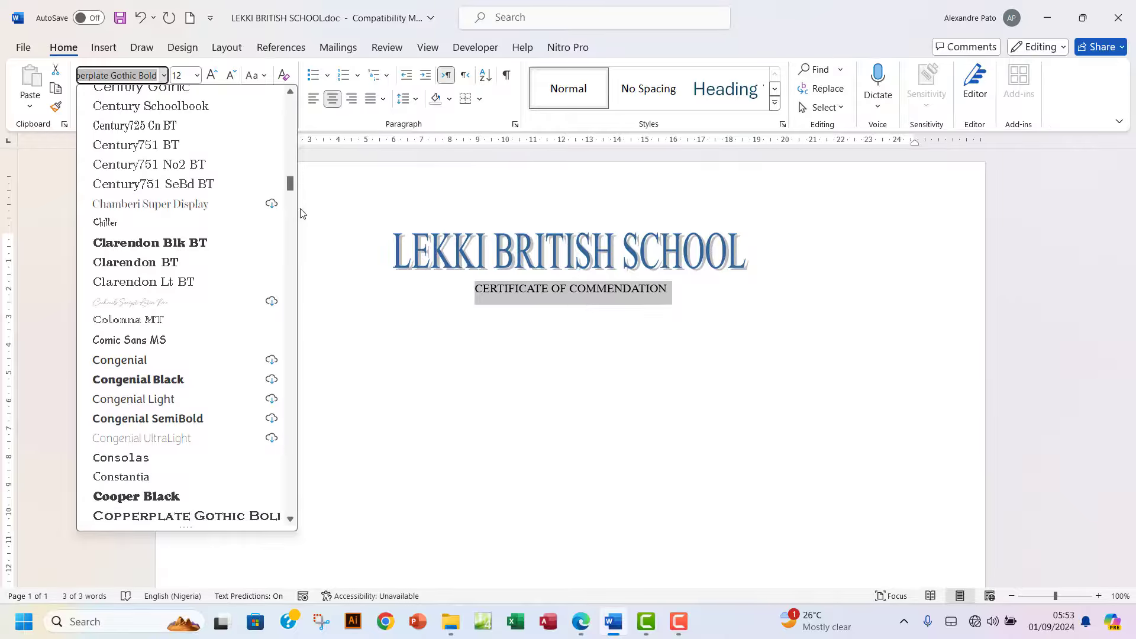
{"action": "scroll", "coordinate": [291, 189], "scroll_direction": "down", "scroll_amount": 3}
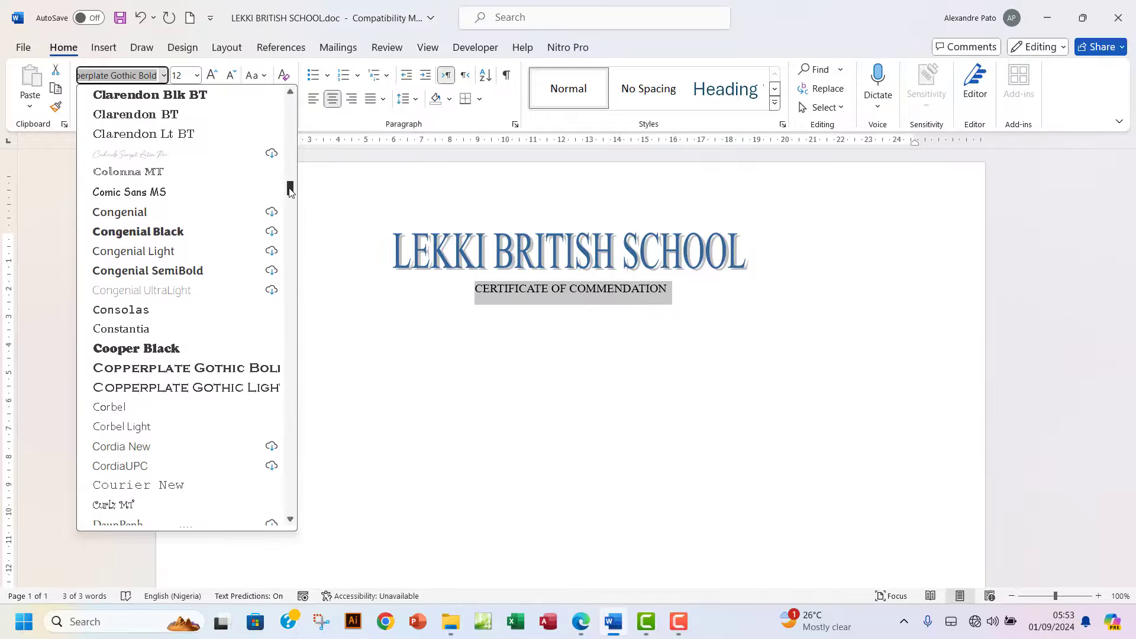
{"action": "left_click", "coordinate": [258, 369]}
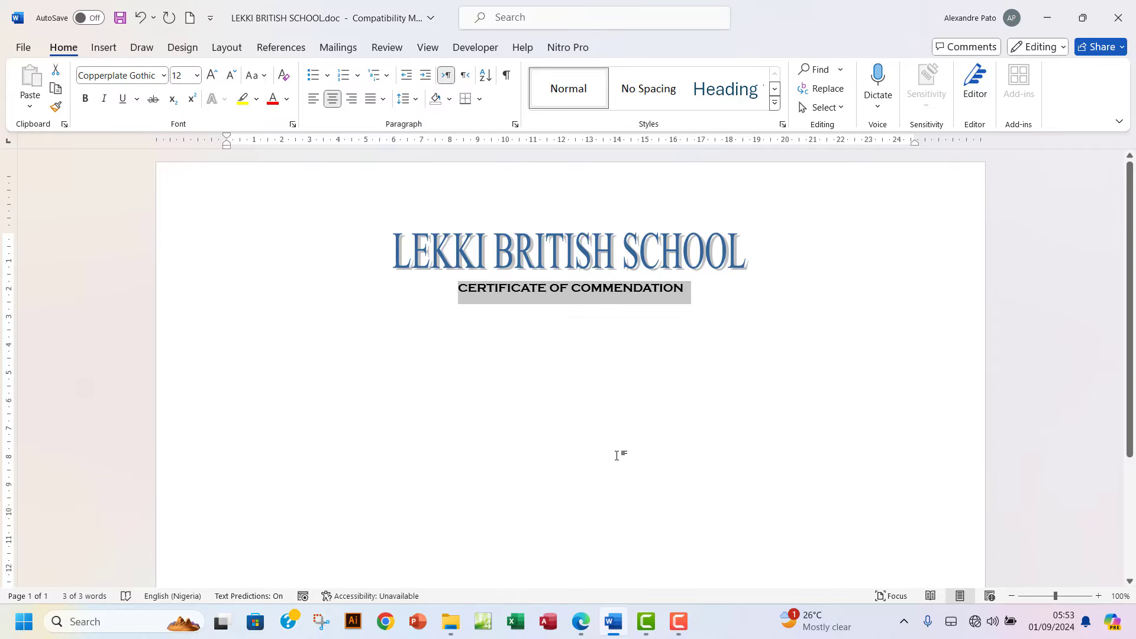
{"action": "left_click", "coordinate": [580, 622]}
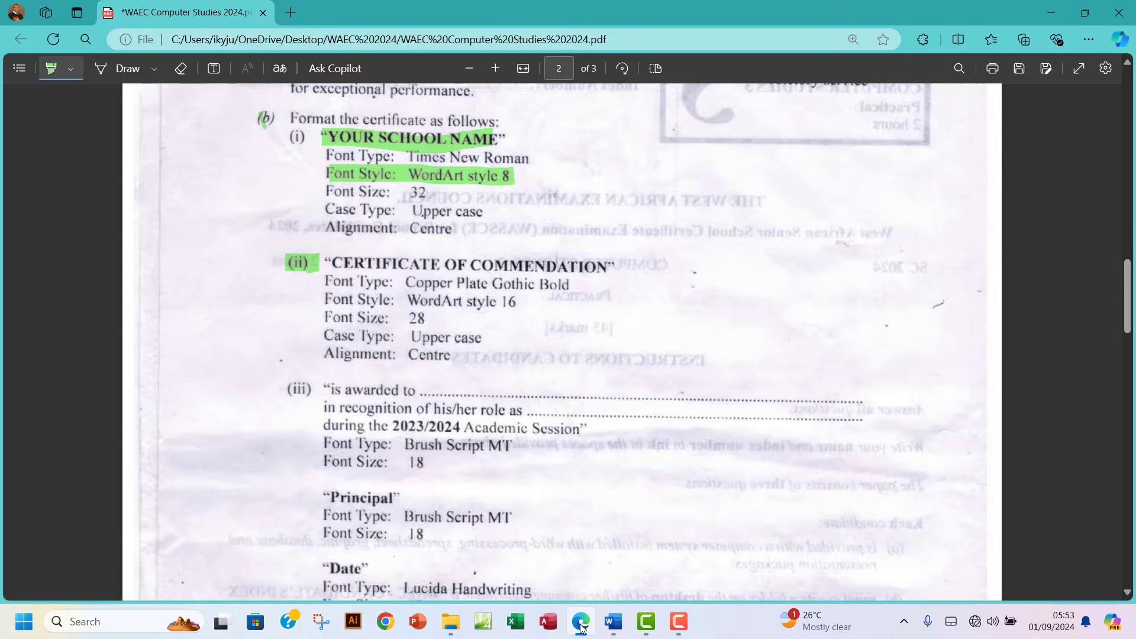
{"action": "left_click", "coordinate": [580, 622]}
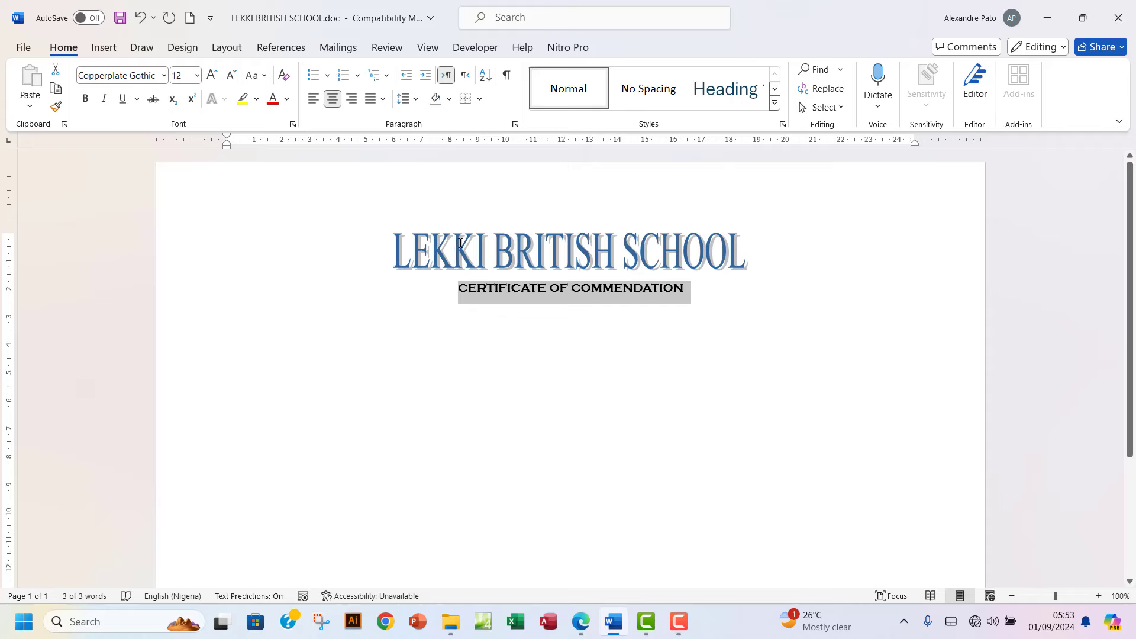
Turn the title line into WordArt style 16, leaving the font as Arial Black.
{"action": "left_click", "coordinate": [104, 47]}
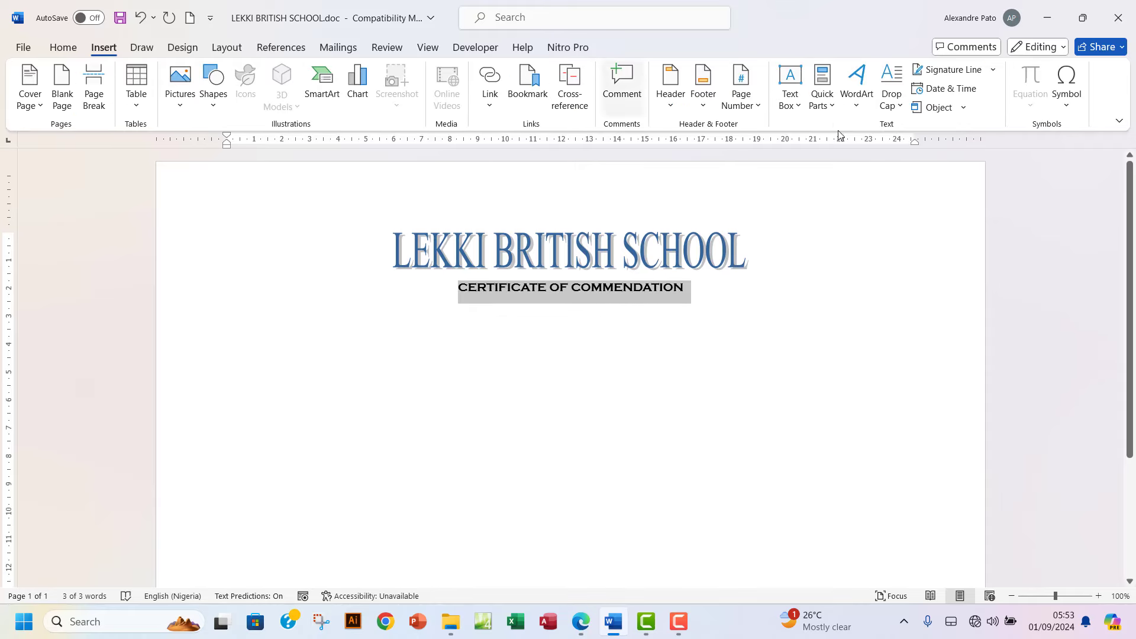
{"action": "left_click", "coordinate": [859, 100]}
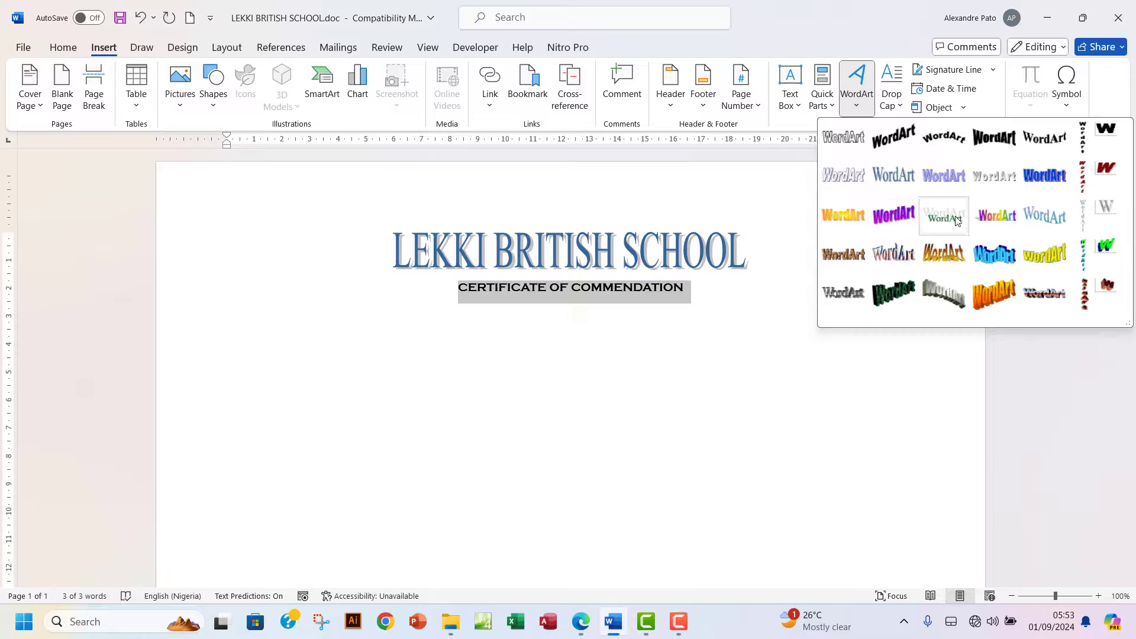
{"action": "left_click", "coordinate": [993, 217]}
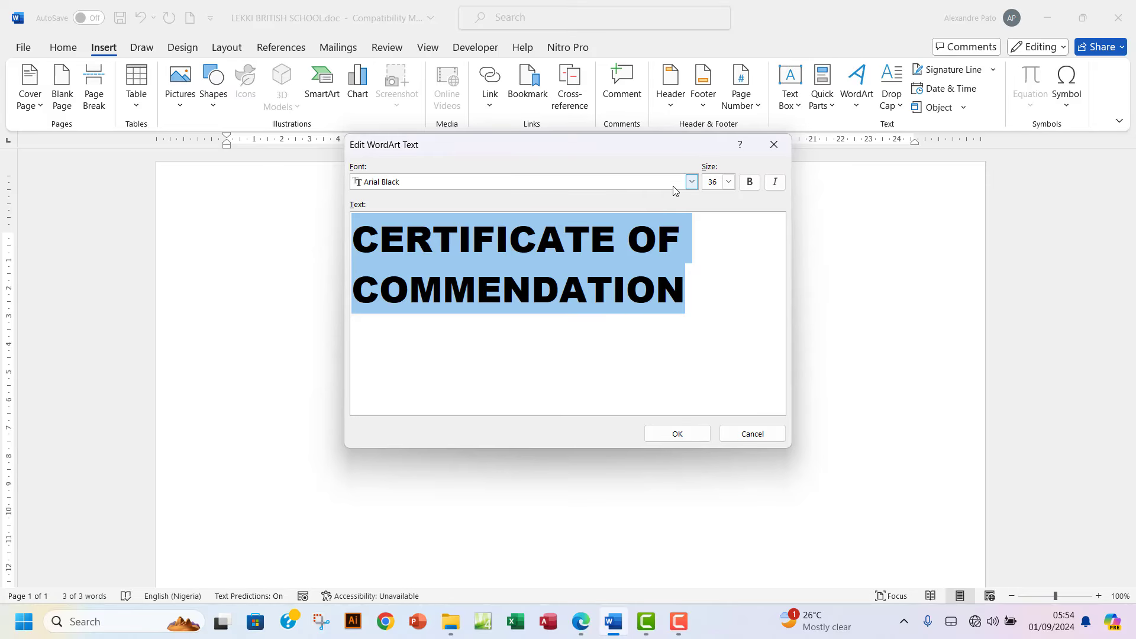
{"action": "left_click", "coordinate": [692, 183]}
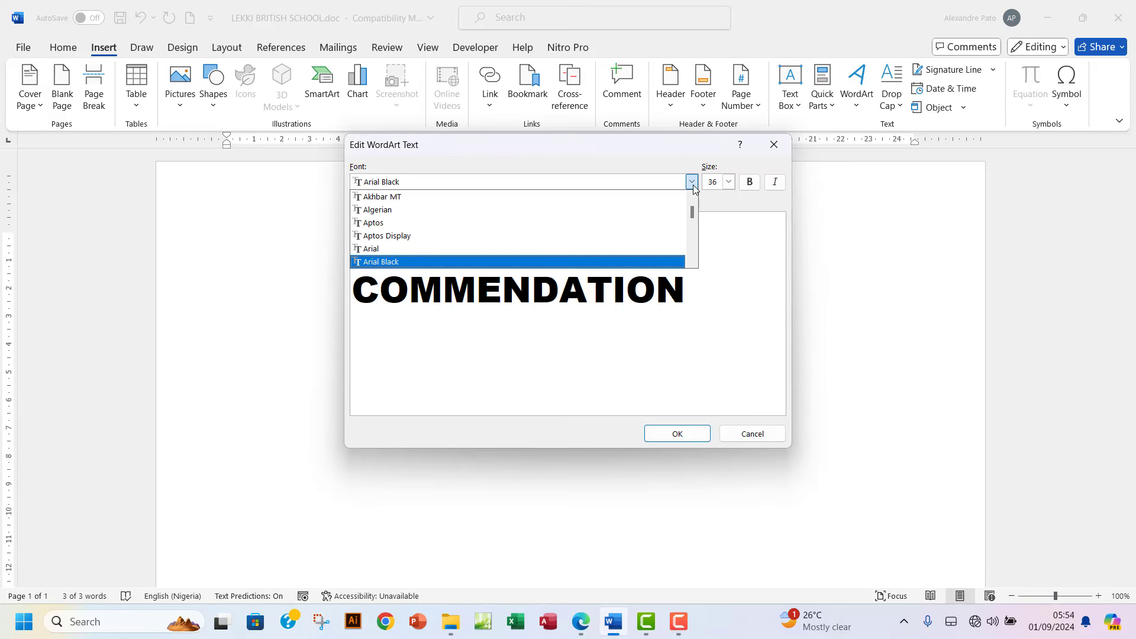
{"action": "scroll", "coordinate": [646, 222], "scroll_direction": "down", "scroll_amount": 2}
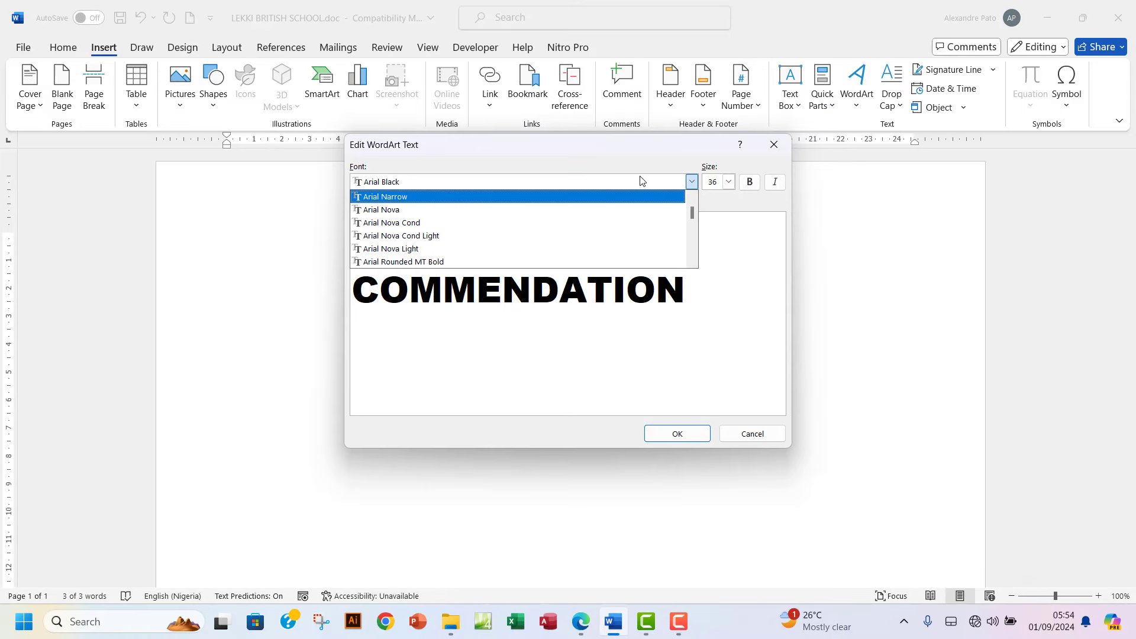
{"action": "scroll", "coordinate": [578, 227], "scroll_direction": "down", "scroll_amount": 5}
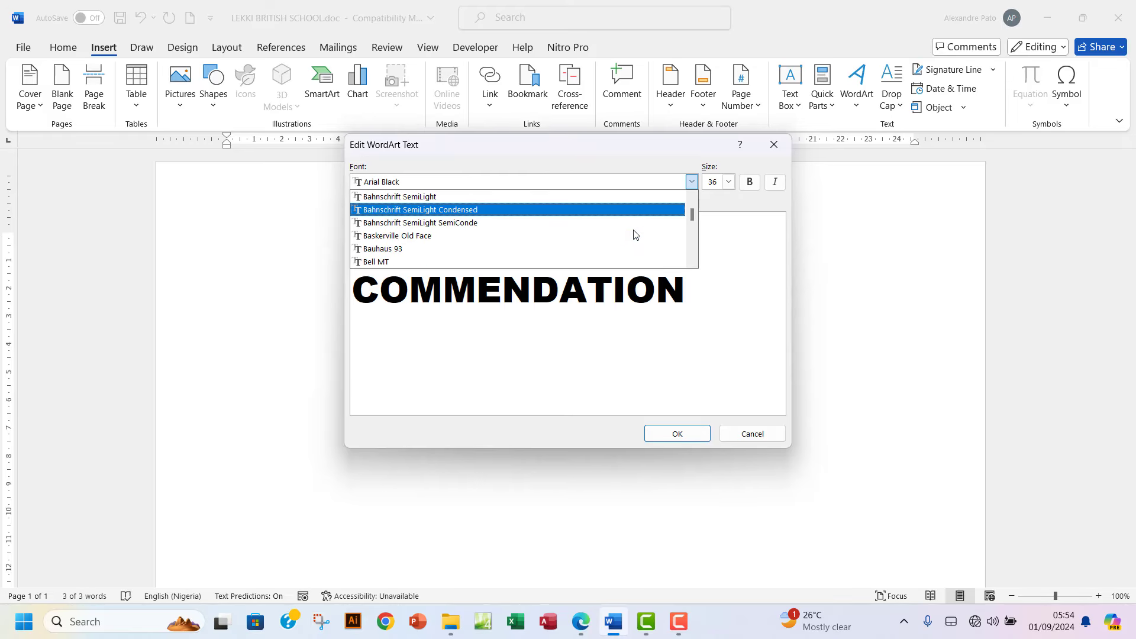
{"action": "left_click", "coordinate": [656, 379]}
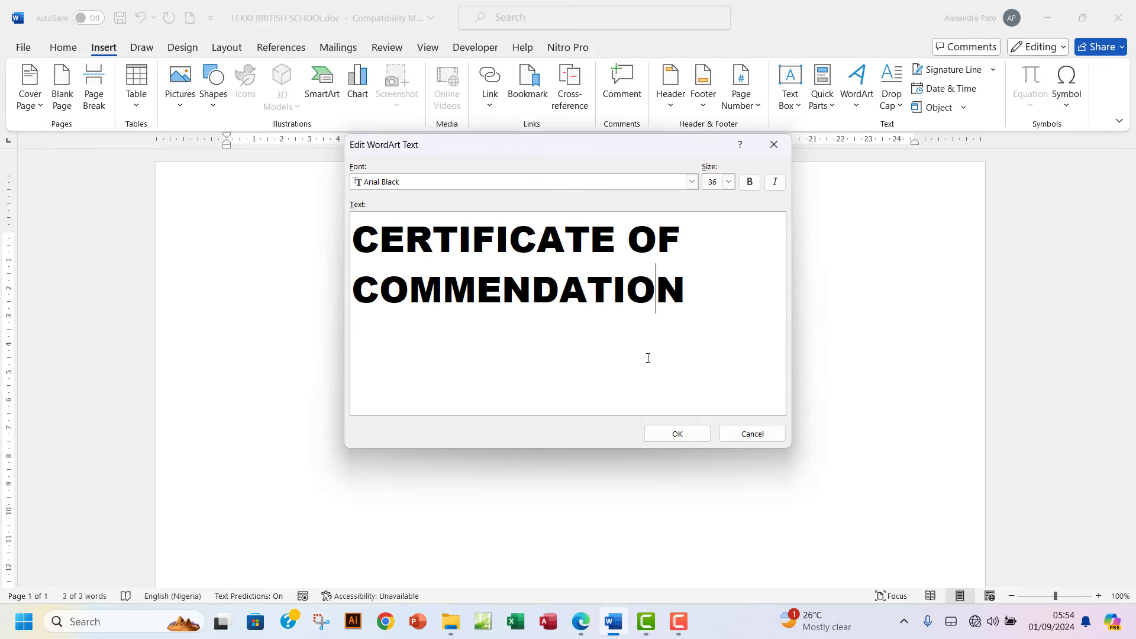
Set the WordArt title text size to 28.
{"action": "left_click", "coordinate": [585, 622]}
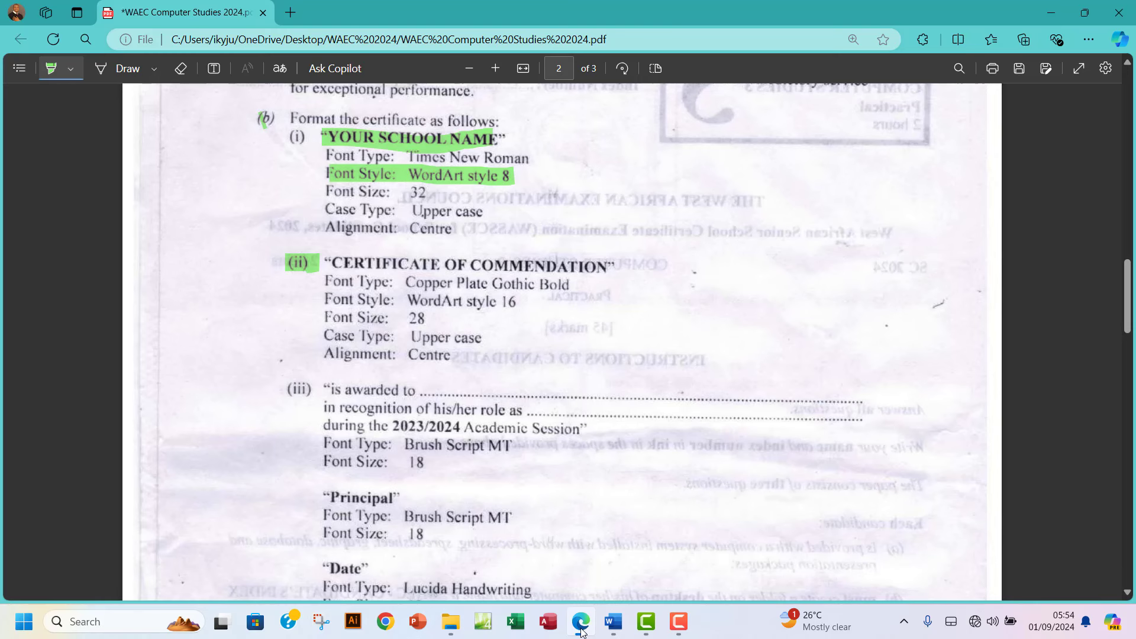
{"action": "left_click", "coordinate": [581, 627]}
{"action": "left_click", "coordinate": [728, 184]}
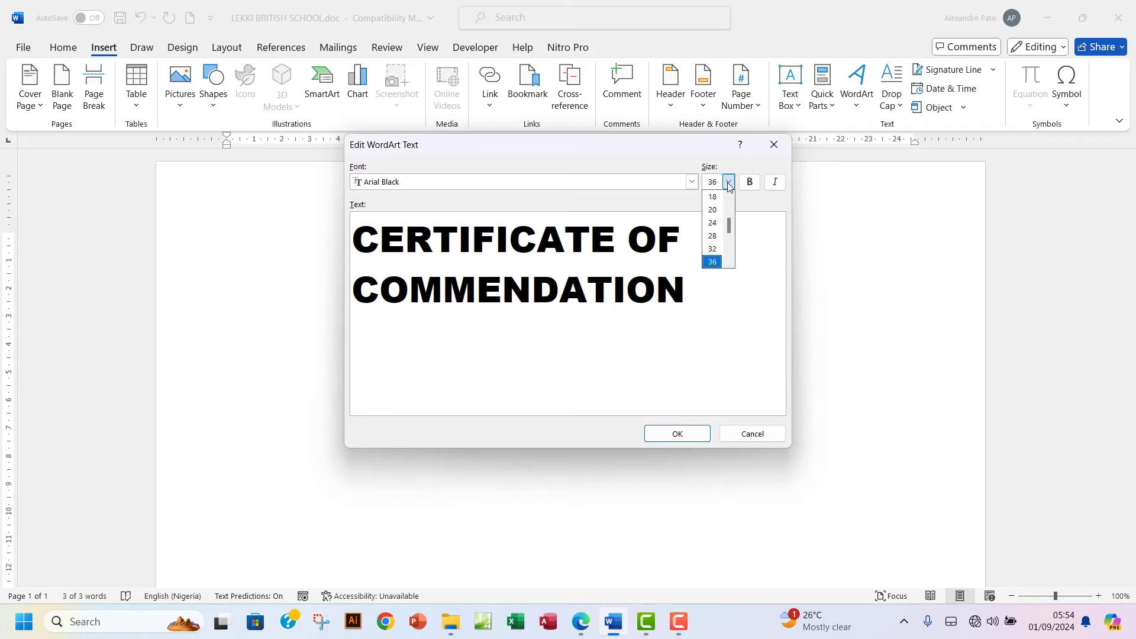
{"action": "left_click", "coordinate": [713, 235]}
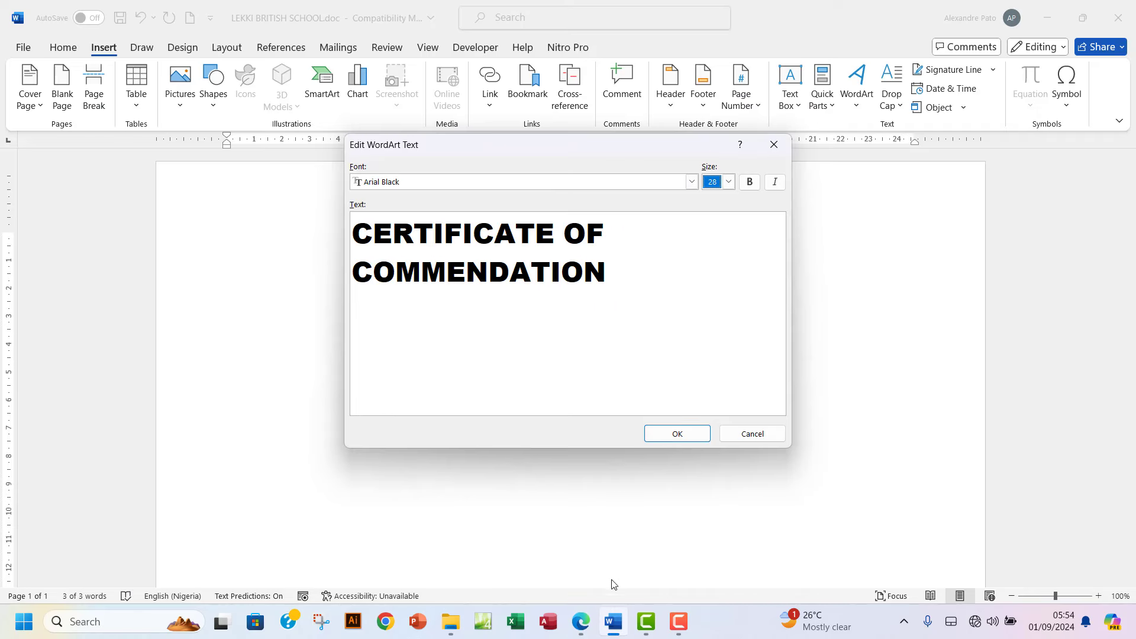
Highlight the 'Case Type: Upper case' requirement in the exam PDF.
{"action": "left_click", "coordinate": [581, 621]}
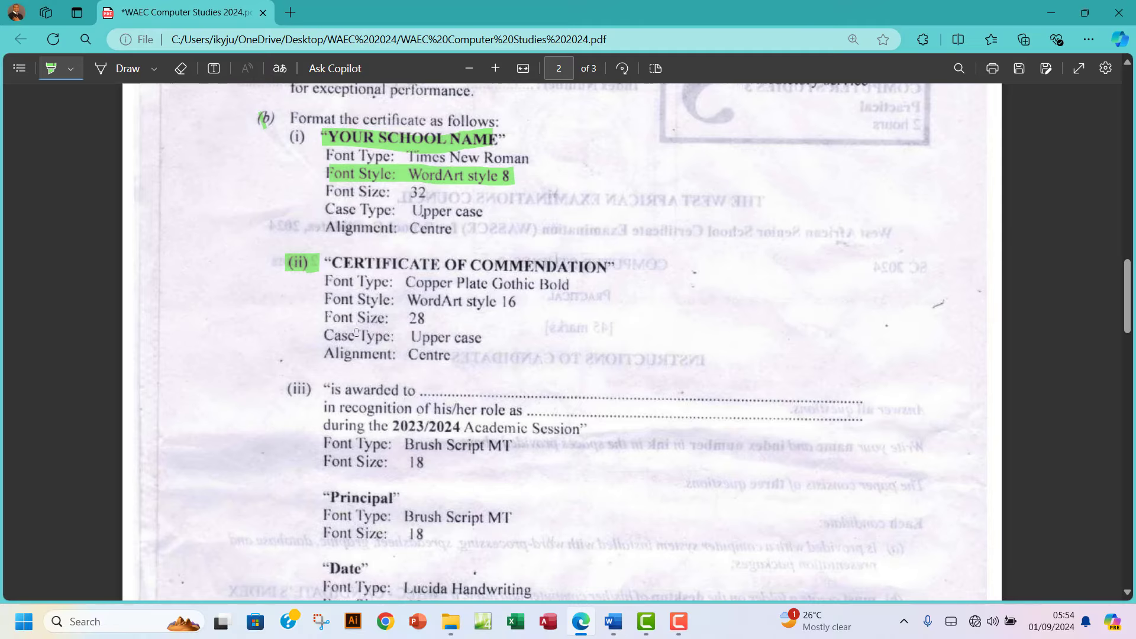
{"action": "left_click_drag", "start_coordinate": [335, 339], "coordinate": [472, 336]}
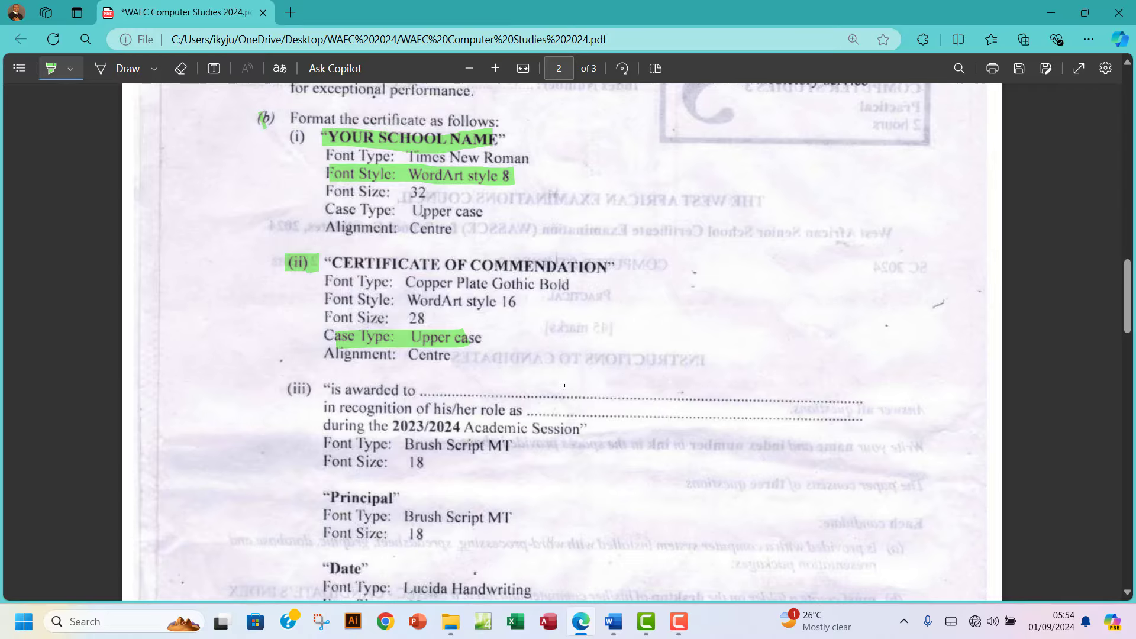
{"action": "mouse_move", "coordinate": [613, 621]}
{"action": "left_click", "coordinate": [596, 490]}
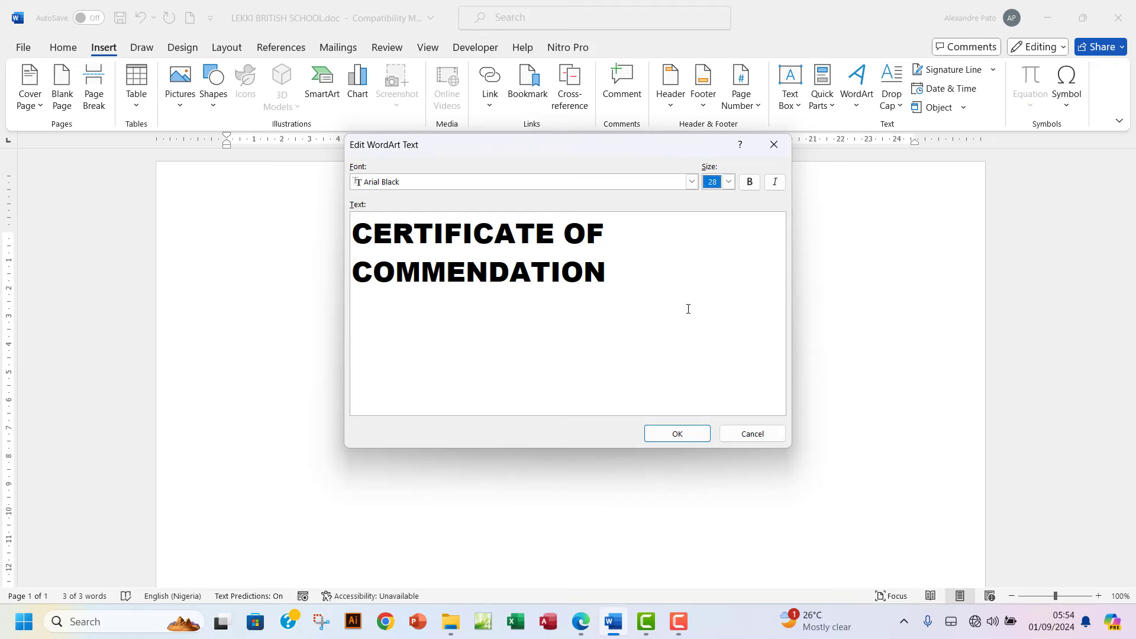
Confirm the WordArt text to place the title, then review item (iii) in the exam PDF.
{"action": "left_click", "coordinate": [678, 433]}
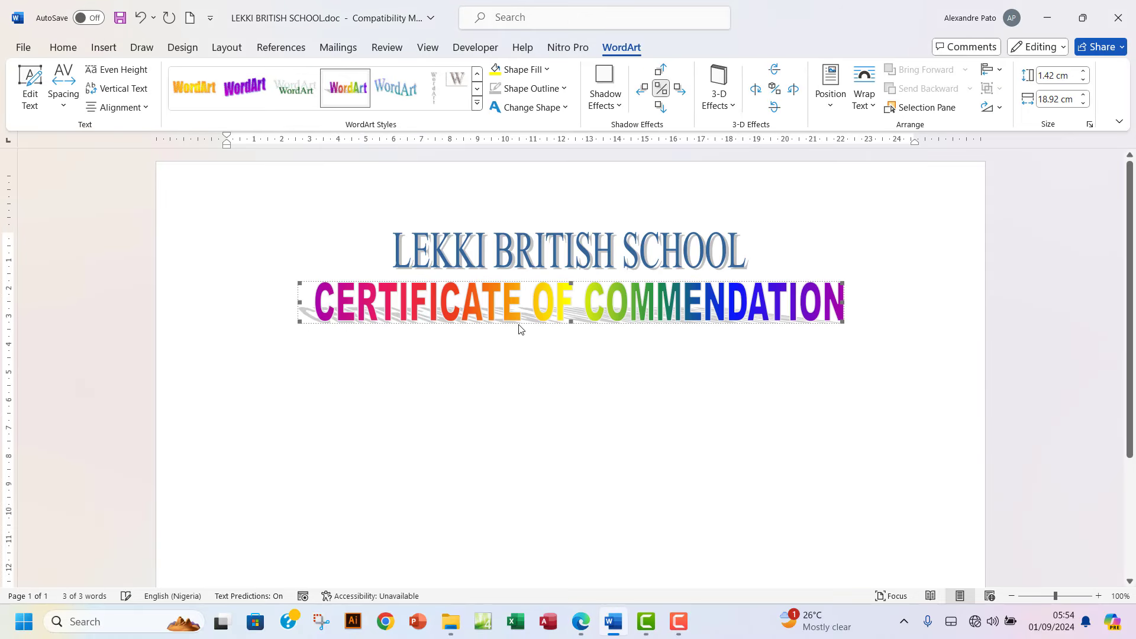
{"action": "left_click", "coordinate": [79, 50]}
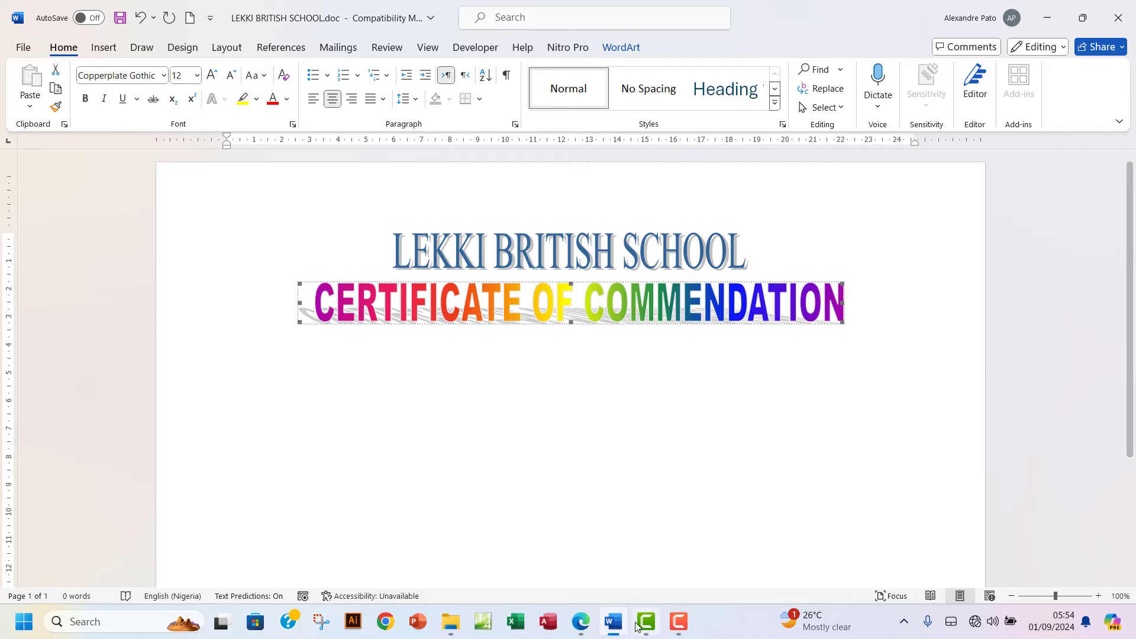
{"action": "left_click", "coordinate": [585, 623]}
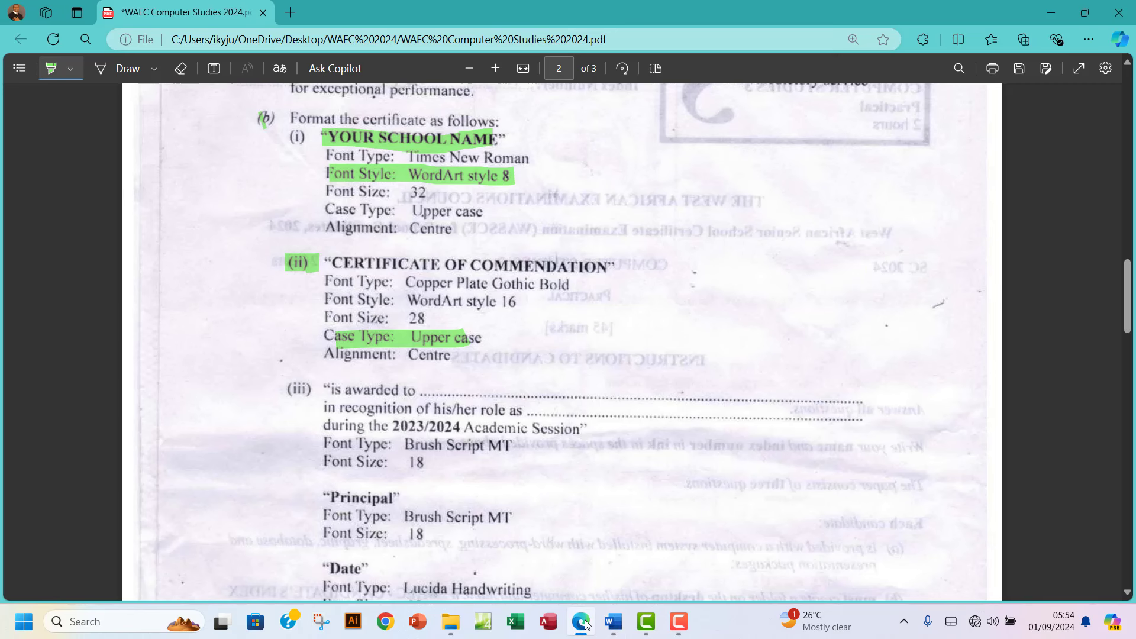
{"action": "scroll", "coordinate": [585, 379], "scroll_direction": "down", "scroll_amount": 2}
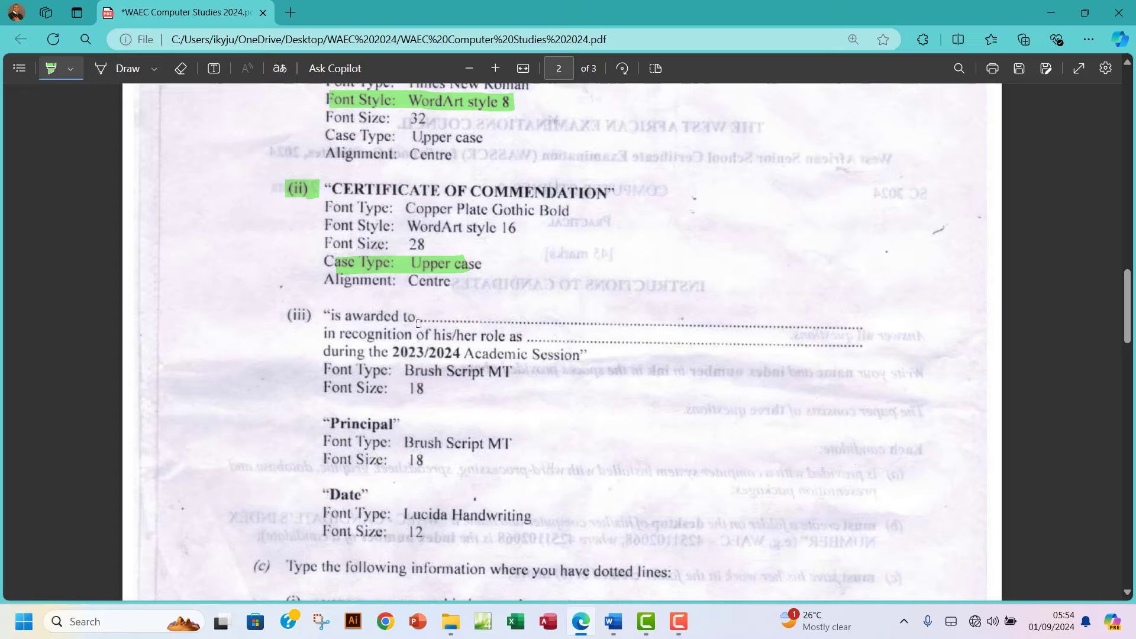
Start a new line 'Is' below the title and set it in Times New Roman.
{"action": "left_click", "coordinate": [612, 621]}
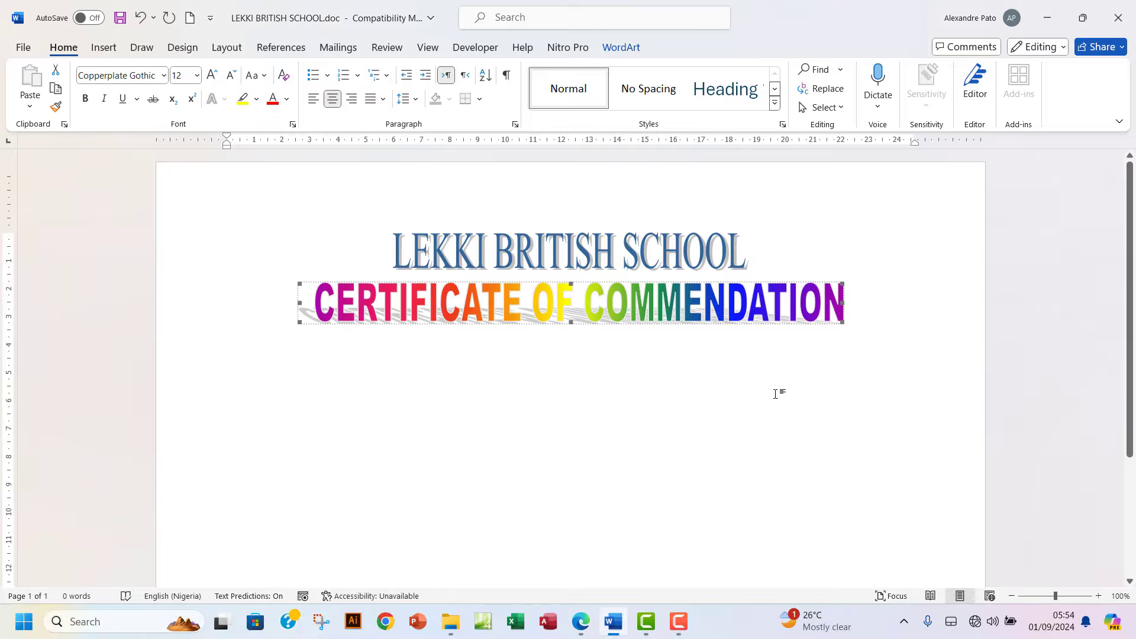
{"action": "left_click", "coordinate": [865, 324]}
{"action": "key", "text": "Return"}
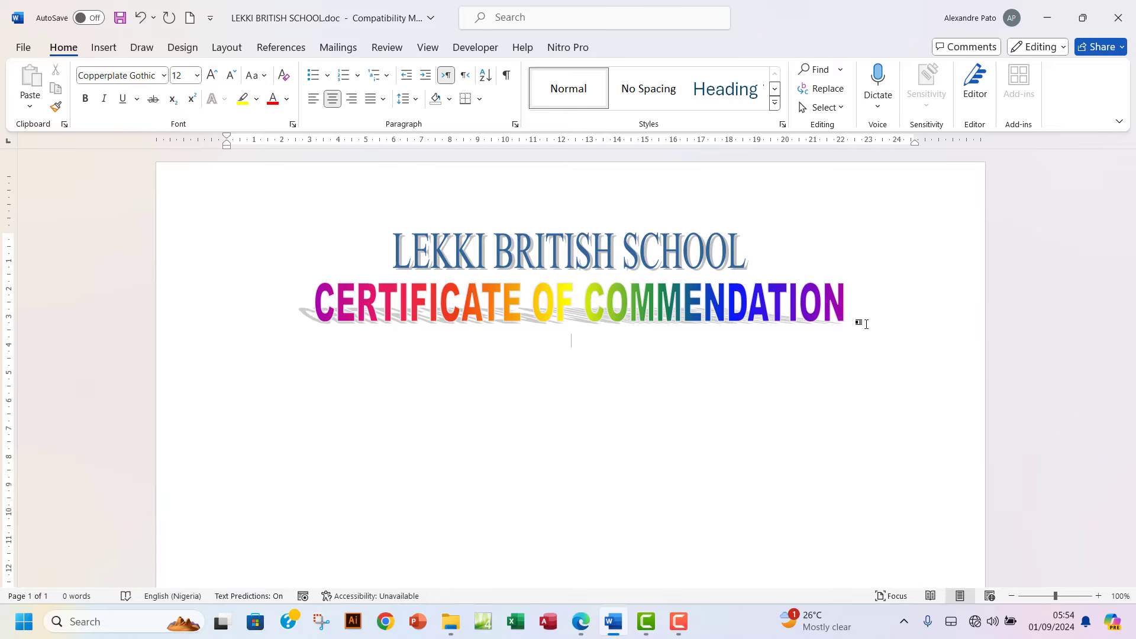
{"action": "type", "text": "is"}
{"action": "key", "text": "BackSpace"}
{"action": "key", "text": "BackSpace"}
{"action": "key", "text": "BackSpace"}
{"action": "type", "text": "is"}
{"action": "key", "text": "BackSpace"}
{"action": "type", "text": "Is"}
{"action": "left_click_drag", "start_coordinate": [556, 346], "coordinate": [601, 339]}
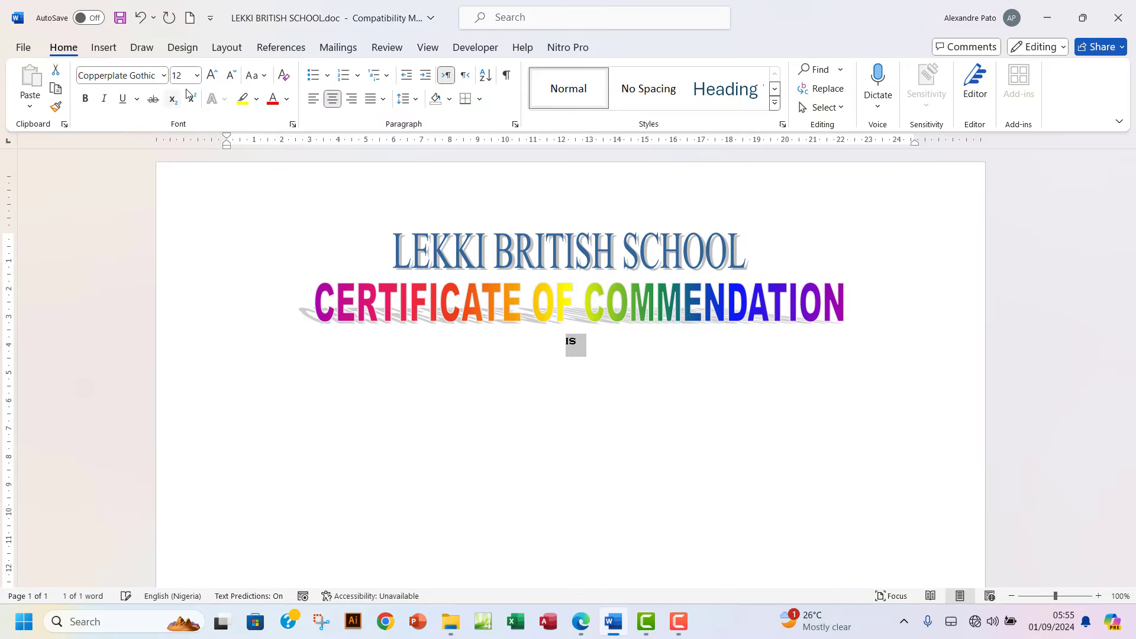
{"action": "left_click", "coordinate": [163, 76]}
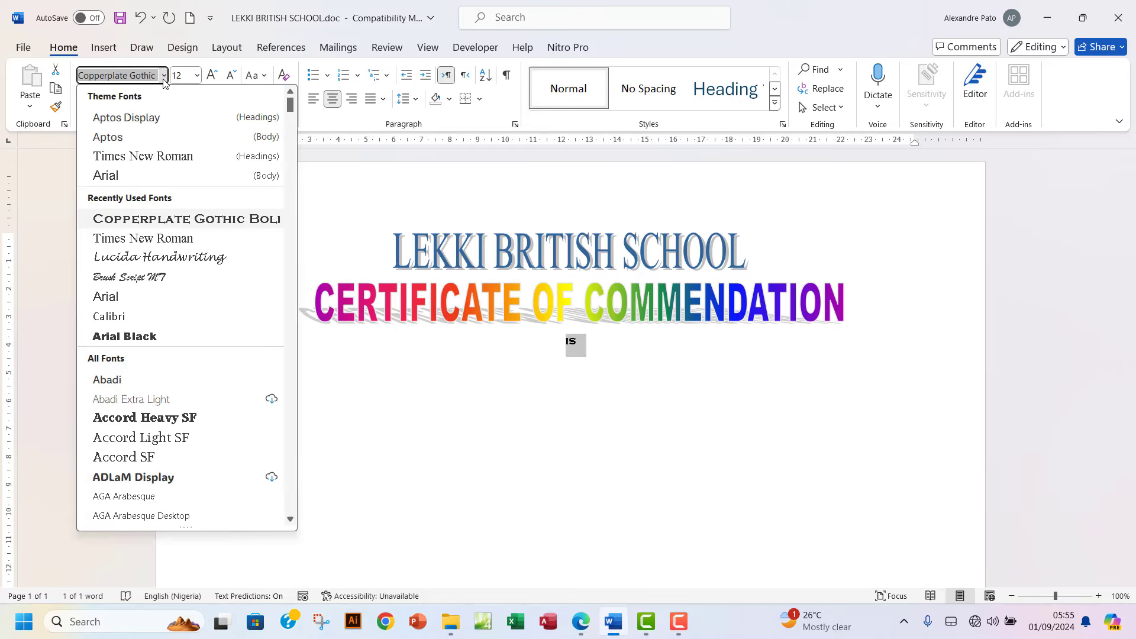
{"action": "left_click", "coordinate": [161, 156]}
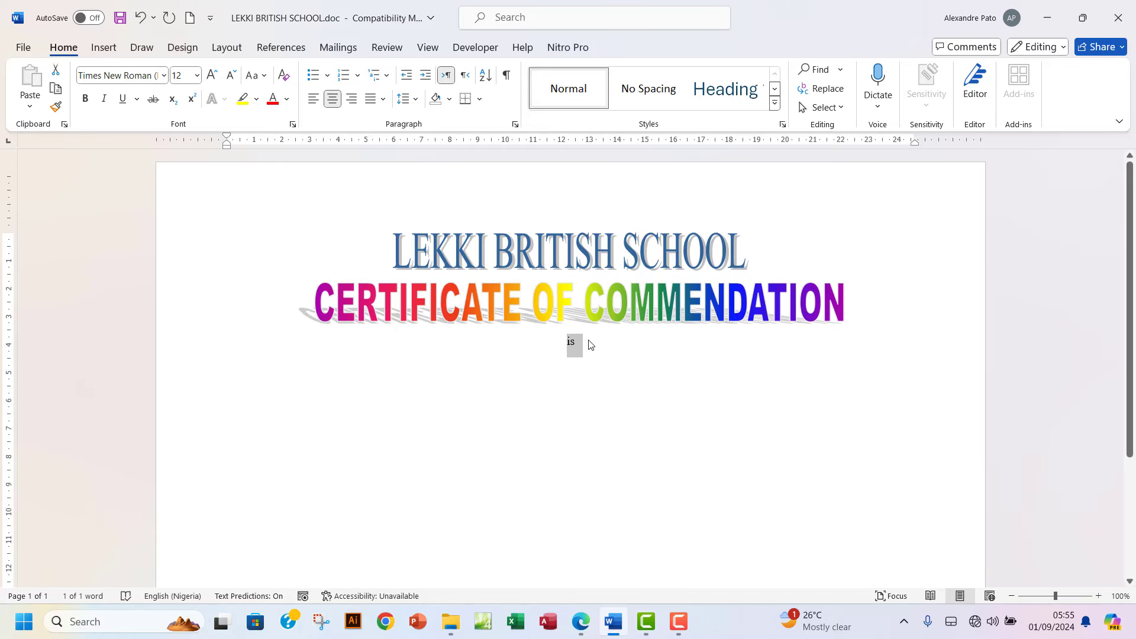
{"action": "left_click", "coordinate": [596, 354]}
Continue the line with 'awarded to' followed by a long dotted blank.
{"action": "type", "text": "awar"}
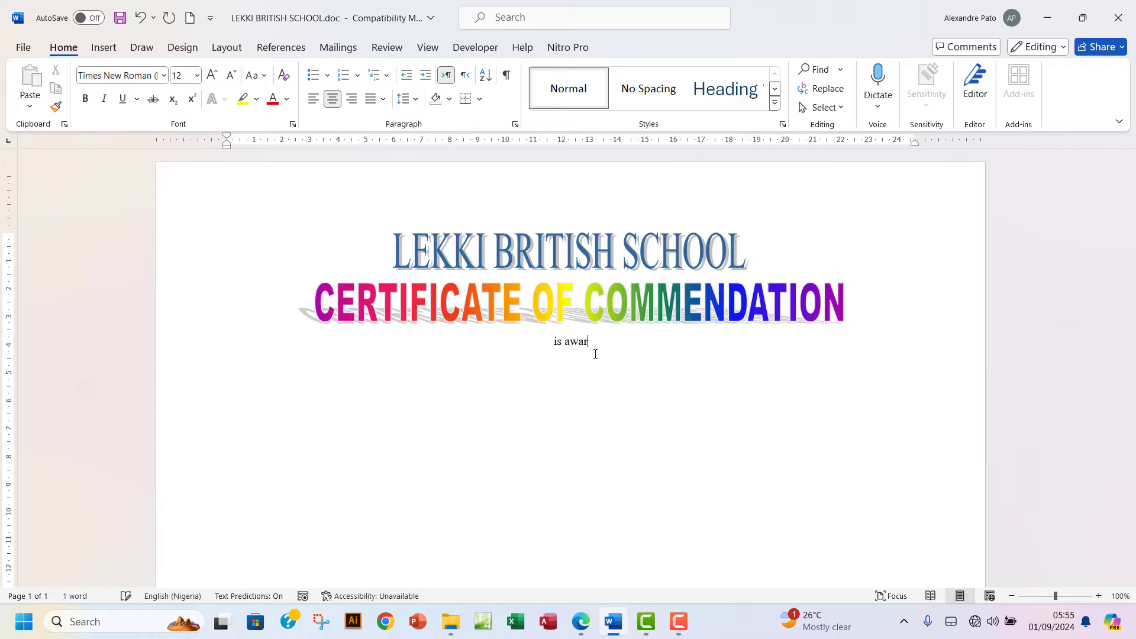
{"action": "type", "text": "ded ot"}
{"action": "key", "text": "BackSpace"}
{"action": "key", "text": "BackSpace"}
{"action": "type", "text": "to"}
{"action": "left_click", "coordinate": [580, 627]}
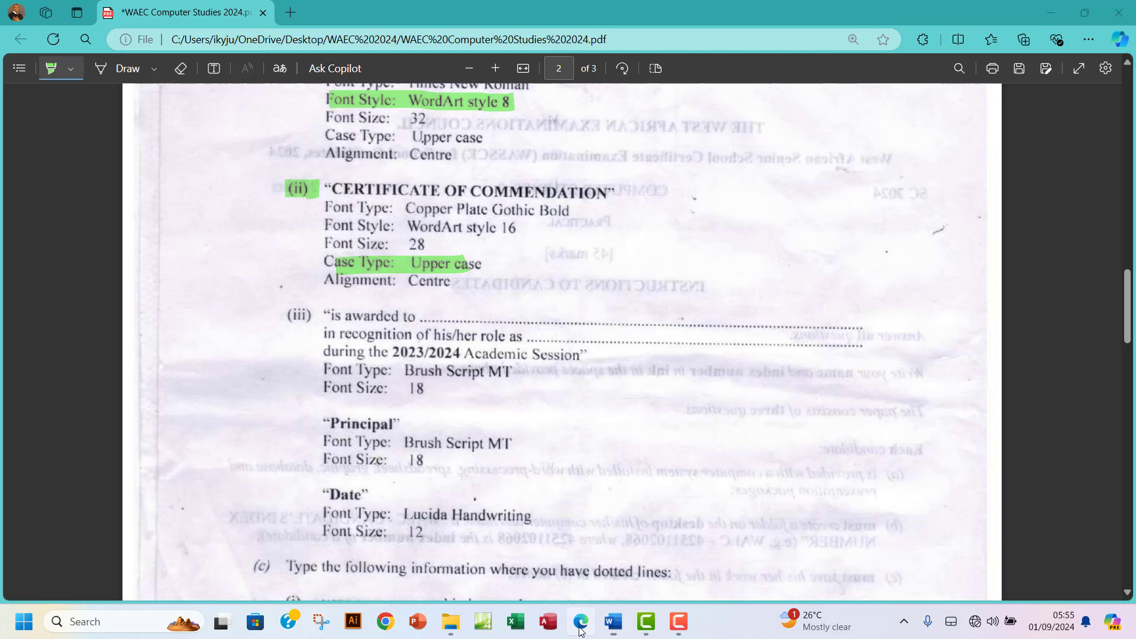
{"action": "left_click", "coordinate": [613, 621]}
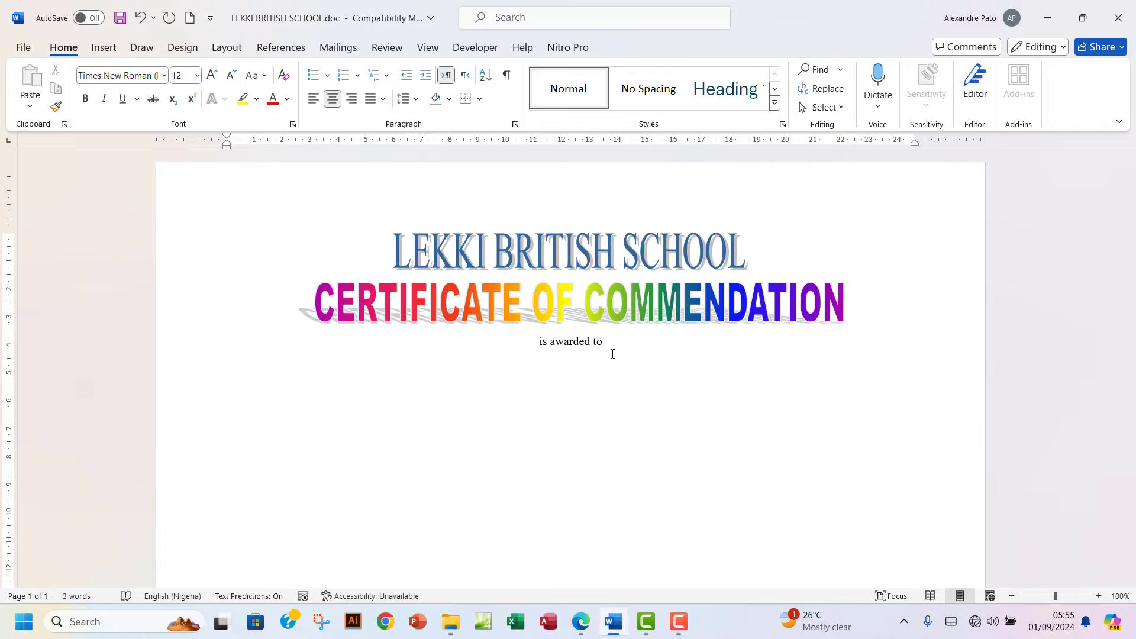
{"action": "type", "text": "............................................."}
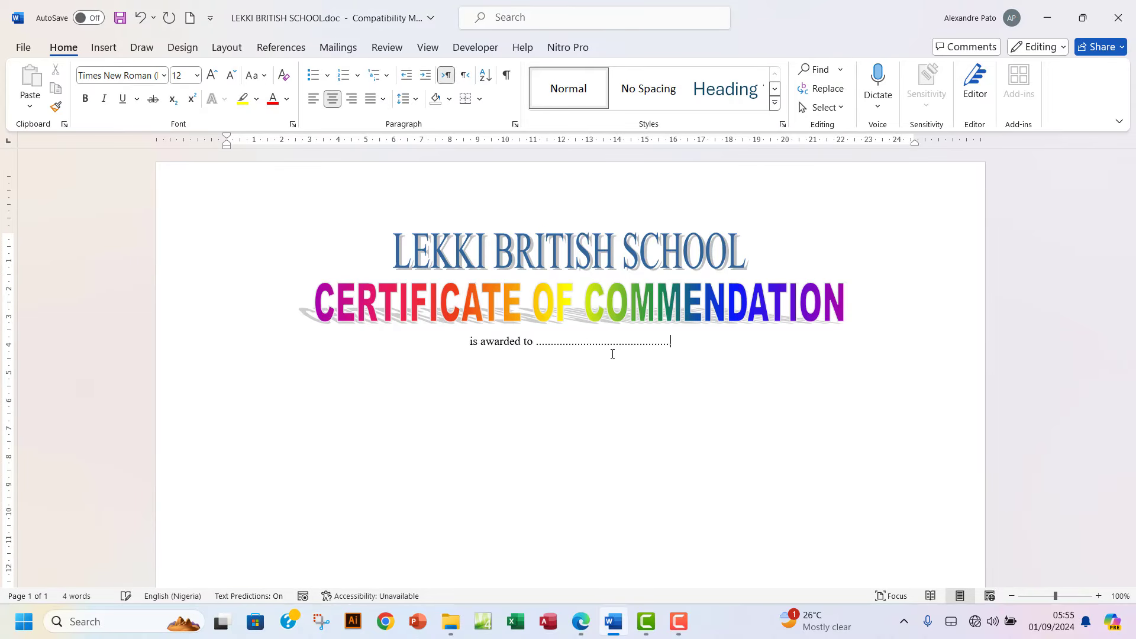
{"action": "type", "text": "................................................................"}
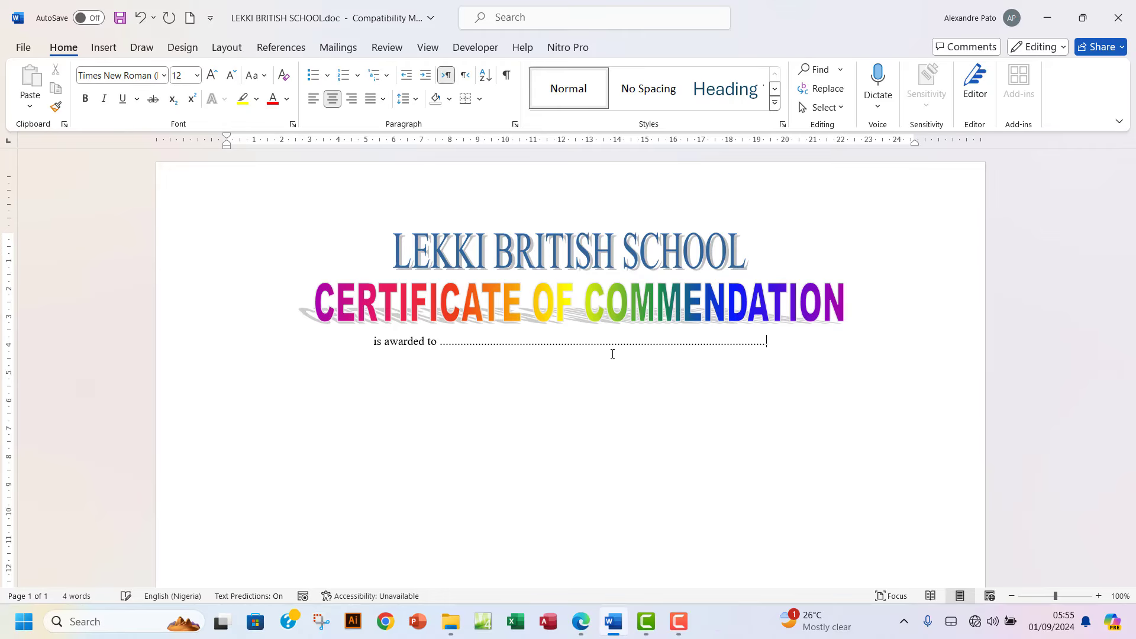
{"action": "type", "text": "................................................................"}
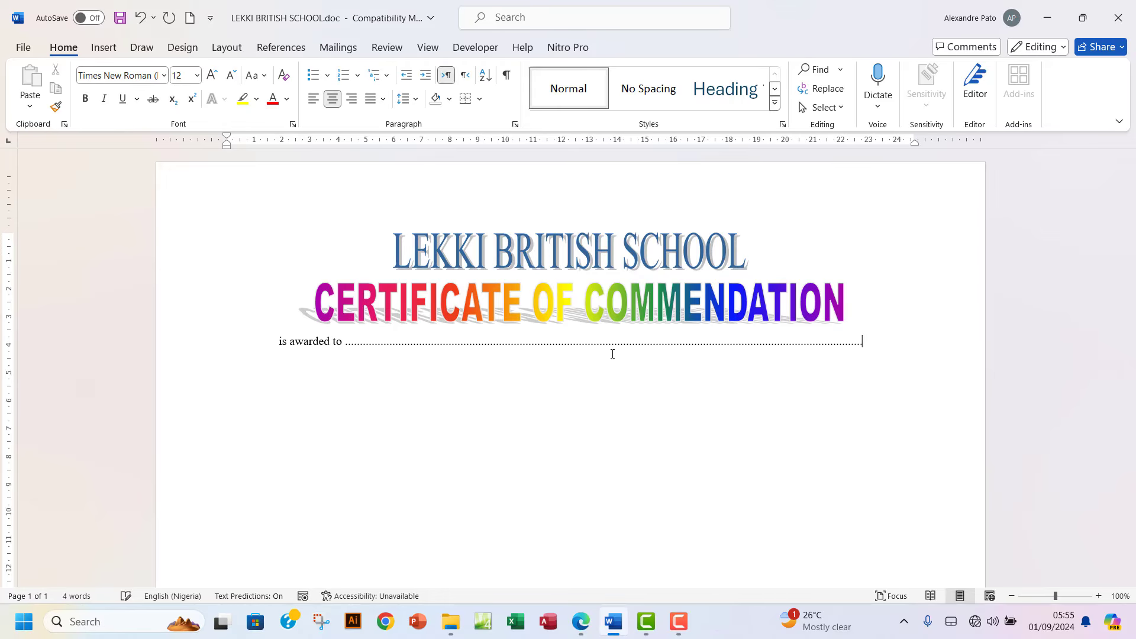
{"action": "type", "text": "..........................."}
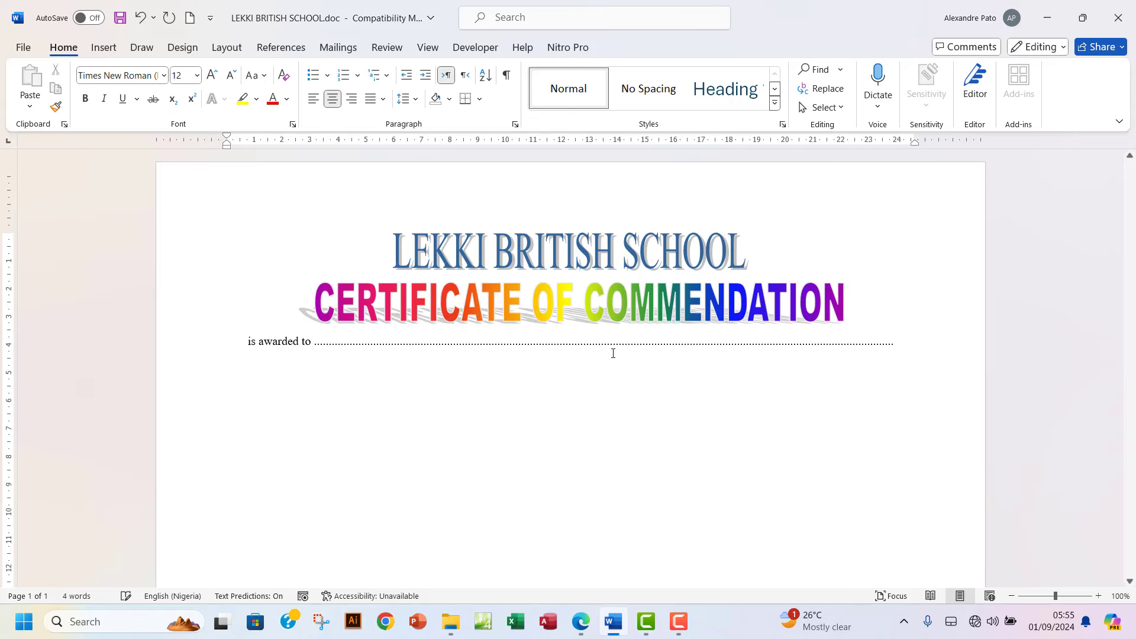
{"action": "left_click", "coordinate": [581, 623]}
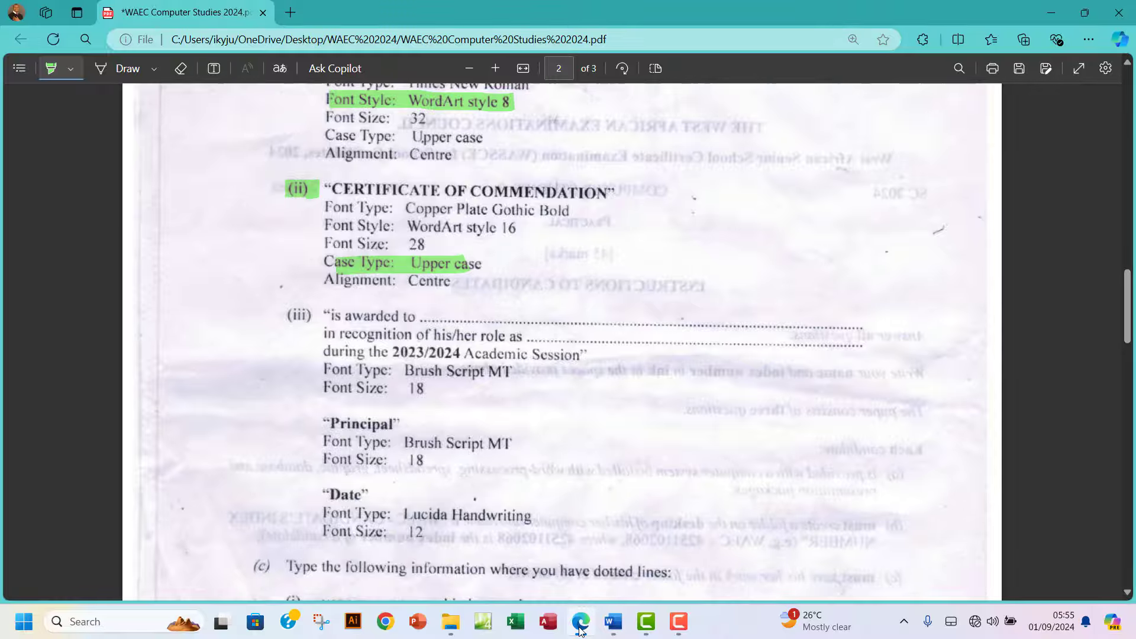
Type 'in recognition of his/her role in' with a dotted blank, then start a new line.
{"action": "left_click", "coordinate": [580, 631]}
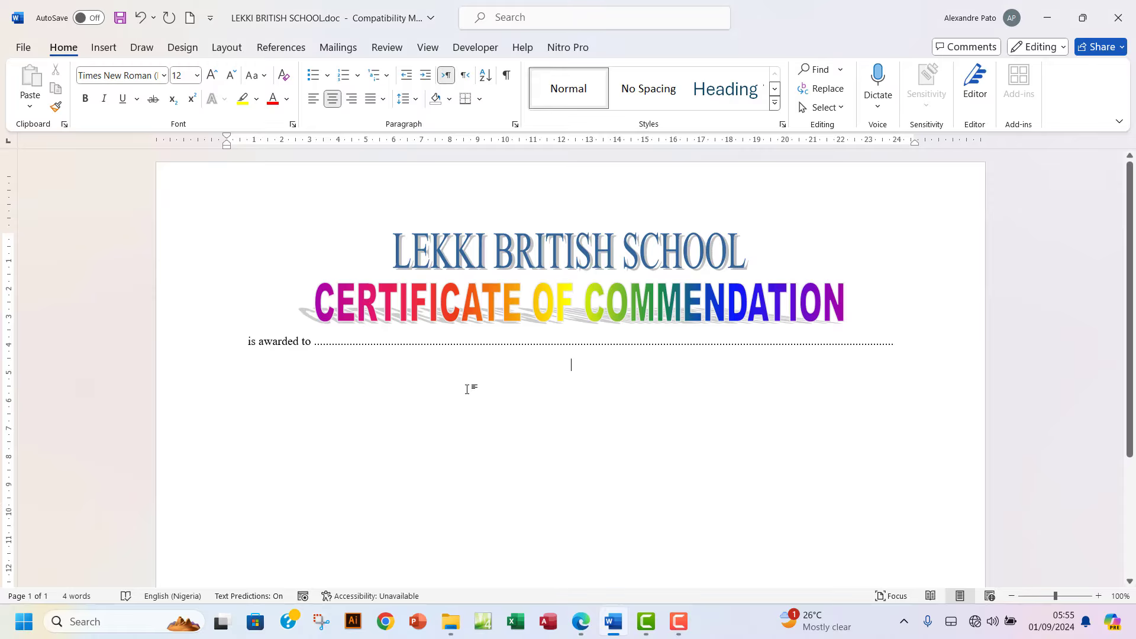
{"action": "type", "text": "in reg"}
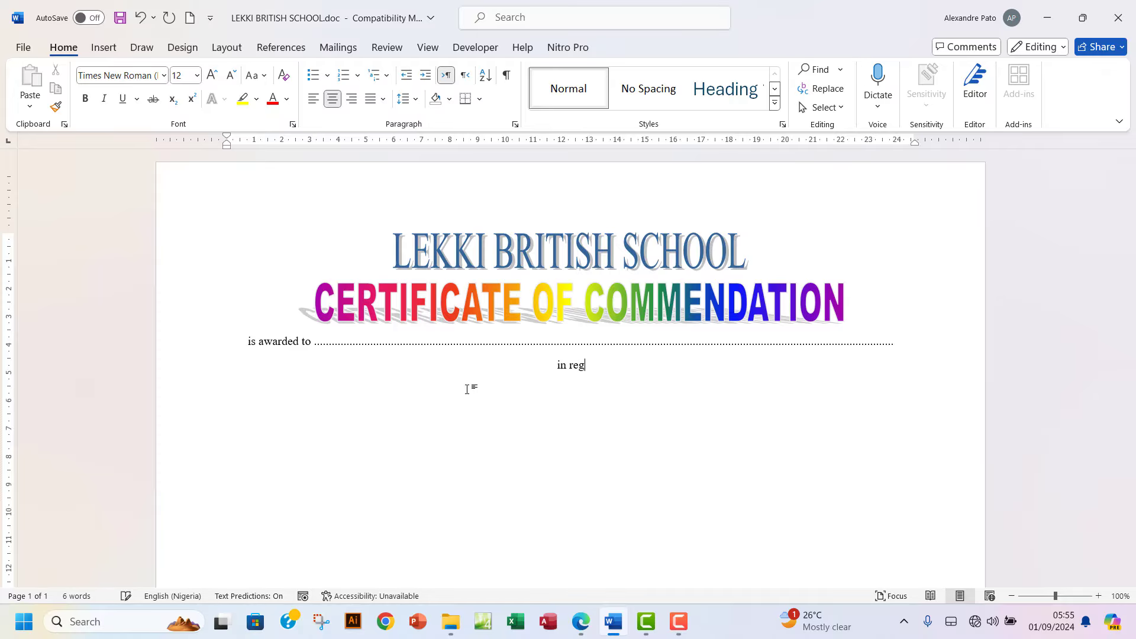
{"action": "key", "text": "BackSpace"}
{"action": "type", "text": "cognition of his/her"}
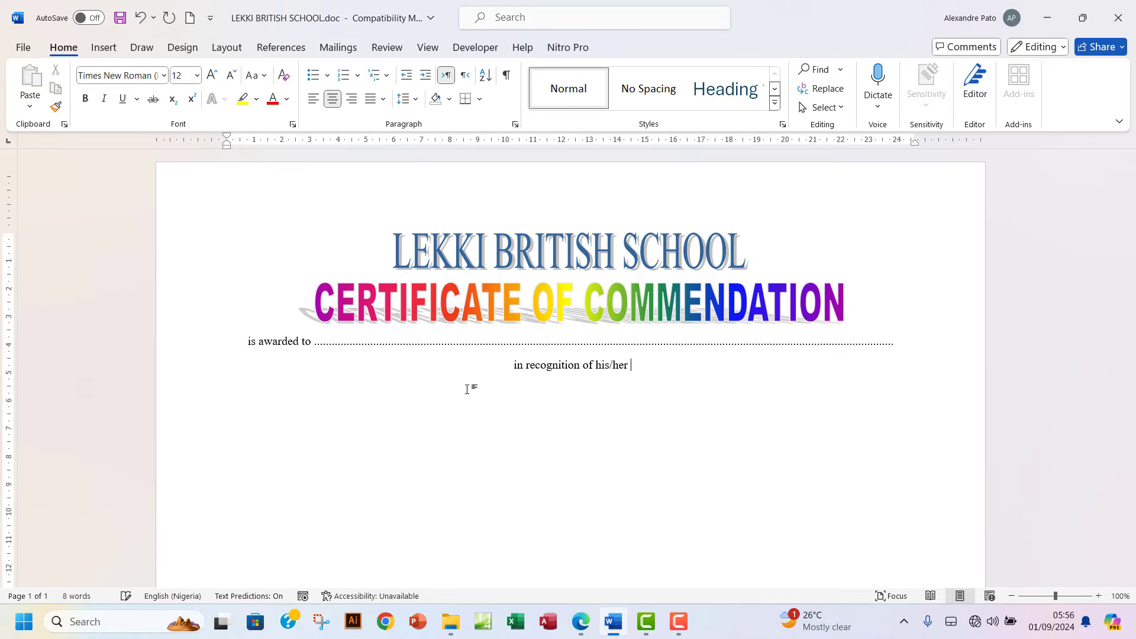
{"action": "type", "text": " role in"}
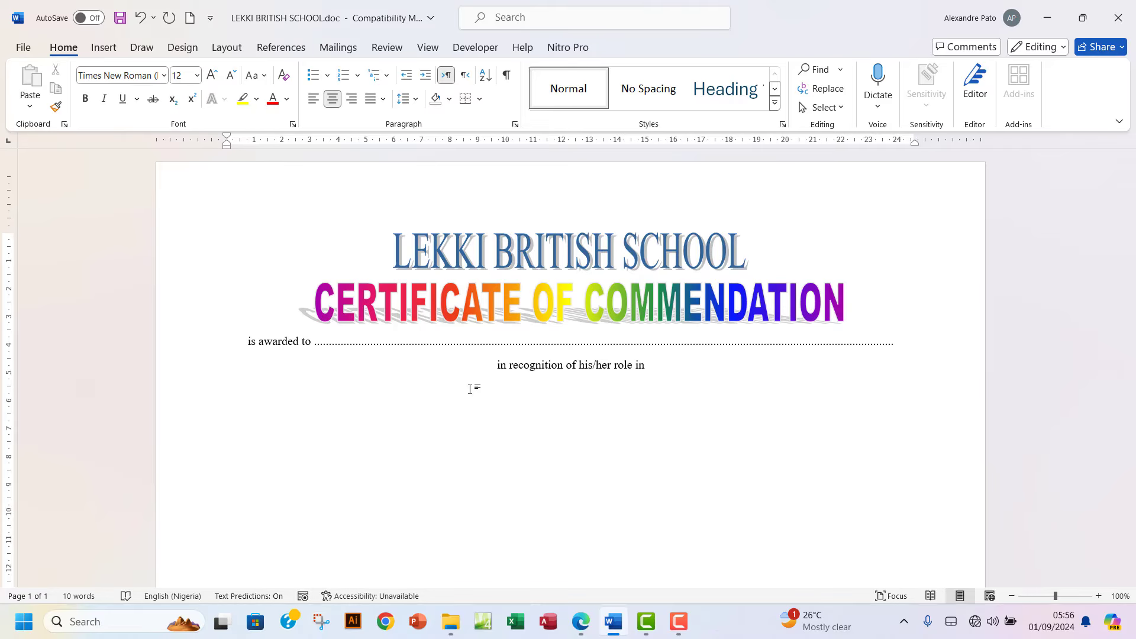
{"action": "left_click", "coordinate": [581, 622]}
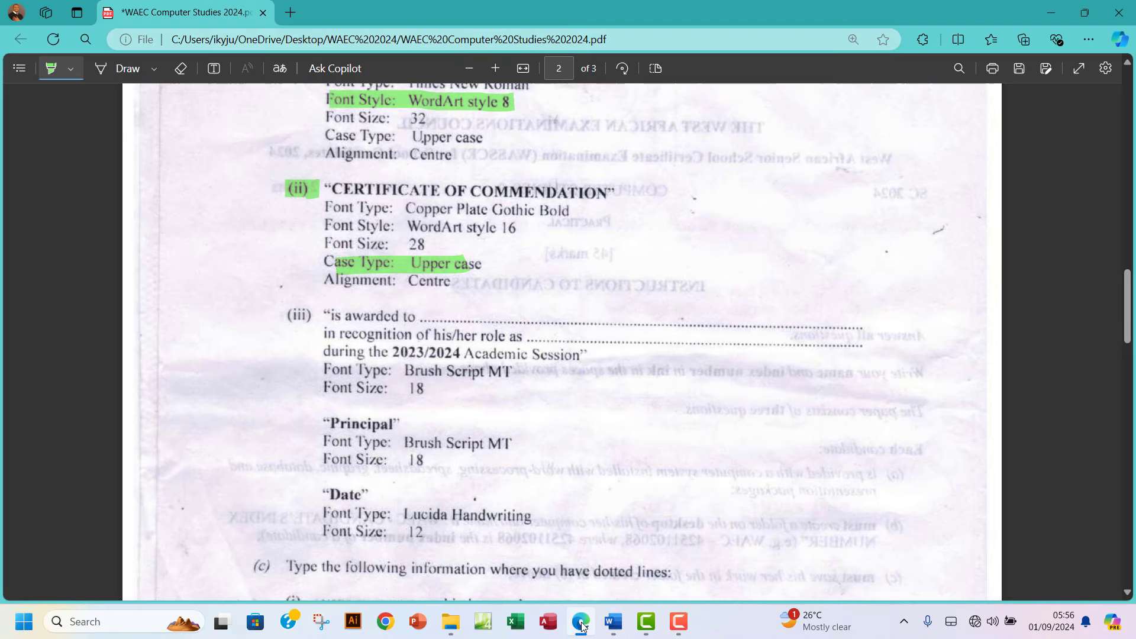
{"action": "left_click", "coordinate": [581, 622]}
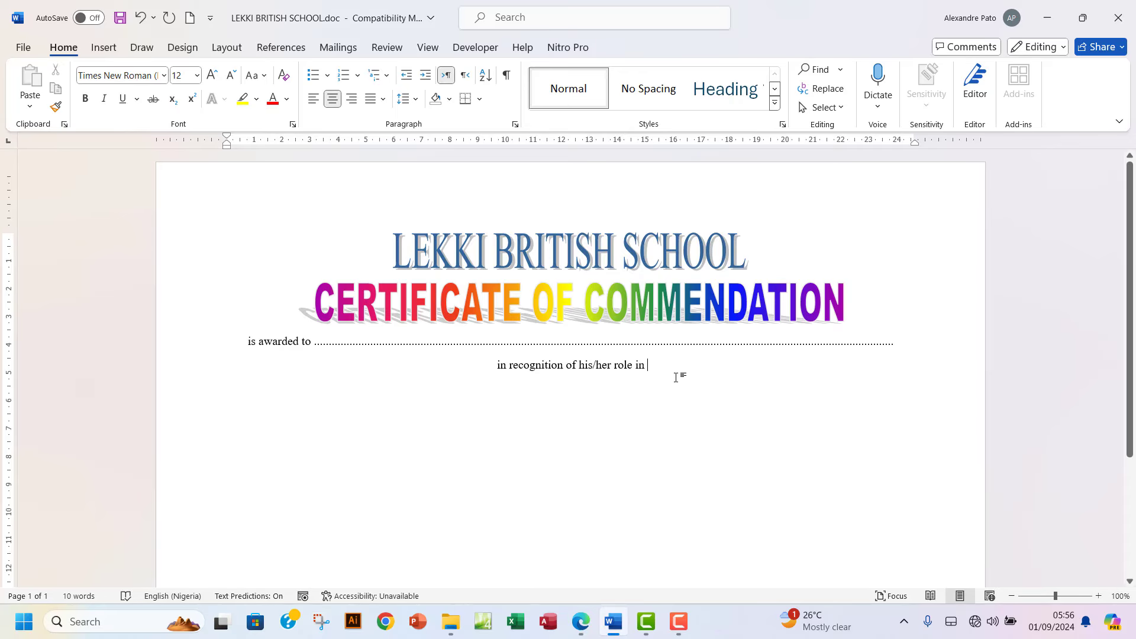
{"action": "type", "text": "...................."}
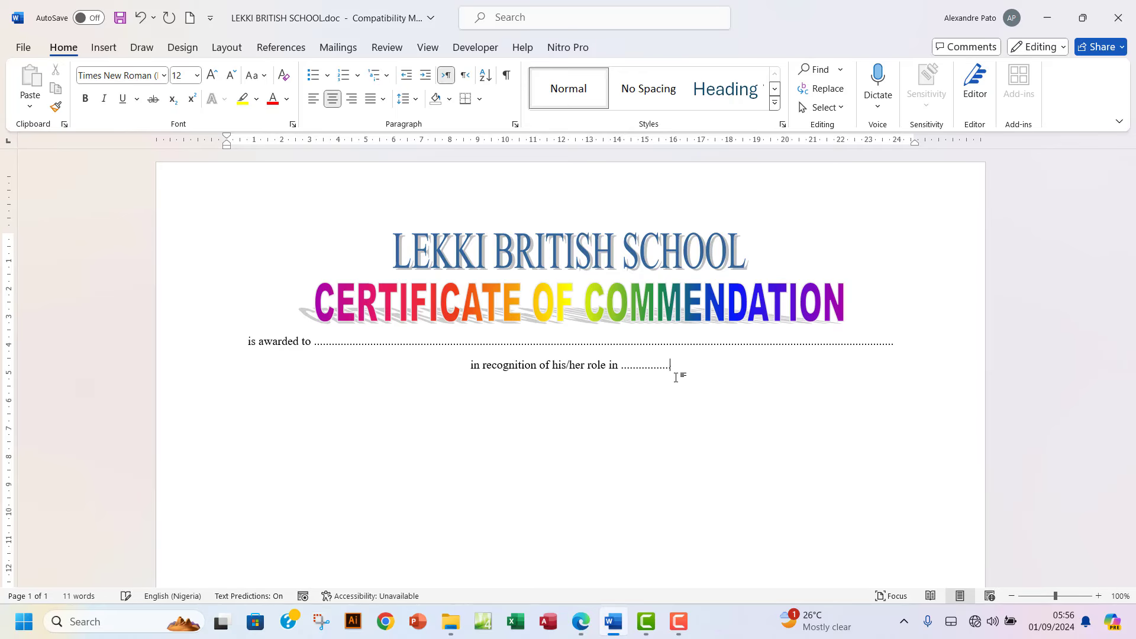
{"action": "type", "text": "................................................................................."}
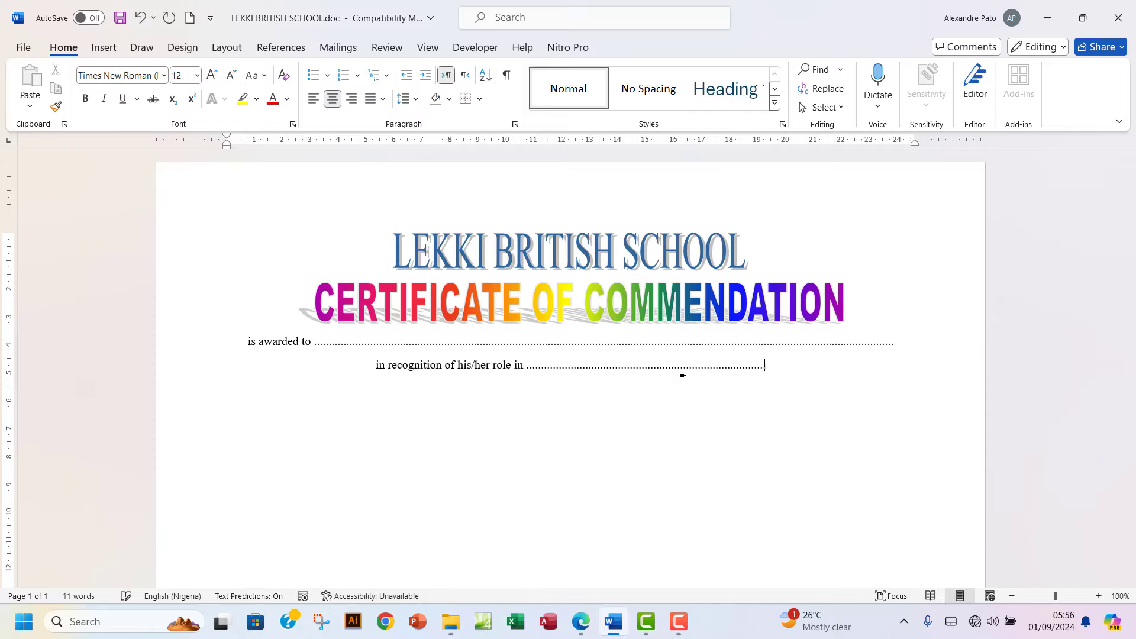
{"action": "type", "text": "..............................................................................................................."}
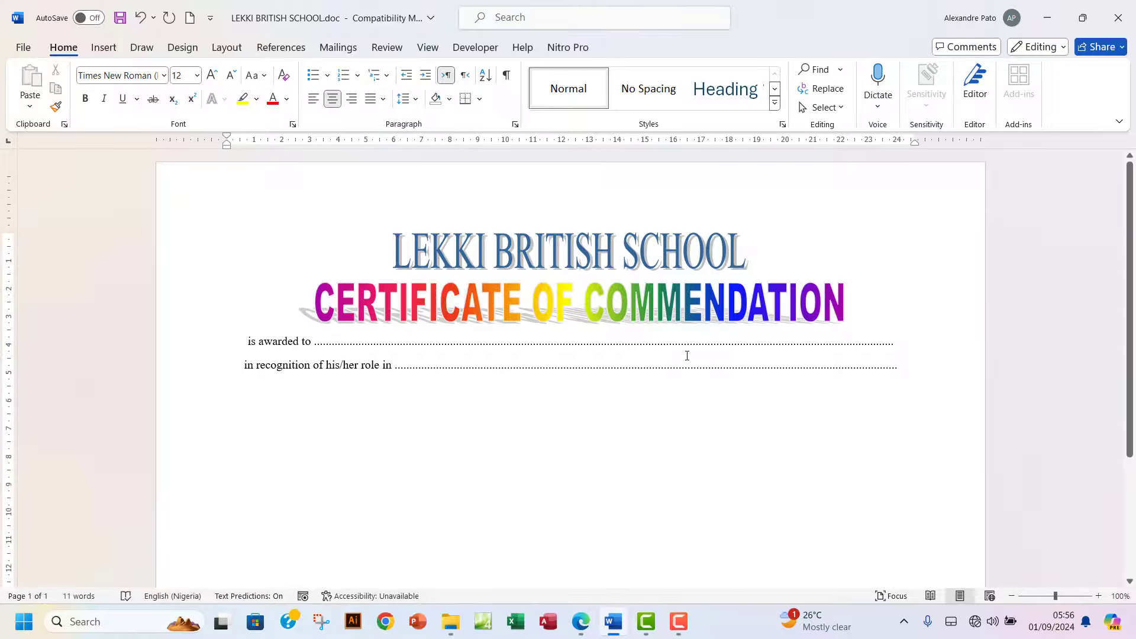
{"action": "key", "text": "Return"}
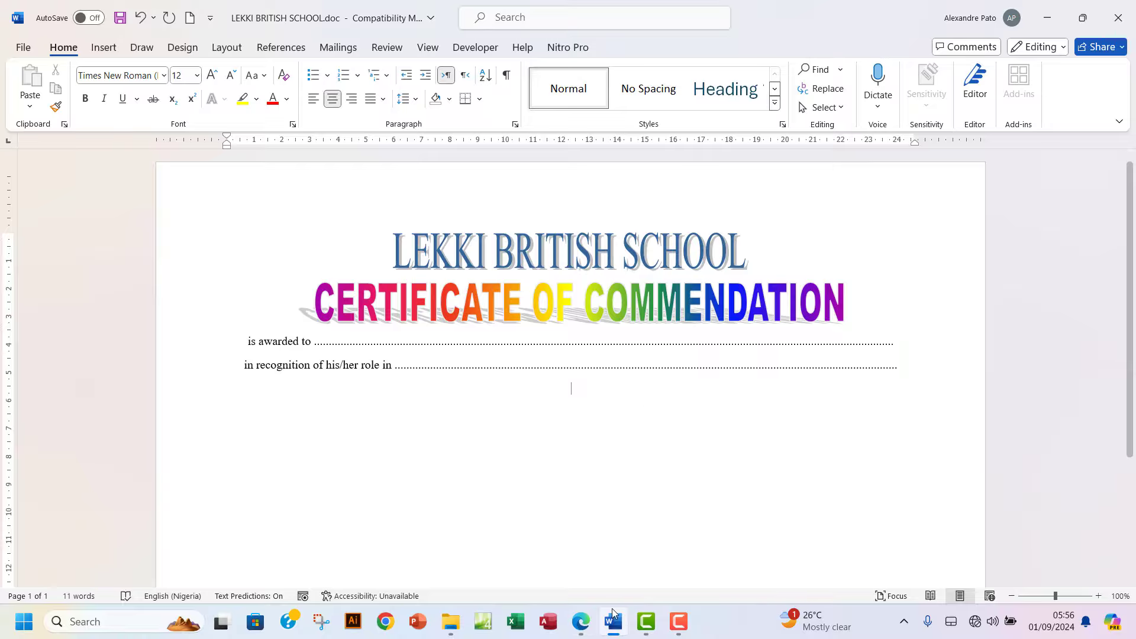
{"action": "left_click", "coordinate": [580, 621]}
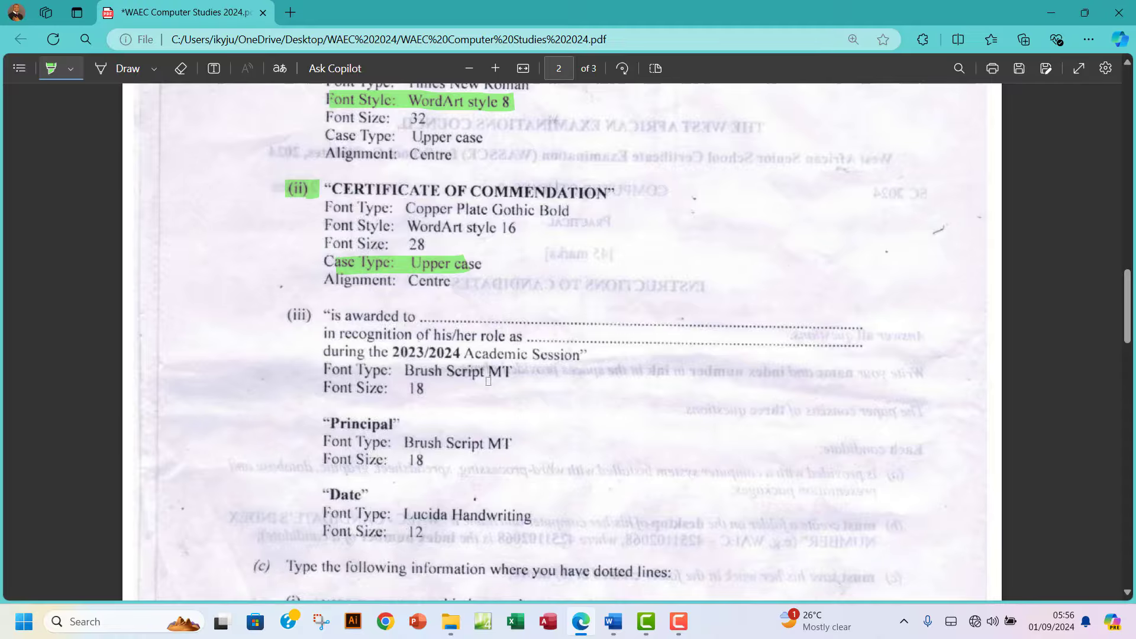
Type 'during the 2023/2024 Academic Session' on the new centred line.
{"action": "left_click", "coordinate": [613, 622]}
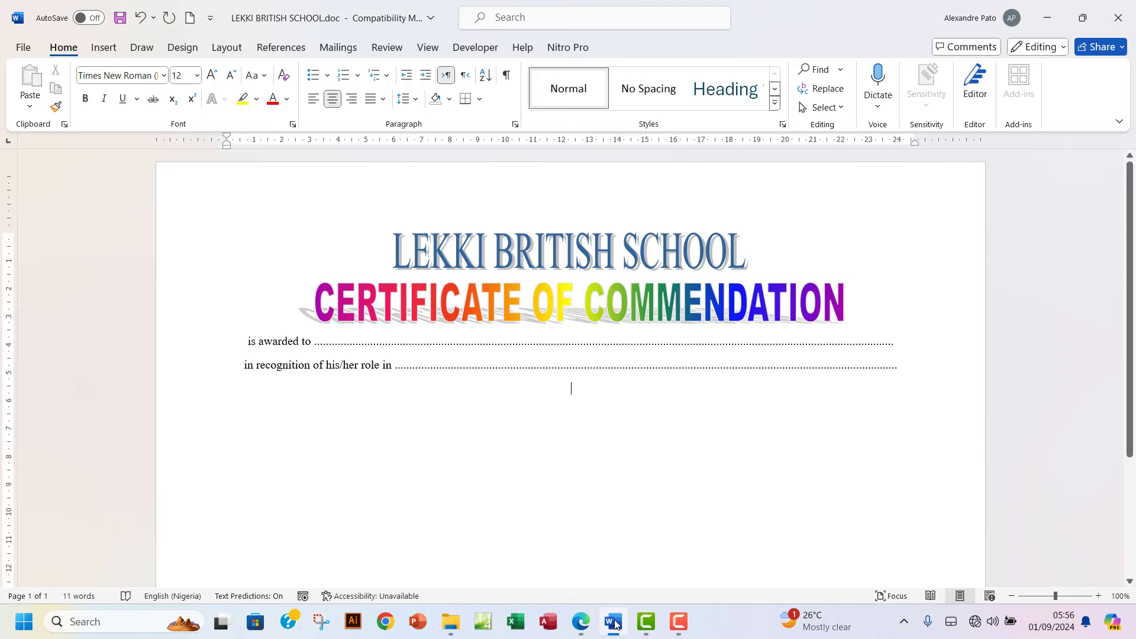
{"action": "type", "text": "during "}
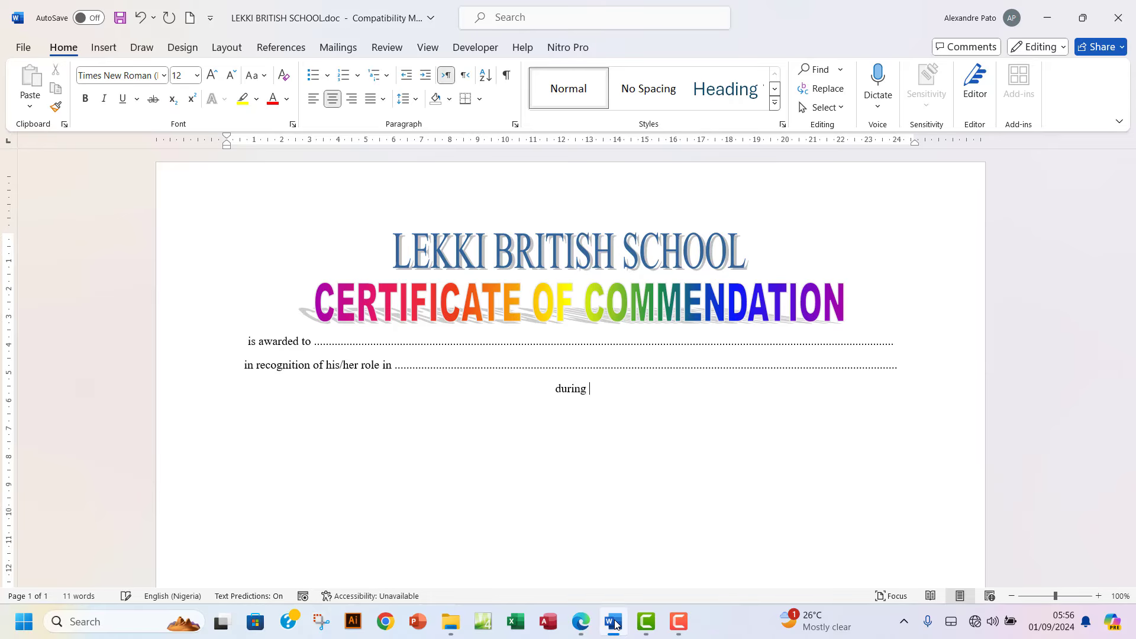
{"action": "type", "text": "the 20"}
{"action": "left_click", "coordinate": [579, 623]}
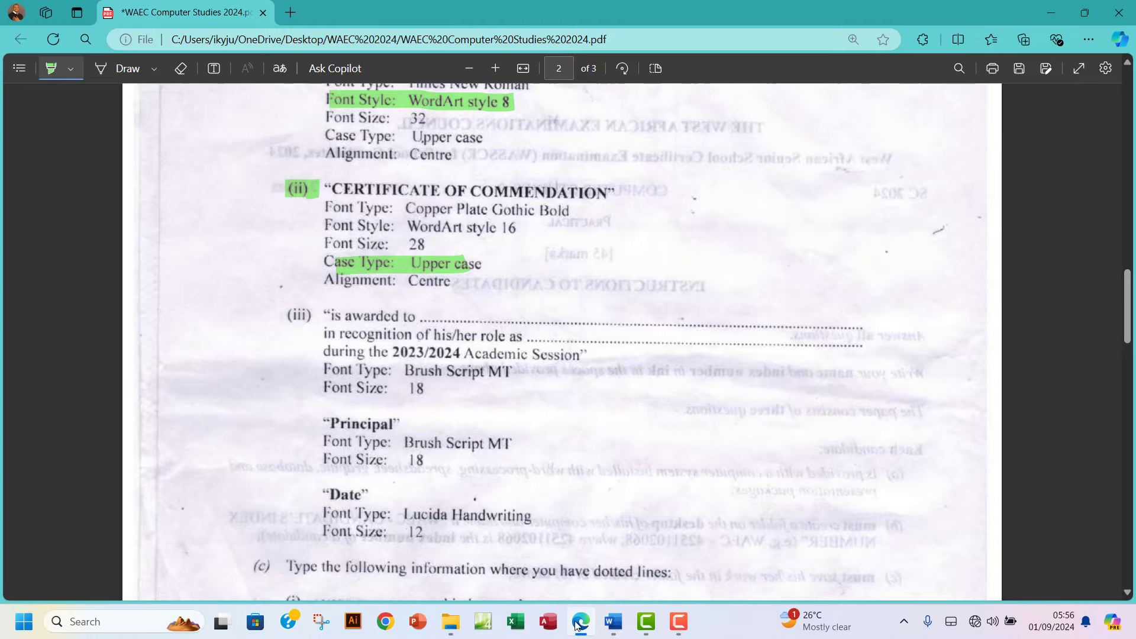
{"action": "left_click", "coordinate": [578, 623]}
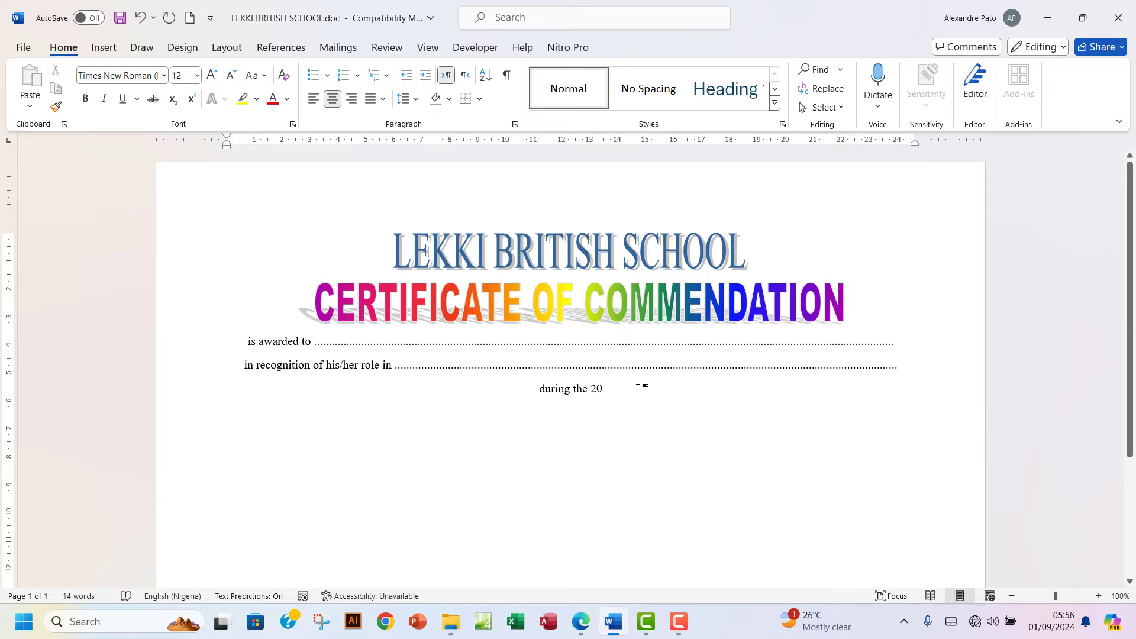
{"action": "type", "text": "23/"}
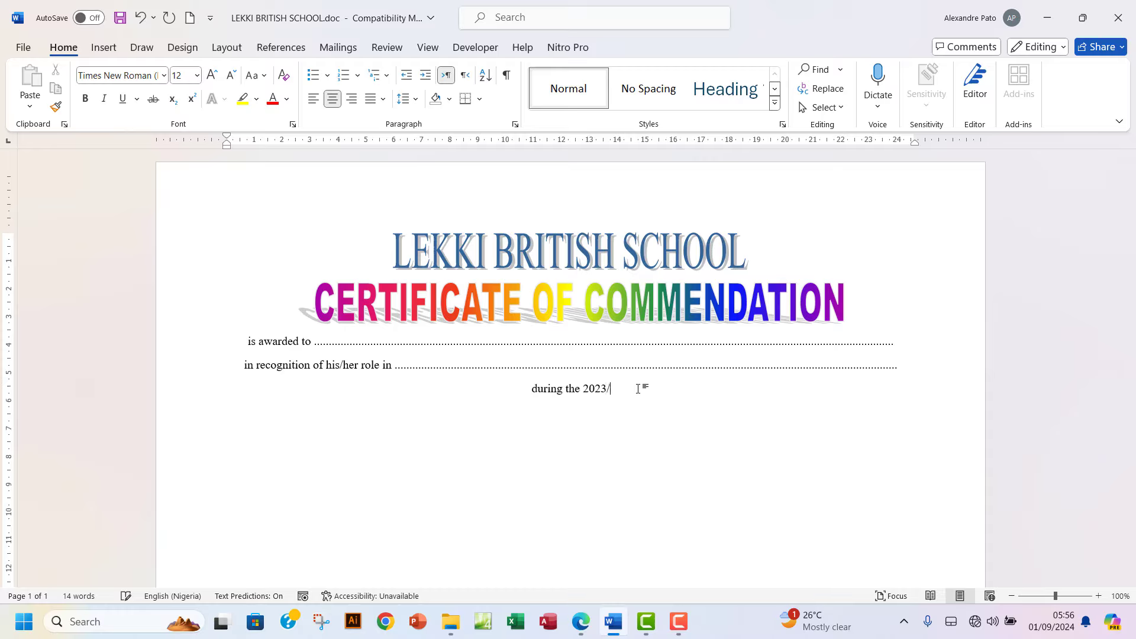
{"action": "type", "text": "2024"}
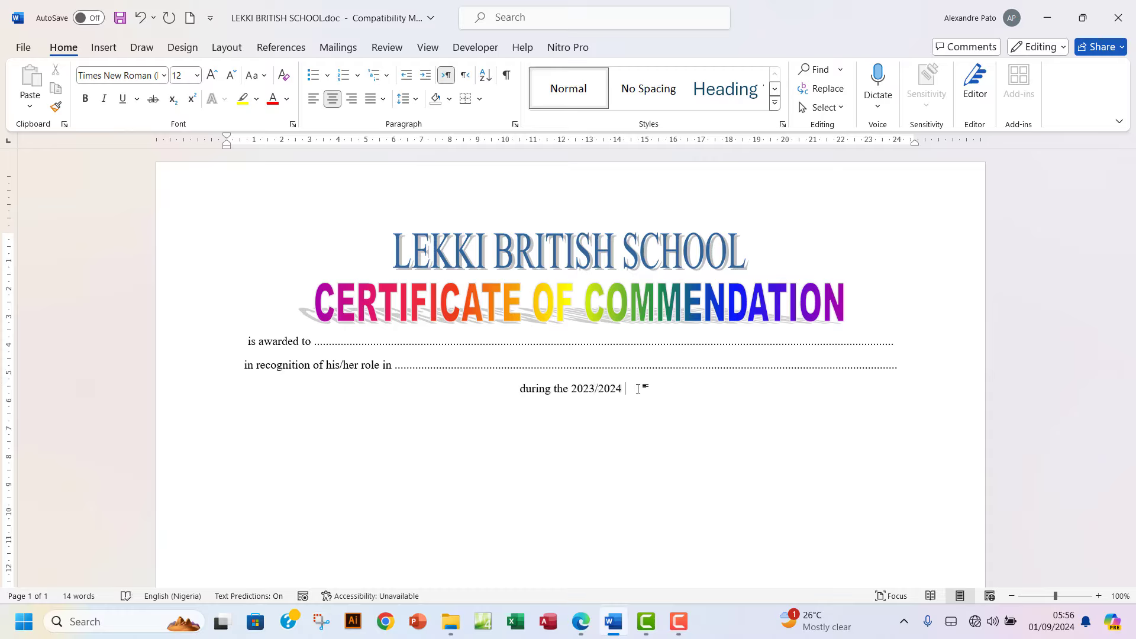
{"action": "type", "text": " Academic"}
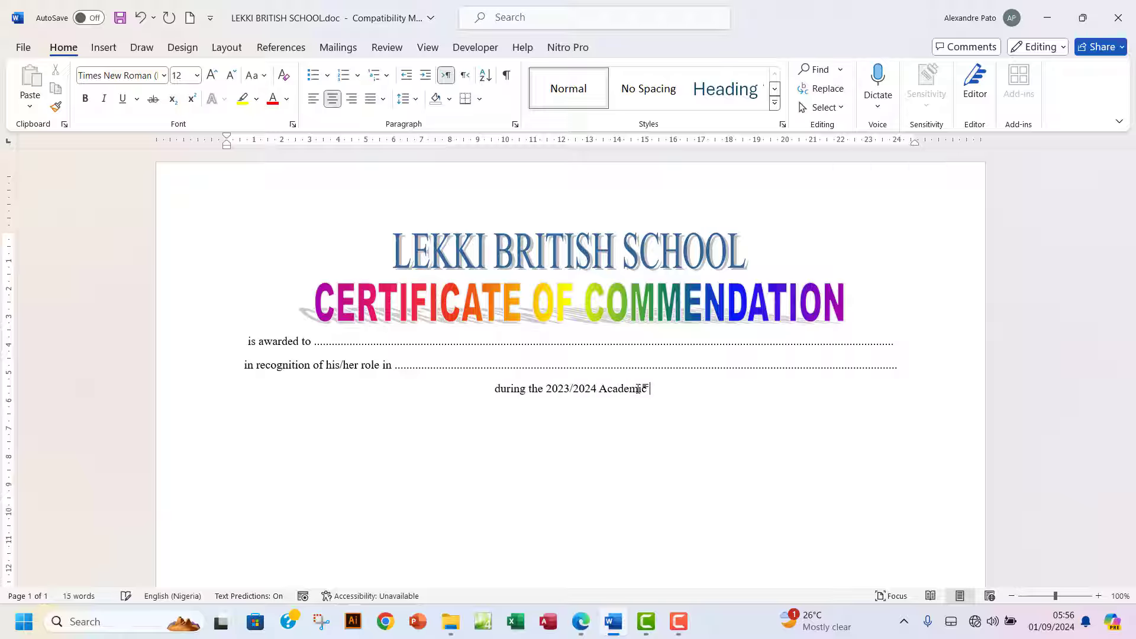
{"action": "type", "text": " Sessio"}
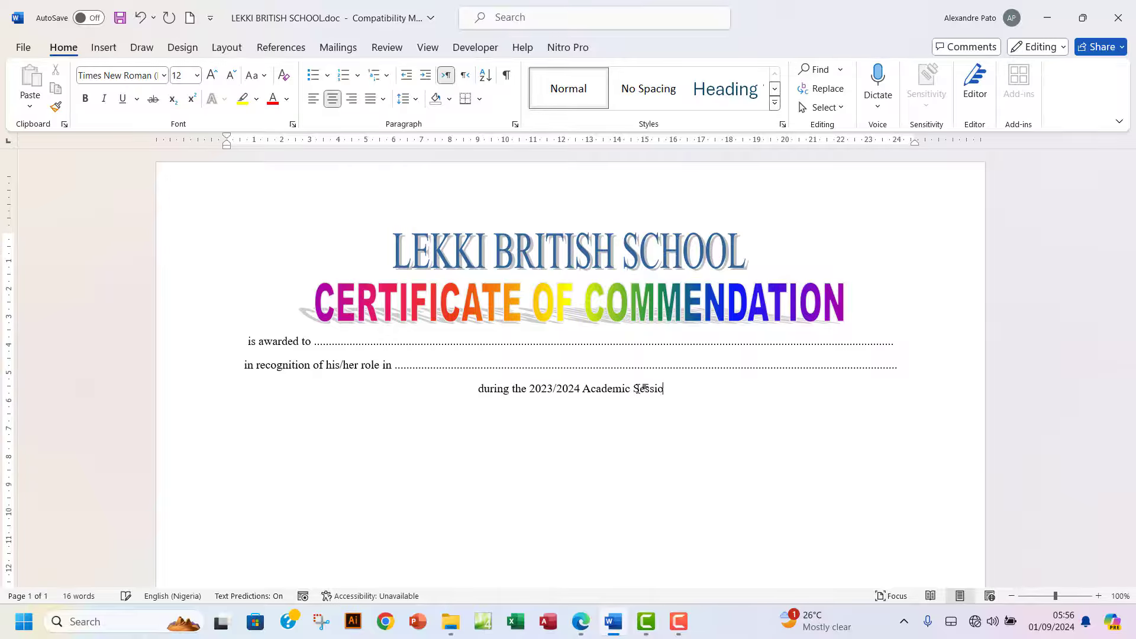
{"action": "type", "text": "n"}
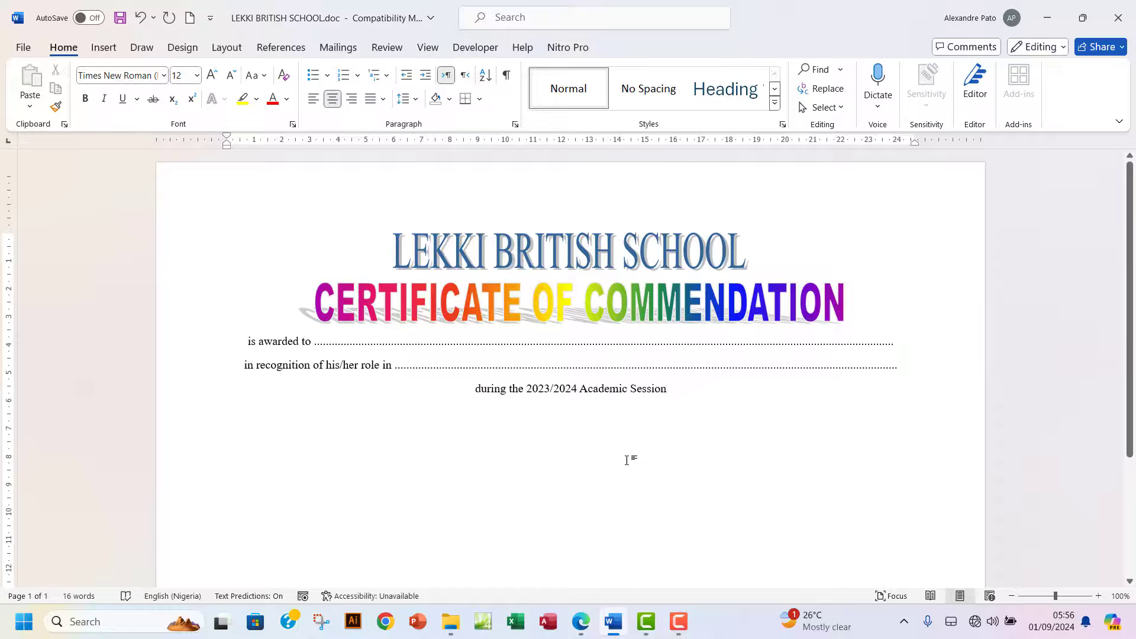
{"action": "left_click", "coordinate": [583, 622]}
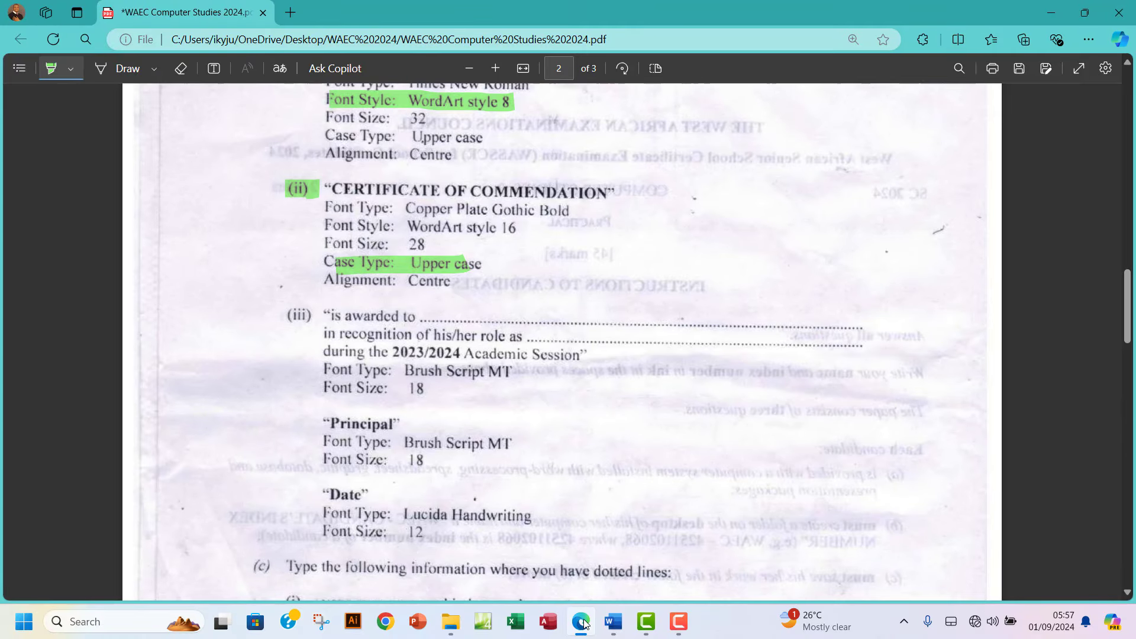
Select the three award lines and apply Brush Script MT from the font box.
{"action": "left_click", "coordinate": [584, 624]}
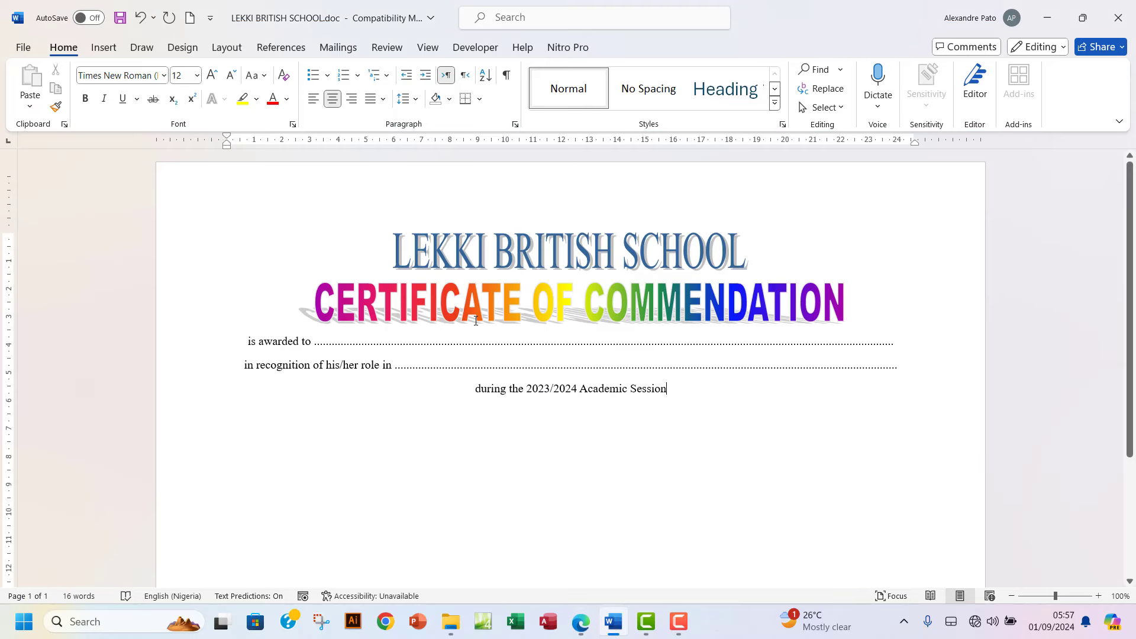
{"action": "left_click_drag", "start_coordinate": [248, 343], "coordinate": [672, 393]}
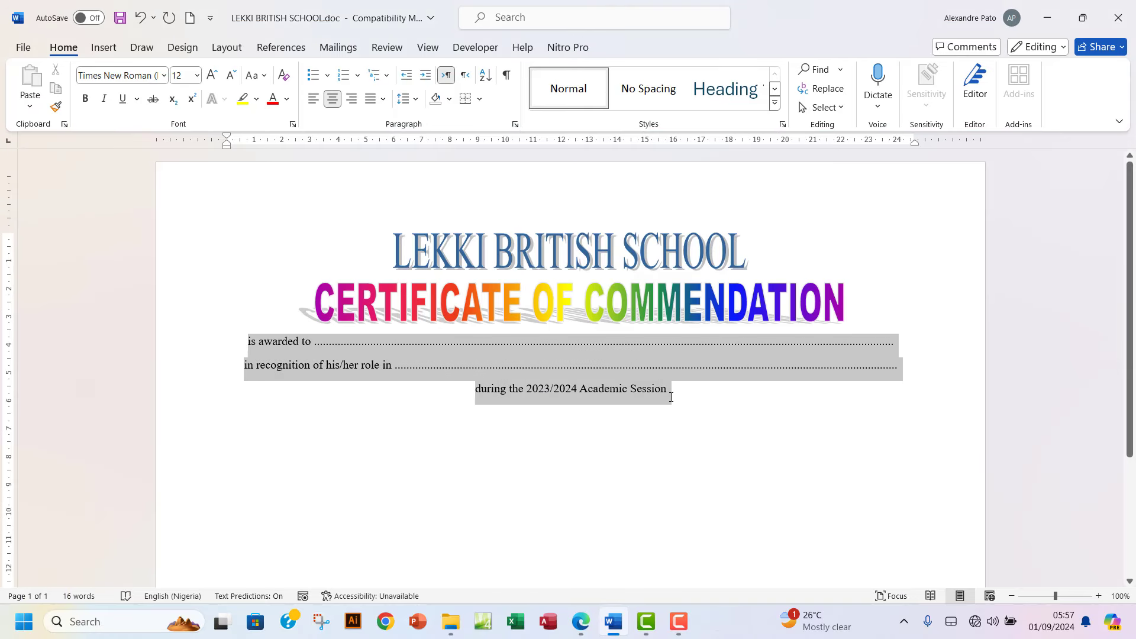
{"action": "left_click", "coordinate": [164, 75]}
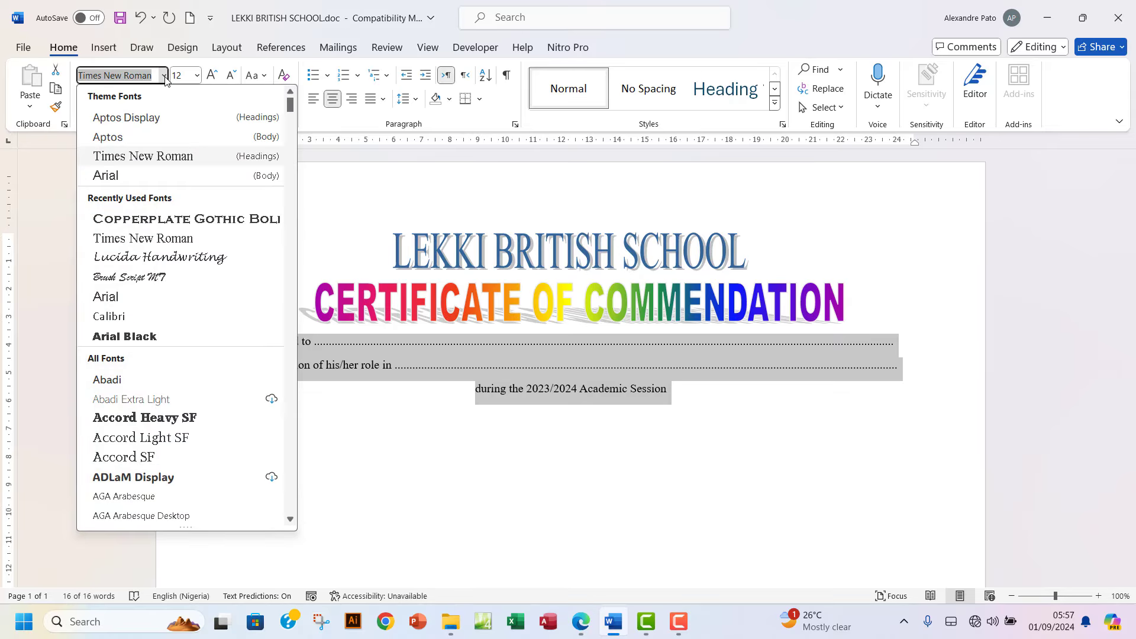
{"action": "type", "text": "Bris"}
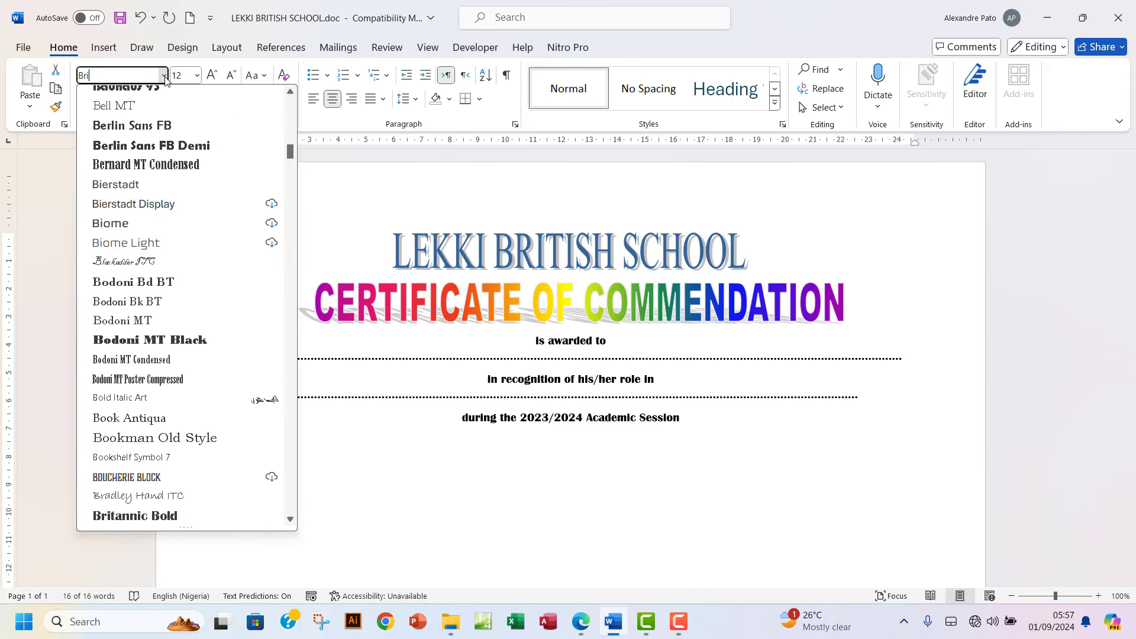
{"action": "key", "text": "BackSpace"}
{"action": "type", "text": "ush Script MT"}
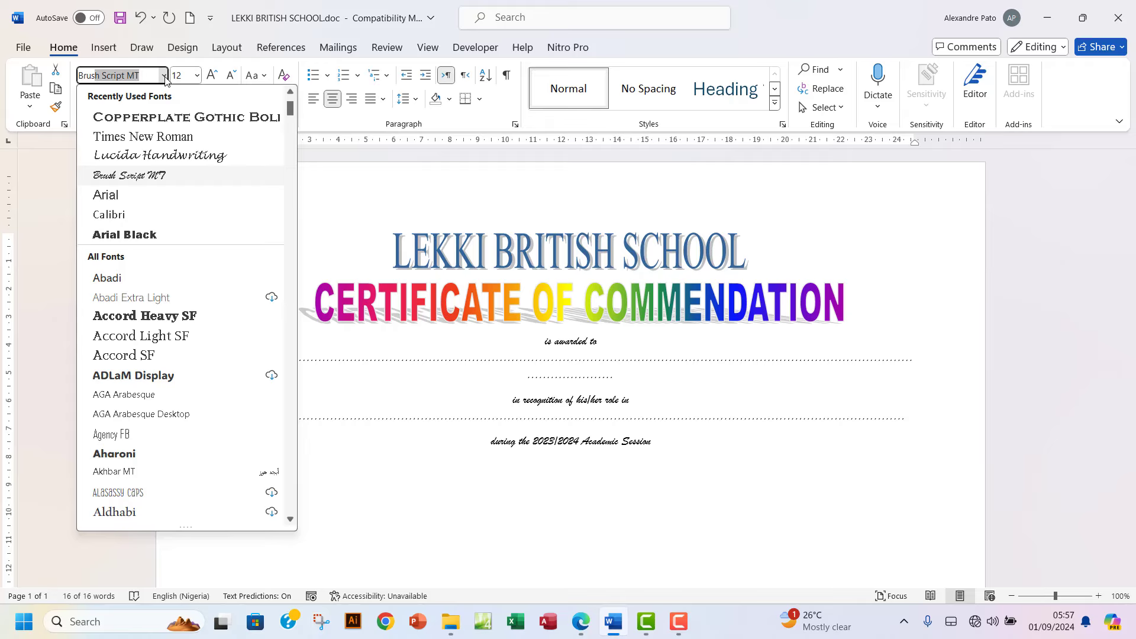
{"action": "key", "text": "Return"}
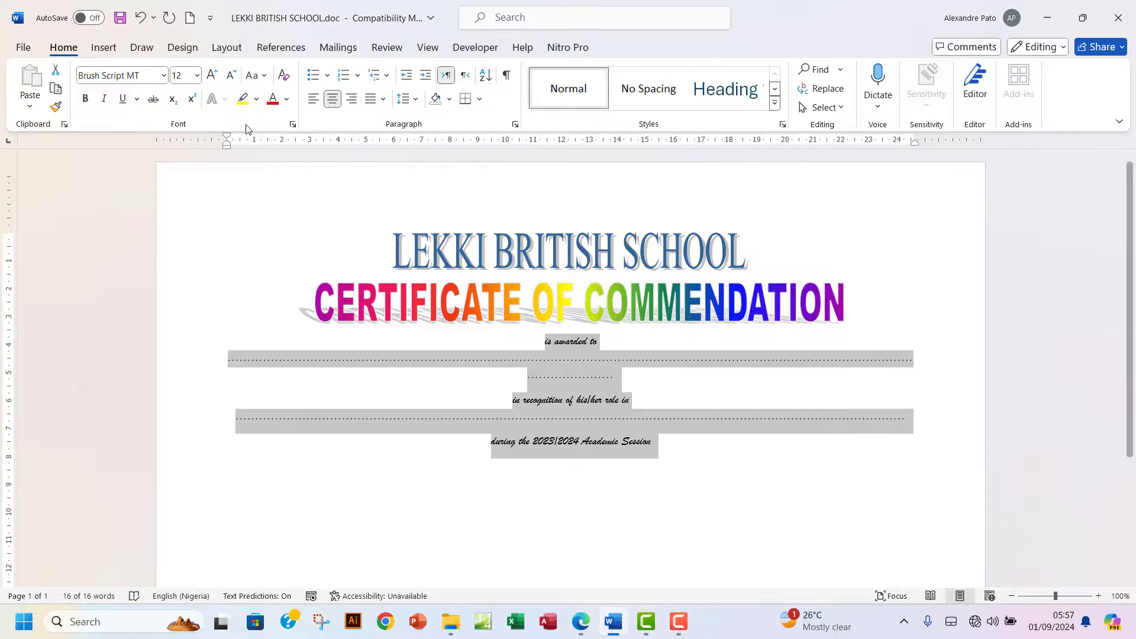
Left-align the award lines and delete extra dots so each blank stays on one line.
{"action": "left_click", "coordinate": [313, 98]}
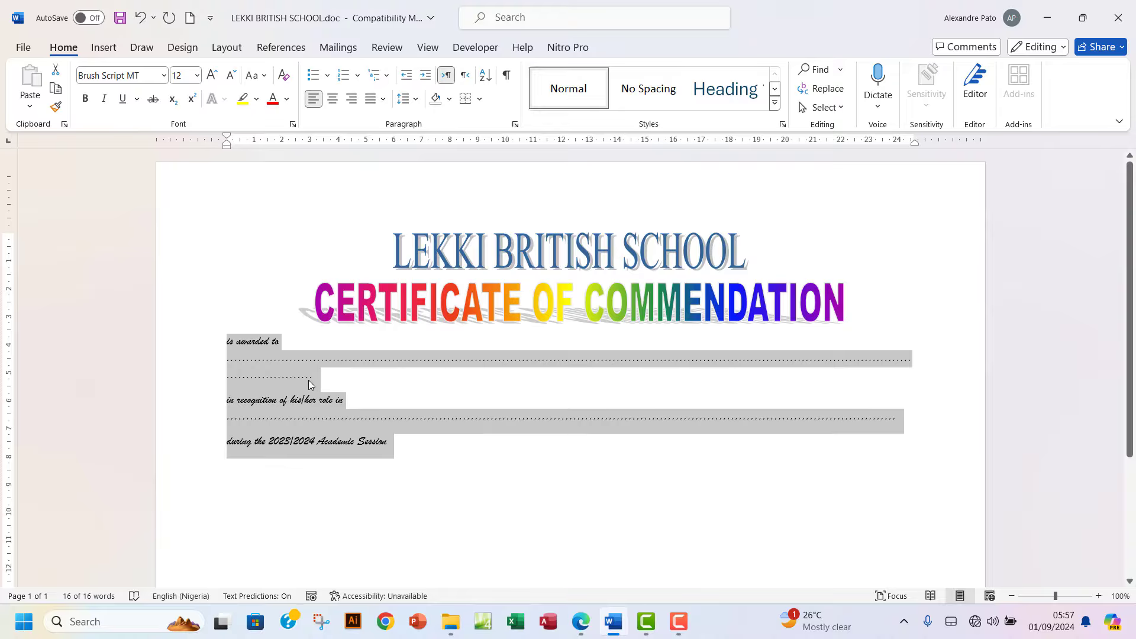
{"action": "left_click", "coordinate": [324, 376]}
{"action": "key", "text": "BackSpace"}
{"action": "key", "text": "BackSpace"}
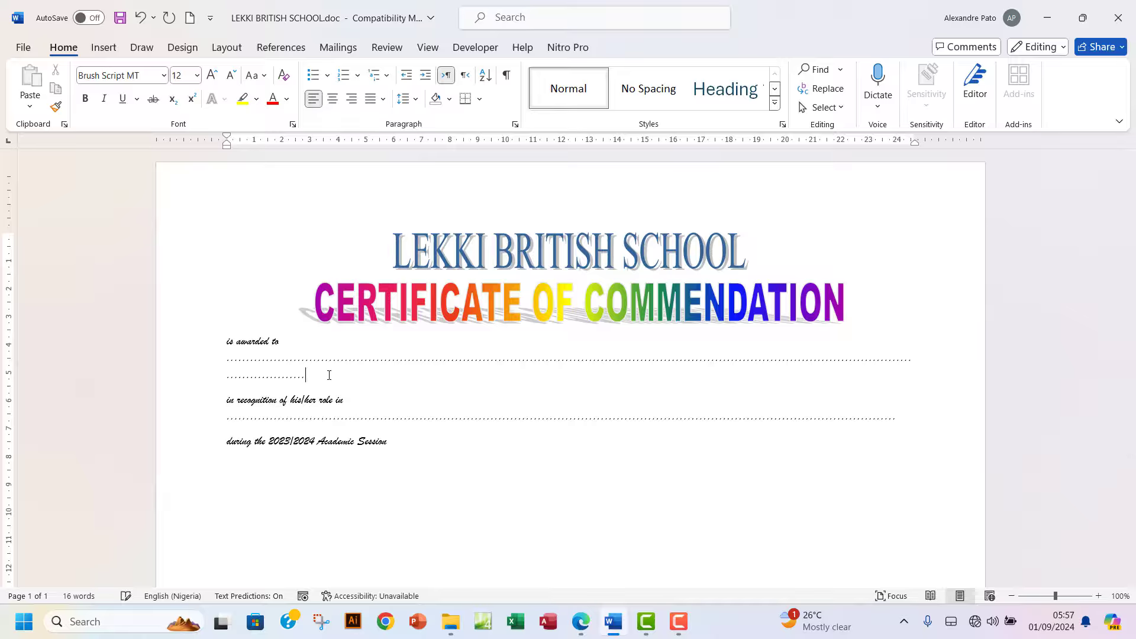
{"action": "key", "text": "BackSpace"}
{"action": "key", "text": "BackSpace"}
{"action": "key", "text": "BackSpace"}
{"action": "key", "text": "BackSpace"}
{"action": "key", "text": "BackSpace"}
{"action": "key", "text": "BackSpace"}
{"action": "key", "text": "BackSpace"}
{"action": "key", "text": "BackSpace"}
{"action": "key", "text": "BackSpace"}
{"action": "key", "text": "BackSpace"}
{"action": "key", "text": "BackSpace"}
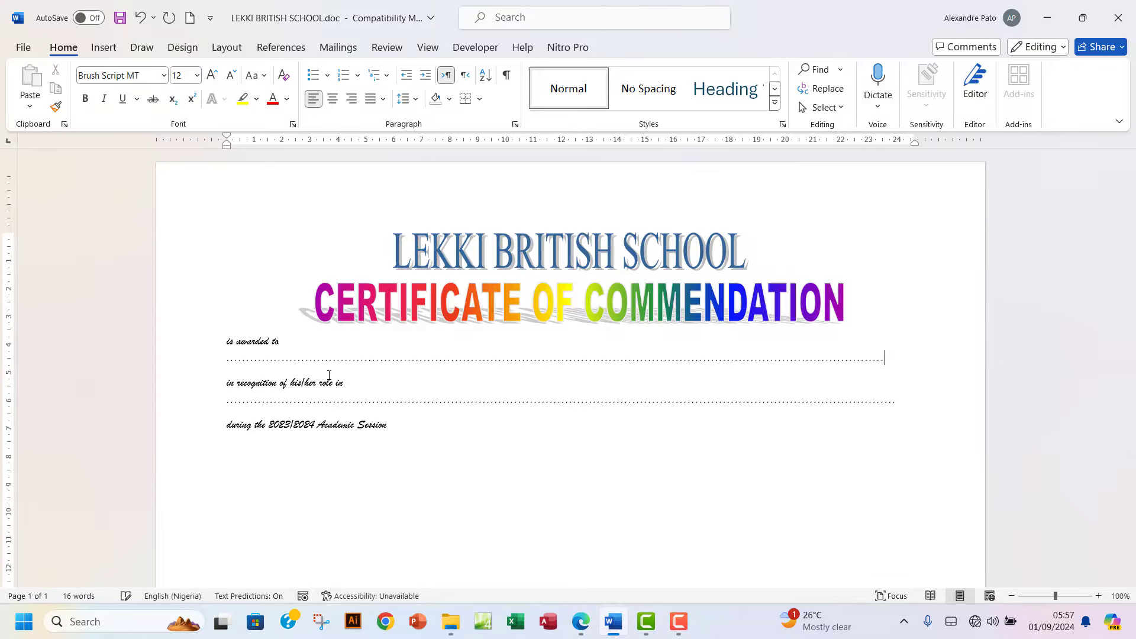
{"action": "key", "text": "BackSpace"}
{"action": "key", "text": "BackSpace"}
{"action": "key", "text": "BackSpace"}
{"action": "key", "text": "BackSpace"}
{"action": "key", "text": "BackSpace"}
{"action": "key", "text": "BackSpace"}
{"action": "key", "text": "BackSpace"}
{"action": "key", "text": "BackSpace"}
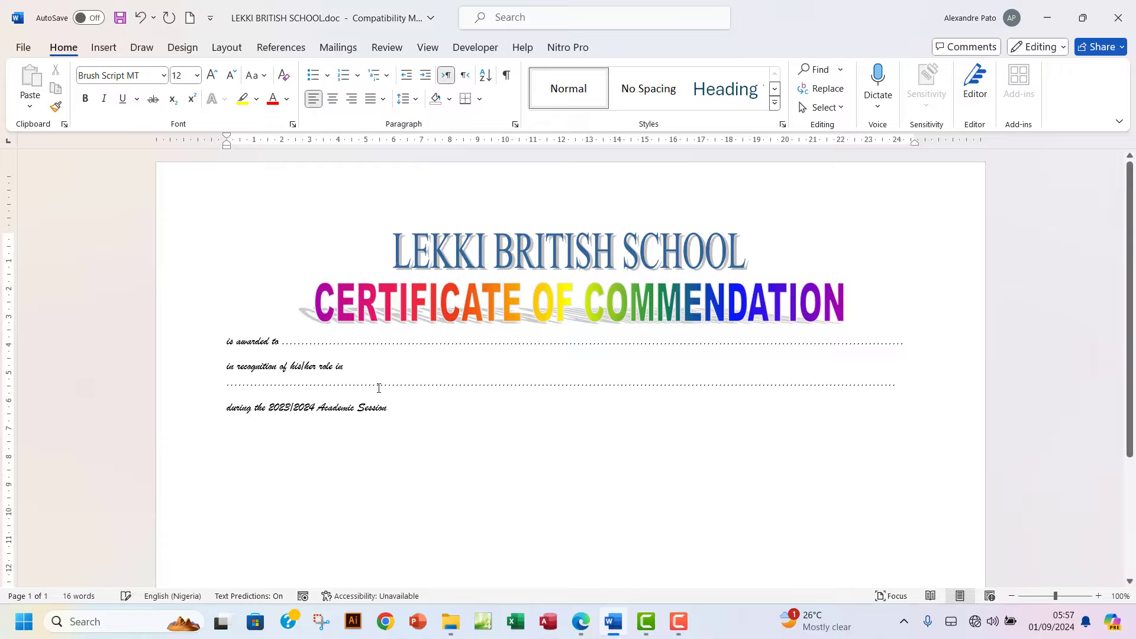
{"action": "key", "text": "BackSpace"}
{"action": "key", "text": "BackSpace"}
{"action": "key", "text": "BackSpace"}
{"action": "key", "text": "BackSpace"}
{"action": "key", "text": "BackSpace"}
{"action": "key", "text": "BackSpace"}
{"action": "key", "text": "BackSpace"}
{"action": "key", "text": "BackSpace"}
{"action": "key", "text": "BackSpace"}
{"action": "key", "text": "BackSpace"}
{"action": "key", "text": "BackSpace"}
{"action": "key", "text": "BackSpace"}
{"action": "key", "text": "BackSpace"}
{"action": "key", "text": "BackSpace"}
{"action": "key", "text": "BackSpace"}
{"action": "key", "text": "BackSpace"}
{"action": "key", "text": "BackSpace"}
{"action": "key", "text": "BackSpace"}
{"action": "key", "text": "BackSpace"}
{"action": "key", "text": "BackSpace"}
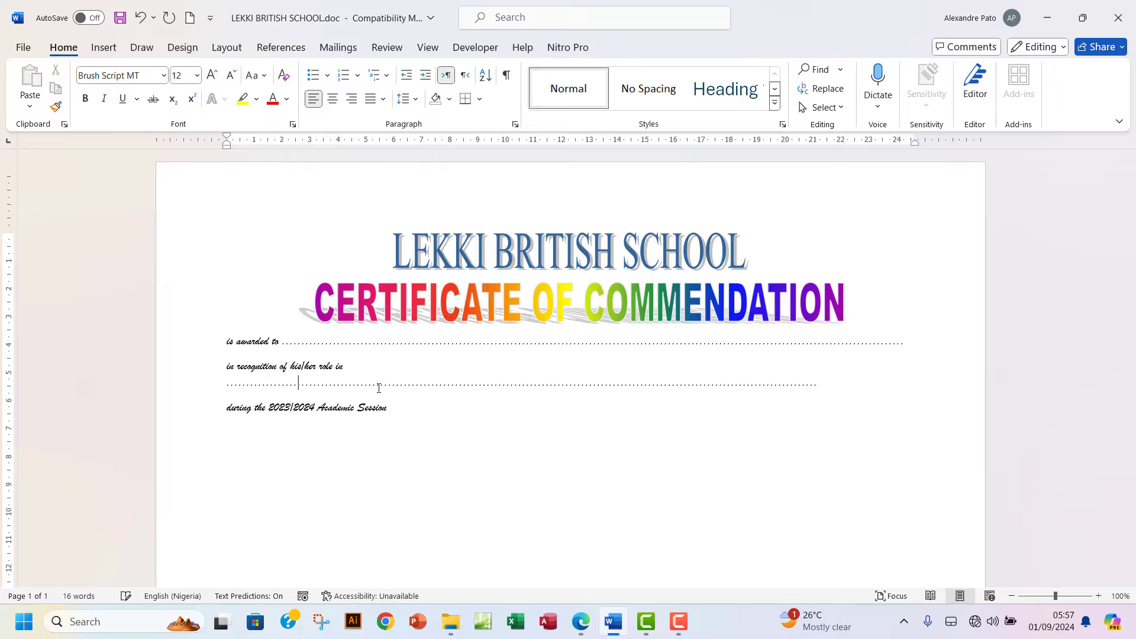
{"action": "key", "text": "BackSpace"}
{"action": "key", "text": "BackSpace"}
{"action": "key", "text": "BackSpace"}
{"action": "key", "text": "BackSpace"}
{"action": "key", "text": "BackSpace"}
{"action": "key", "text": "BackSpace"}
{"action": "key", "text": "BackSpace"}
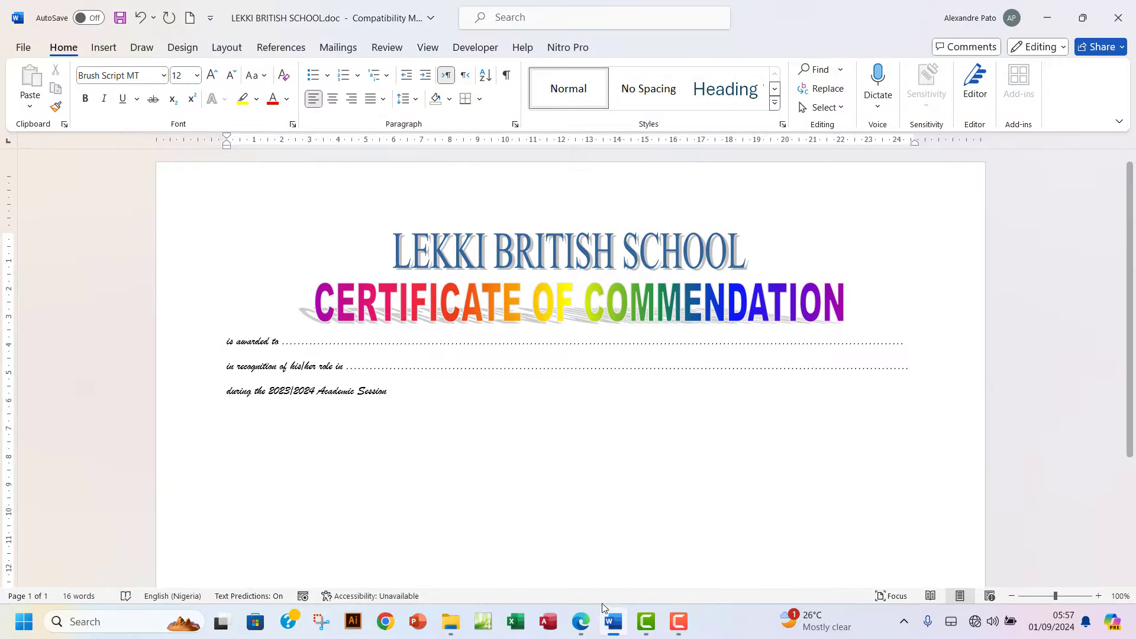
{"action": "left_click", "coordinate": [580, 628]}
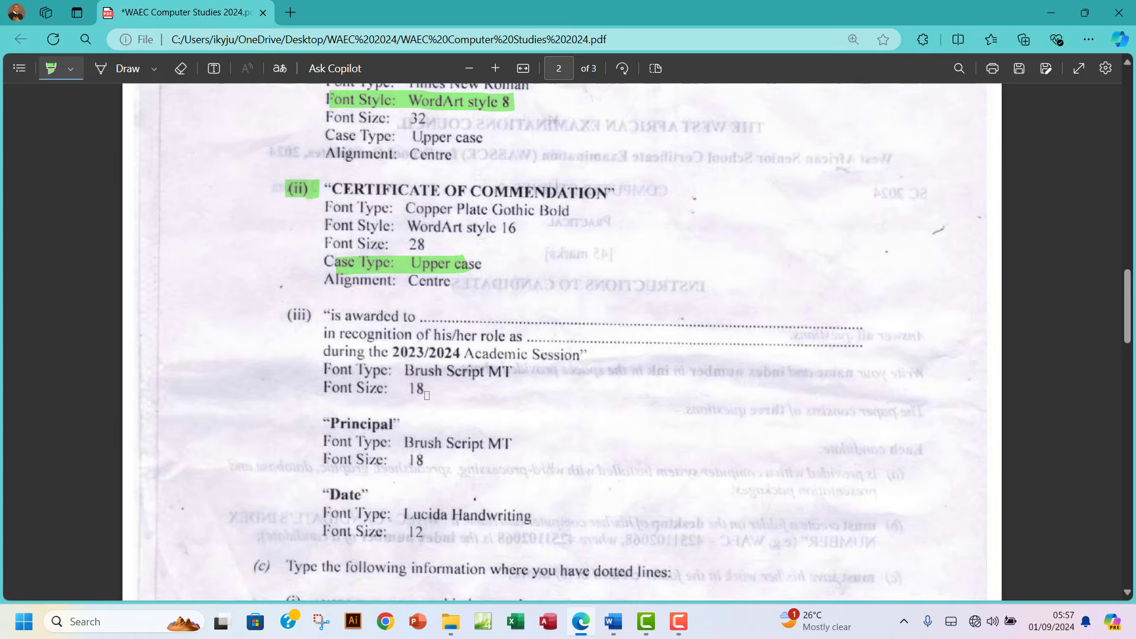
Return to the Word certificate after reading the award-line font size in the PDF.
{"action": "left_click", "coordinate": [613, 621]}
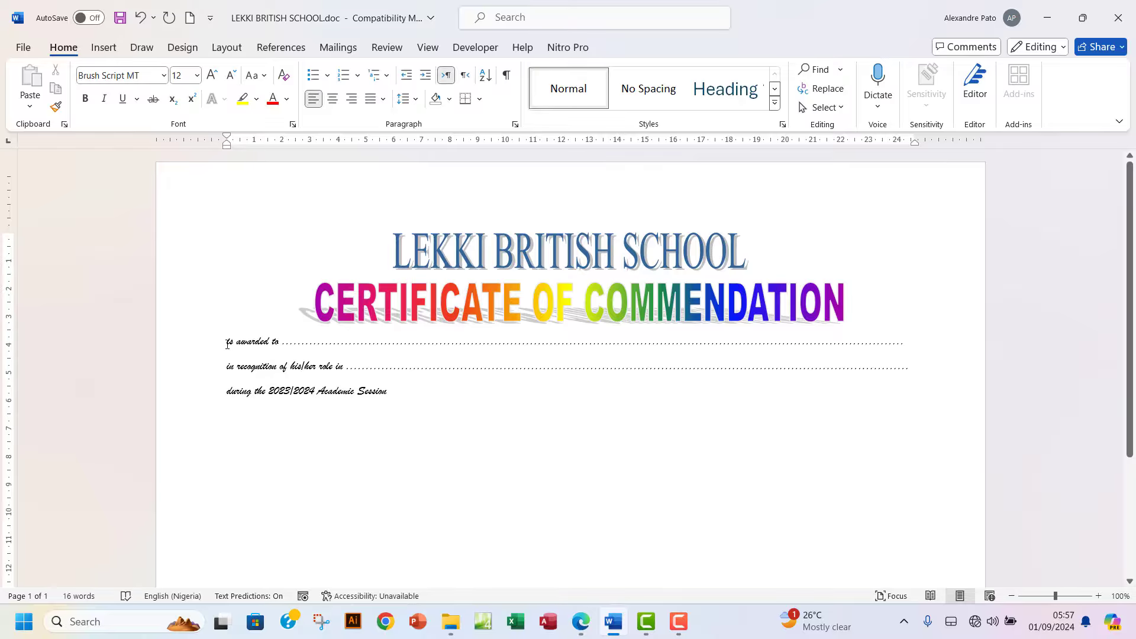
Make the three award lines 18 pt and trim the first dotted blank to one line.
{"action": "left_click_drag", "start_coordinate": [226, 345], "coordinate": [384, 392]}
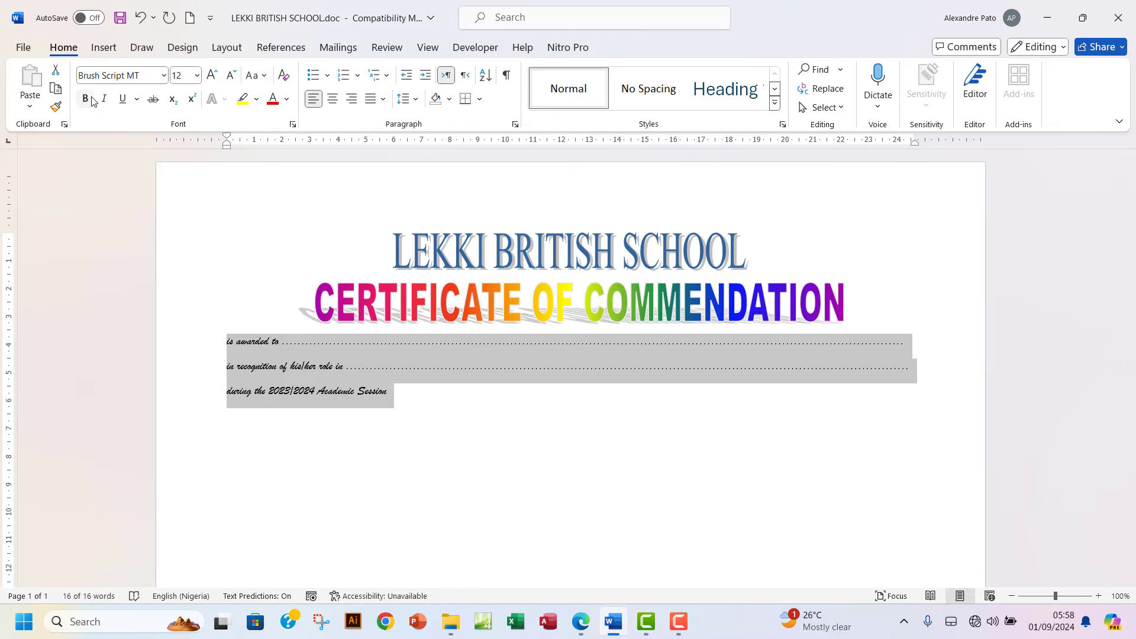
{"action": "left_click", "coordinate": [196, 81]}
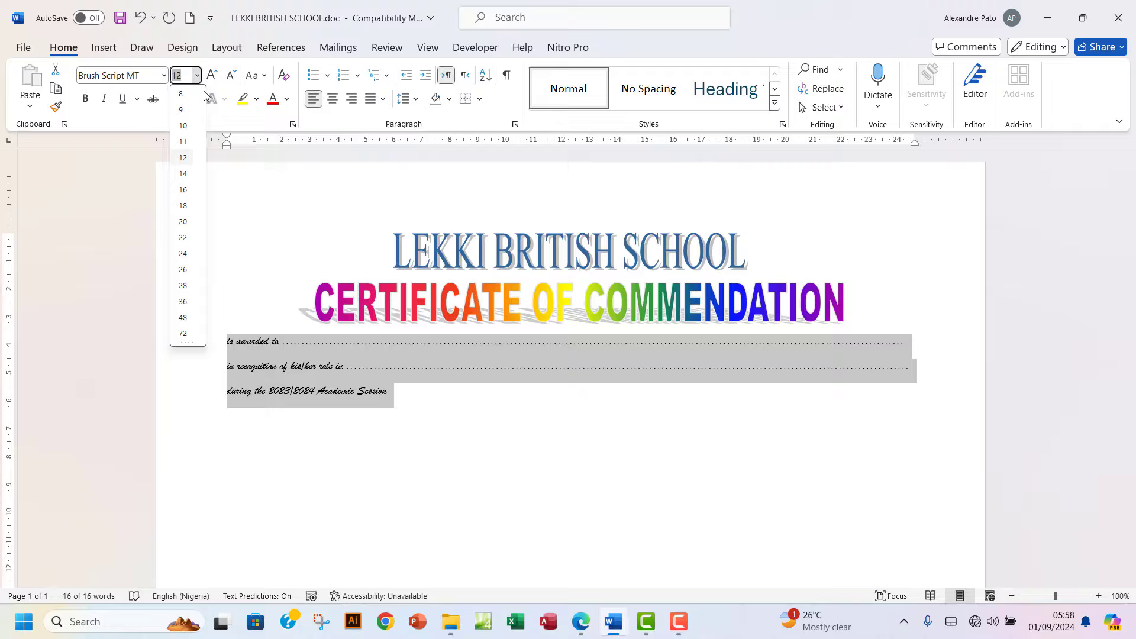
{"action": "left_click", "coordinate": [181, 209]}
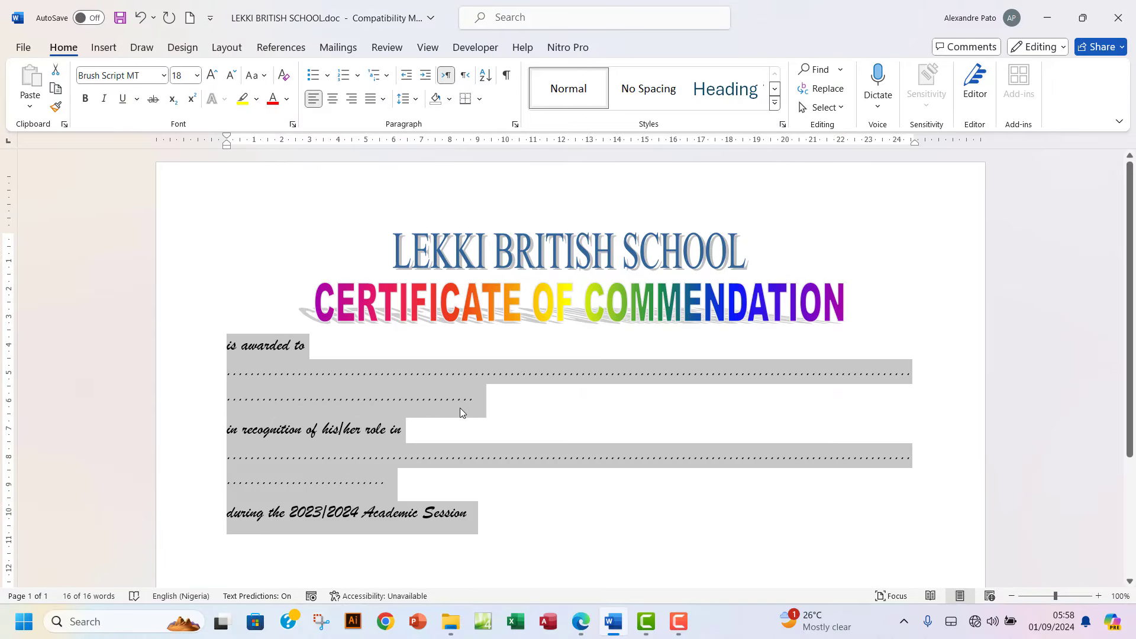
{"action": "left_click", "coordinate": [474, 391]}
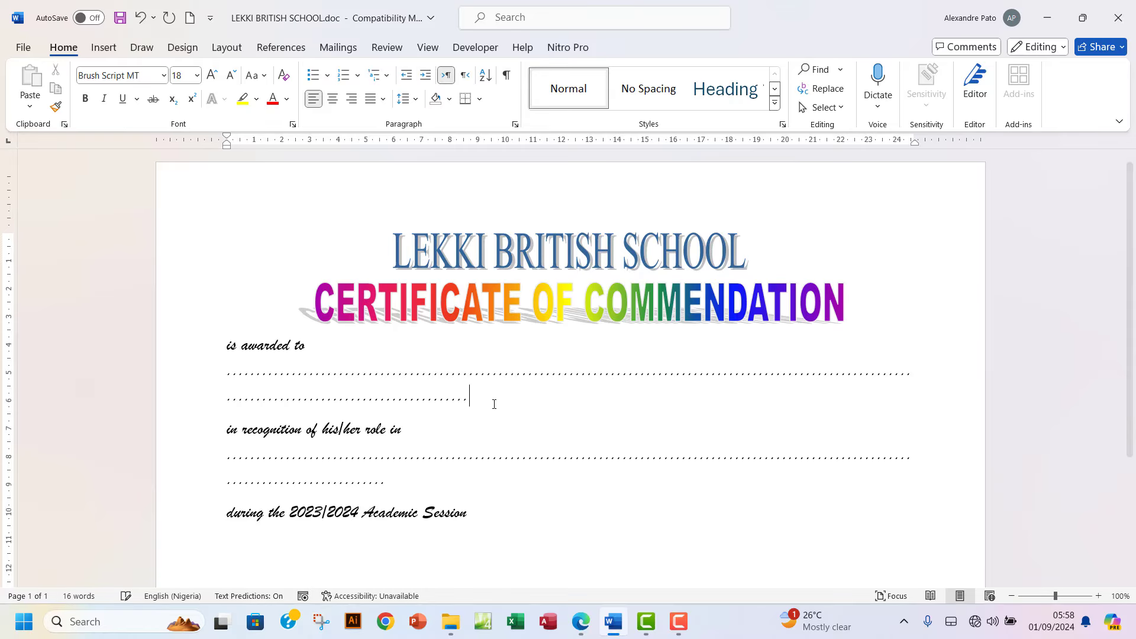
{"action": "key", "text": "BackSpace"}
{"action": "key", "text": "BackSpace"}
{"action": "key", "text": "BackSpace"}
{"action": "key", "text": "BackSpace"}
{"action": "key", "text": "BackSpace"}
{"action": "key", "text": "BackSpace"}
{"action": "key", "text": "BackSpace"}
{"action": "key", "text": "BackSpace"}
{"action": "key", "text": "BackSpace"}
{"action": "key", "text": "BackSpace"}
{"action": "key", "text": "BackSpace"}
{"action": "key", "text": "BackSpace"}
{"action": "key", "text": "BackSpace"}
{"action": "key", "text": "BackSpace"}
{"action": "key", "text": "BackSpace"}
{"action": "key", "text": "BackSpace"}
{"action": "key", "text": "BackSpace"}
{"action": "key", "text": "BackSpace"}
{"action": "key", "text": "BackSpace"}
{"action": "key", "text": "BackSpace"}
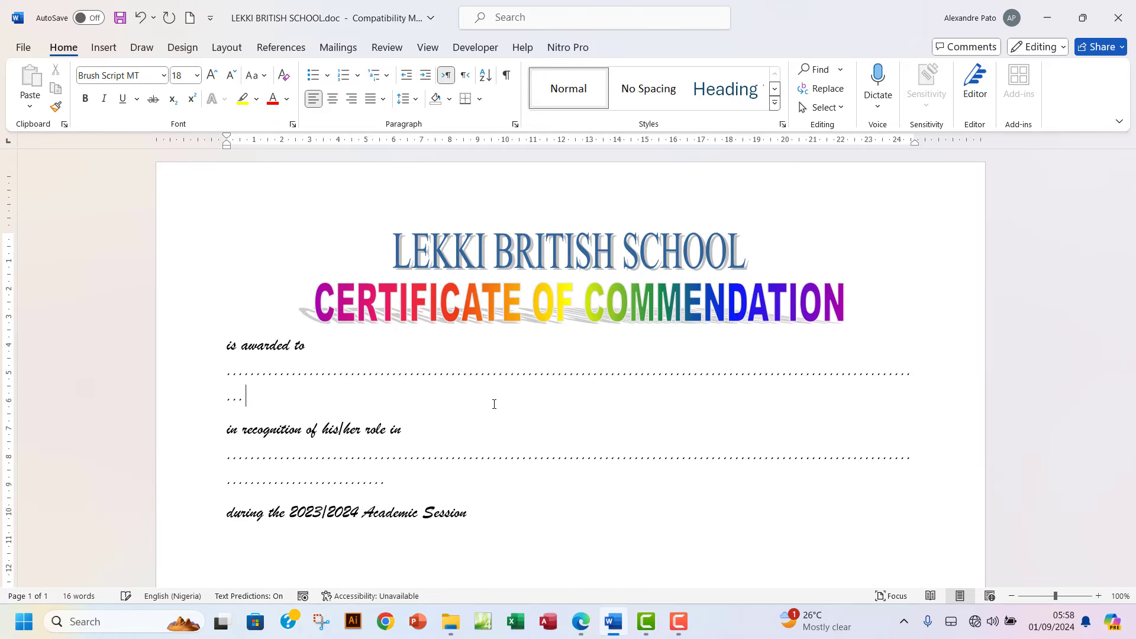
{"action": "key", "text": "BackSpace"}
{"action": "key", "text": "BackSpace"}
{"action": "key", "text": "BackSpace"}
{"action": "key", "text": "BackSpace"}
{"action": "key", "text": "BackSpace"}
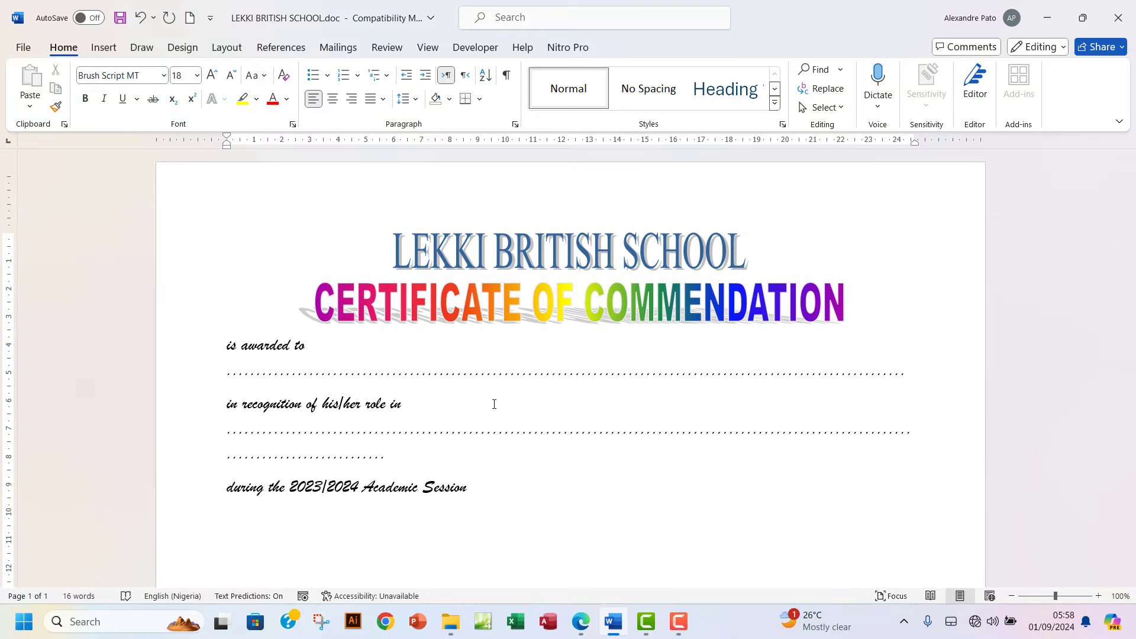
{"action": "key", "text": "BackSpace"}
{"action": "key", "text": "BackSpace"}
{"action": "key", "text": "BackSpace"}
{"action": "key", "text": "BackSpace"}
{"action": "key", "text": "BackSpace"}
{"action": "key", "text": "BackSpace"}
{"action": "key", "text": "BackSpace"}
{"action": "key", "text": "BackSpace"}
{"action": "key", "text": "BackSpace"}
{"action": "key", "text": "BackSpace"}
{"action": "key", "text": "BackSpace"}
{"action": "key", "text": "BackSpace"}
{"action": "key", "text": "BackSpace"}
{"action": "key", "text": "BackSpace"}
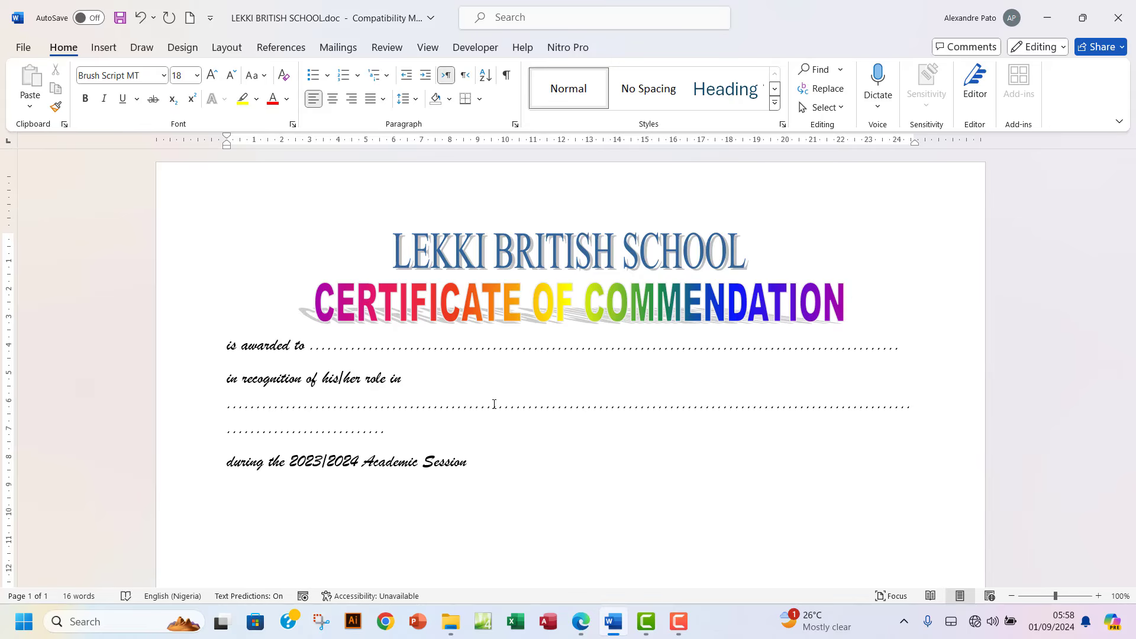
Add a blank line above 'is awarded to' and shorten the second dotted blank.
{"action": "left_click", "coordinate": [229, 348]}
{"action": "key", "text": "Return"}
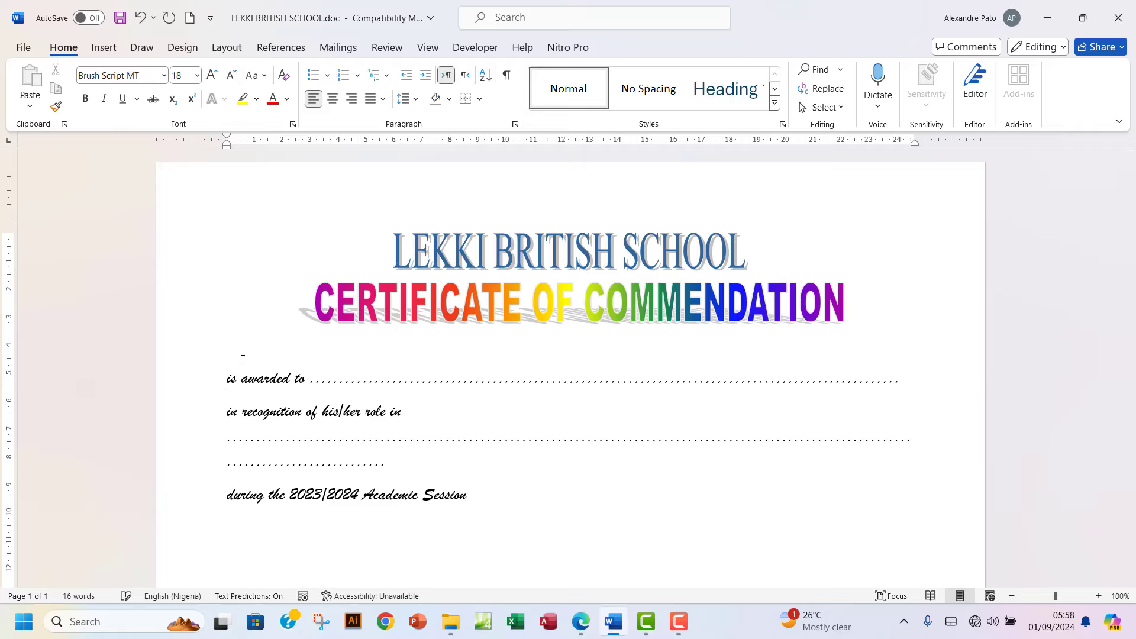
{"action": "scroll", "coordinate": [381, 450], "scroll_direction": "down", "scroll_amount": 2}
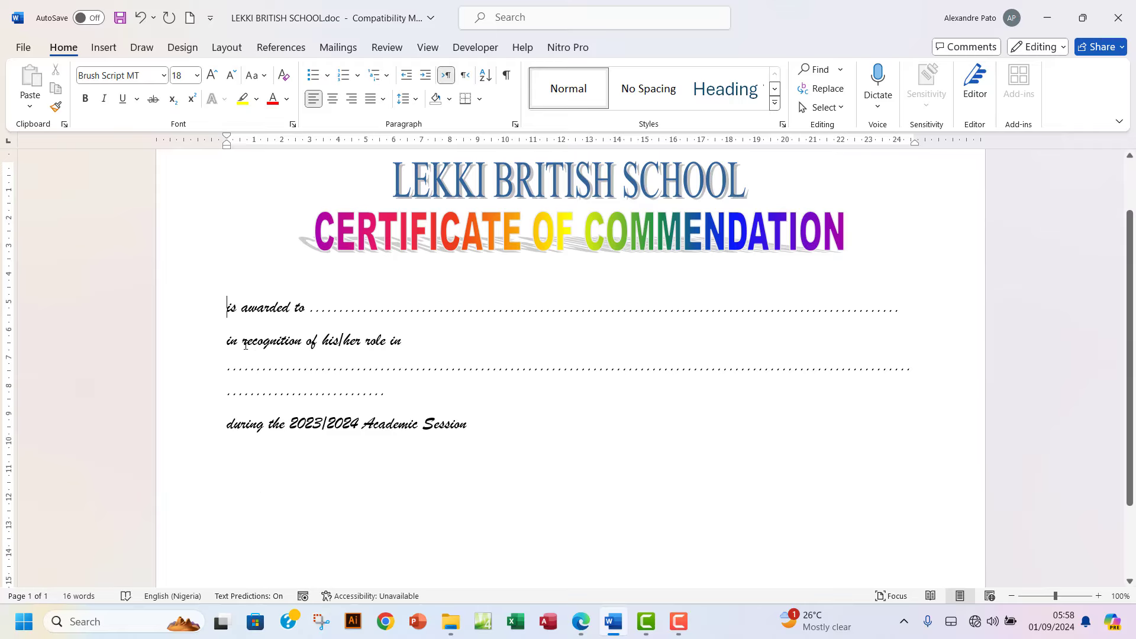
{"action": "left_click", "coordinate": [459, 368]}
{"action": "key", "text": "BackSpace"}
{"action": "key", "text": "BackSpace"}
{"action": "key", "text": "BackSpace"}
{"action": "key", "text": "BackSpace"}
{"action": "key", "text": "BackSpace"}
{"action": "key", "text": "BackSpace"}
{"action": "key", "text": "BackSpace"}
{"action": "key", "text": "BackSpace"}
{"action": "key", "text": "BackSpace"}
{"action": "key", "text": "BackSpace"}
{"action": "key", "text": "BackSpace"}
{"action": "key", "text": "BackSpace"}
{"action": "key", "text": "BackSpace"}
{"action": "key", "text": "BackSpace"}
{"action": "key", "text": "BackSpace"}
{"action": "key", "text": "BackSpace"}
{"action": "key", "text": "BackSpace"}
{"action": "key", "text": "BackSpace"}
{"action": "key", "text": "BackSpace"}
{"action": "key", "text": "BackSpace"}
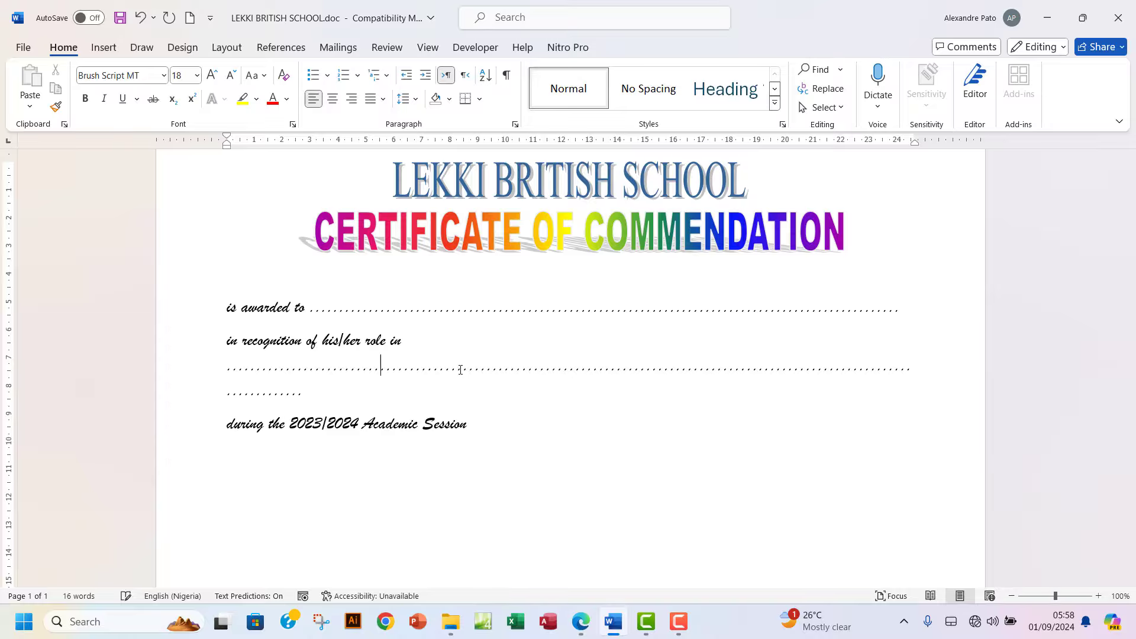
{"action": "key", "text": "BackSpace"}
{"action": "key", "text": "BackSpace"}
{"action": "key", "text": "BackSpace"}
{"action": "key", "text": "BackSpace"}
{"action": "key", "text": "BackSpace"}
{"action": "key", "text": "BackSpace"}
{"action": "key", "text": "BackSpace"}
{"action": "key", "text": "BackSpace"}
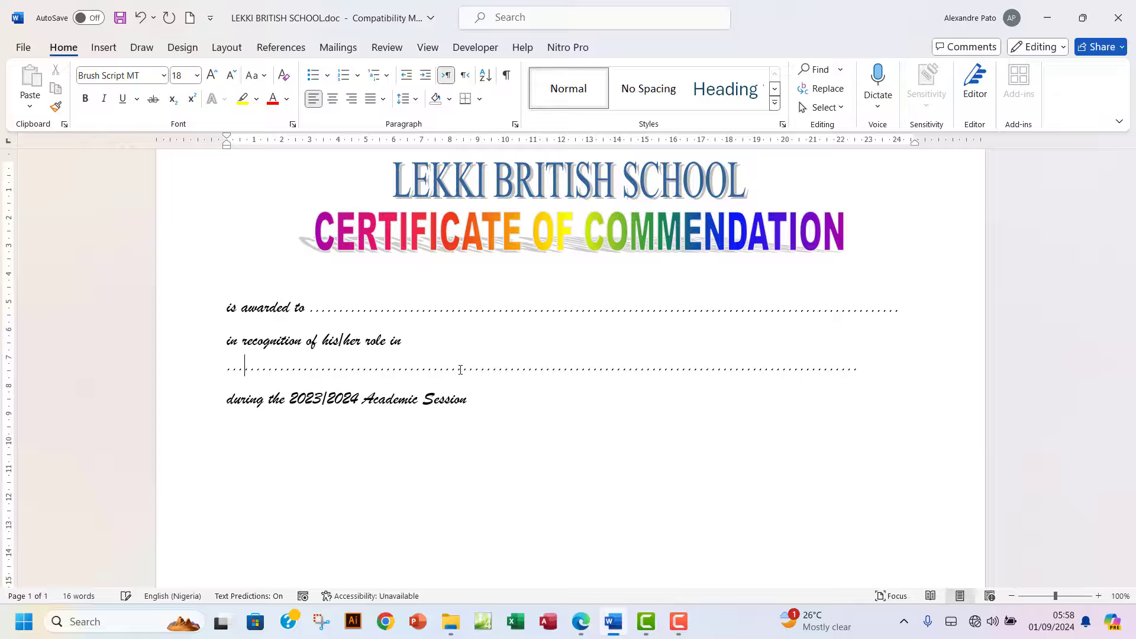
{"action": "key", "text": "BackSpace"}
{"action": "key", "text": "BackSpace"}
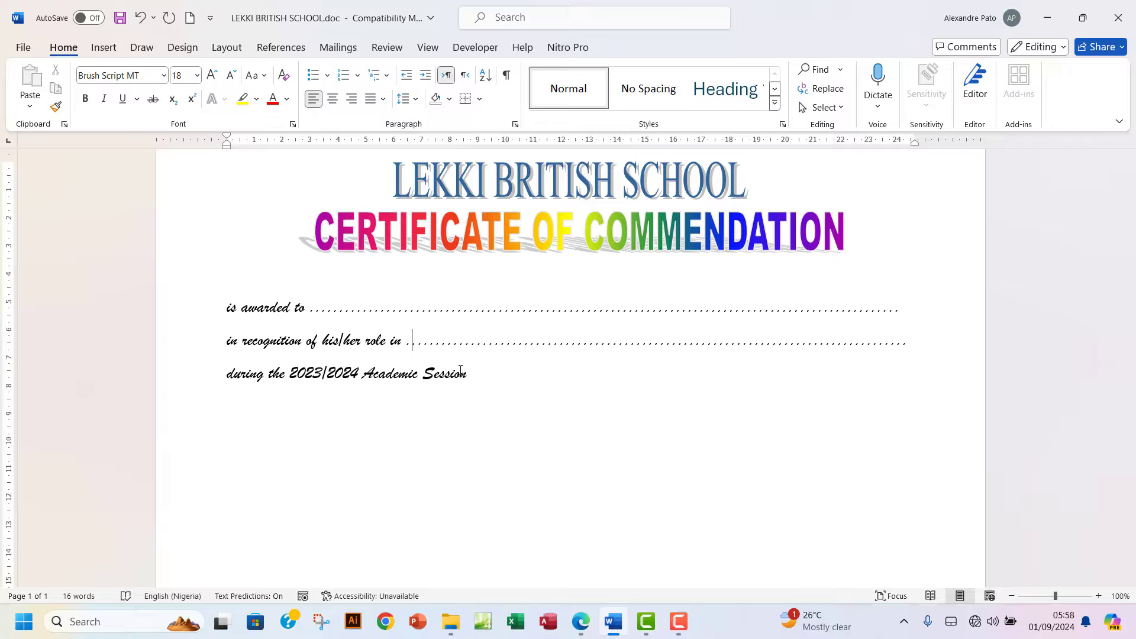
Insert blank lines above the recognition line and the '2023/2024 Academic Session' line.
{"action": "left_click", "coordinate": [225, 342]}
{"action": "key", "text": "Return"}
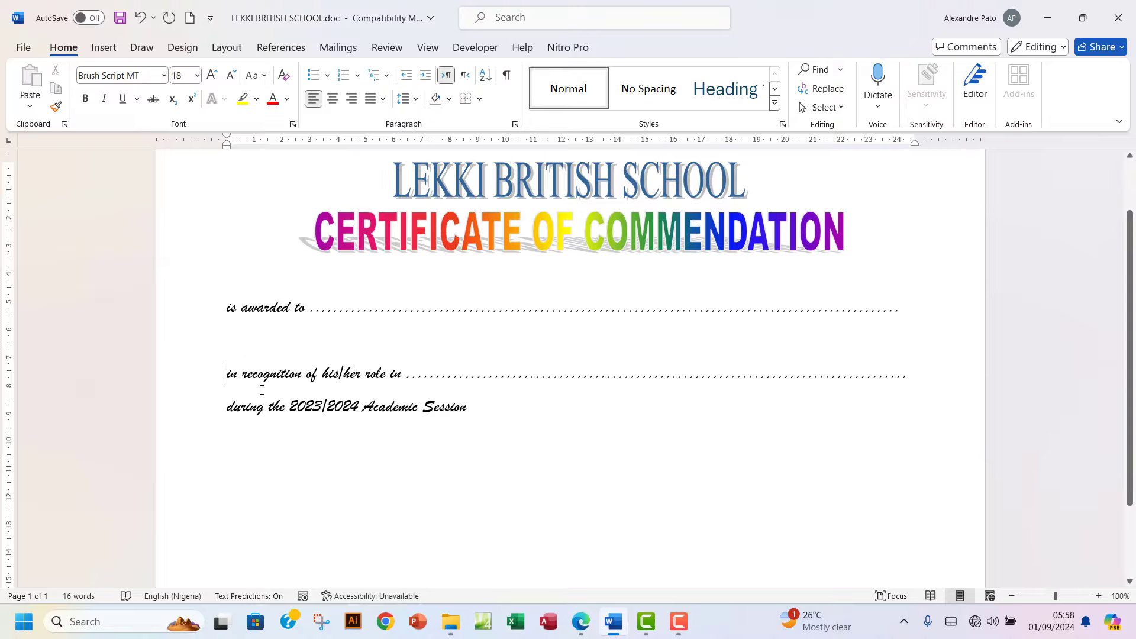
{"action": "left_click", "coordinate": [223, 407]}
{"action": "key", "text": "Return"}
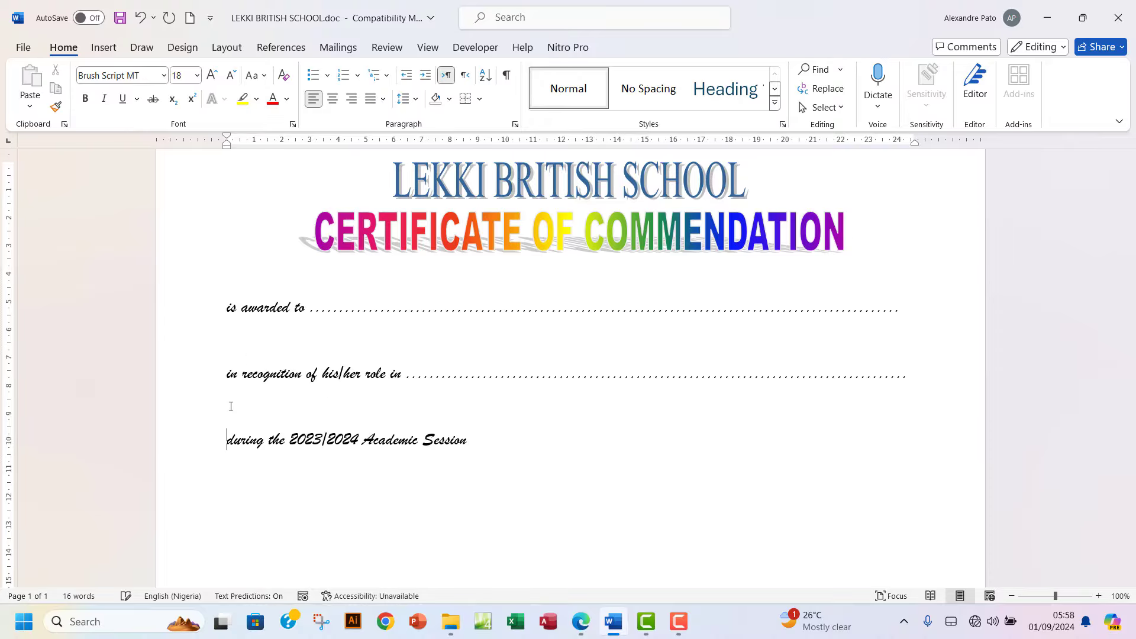
{"action": "scroll", "coordinate": [563, 431], "scroll_direction": "down", "scroll_amount": 2}
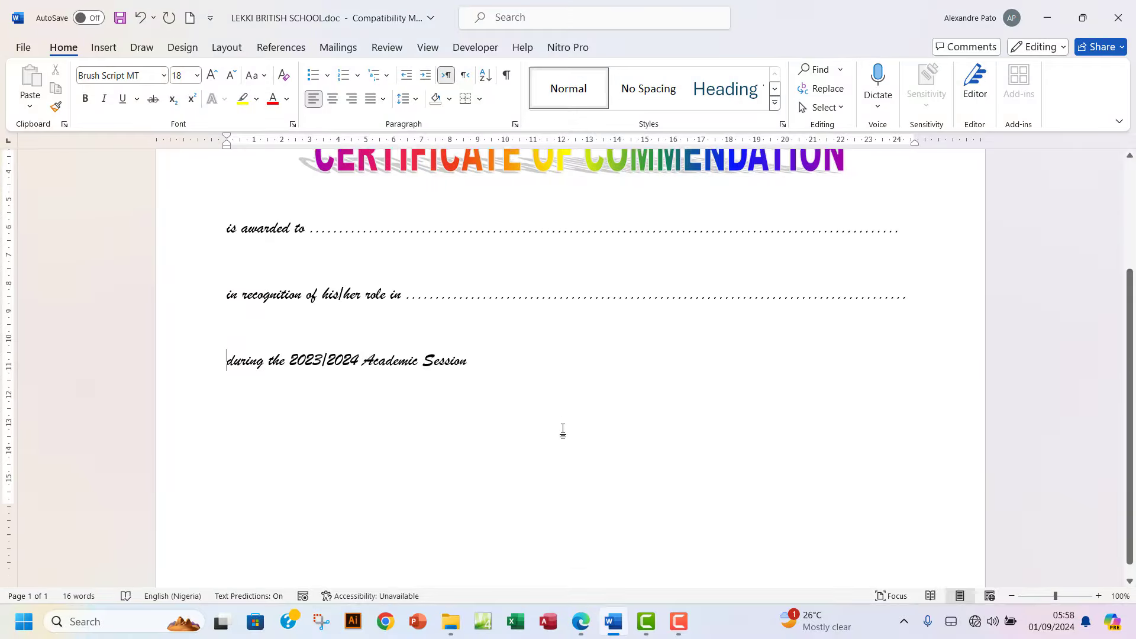
{"action": "scroll", "coordinate": [562, 430], "scroll_direction": "up", "scroll_amount": 2}
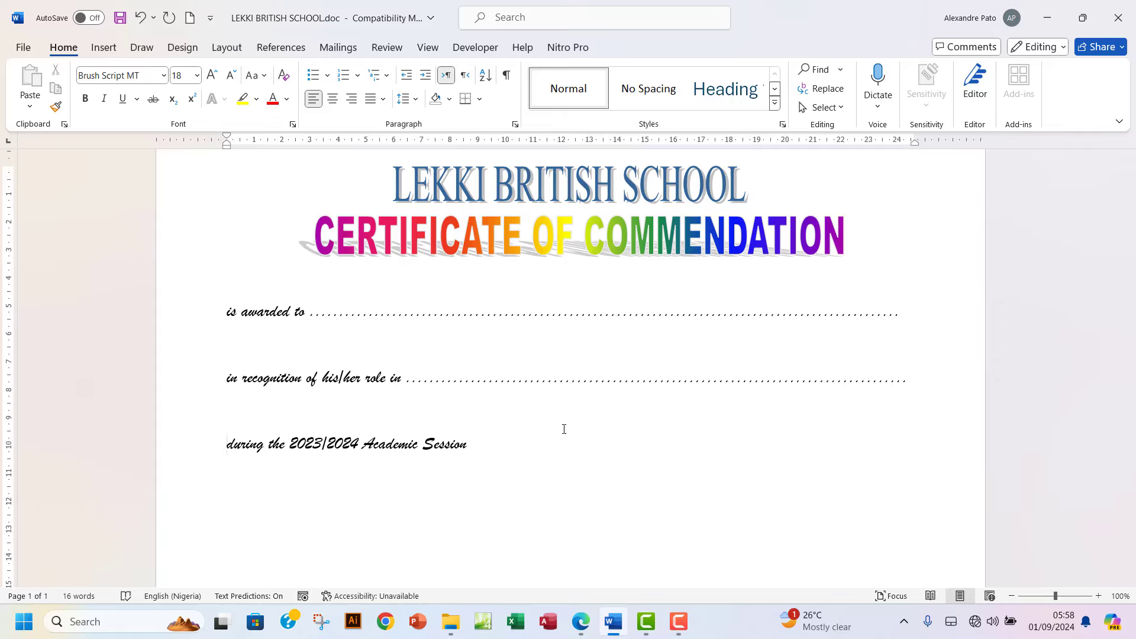
{"action": "scroll", "coordinate": [563, 428], "scroll_direction": "down", "scroll_amount": 1}
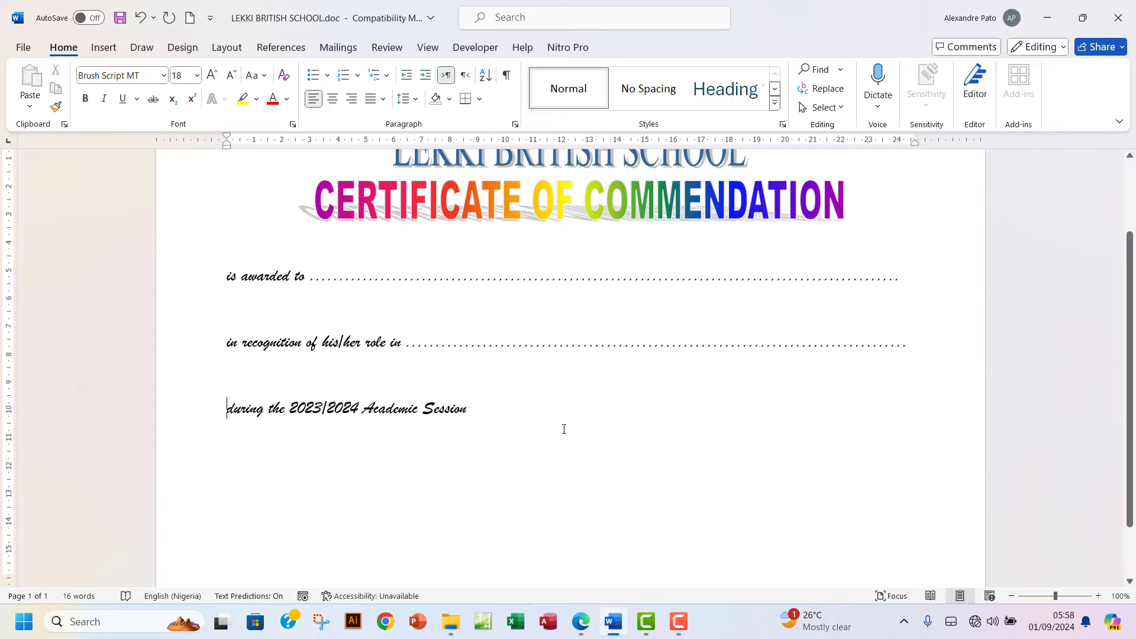
{"action": "scroll", "coordinate": [564, 429], "scroll_direction": "down", "scroll_amount": 1}
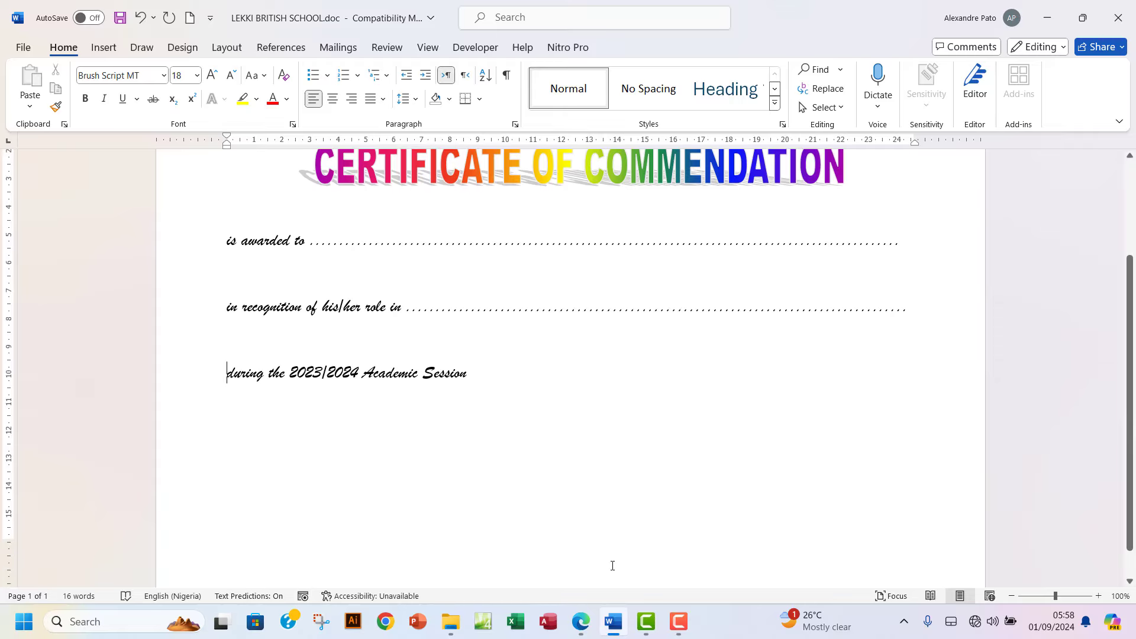
In the exam PDF, highlight '2023/2024' green in item (iii)'s academic session line.
{"action": "left_click", "coordinate": [580, 624]}
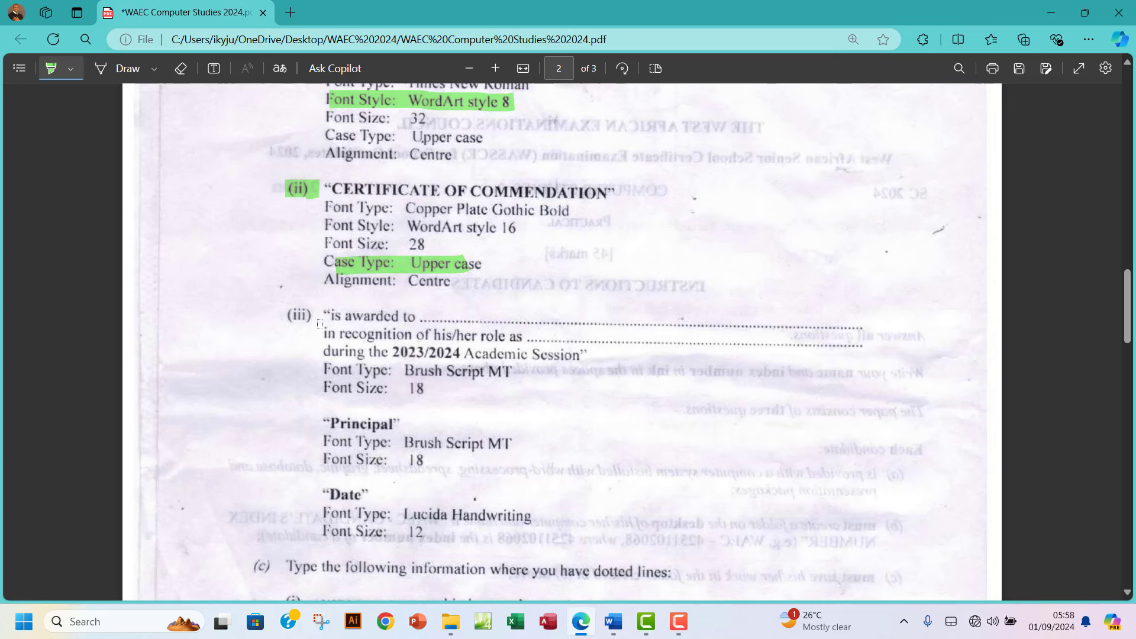
{"action": "scroll", "coordinate": [499, 388], "scroll_direction": "down", "scroll_amount": 1}
{"action": "scroll", "coordinate": [499, 388], "scroll_direction": "down", "scroll_amount": 2}
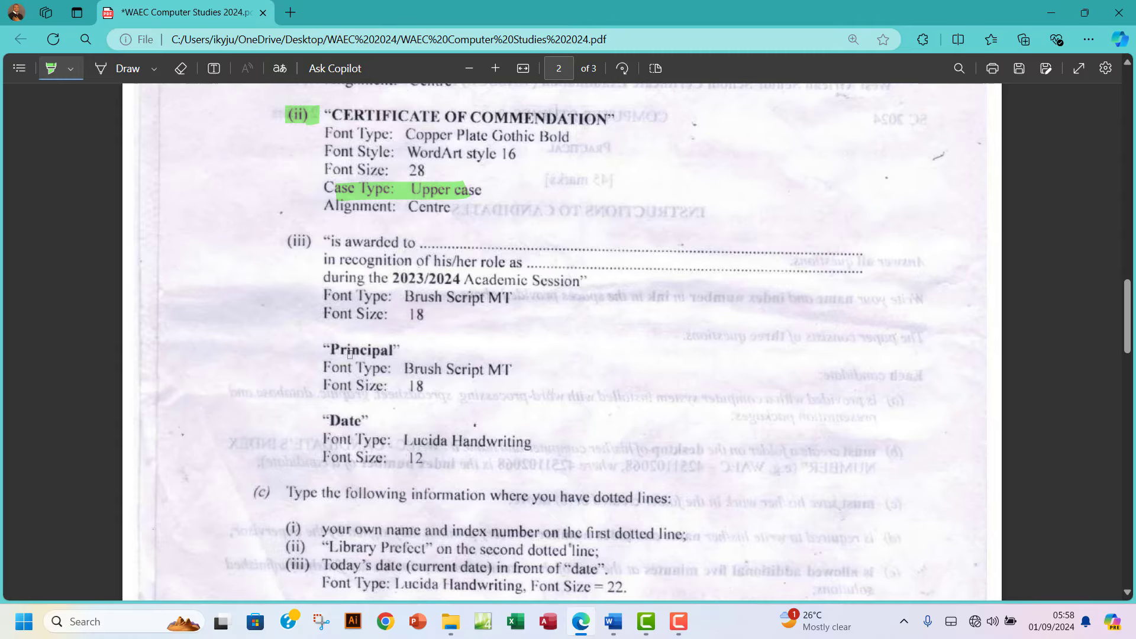
{"action": "scroll", "coordinate": [451, 342], "scroll_direction": "up", "scroll_amount": 4}
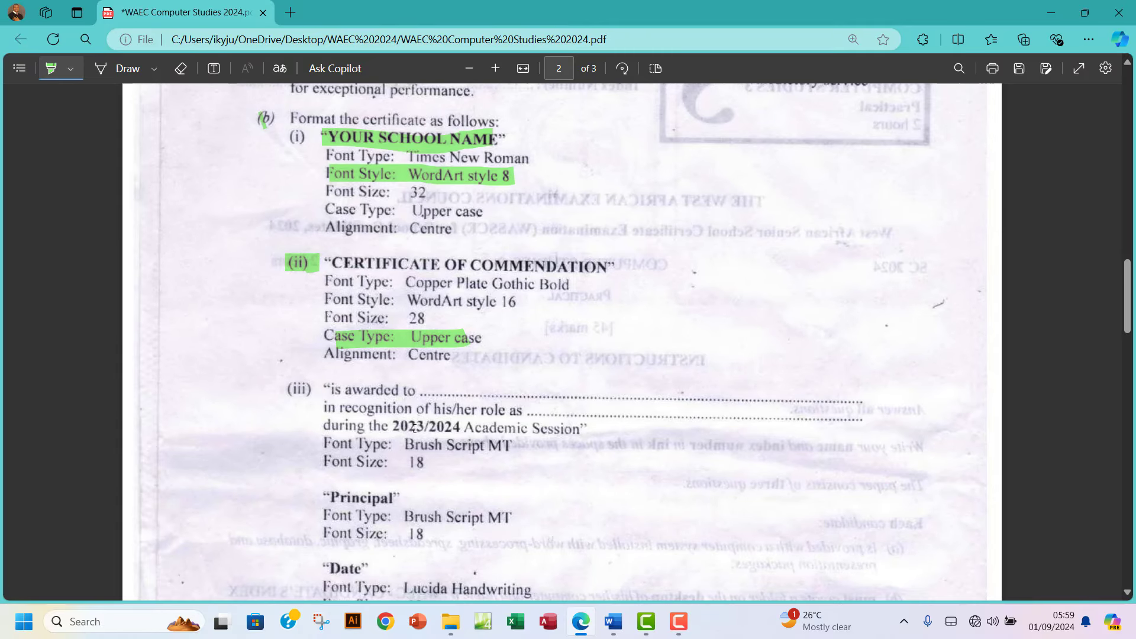
{"action": "left_click_drag", "start_coordinate": [389, 426], "coordinate": [454, 427]}
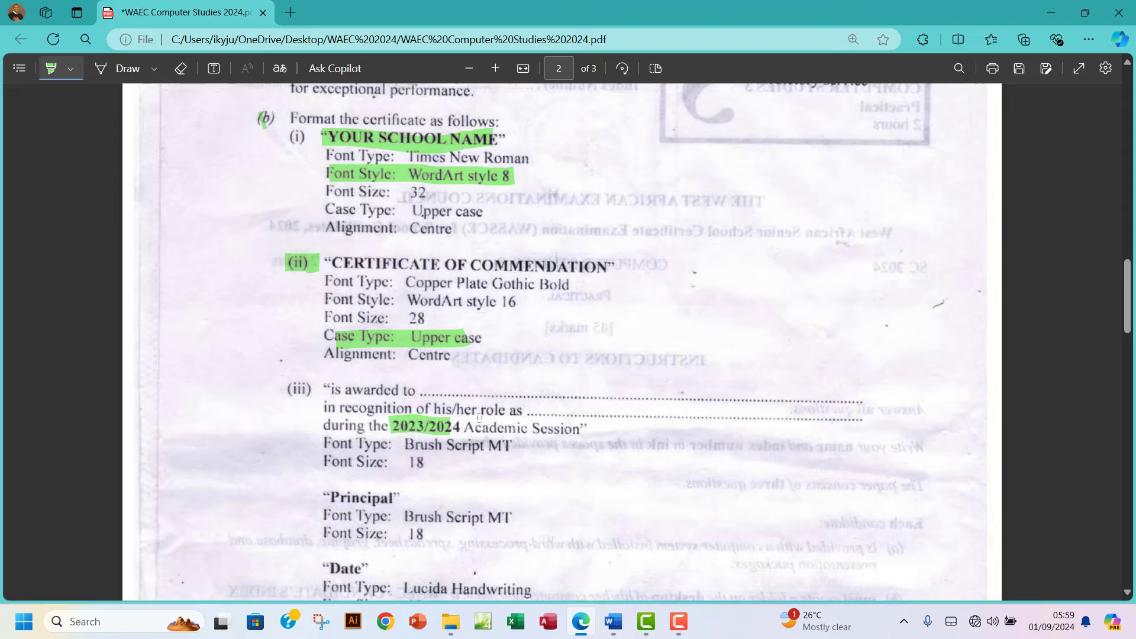
Bold '2023/2024' in the session line, then review the exam PDF's Principal and Date specifications.
{"action": "left_click", "coordinate": [614, 623]}
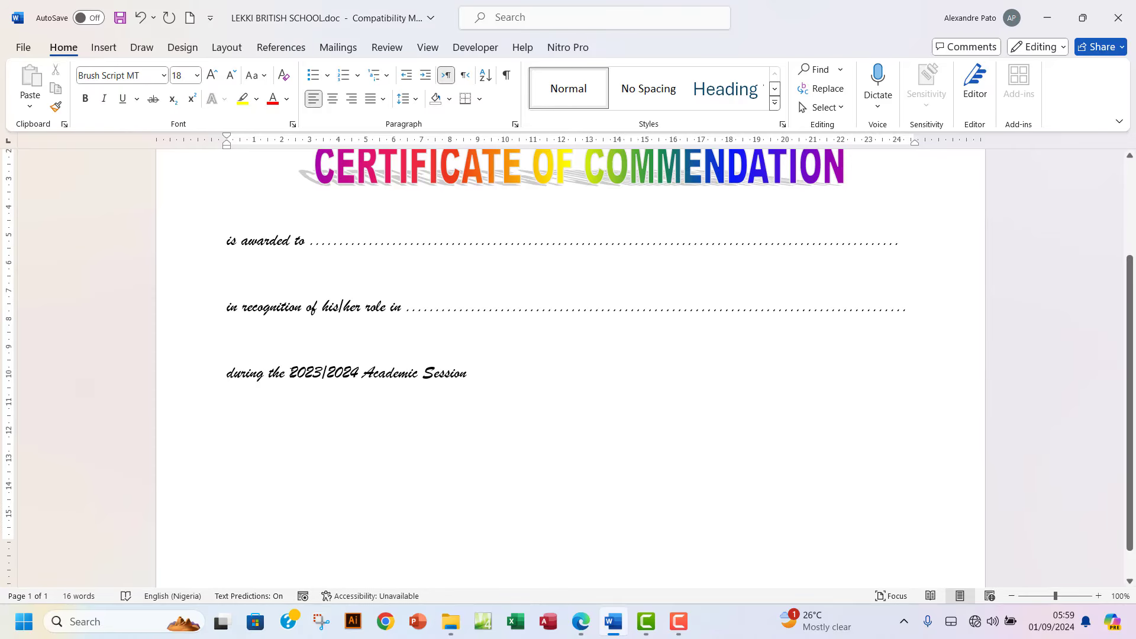
{"action": "left_click_drag", "start_coordinate": [290, 372], "coordinate": [361, 374]}
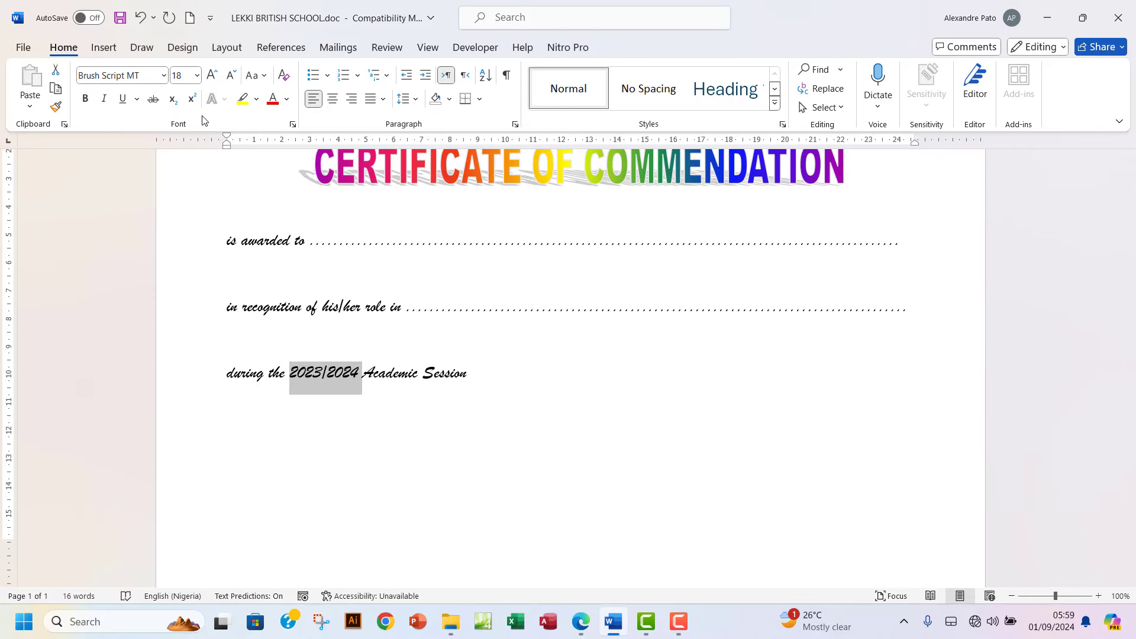
{"action": "left_click", "coordinate": [86, 98]}
{"action": "left_click", "coordinate": [374, 373]}
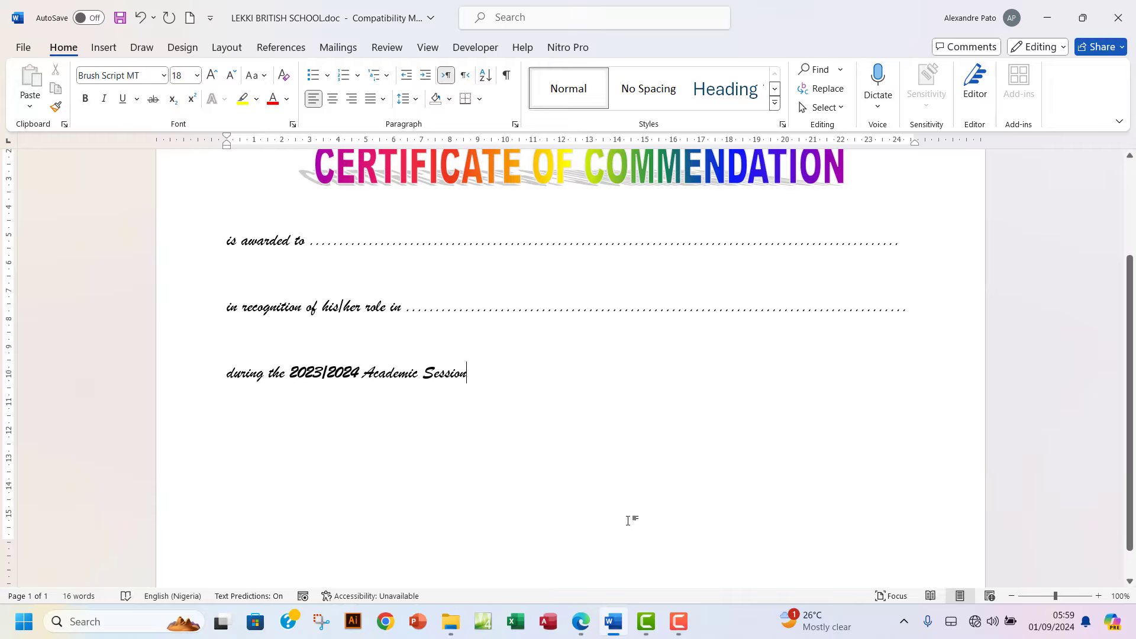
{"action": "left_click", "coordinate": [580, 624]}
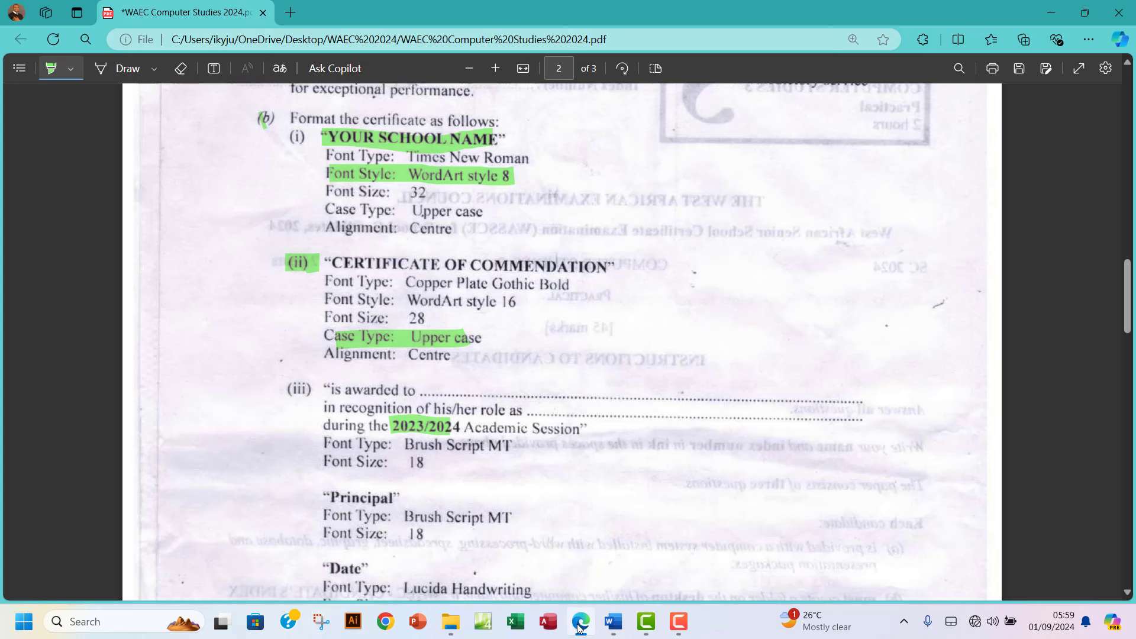
{"action": "scroll", "coordinate": [477, 456], "scroll_direction": "down", "scroll_amount": 3}
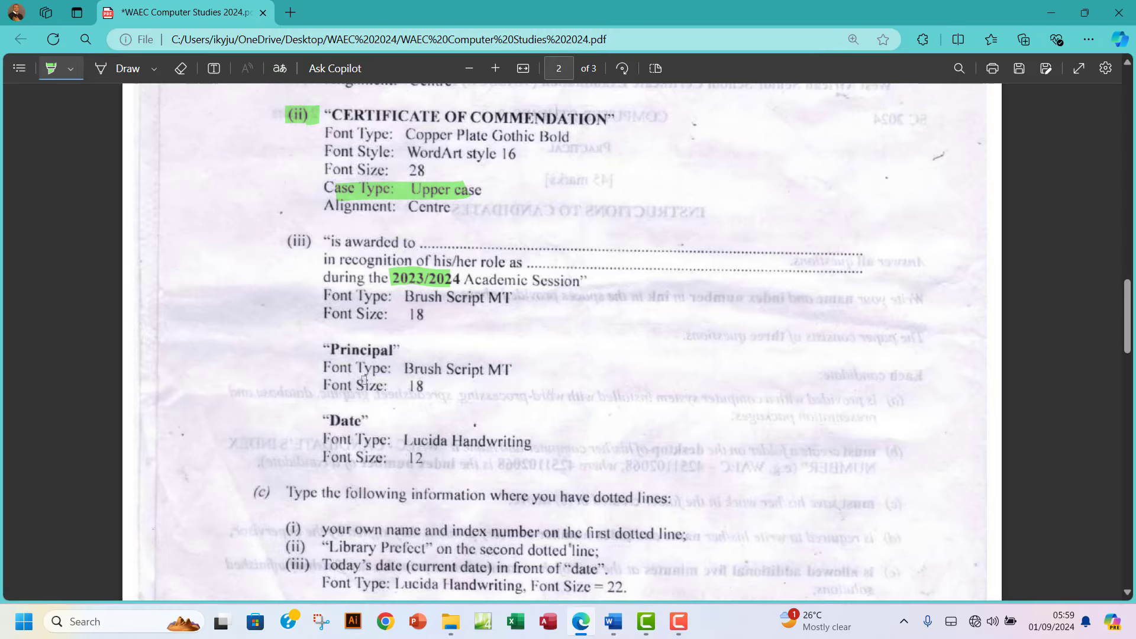
Type 'Principal' on a new line below the academic session line.
{"action": "left_click", "coordinate": [613, 621]}
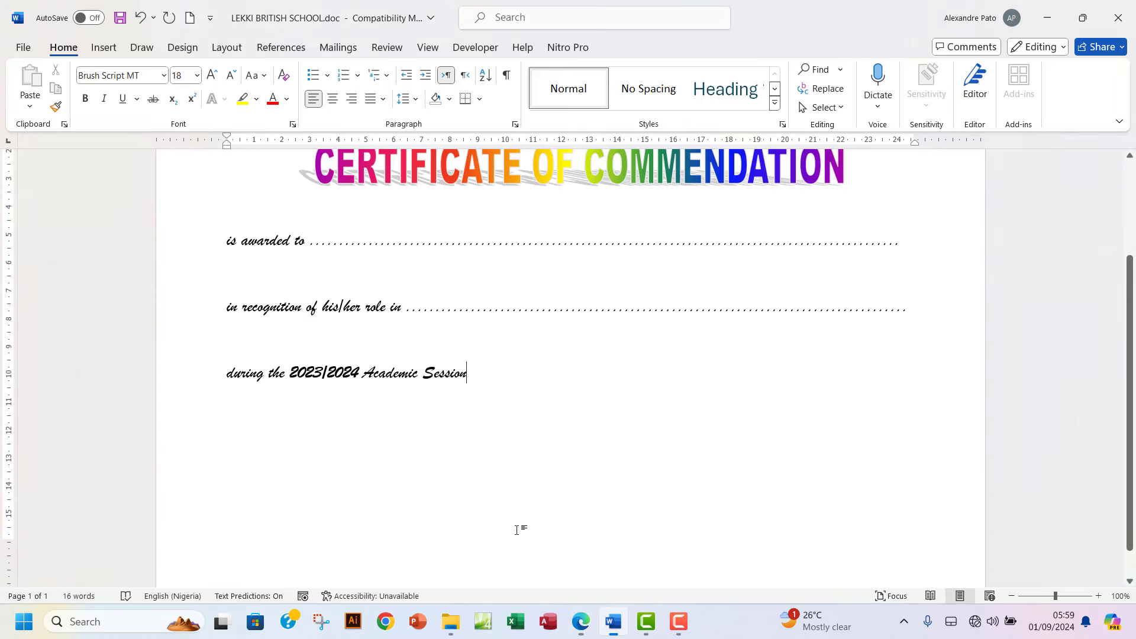
{"action": "key", "text": "Return"}
{"action": "key", "text": "Return"}
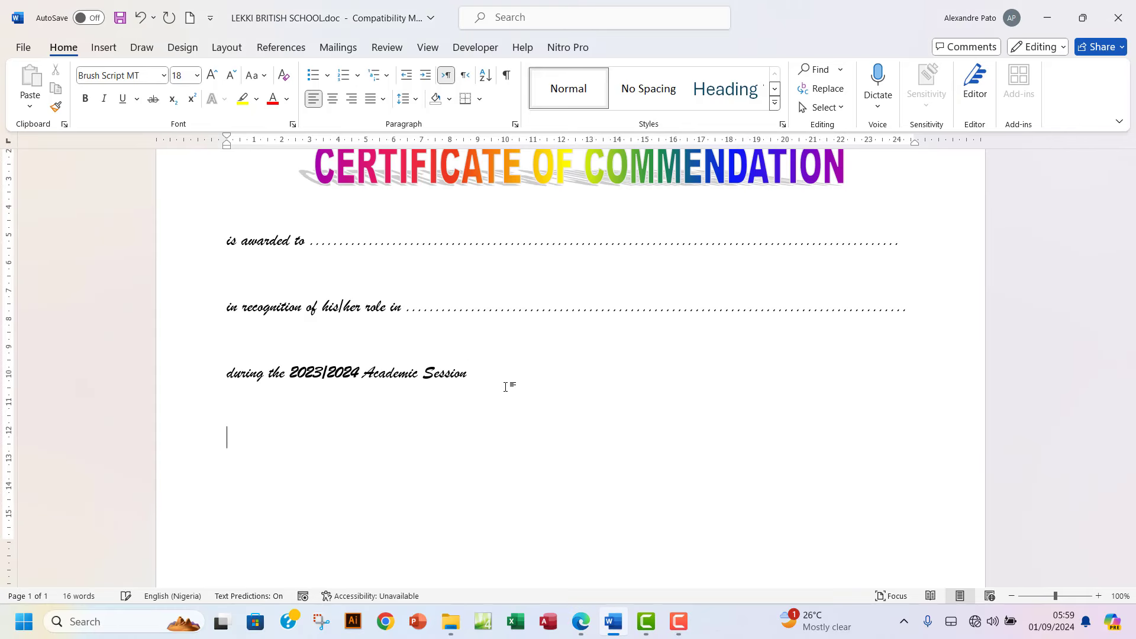
{"action": "type", "text": "Principal"}
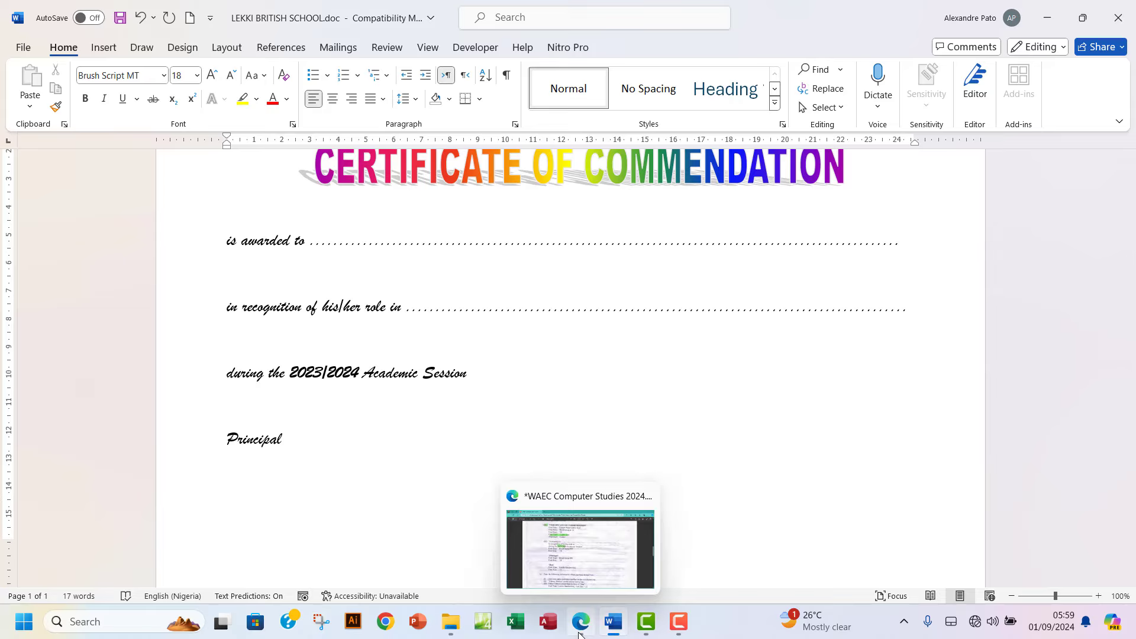
After checking the exam paper, make 'Principal' bold.
{"action": "left_click", "coordinate": [580, 632]}
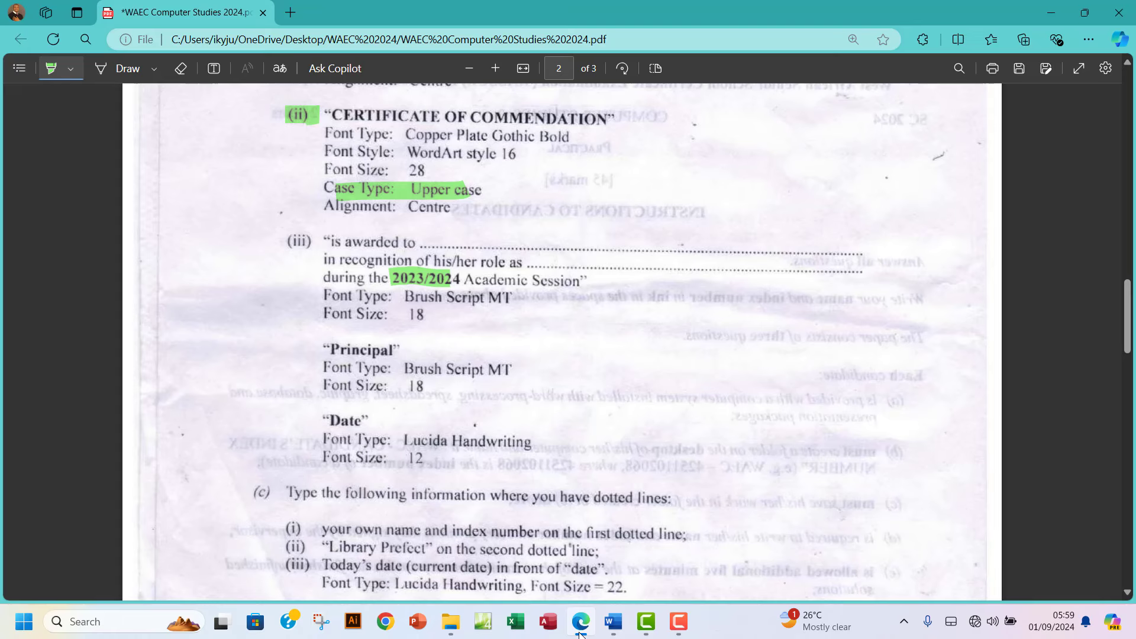
{"action": "left_click", "coordinate": [579, 632]}
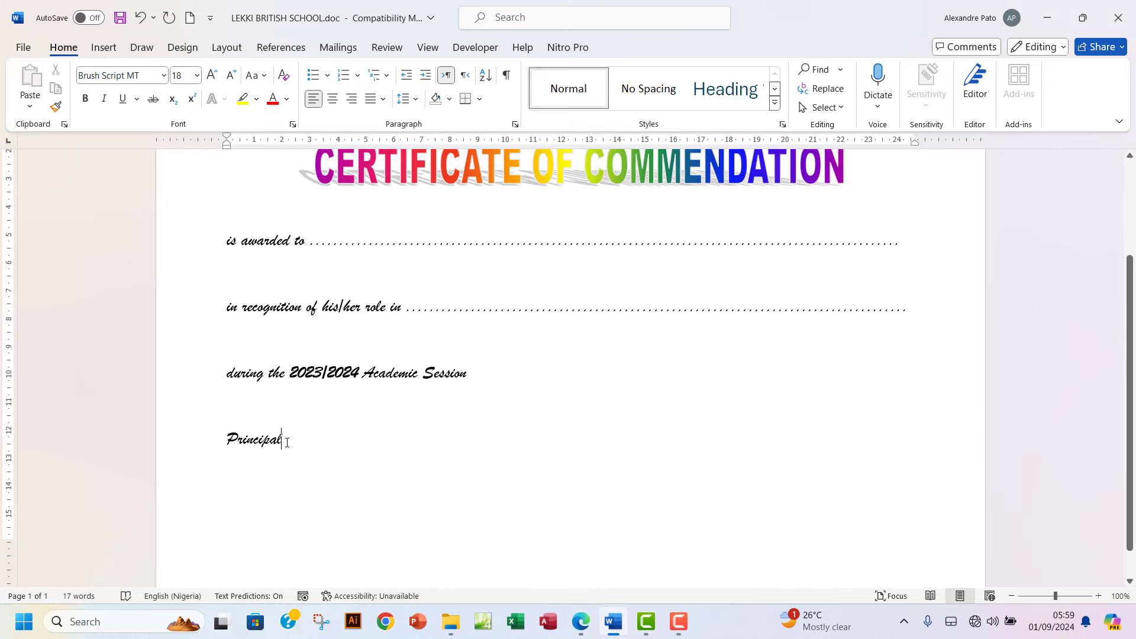
{"action": "left_click_drag", "start_coordinate": [287, 442], "coordinate": [221, 445]}
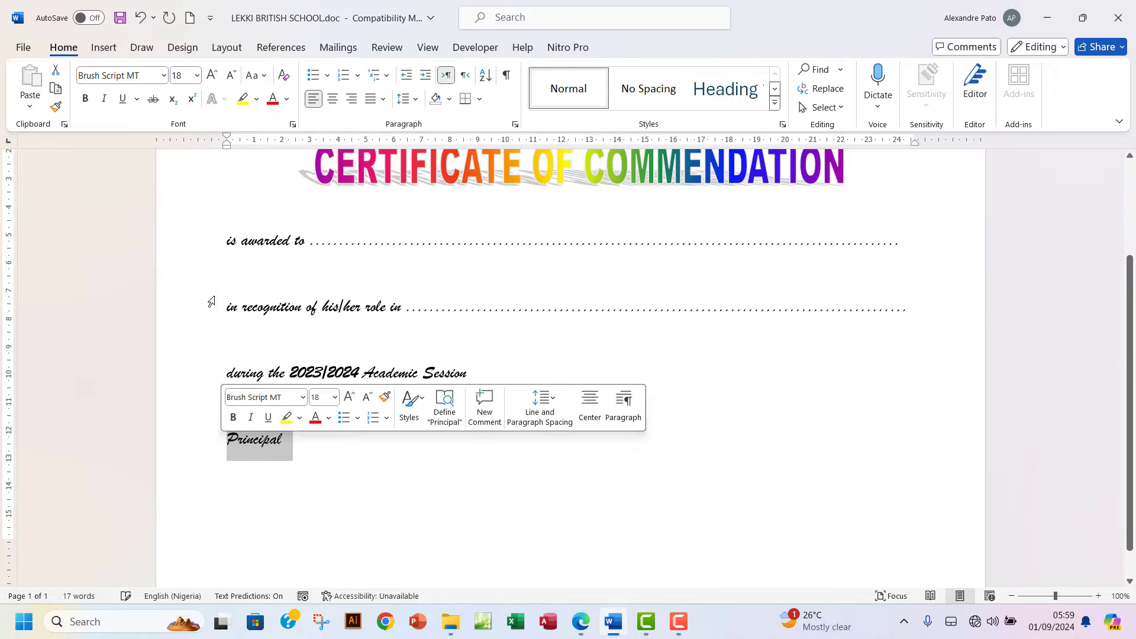
{"action": "left_click", "coordinate": [90, 103]}
{"action": "left_click", "coordinate": [364, 459]}
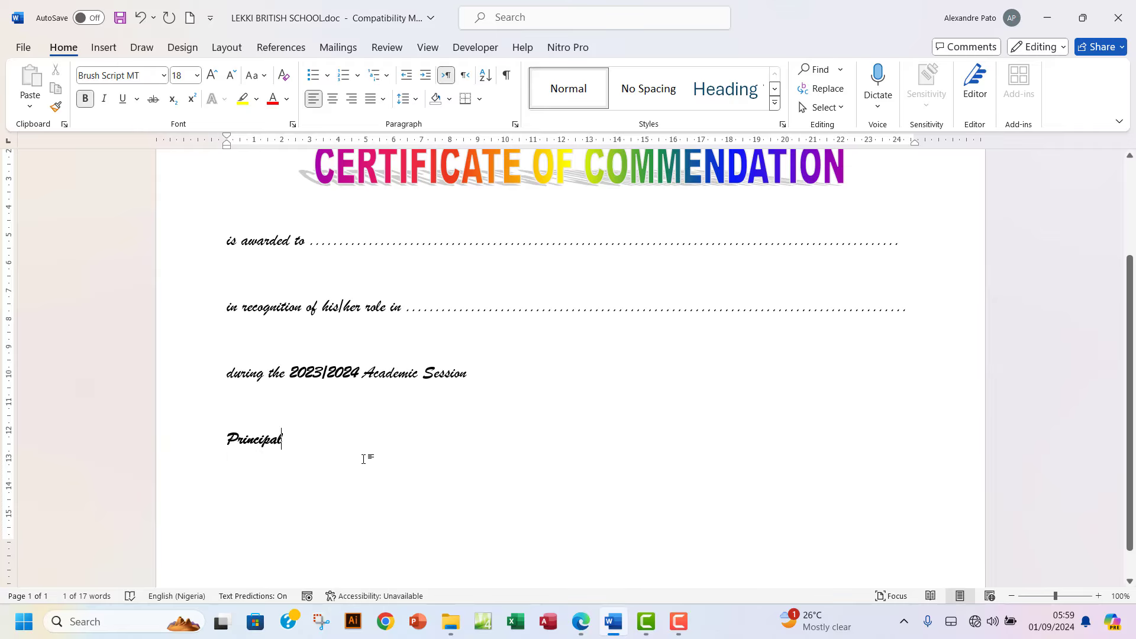
Type 'Date' on a new line below Principal and select that line.
{"action": "key", "text": "Return"}
{"action": "key", "text": "Return"}
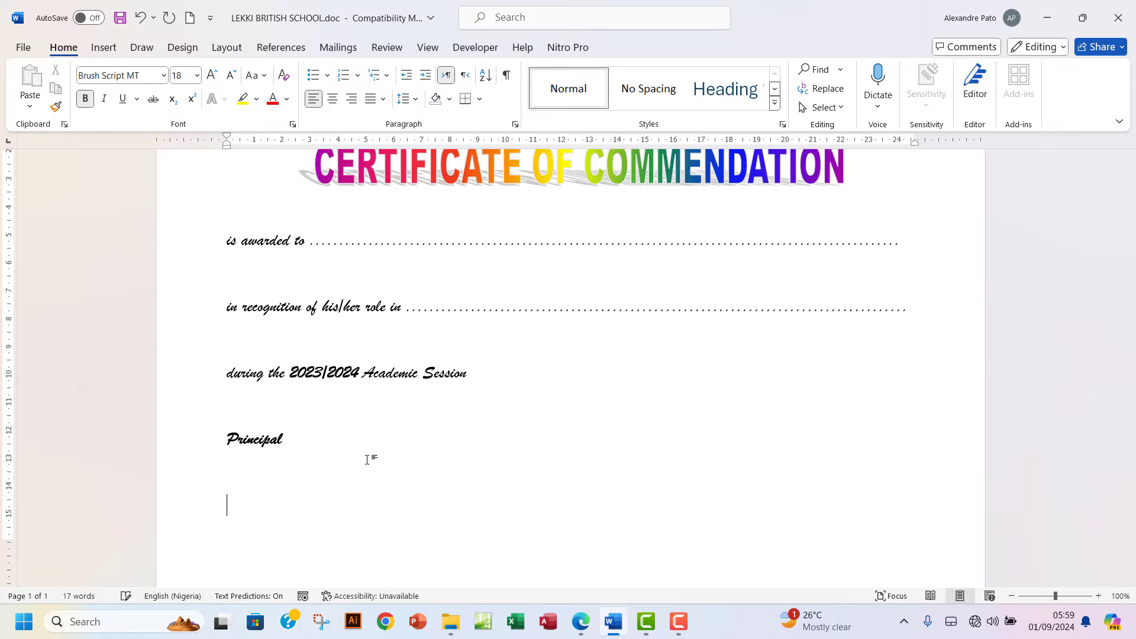
{"action": "left_click", "coordinate": [588, 627]}
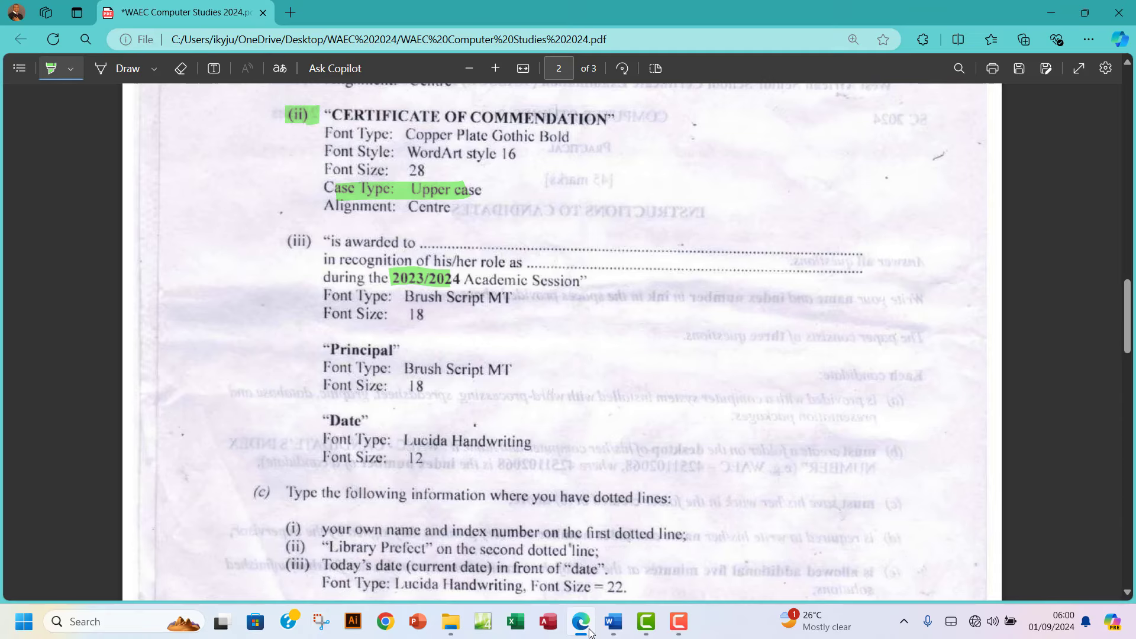
{"action": "left_click", "coordinate": [589, 630]}
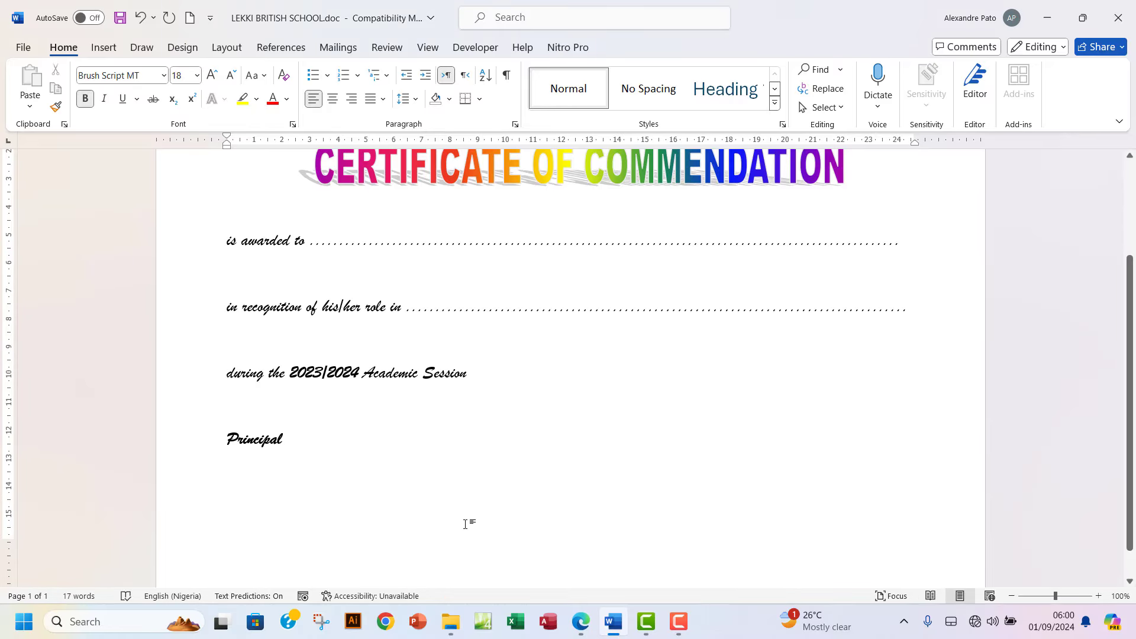
{"action": "type", "text": "Date"}
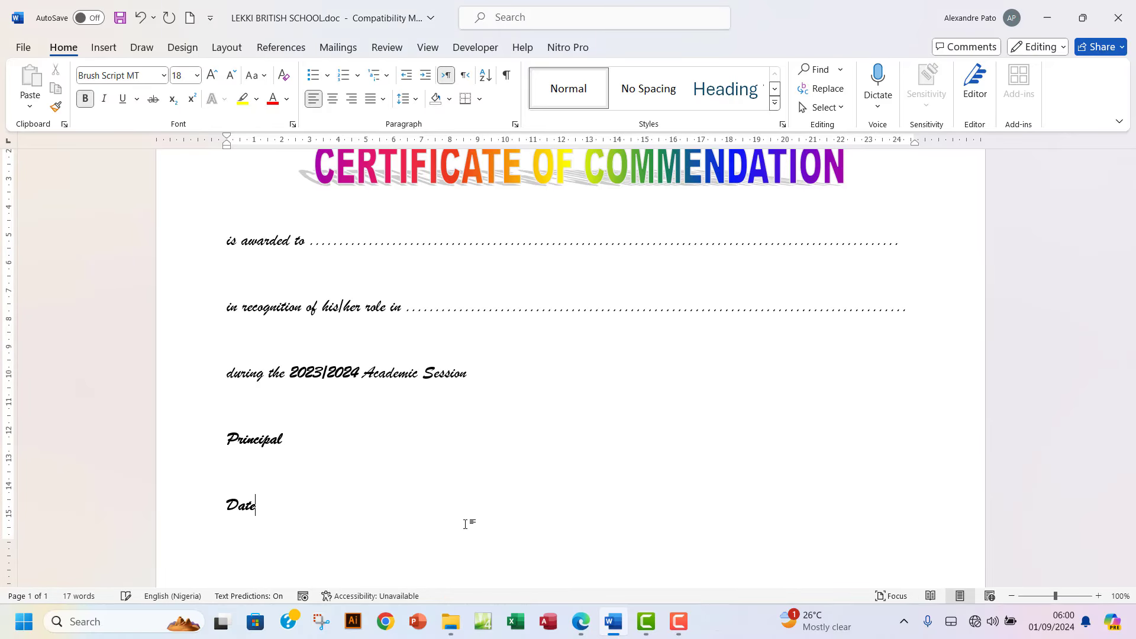
{"action": "left_click", "coordinate": [215, 507]}
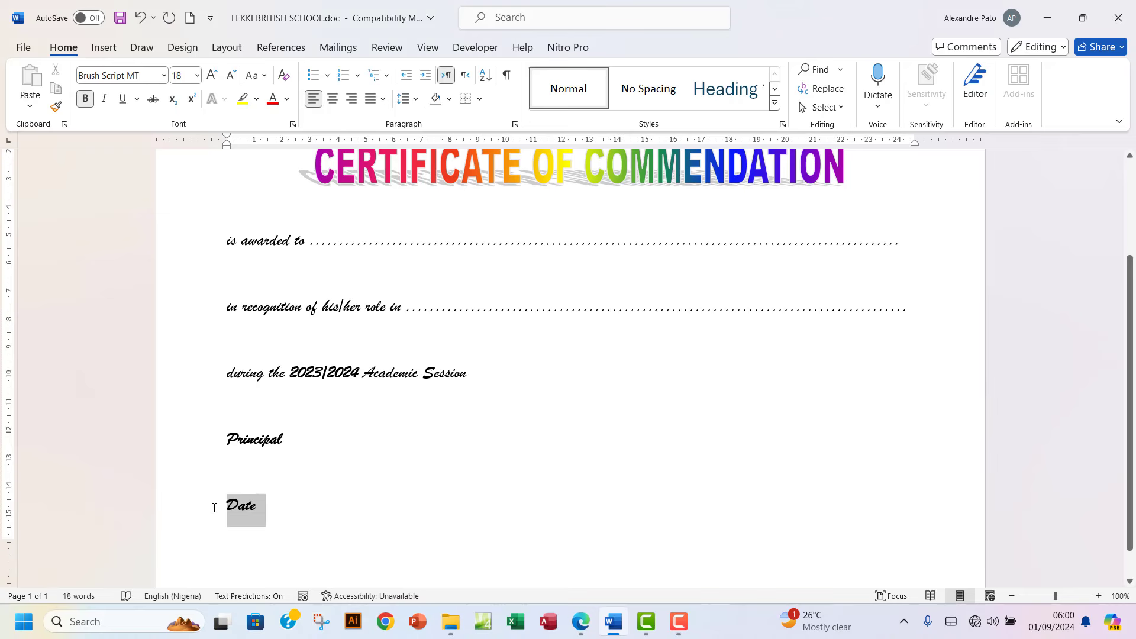
{"action": "left_click", "coordinate": [580, 622]}
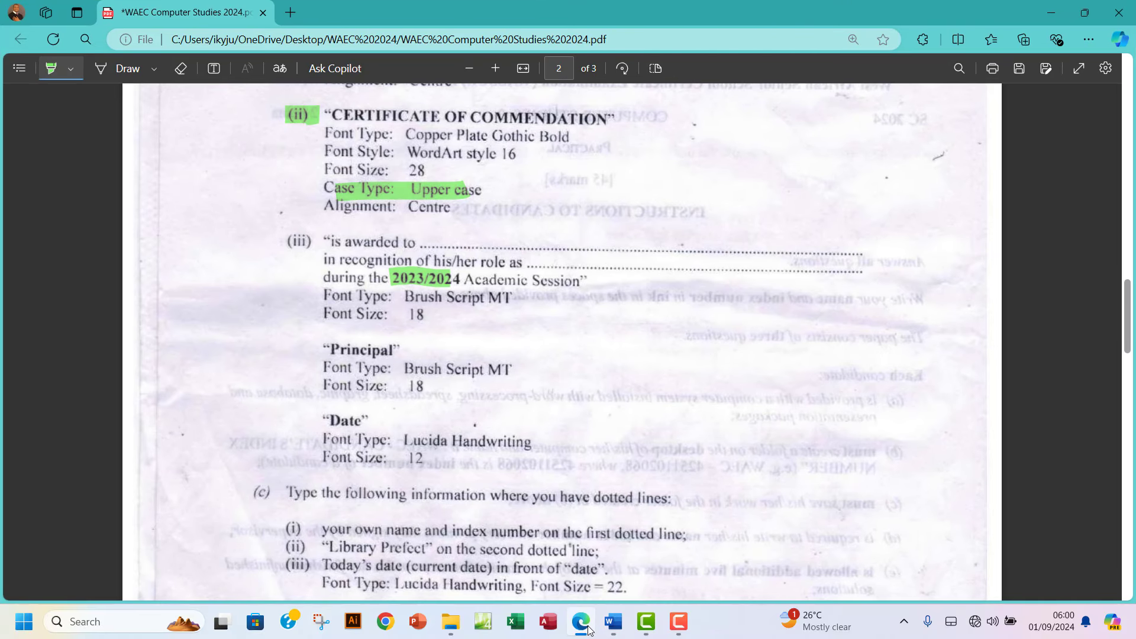
{"action": "left_click", "coordinate": [588, 629]}
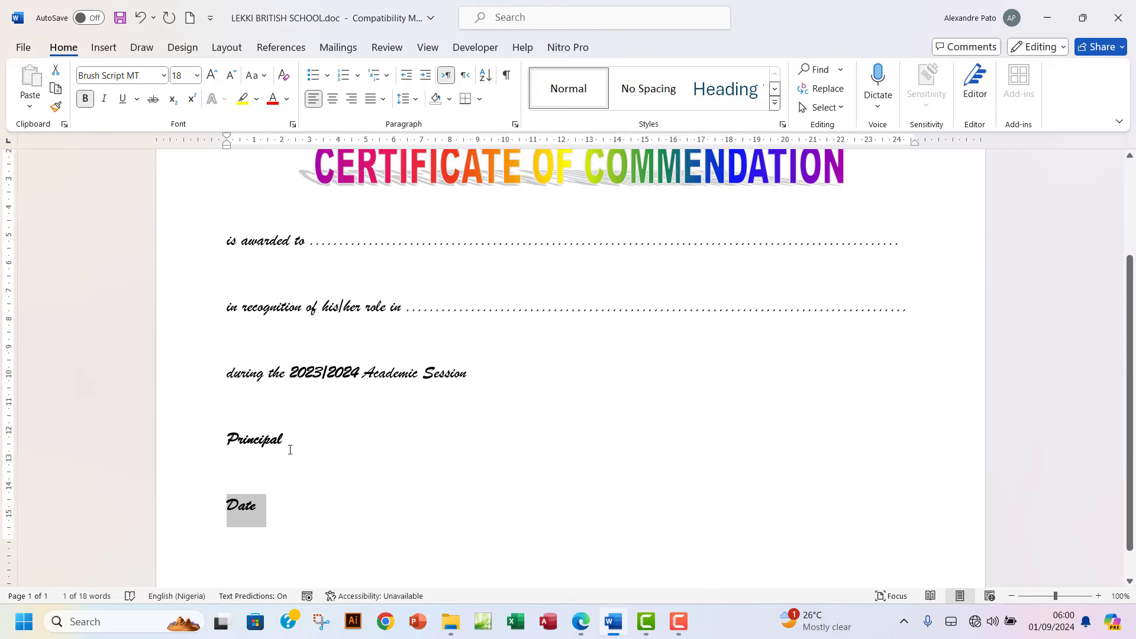
{"action": "left_click", "coordinate": [272, 507]}
{"action": "left_click", "coordinate": [202, 507]}
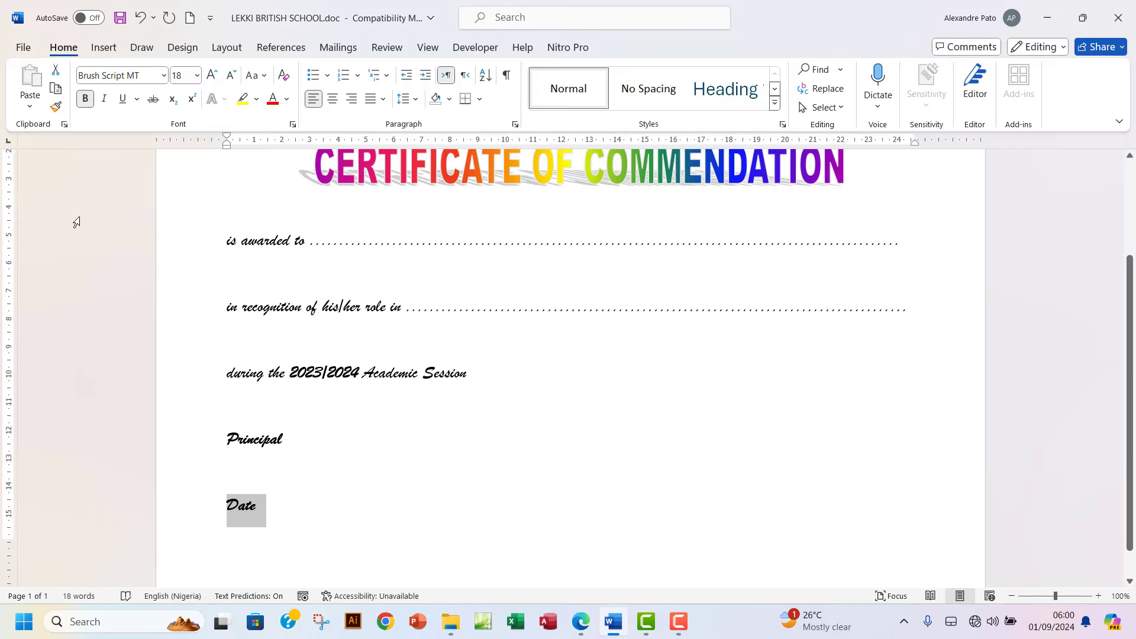
Format the Date line in Lucida Handwriting at size 12.
{"action": "left_click", "coordinate": [163, 76]}
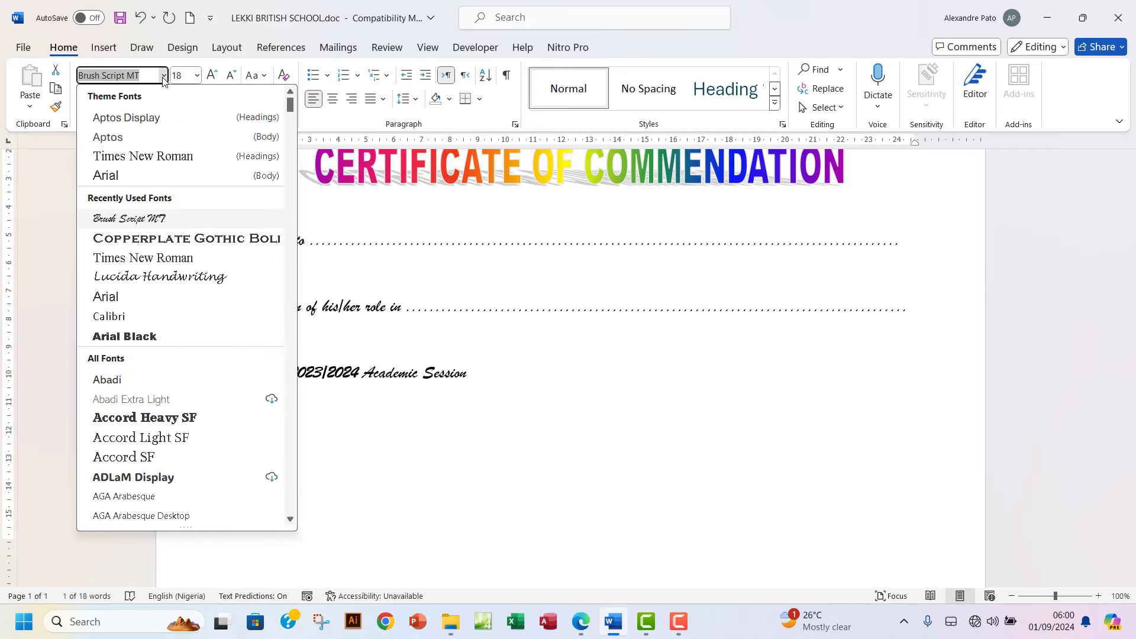
{"action": "type", "text": "Lucida Handwriting"}
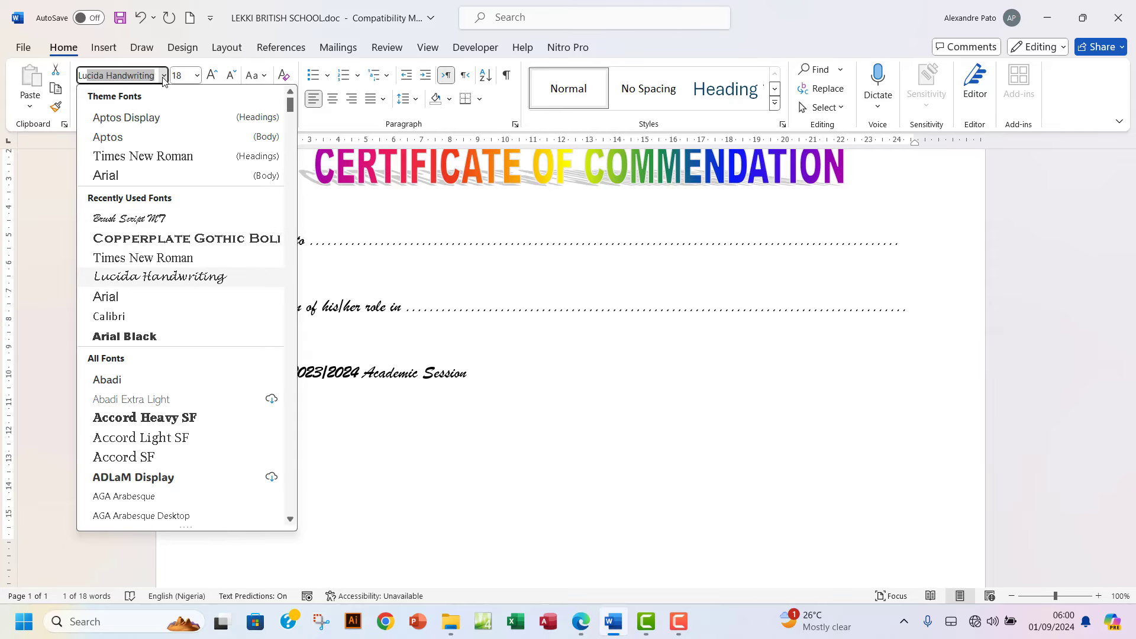
{"action": "key", "text": "Return"}
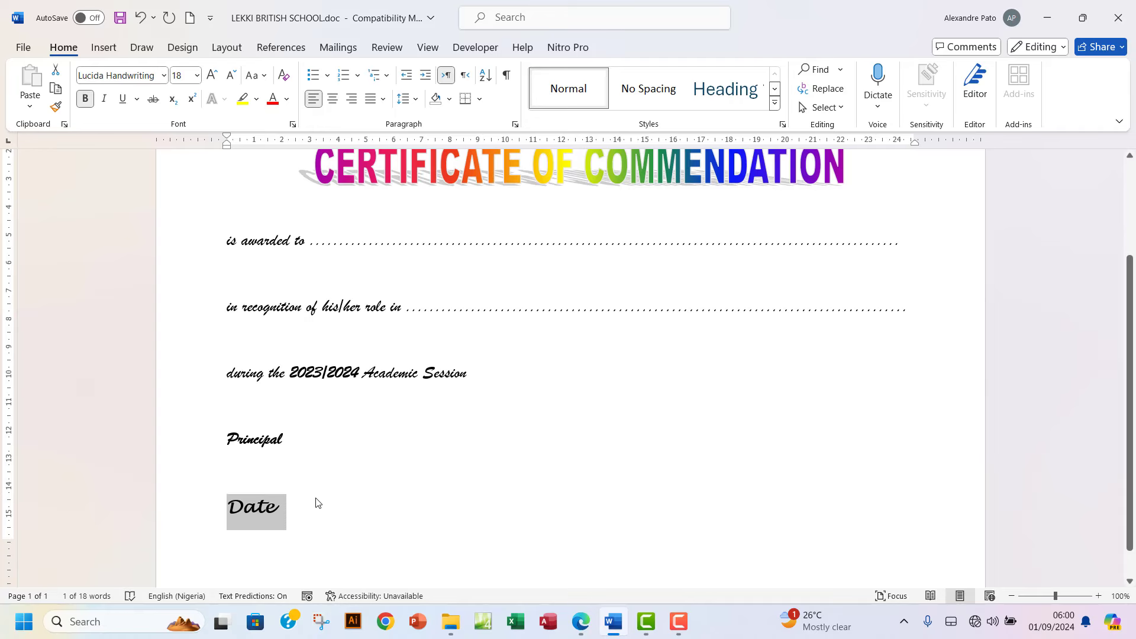
{"action": "left_click", "coordinate": [197, 75]}
{"action": "left_click", "coordinate": [183, 158]}
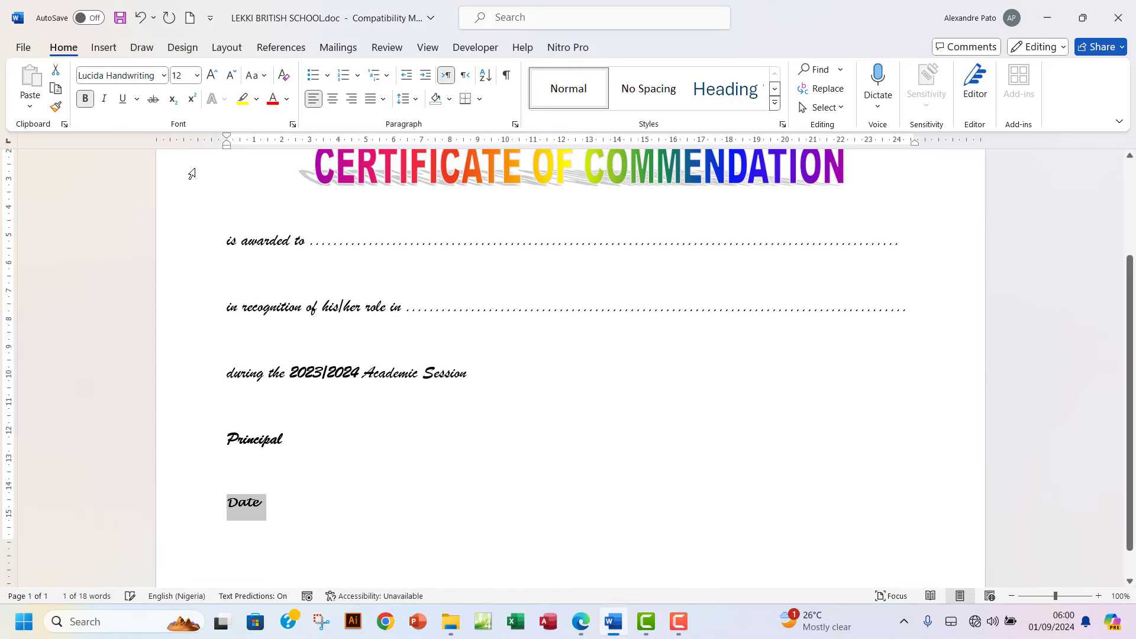
{"action": "left_click", "coordinate": [581, 621]}
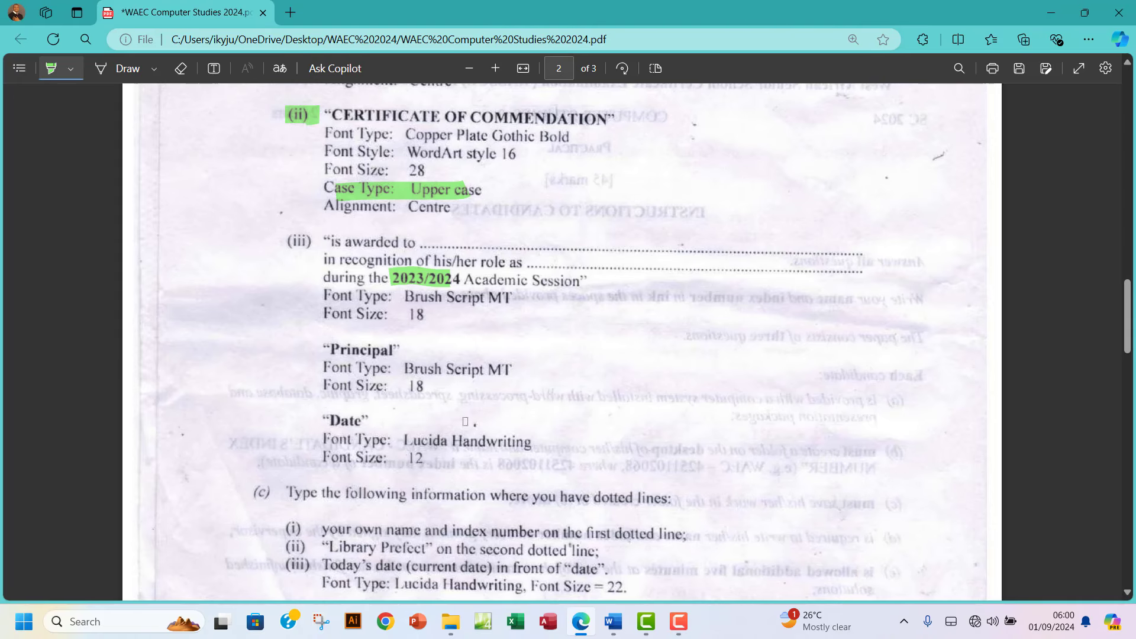
Scroll down the exam PDF and highlight the (c) label in green.
{"action": "scroll", "coordinate": [466, 421], "scroll_direction": "down", "scroll_amount": 2}
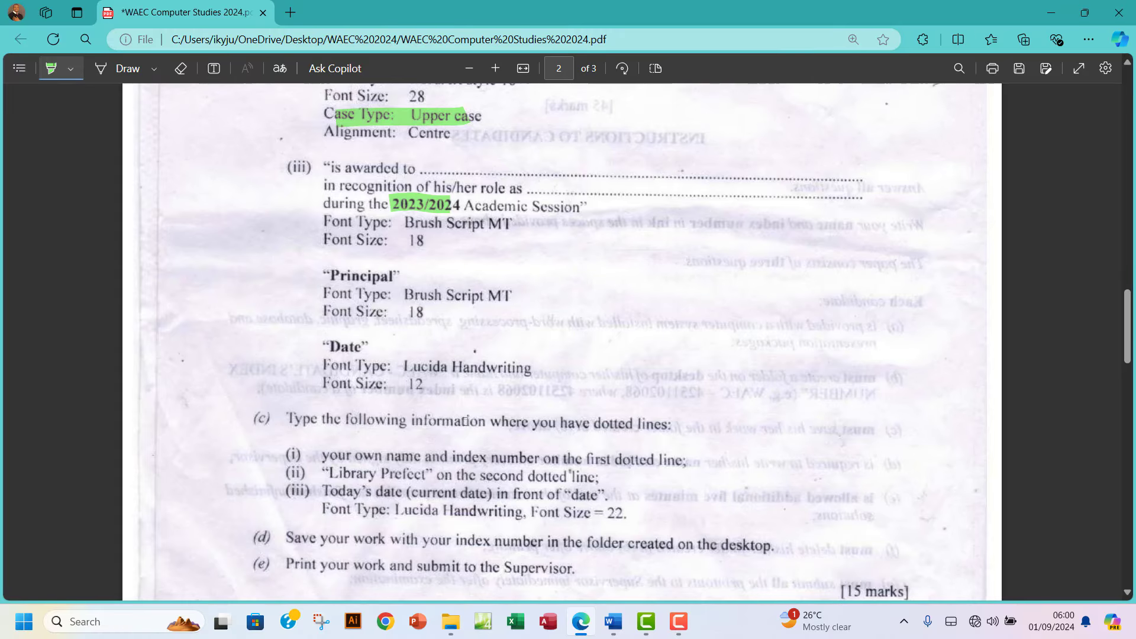
{"action": "scroll", "coordinate": [465, 421], "scroll_direction": "down", "scroll_amount": 2}
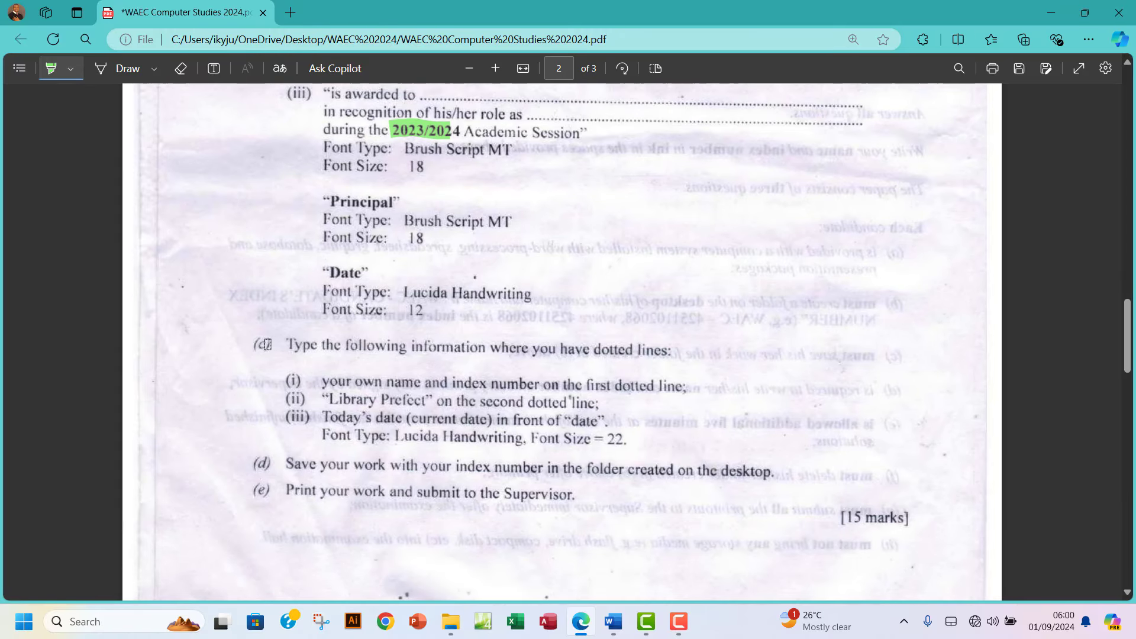
{"action": "left_click_drag", "start_coordinate": [267, 344], "coordinate": [267, 344]}
Back in the certificate, insert a plain text box around the Date line, then deselect it.
{"action": "left_click", "coordinate": [613, 622]}
{"action": "scroll", "coordinate": [359, 393], "scroll_direction": "up", "scroll_amount": 2}
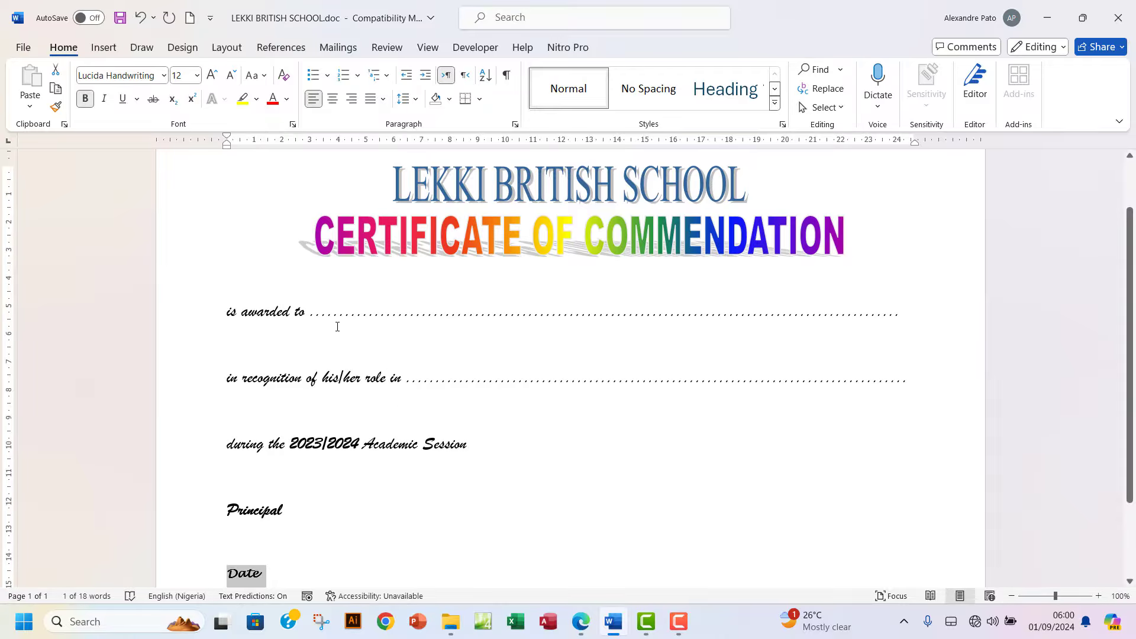
{"action": "left_click", "coordinate": [103, 47]}
{"action": "left_click", "coordinate": [790, 88]}
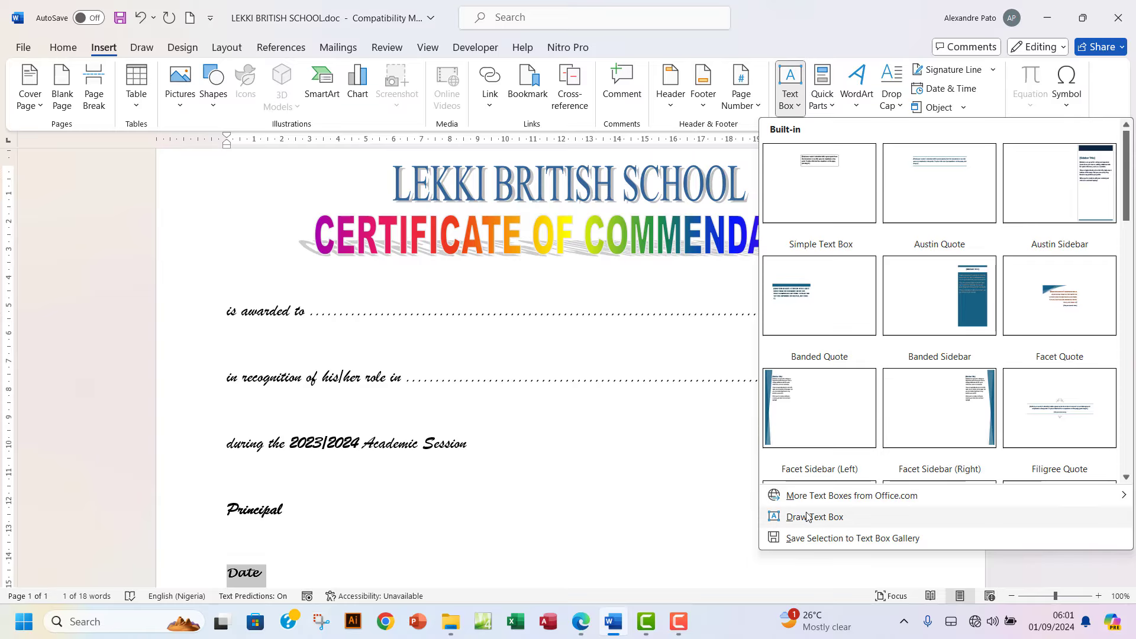
{"action": "left_click", "coordinate": [811, 516]}
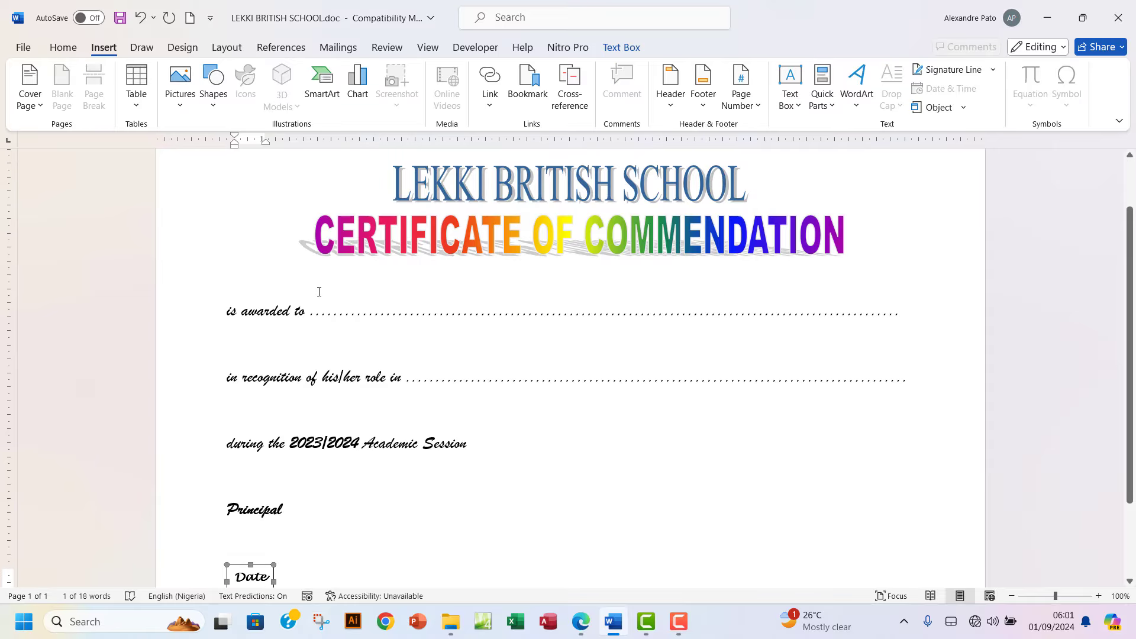
{"action": "scroll", "coordinate": [369, 338], "scroll_direction": "up", "scroll_amount": 2}
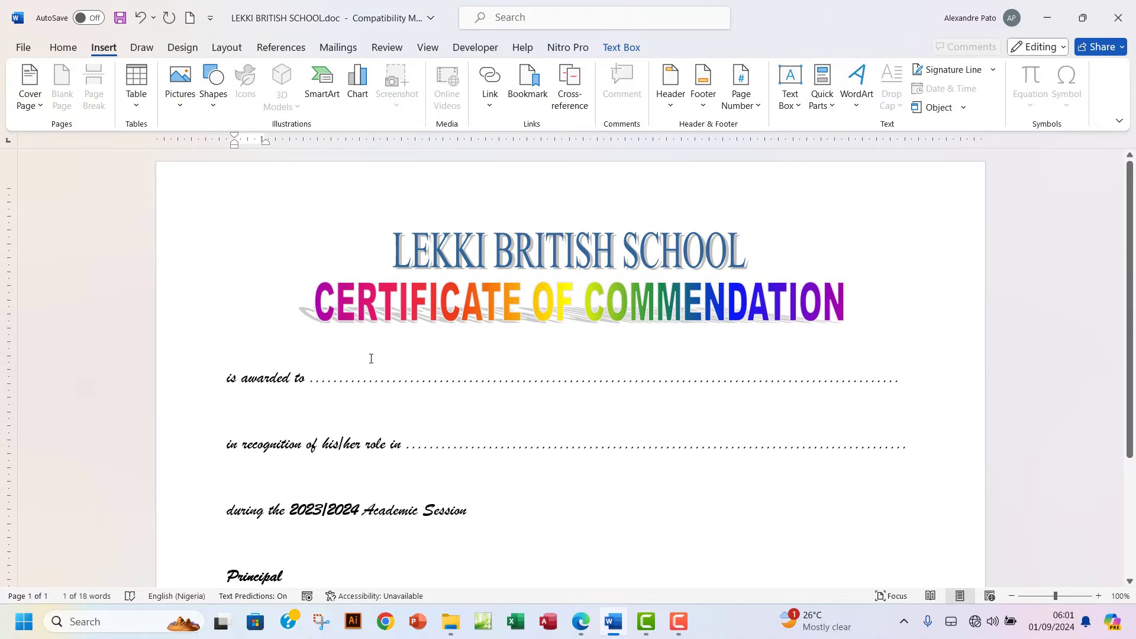
{"action": "scroll", "coordinate": [370, 355], "scroll_direction": "down", "scroll_amount": 3}
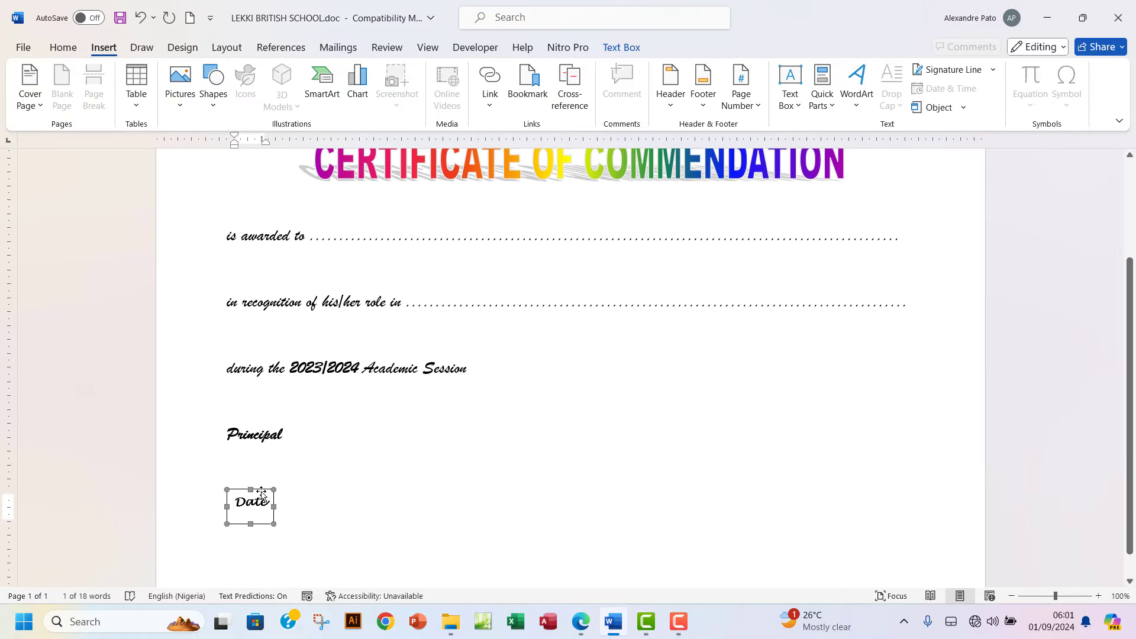
{"action": "left_click", "coordinate": [434, 496]}
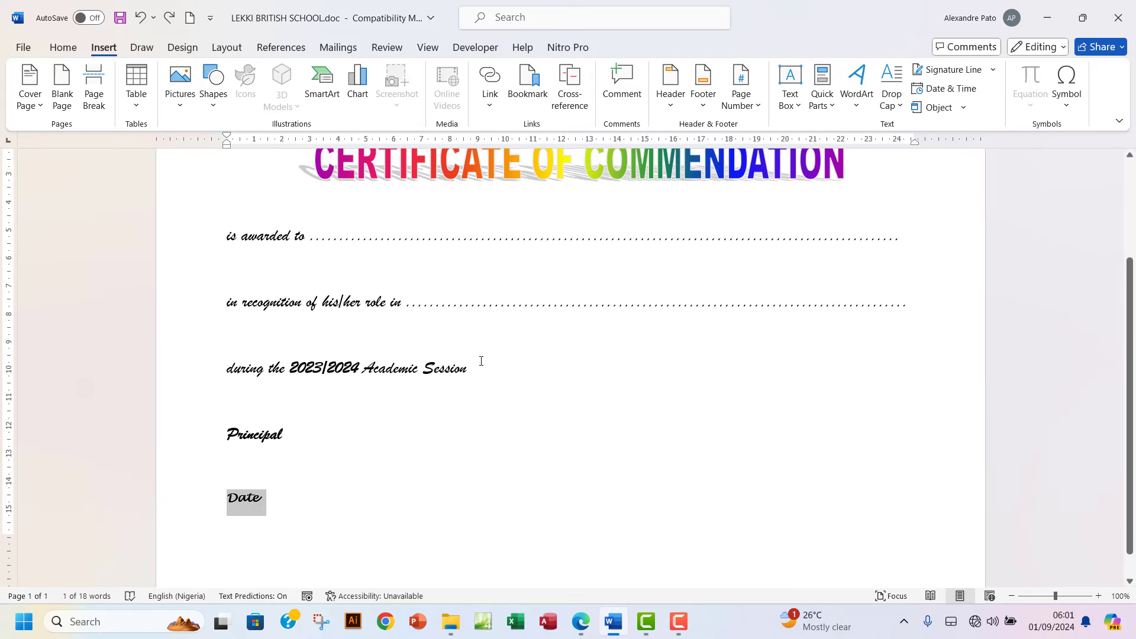
{"action": "scroll", "coordinate": [620, 488], "scroll_direction": "up", "scroll_amount": 3}
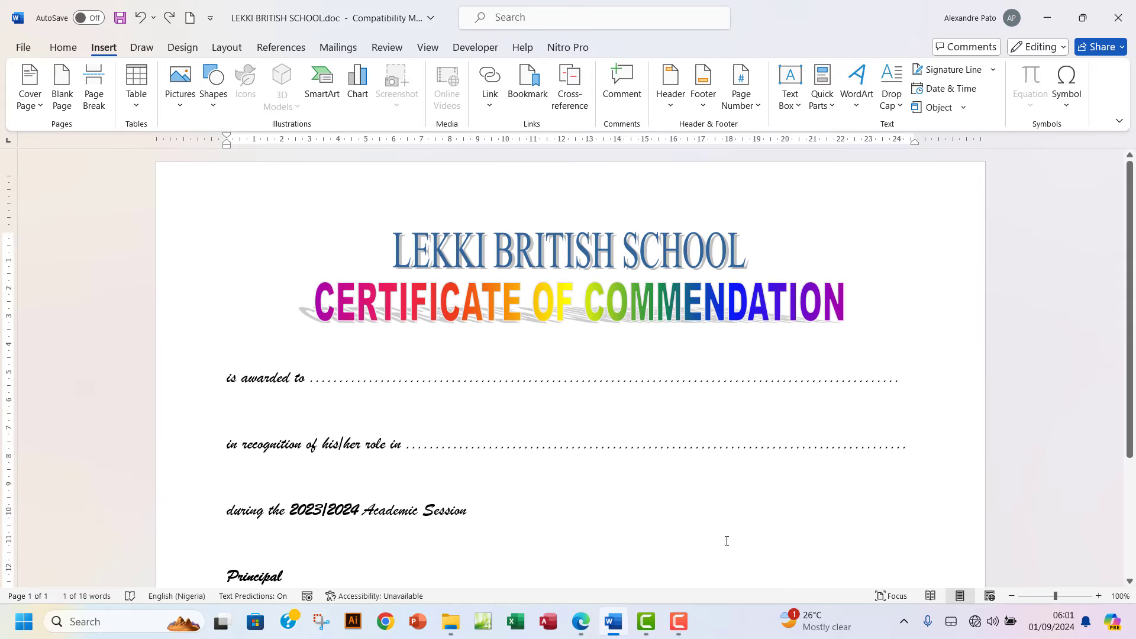
{"action": "scroll", "coordinate": [725, 538], "scroll_direction": "down", "scroll_amount": 3}
{"action": "left_click", "coordinate": [378, 539]}
{"action": "scroll", "coordinate": [623, 446], "scroll_direction": "up", "scroll_amount": 3}
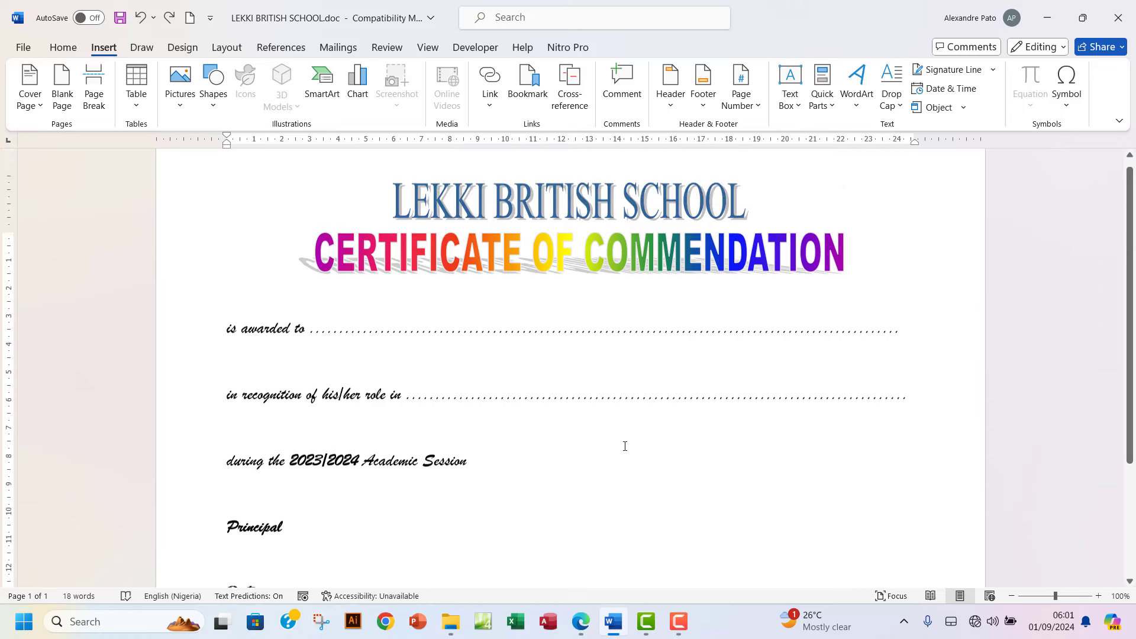
Draw a text box over the 'is awarded to' dotted line containing the candidate's name and index number.
{"action": "left_click", "coordinate": [793, 102]}
{"action": "left_click", "coordinate": [805, 518]}
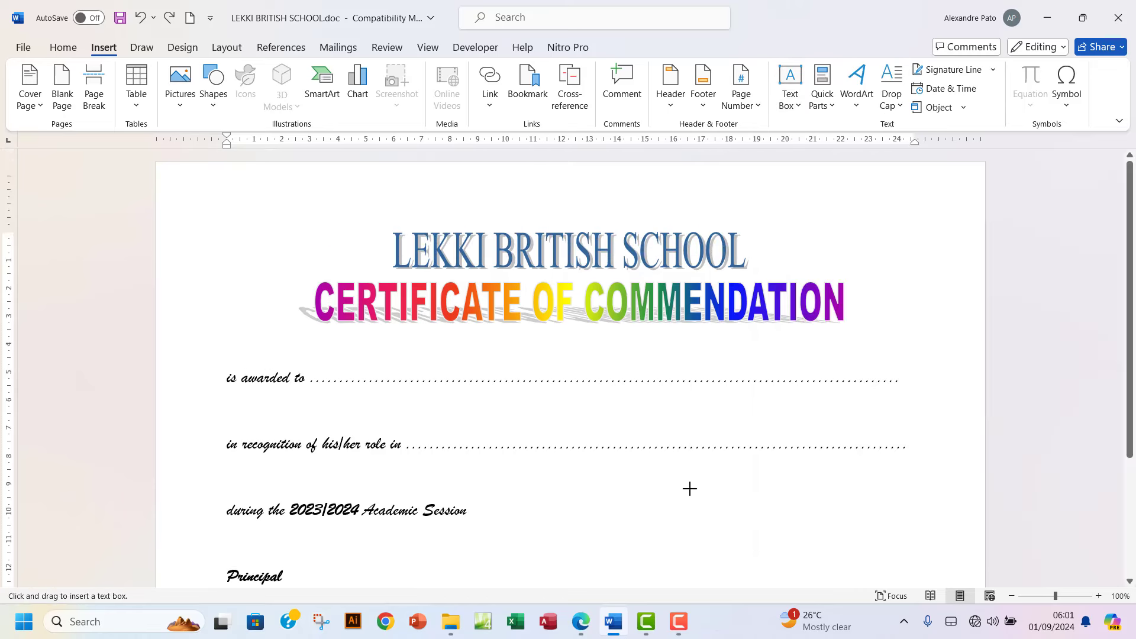
{"action": "left_click_drag", "start_coordinate": [327, 348], "coordinate": [895, 379]}
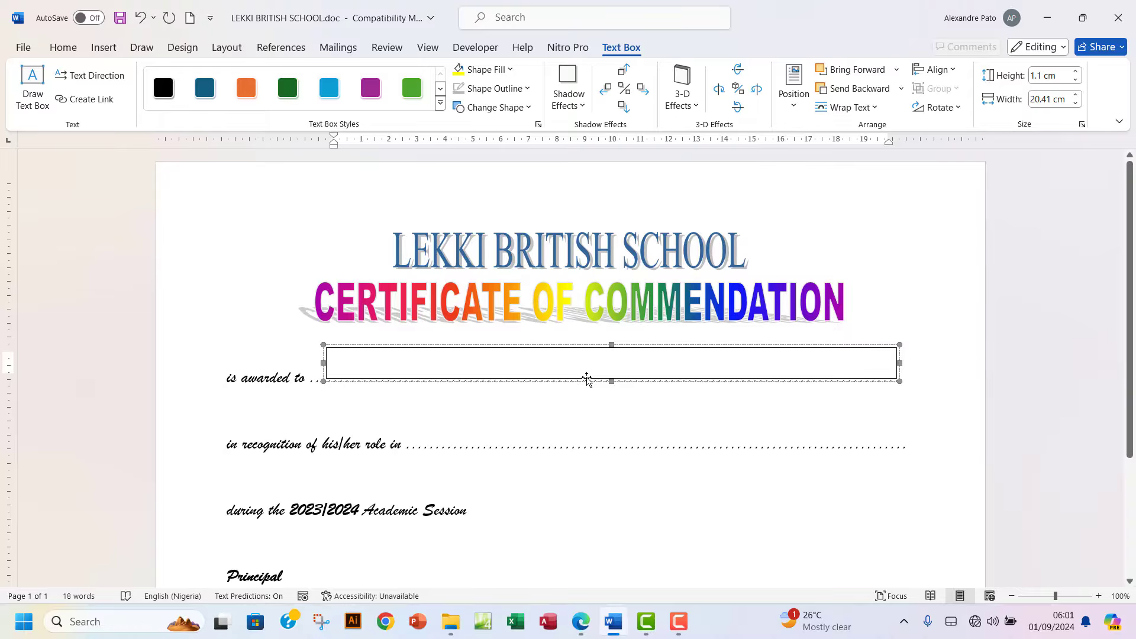
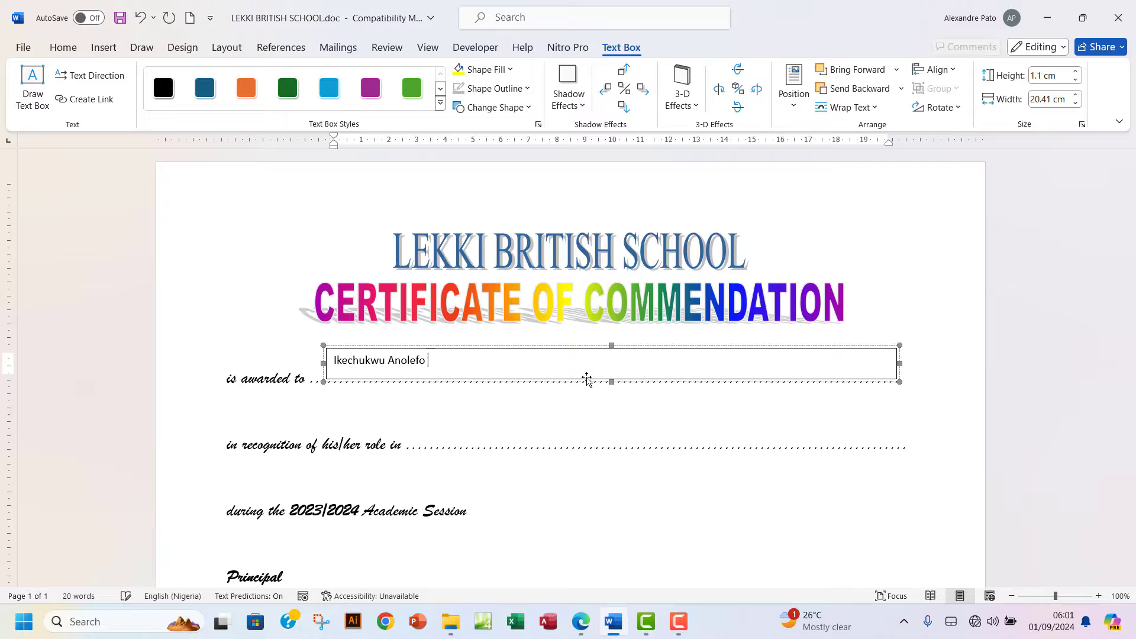
{"action": "type", "text": "12345678"}
{"action": "left_click", "coordinate": [578, 623]}
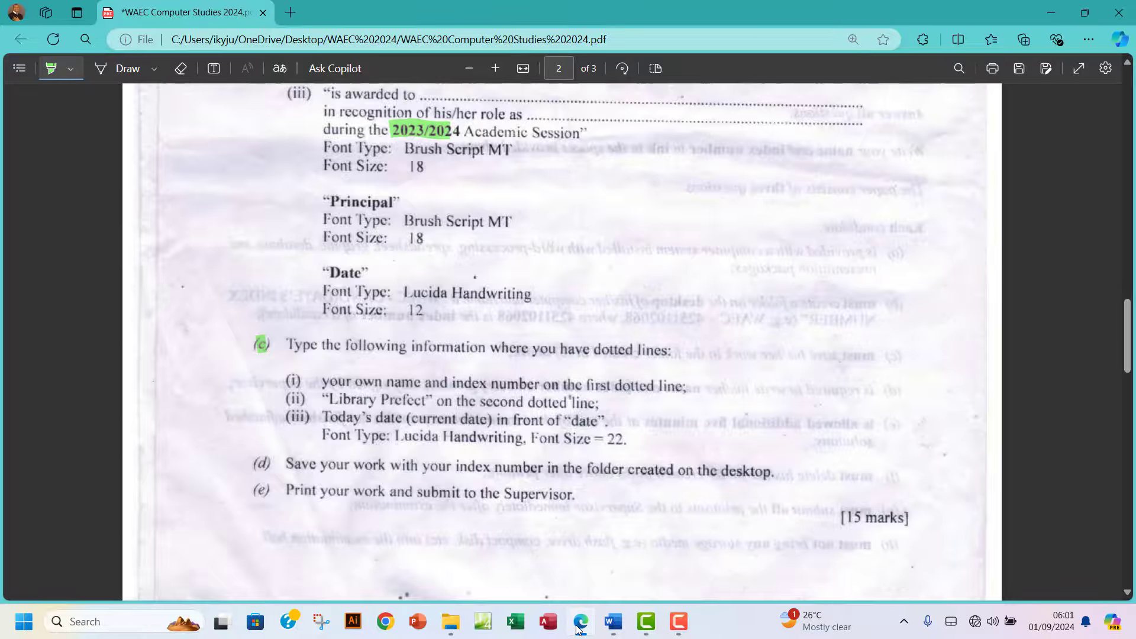
Copy the name text box onto the second dotted line and change its text to 'Library Prefect'.
{"action": "left_click", "coordinate": [578, 624]}
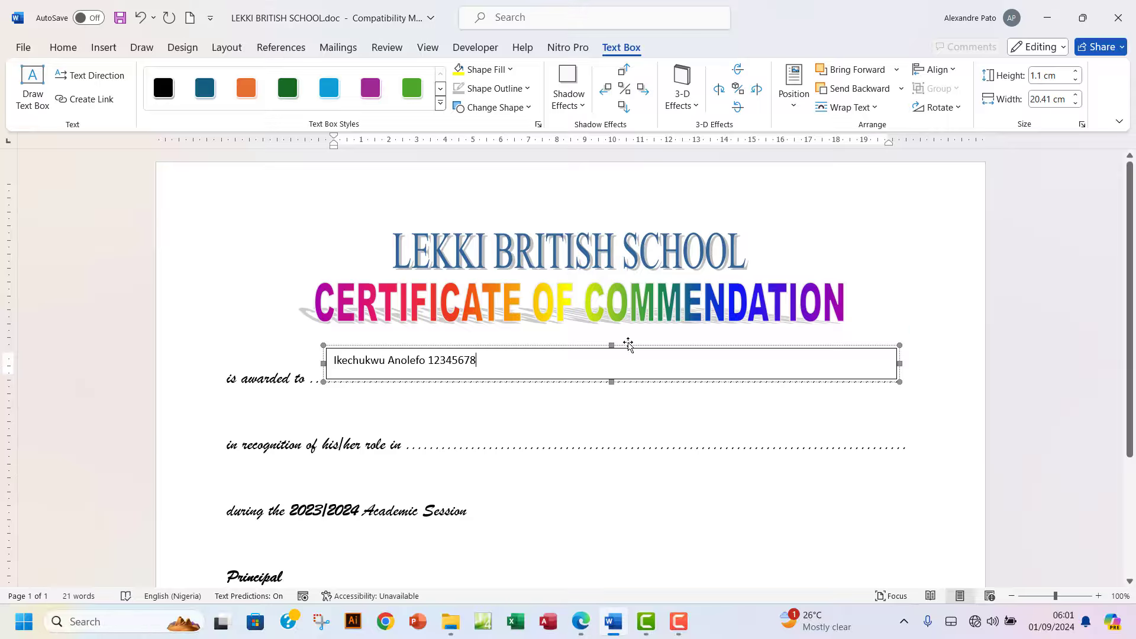
{"action": "left_click", "coordinate": [539, 348]}
{"action": "left_click", "coordinate": [950, 400]}
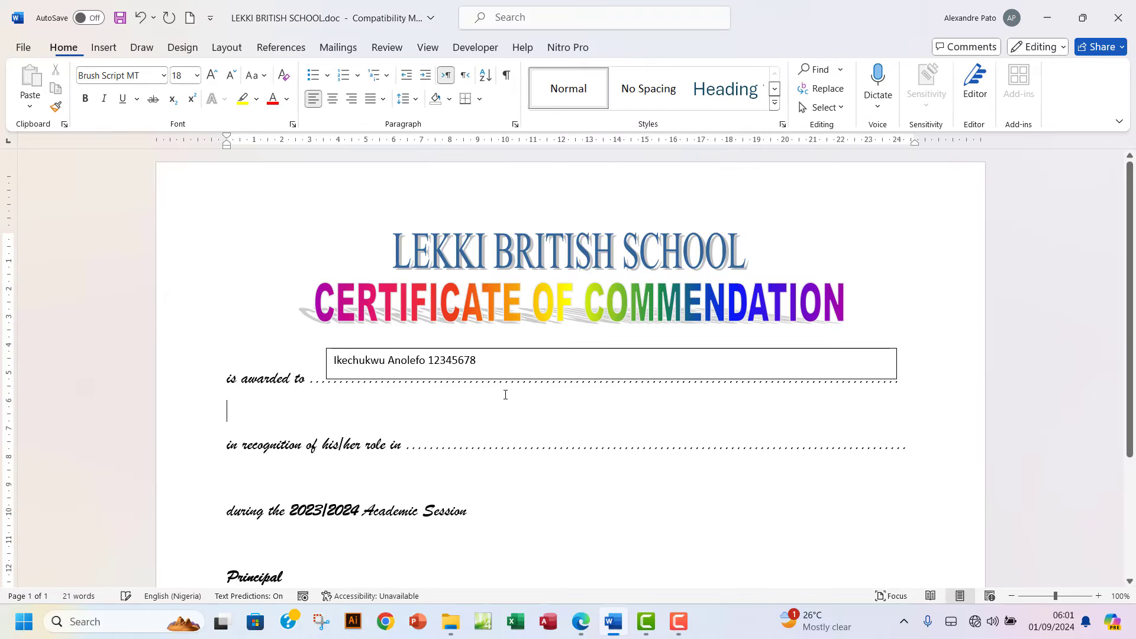
{"action": "left_click", "coordinate": [495, 349]}
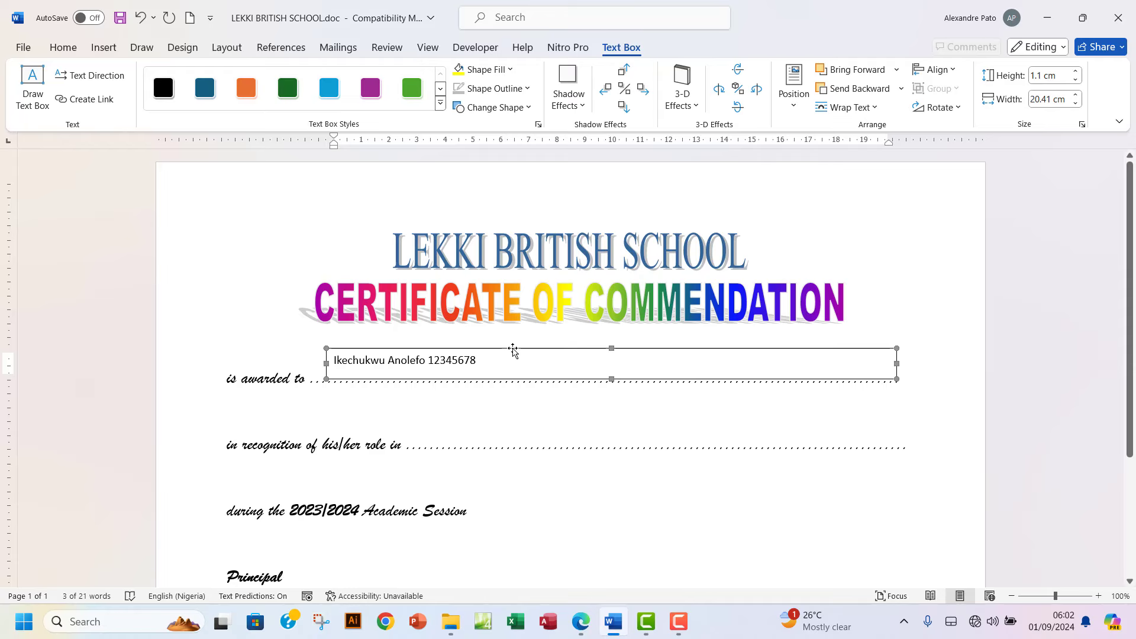
{"action": "left_click_drag", "start_coordinate": [512, 351], "coordinate": [426, 431]}
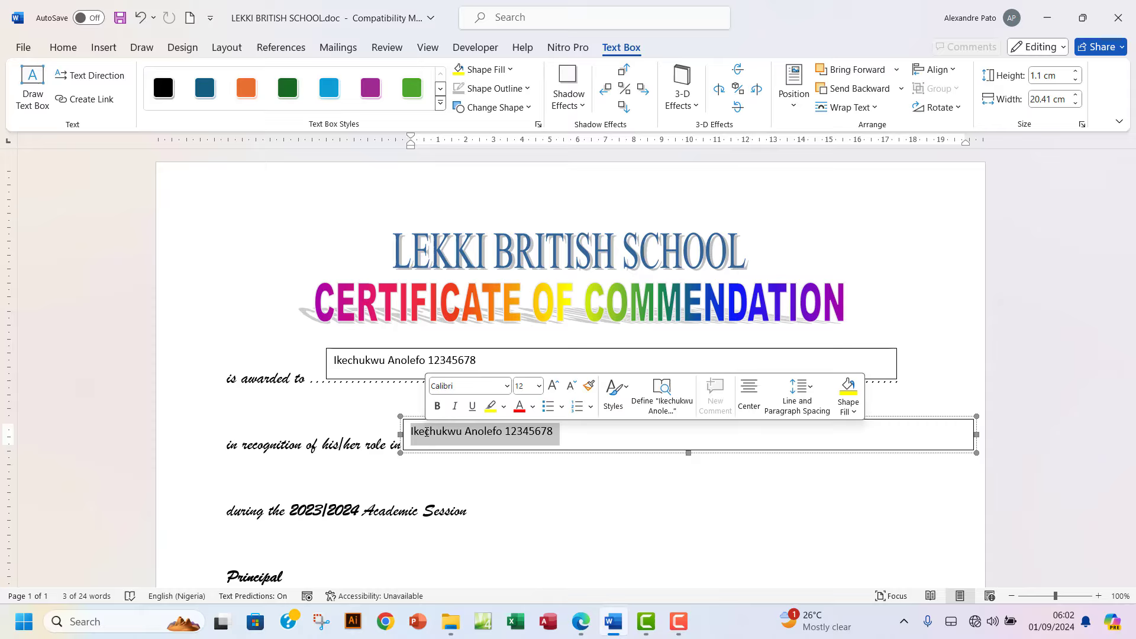
{"action": "key", "text": "BackSpace"}
{"action": "type", "text": "Li"}
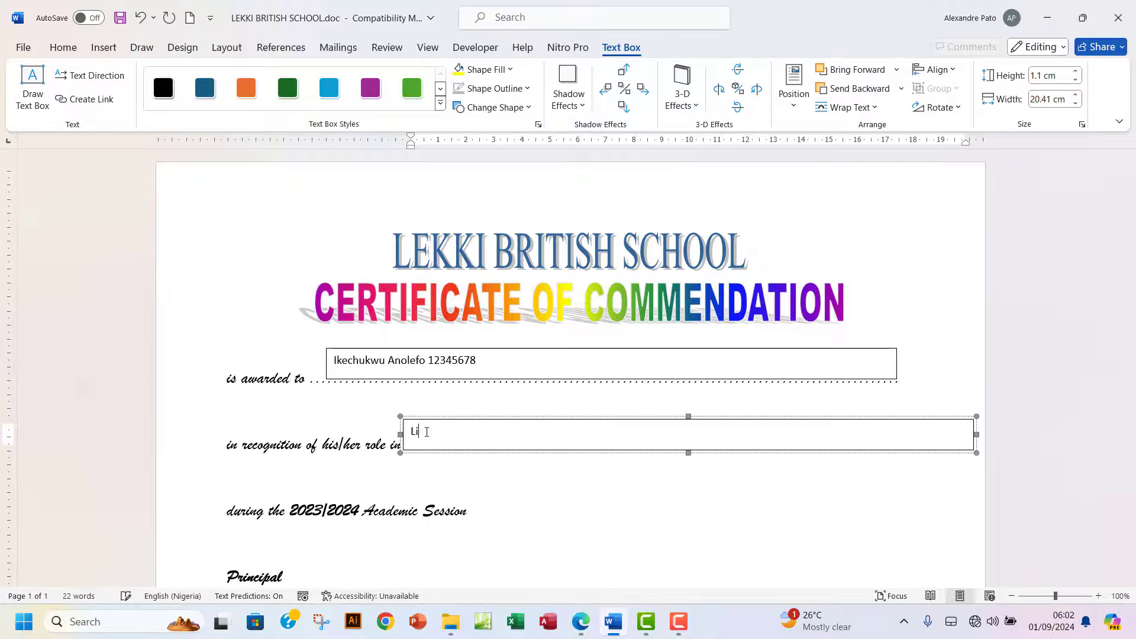
{"action": "type", "text": "brary Prefect"}
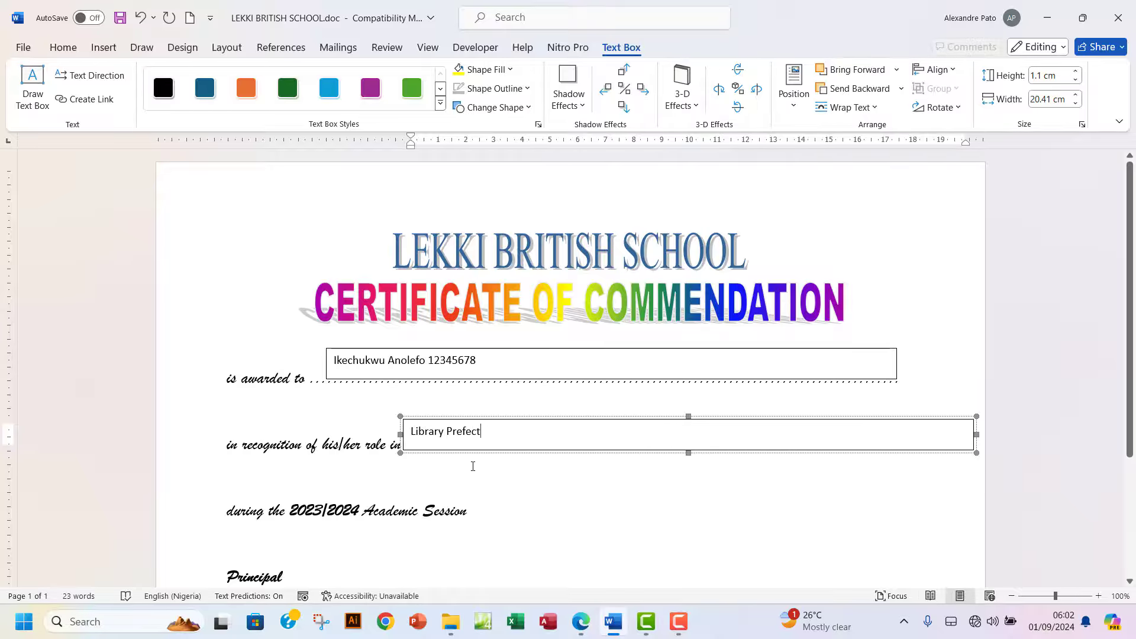
{"action": "left_click", "coordinate": [584, 621]}
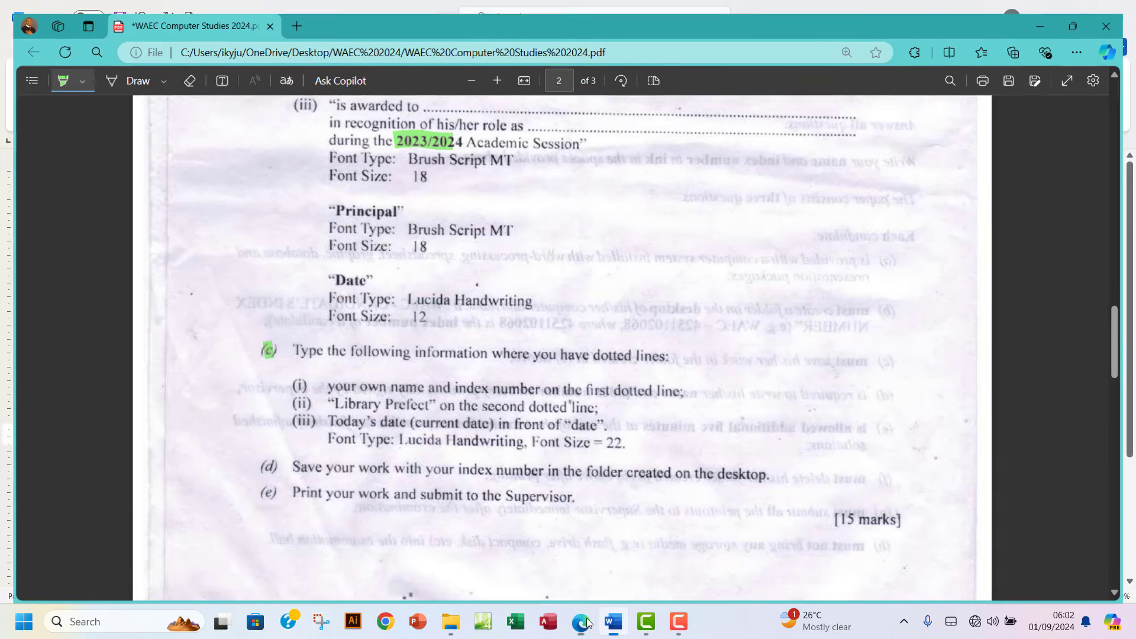
Insert the date in the '1 September 2024' format right after Date on the certificate.
{"action": "left_click", "coordinate": [588, 621]}
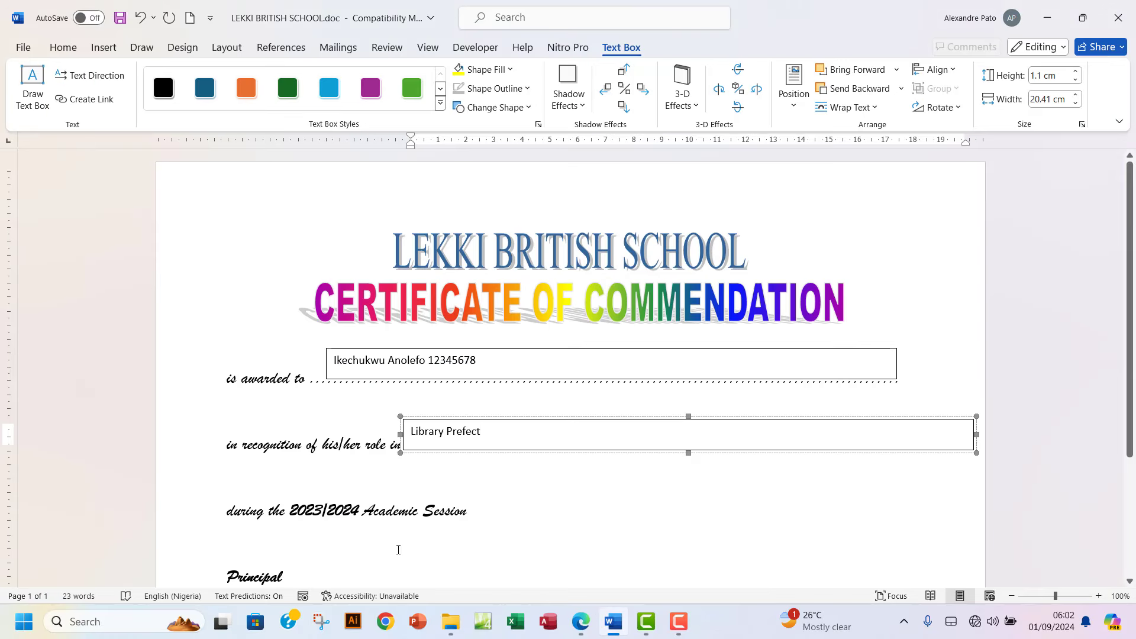
{"action": "scroll", "coordinate": [307, 541], "scroll_direction": "down", "scroll_amount": 3}
{"action": "left_click", "coordinate": [290, 535]}
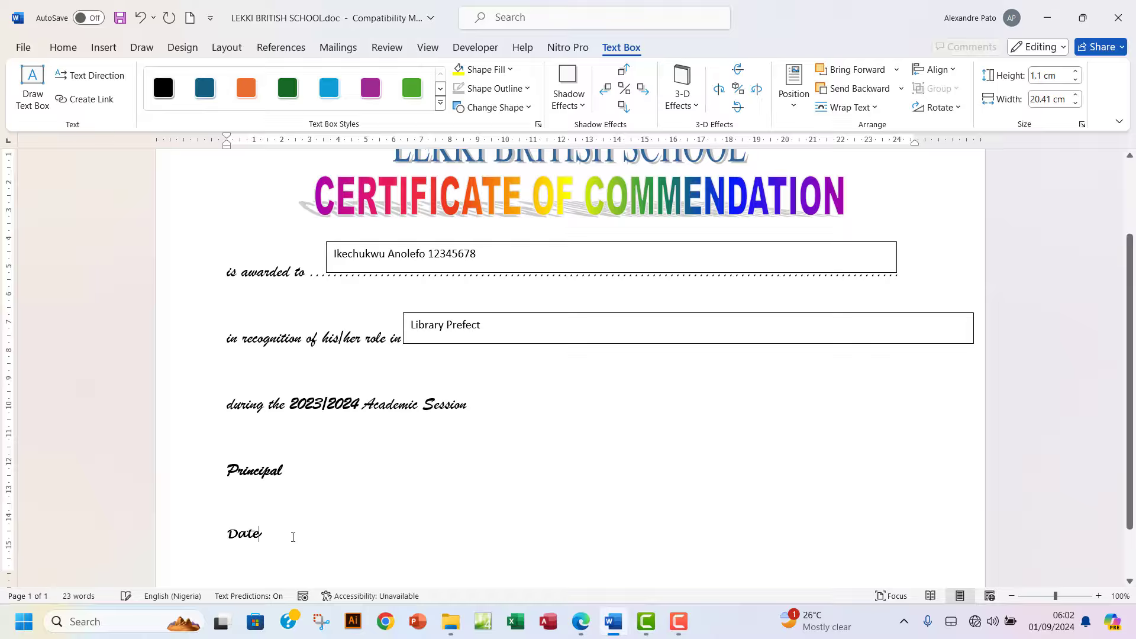
{"action": "left_click", "coordinate": [112, 52]}
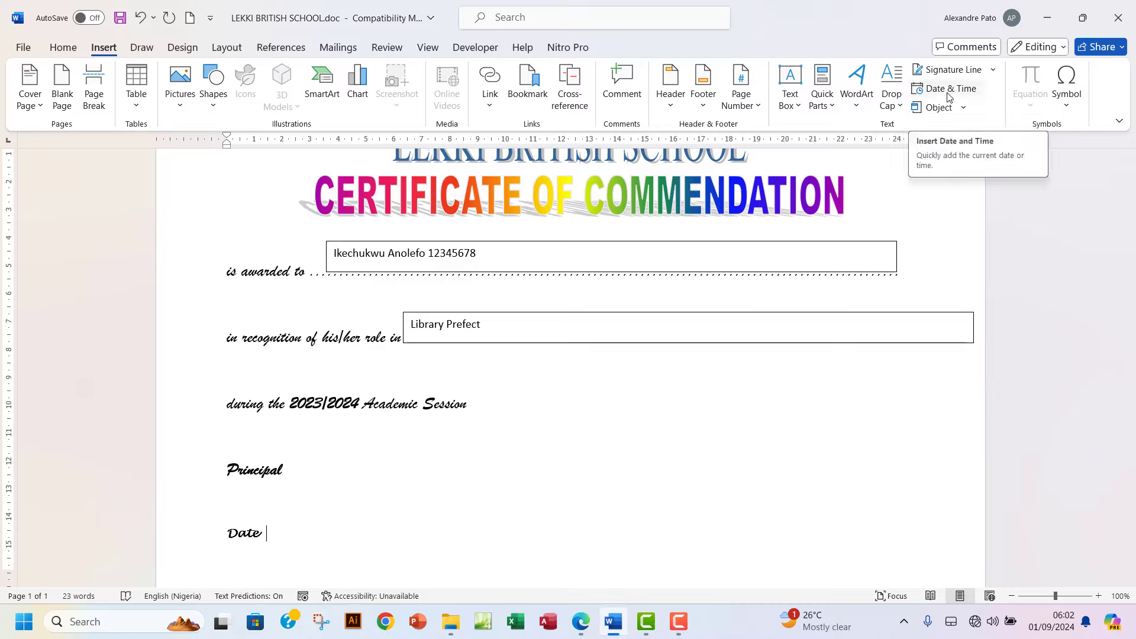
{"action": "left_click", "coordinate": [834, 109]}
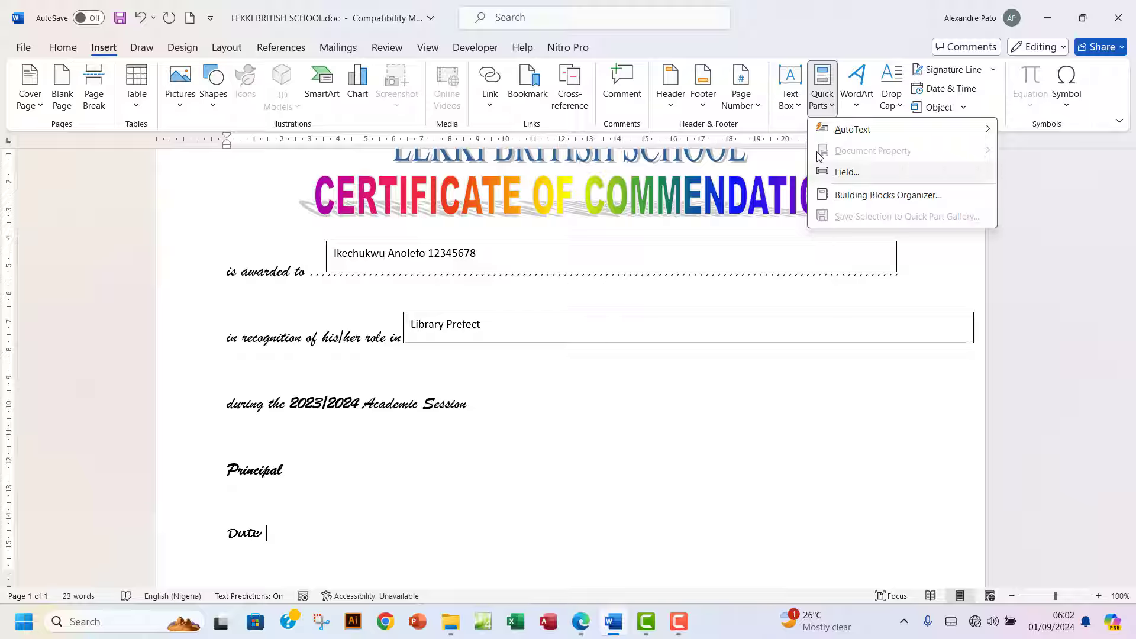
{"action": "mouse_move", "coordinate": [812, 134]}
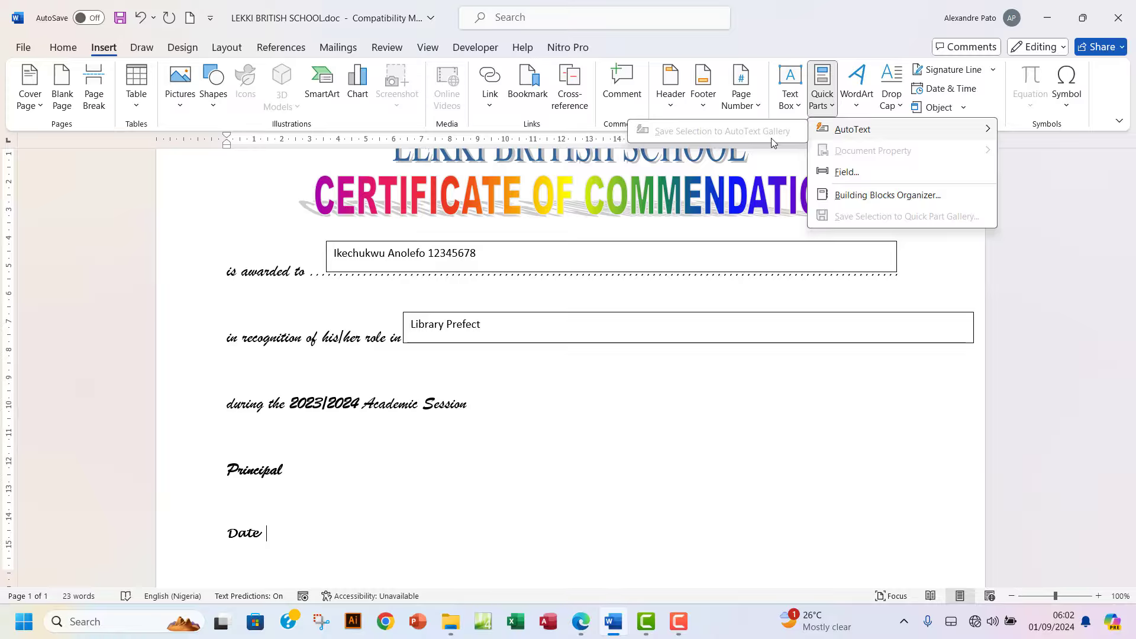
{"action": "left_click", "coordinate": [946, 94]}
{"action": "left_click", "coordinate": [945, 94]}
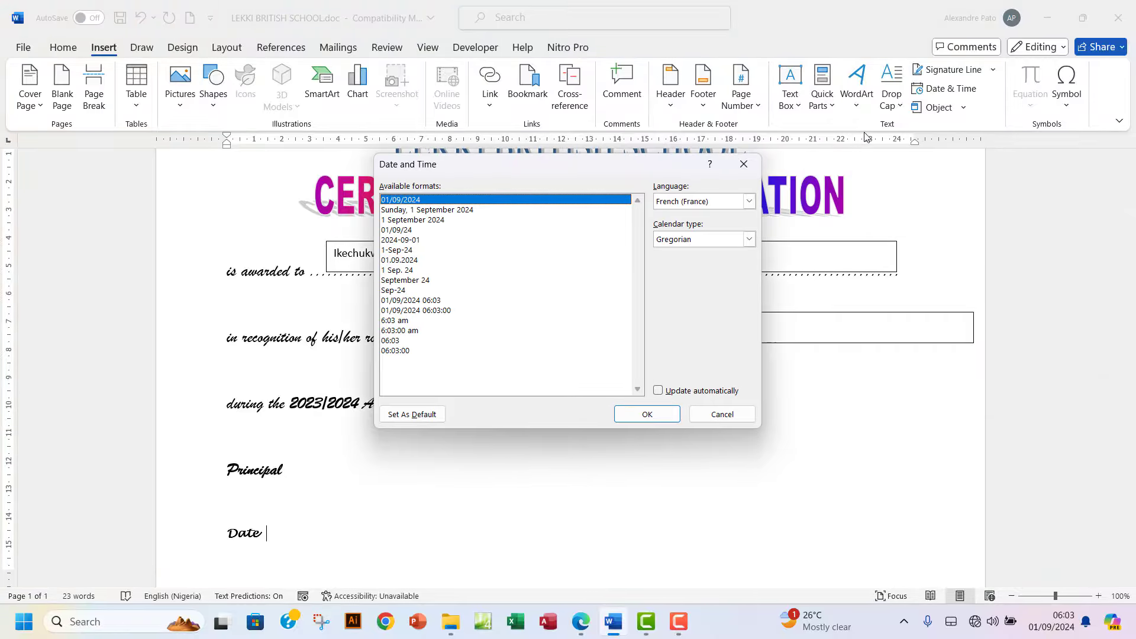
{"action": "left_click", "coordinate": [426, 222]}
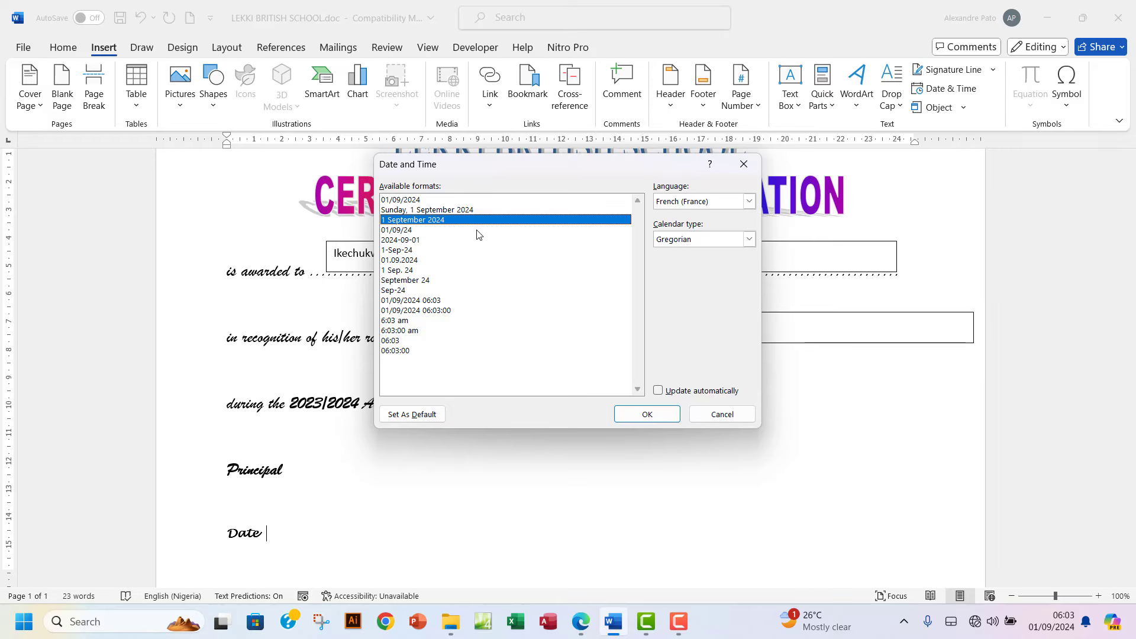
{"action": "left_click", "coordinate": [652, 414]}
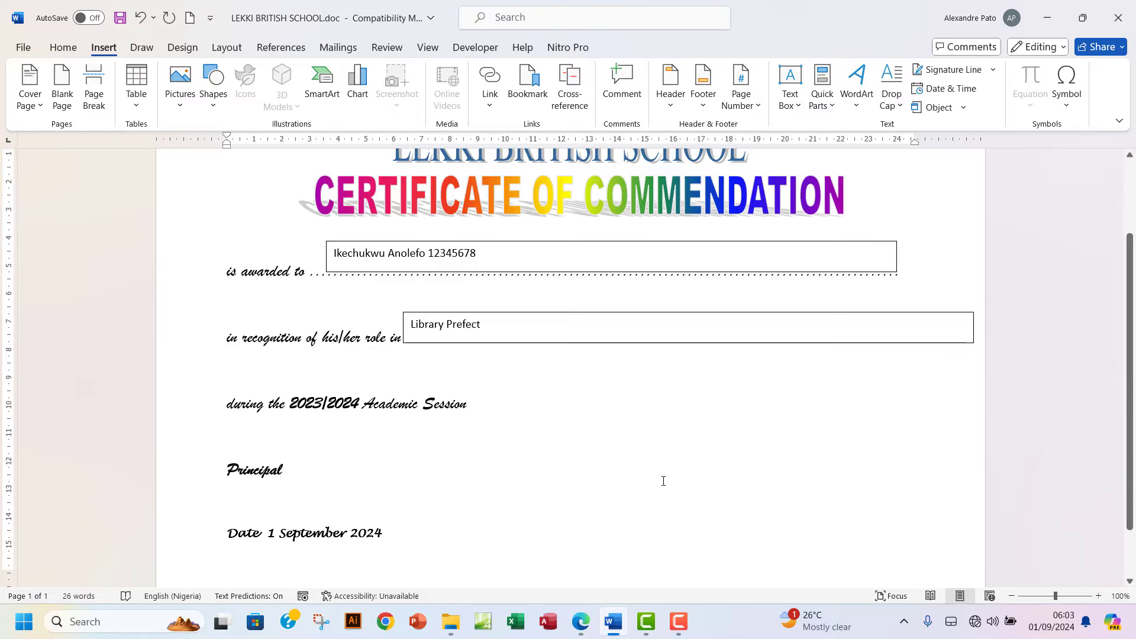
Set the name and index number text to the Lucida Handwriting font.
{"action": "left_click", "coordinate": [582, 622]}
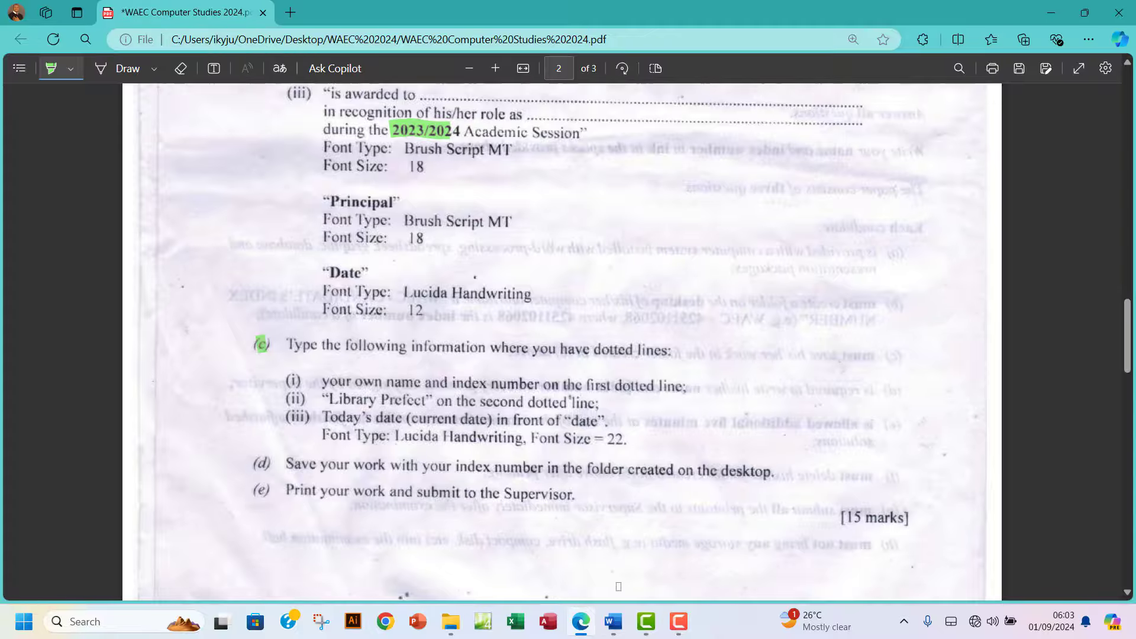
{"action": "left_click", "coordinate": [613, 627]}
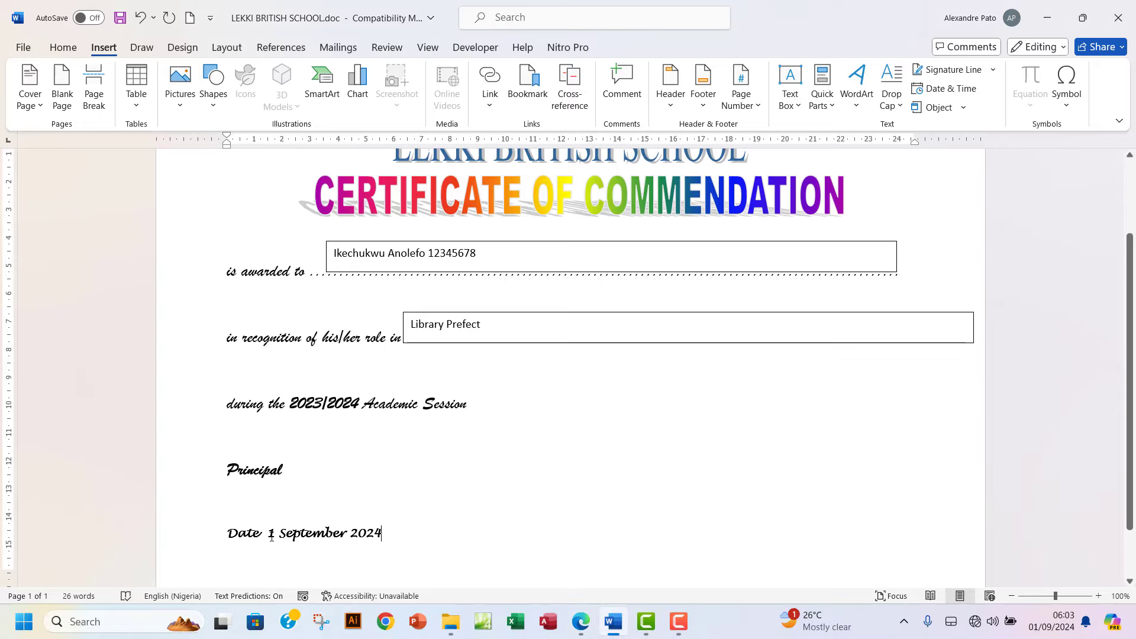
{"action": "left_click_drag", "start_coordinate": [271, 534], "coordinate": [381, 531]}
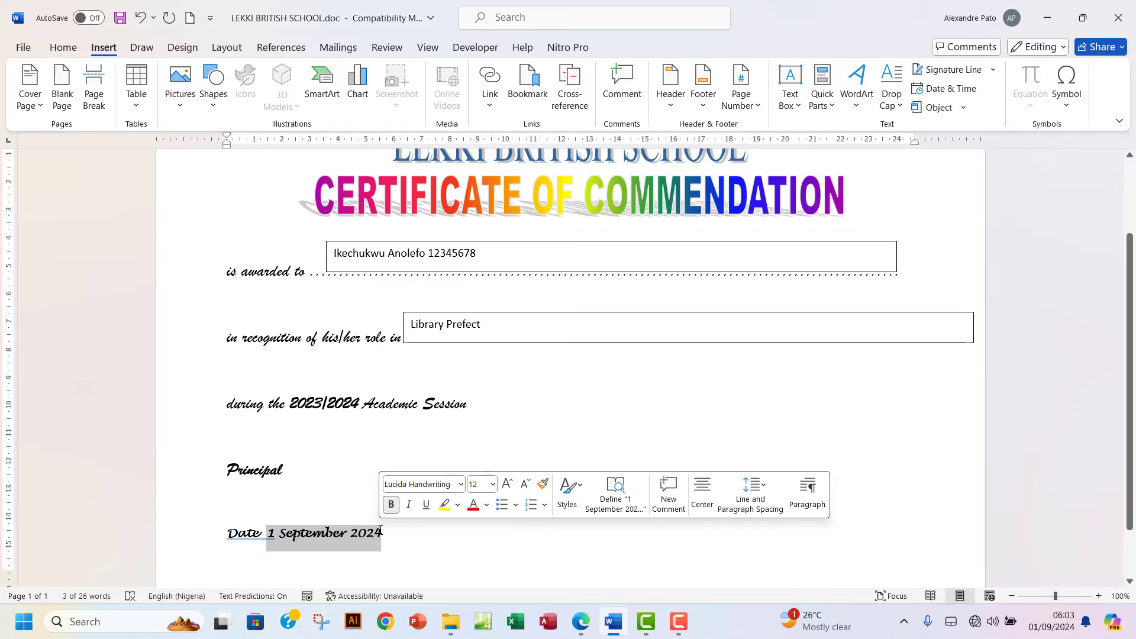
{"action": "left_click", "coordinate": [440, 253]}
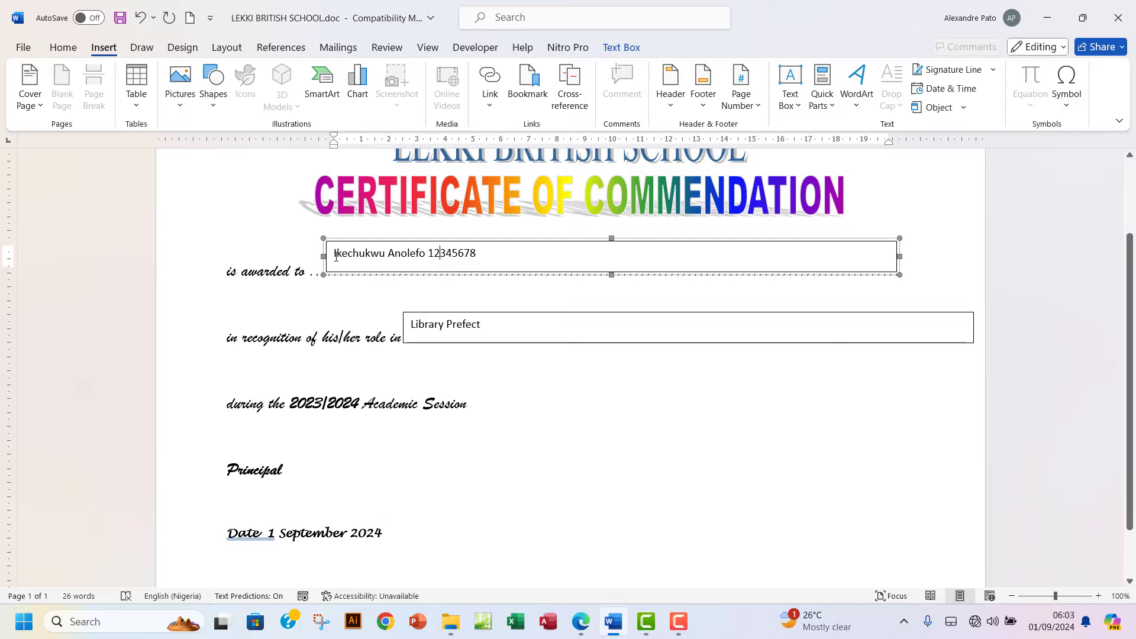
{"action": "left_click_drag", "start_coordinate": [334, 254], "coordinate": [483, 254]}
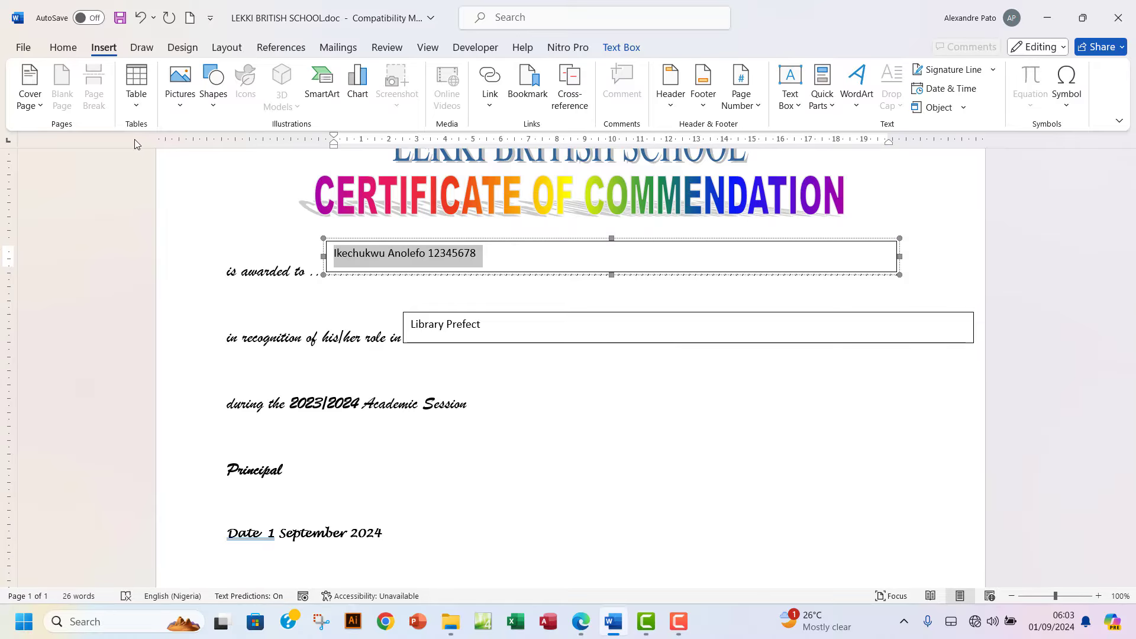
{"action": "left_click", "coordinate": [75, 53]}
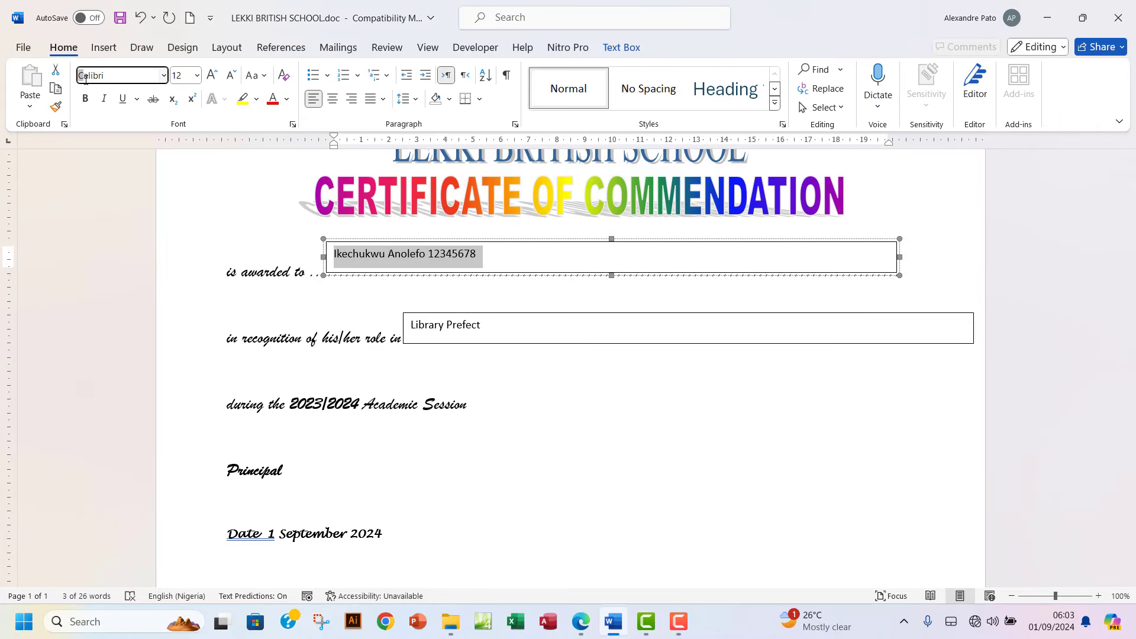
{"action": "left_click_drag", "start_coordinate": [132, 72], "coordinate": [63, 78]}
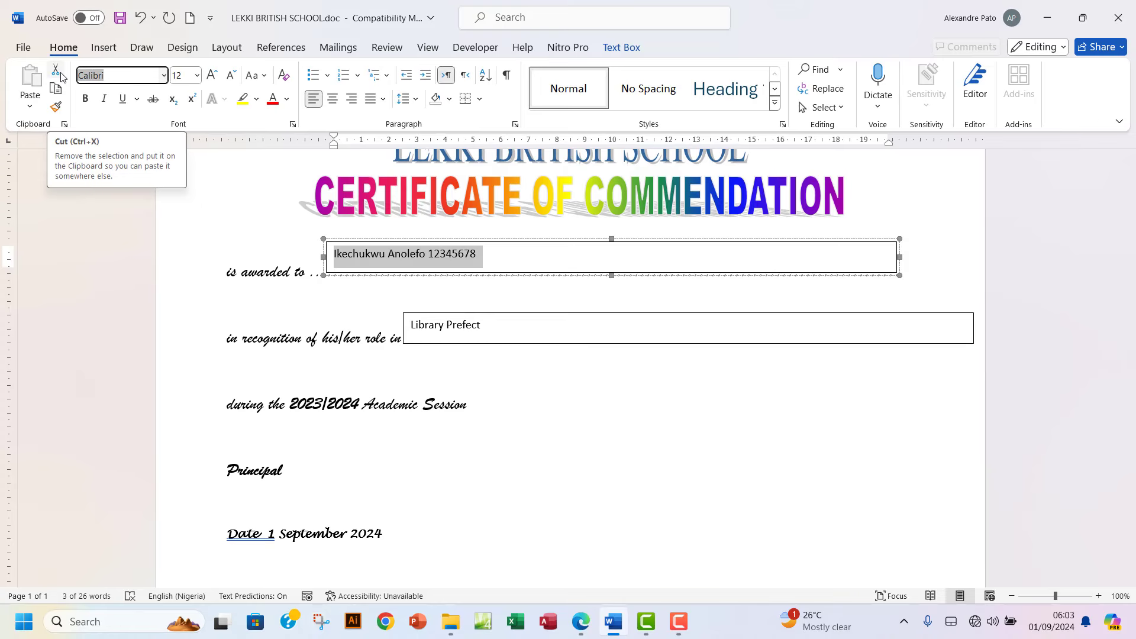
{"action": "type", "text": "Lucida Handwriting"}
{"action": "key", "text": "Return"}
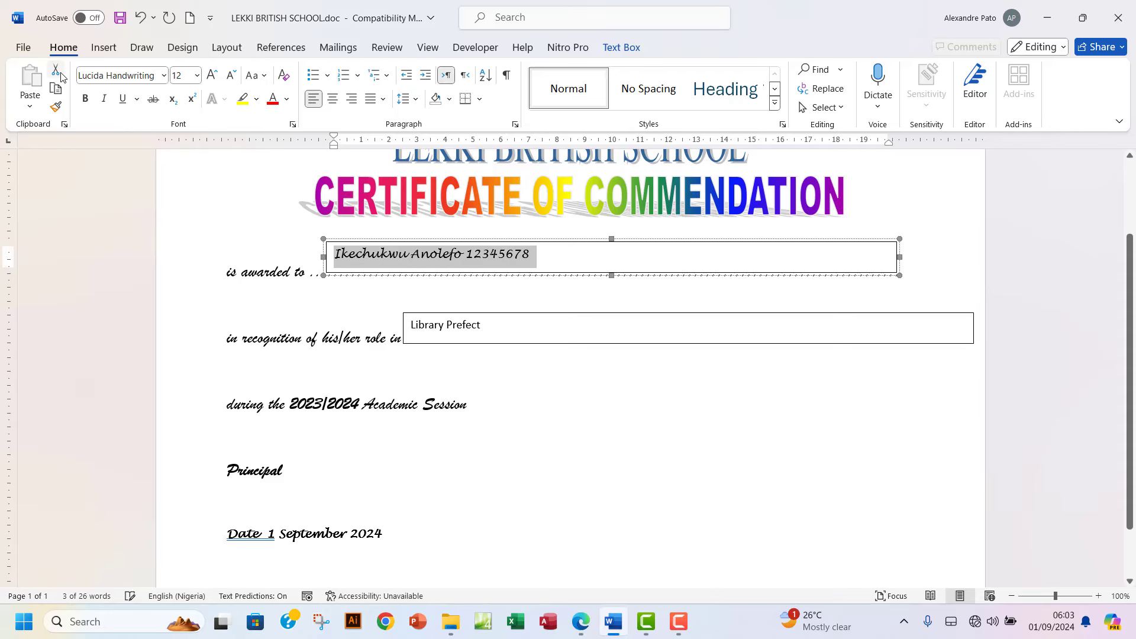
Copy the Lucida Handwriting font onto 'Library Prefect' with Format Painter.
{"action": "left_click_drag", "start_coordinate": [487, 326], "coordinate": [385, 331]}
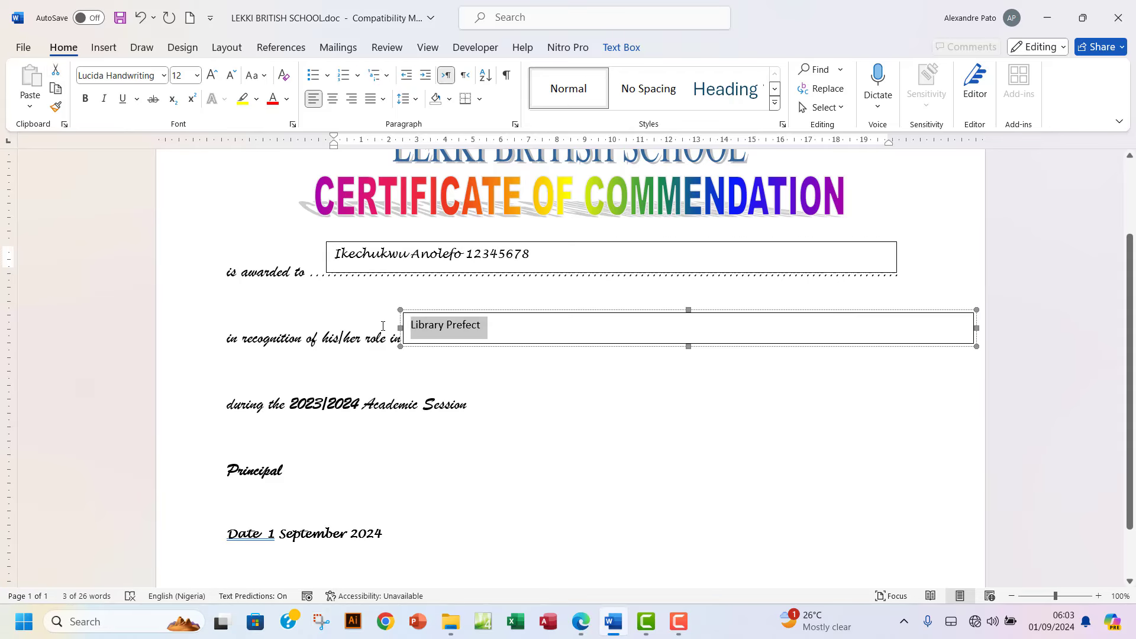
{"action": "left_click_drag", "start_coordinate": [144, 79], "coordinate": [74, 76]}
{"action": "left_click", "coordinate": [103, 86]}
{"action": "left_click", "coordinate": [135, 76]}
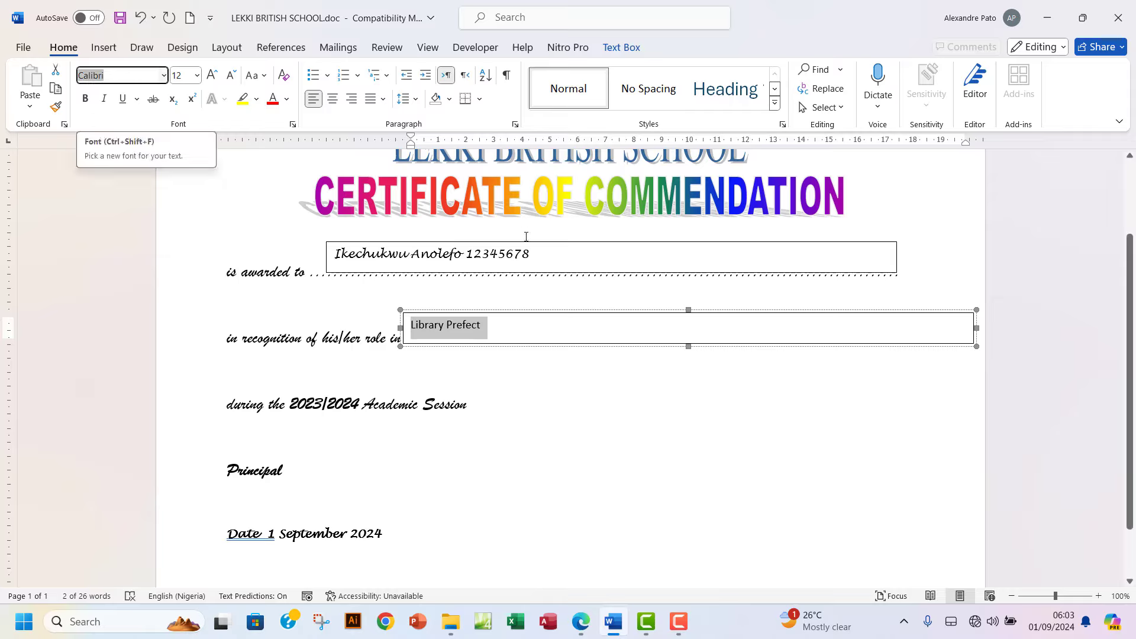
{"action": "left_click_drag", "start_coordinate": [535, 256], "coordinate": [393, 259]}
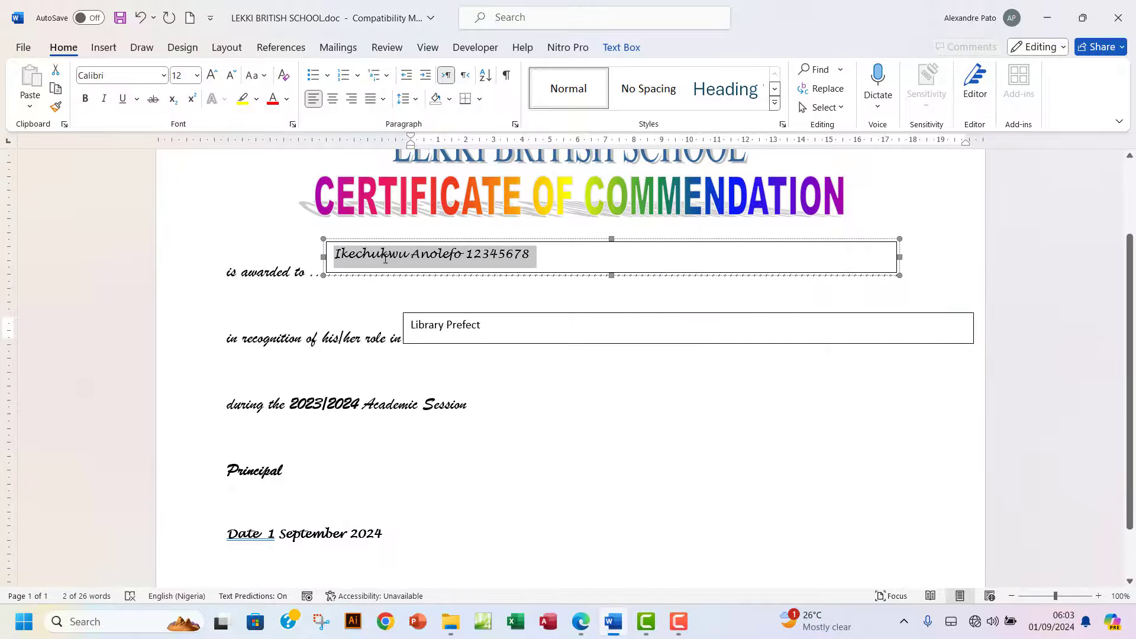
{"action": "left_click", "coordinate": [56, 106]}
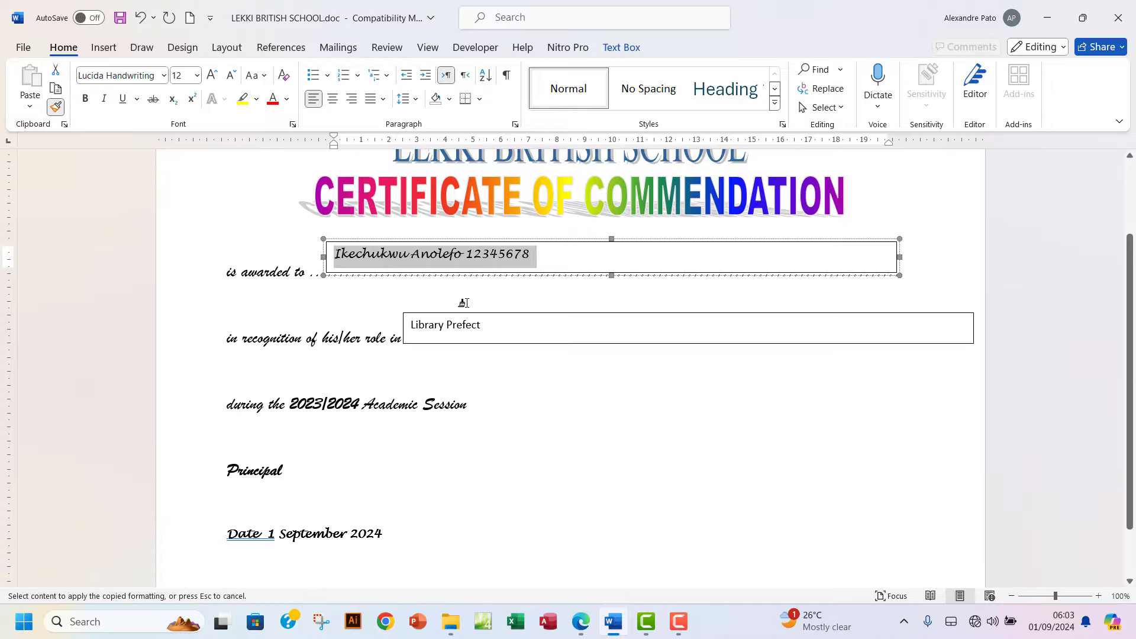
{"action": "left_click_drag", "start_coordinate": [483, 325], "coordinate": [407, 326]}
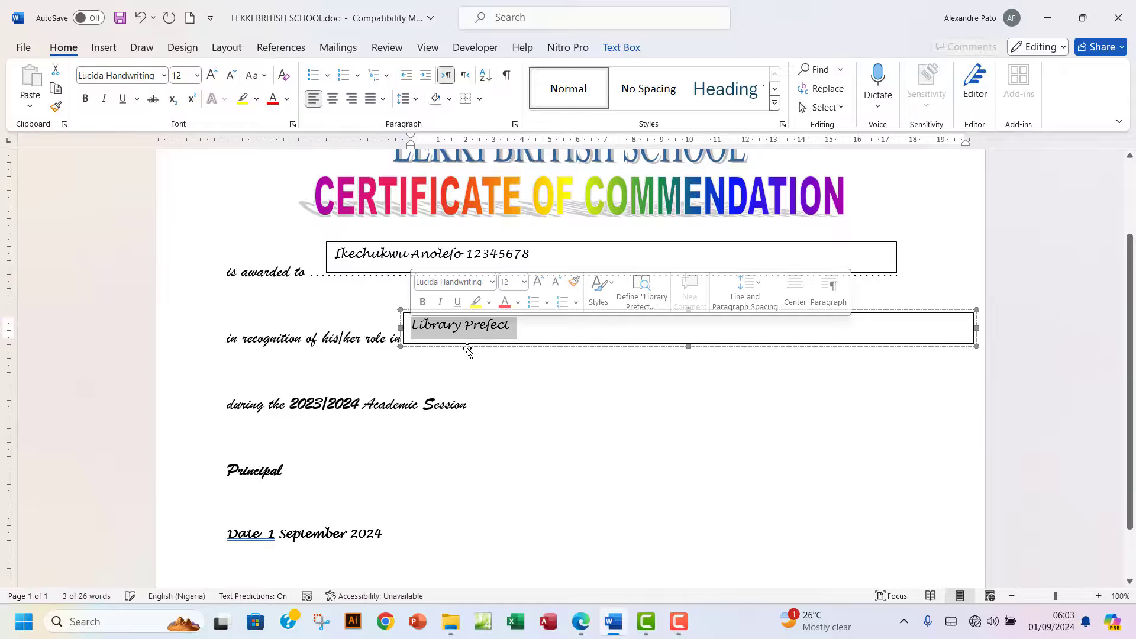
{"action": "left_click", "coordinate": [581, 622]}
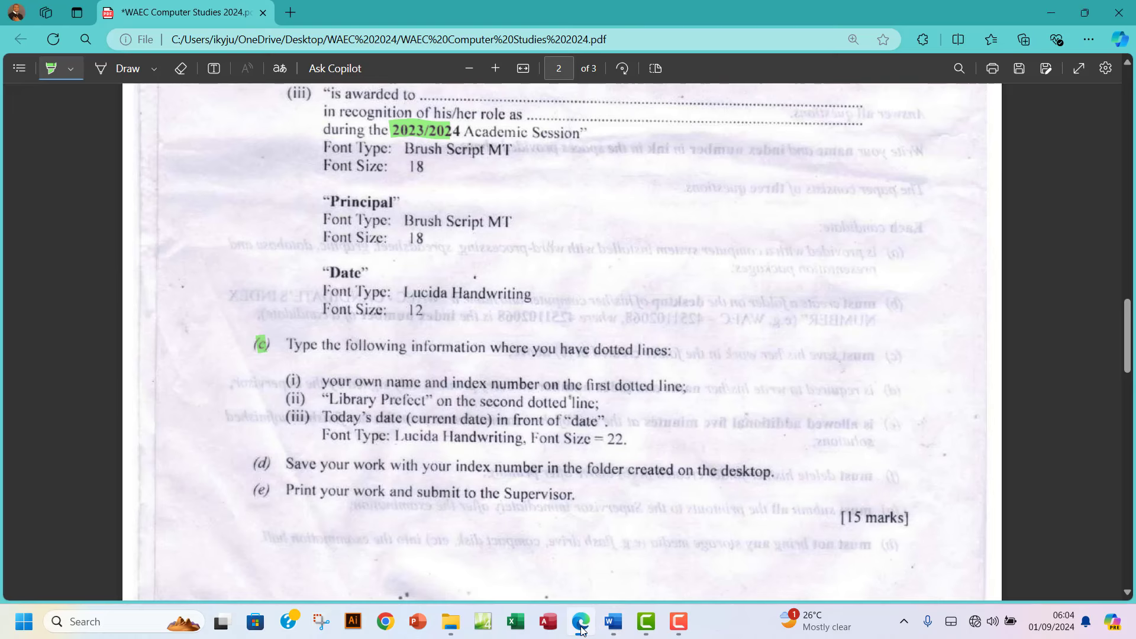
Set the name line, the 'Library Prefect' line and the '1 September 2024' date to 22 pt.
{"action": "left_click", "coordinate": [581, 622]}
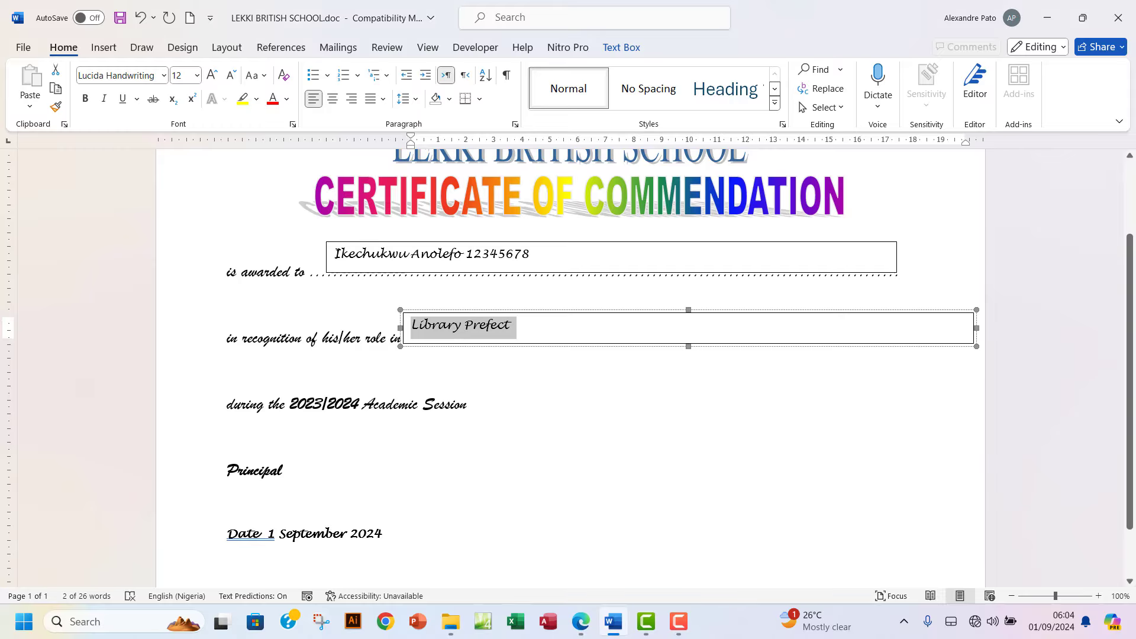
{"action": "left_click_drag", "start_coordinate": [333, 254], "coordinate": [545, 257]}
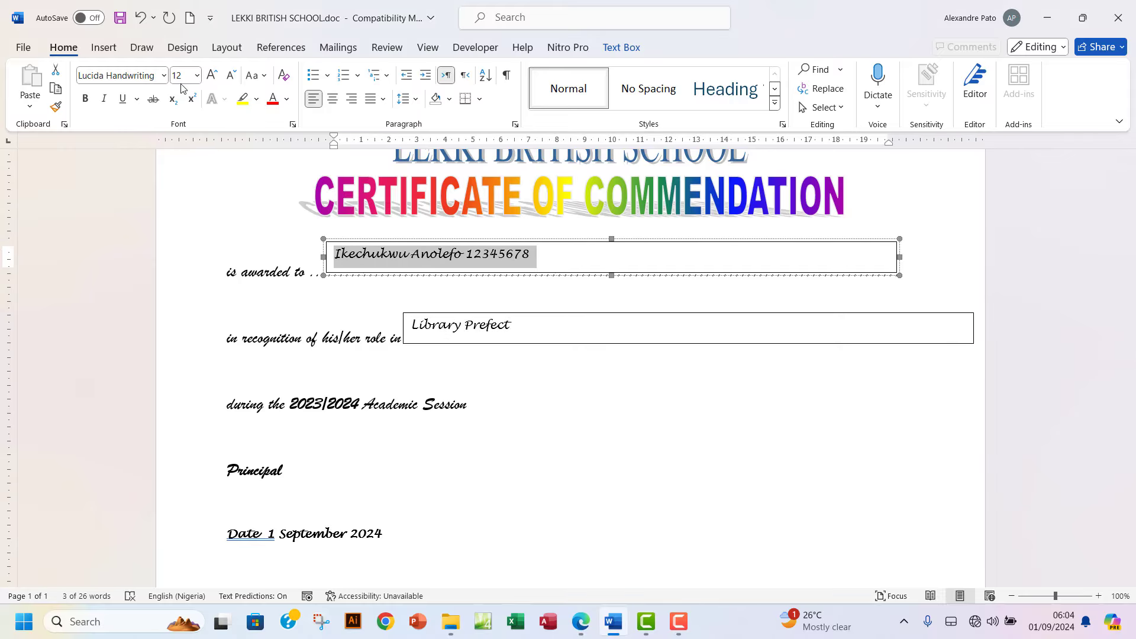
{"action": "left_click", "coordinate": [197, 75]}
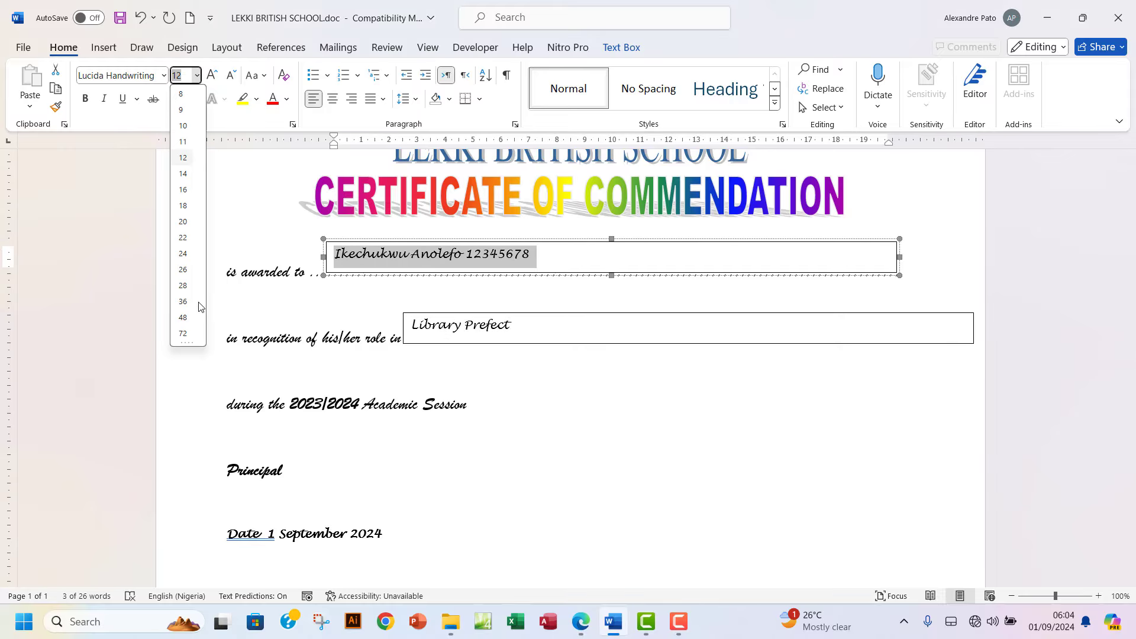
{"action": "left_click", "coordinate": [183, 238]}
{"action": "triple_click", "coordinate": [504, 328]}
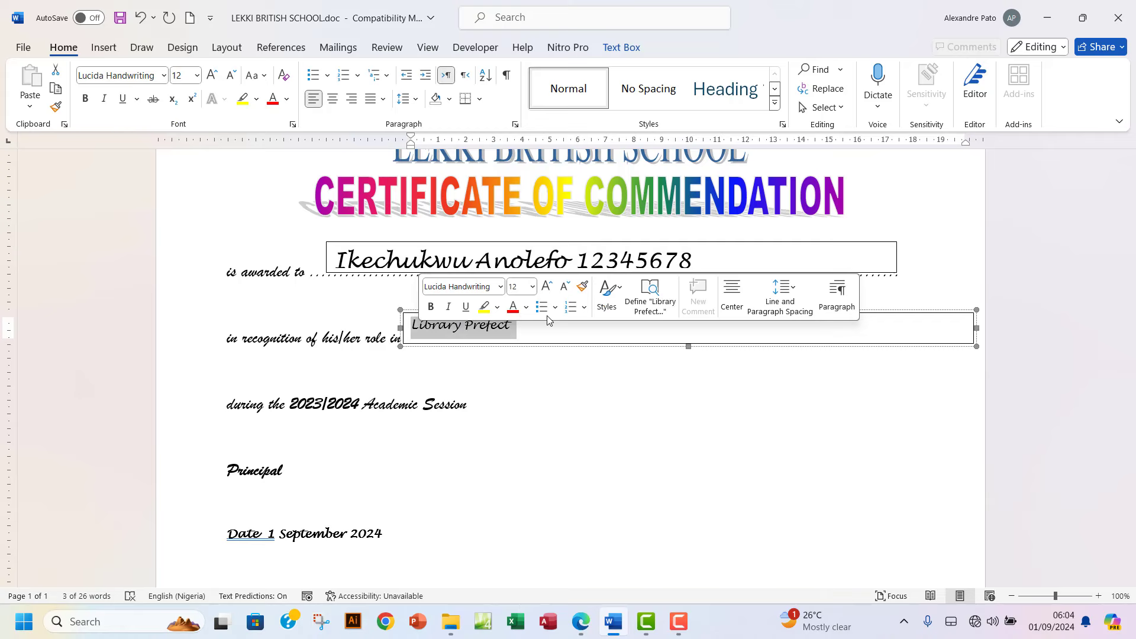
{"action": "left_click", "coordinate": [532, 286]}
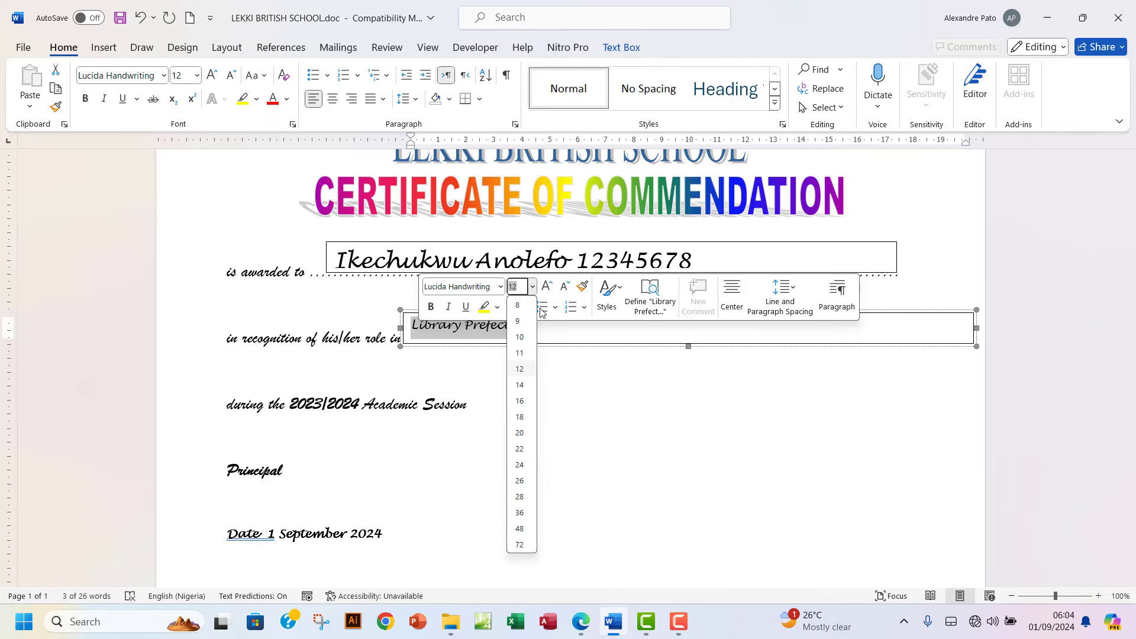
{"action": "left_click", "coordinate": [520, 448]}
{"action": "left_click_drag", "start_coordinate": [388, 536], "coordinate": [226, 535]}
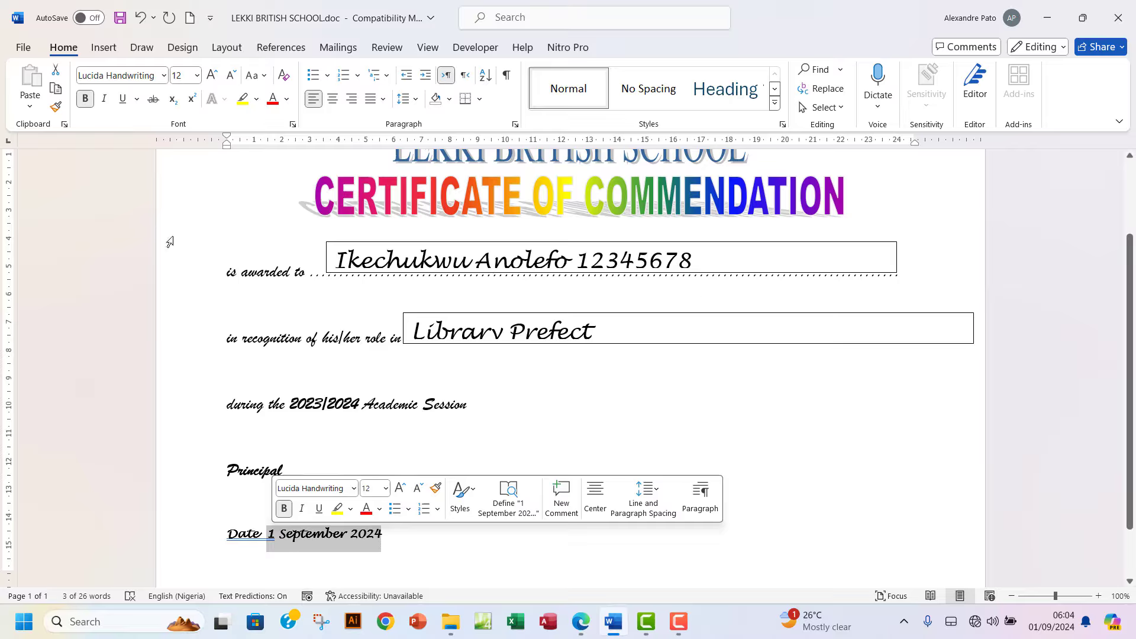
{"action": "left_click", "coordinate": [197, 76]}
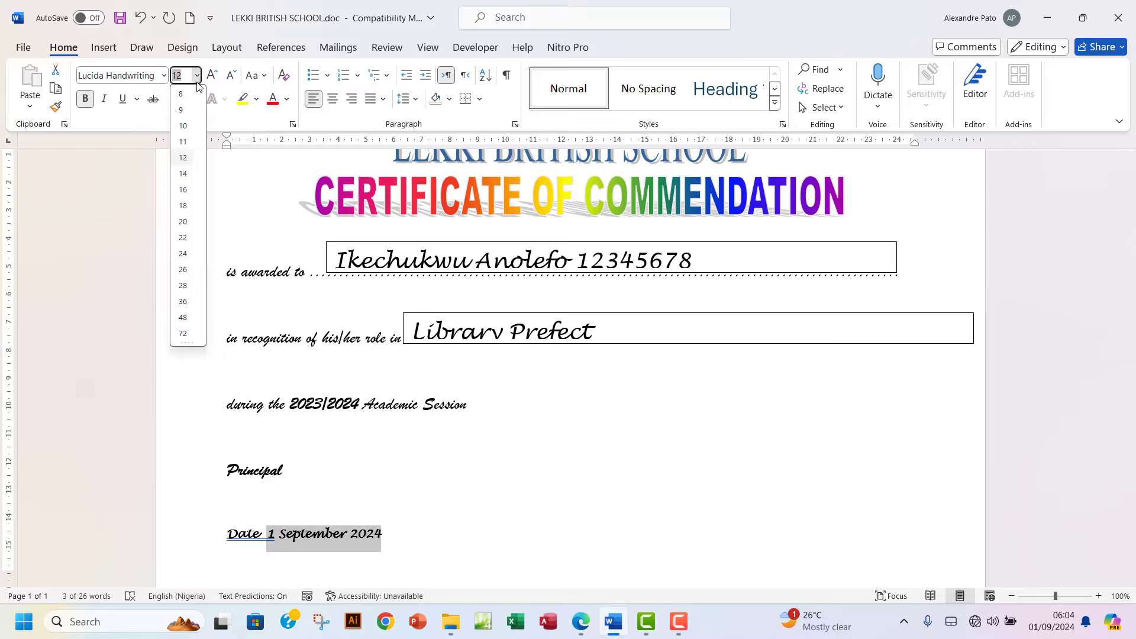
{"action": "left_click", "coordinate": [183, 239]}
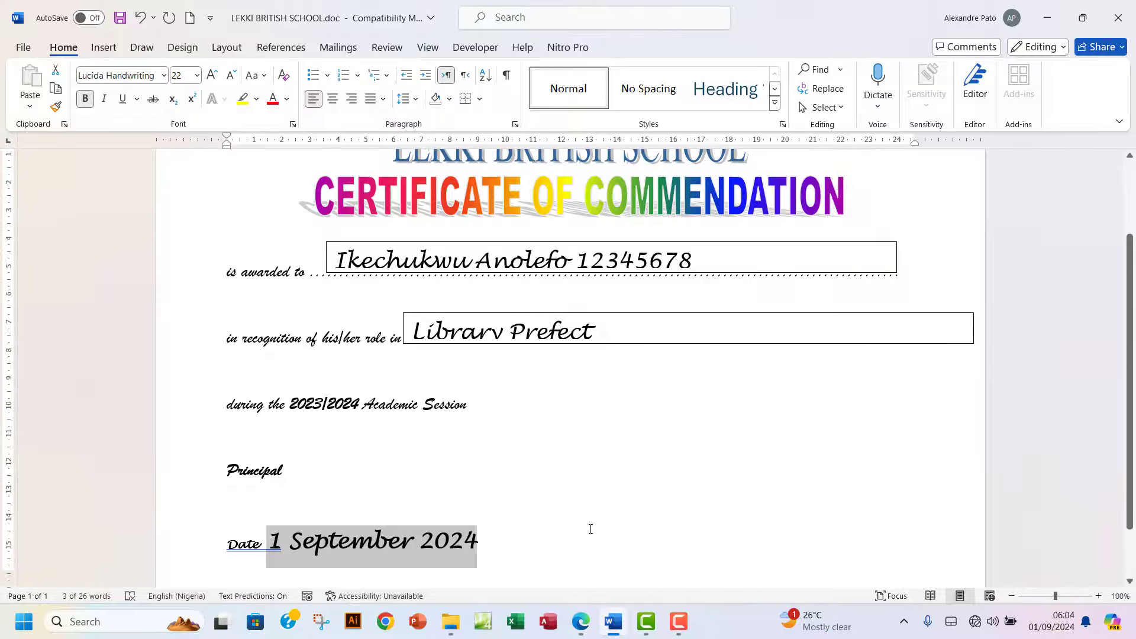
Move the name text box slightly right and narrow it so more dotted line shows.
{"action": "left_click", "coordinate": [582, 624]}
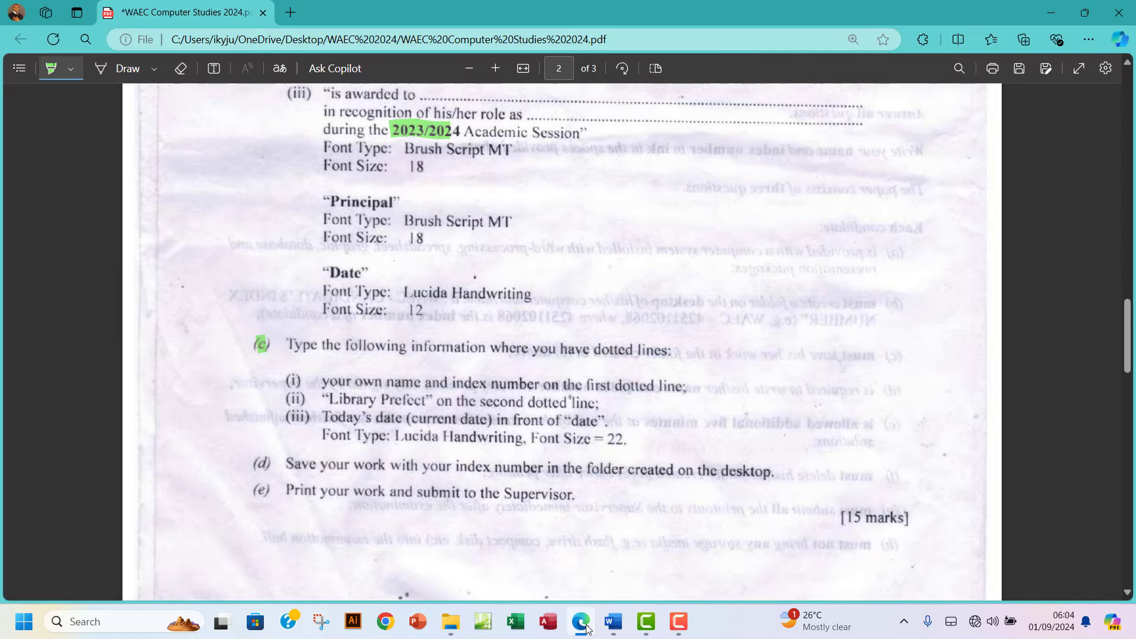
{"action": "left_click", "coordinate": [587, 629]}
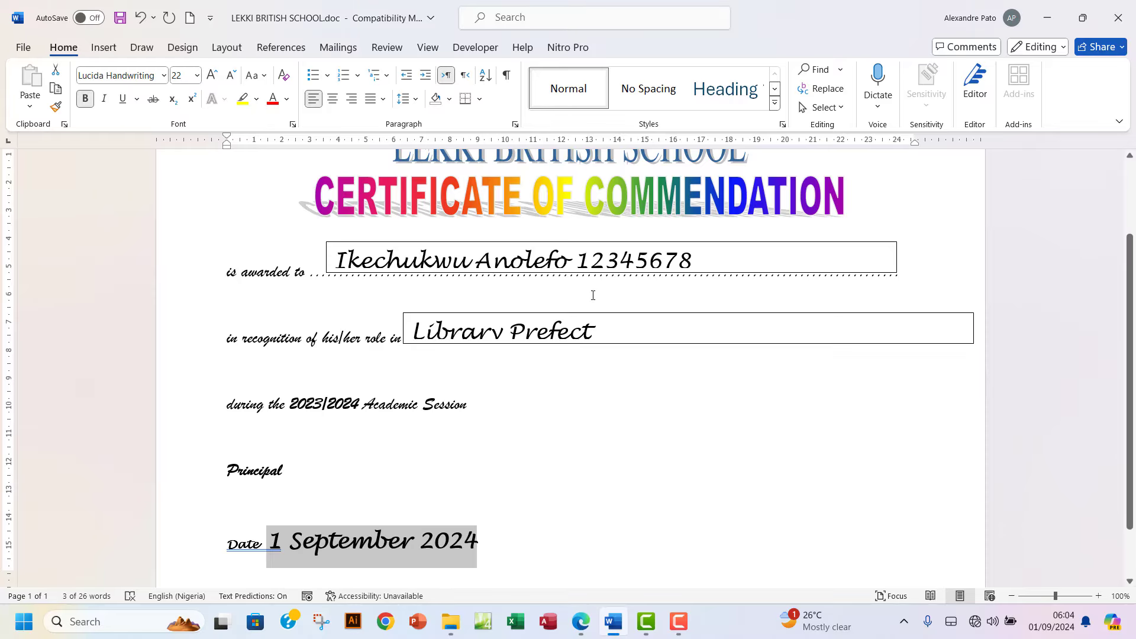
{"action": "left_click_drag", "start_coordinate": [529, 245], "coordinate": [559, 245]}
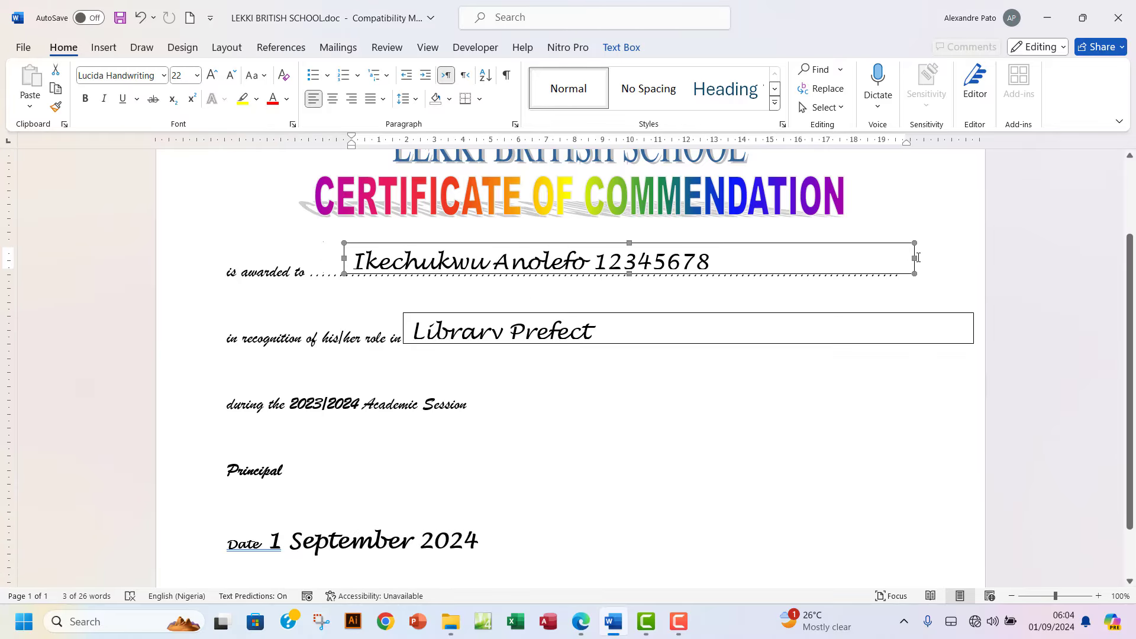
{"action": "left_click_drag", "start_coordinate": [914, 259], "coordinate": [745, 259]}
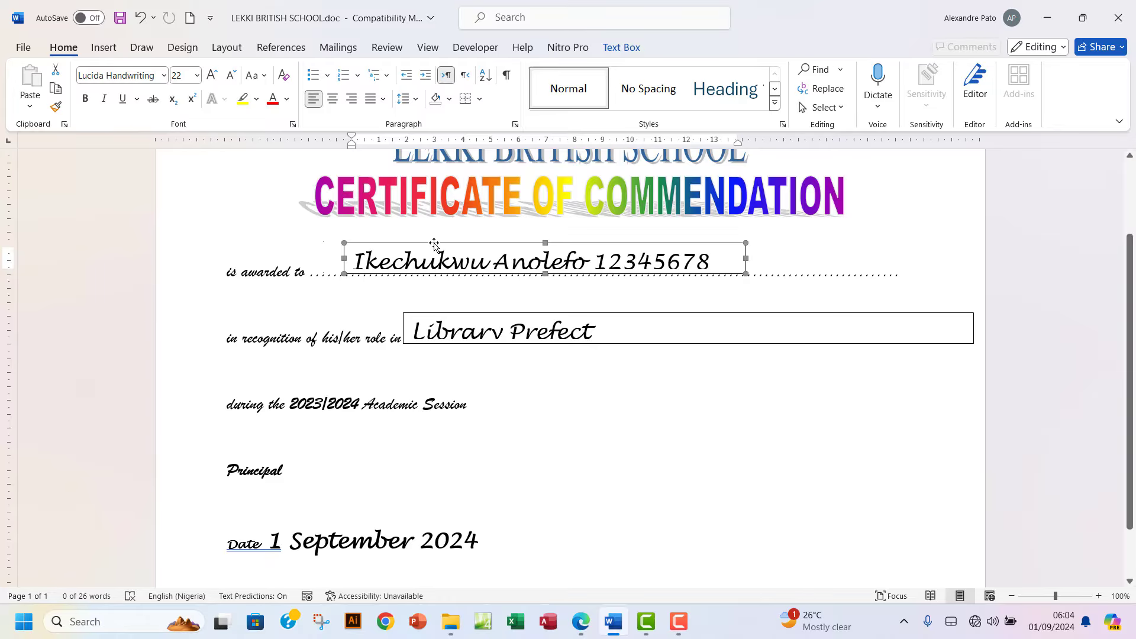
Try fill options on the name text box, setting its fill to white in Format Text Box.
{"action": "left_click", "coordinate": [626, 51]}
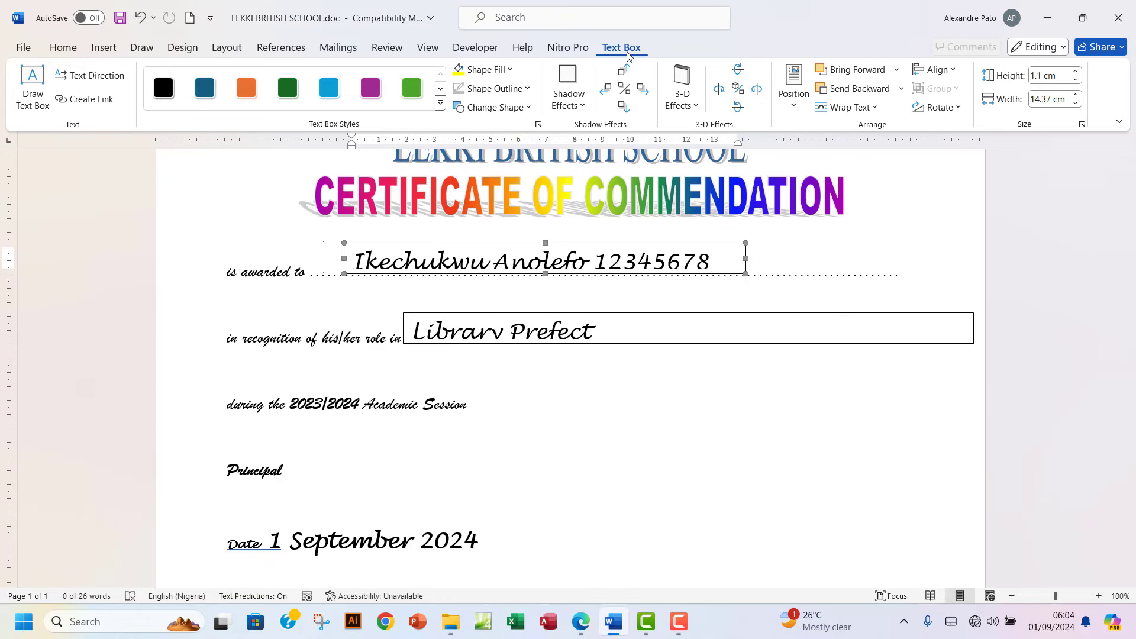
{"action": "left_click", "coordinate": [512, 71]}
{"action": "left_click", "coordinate": [490, 260]}
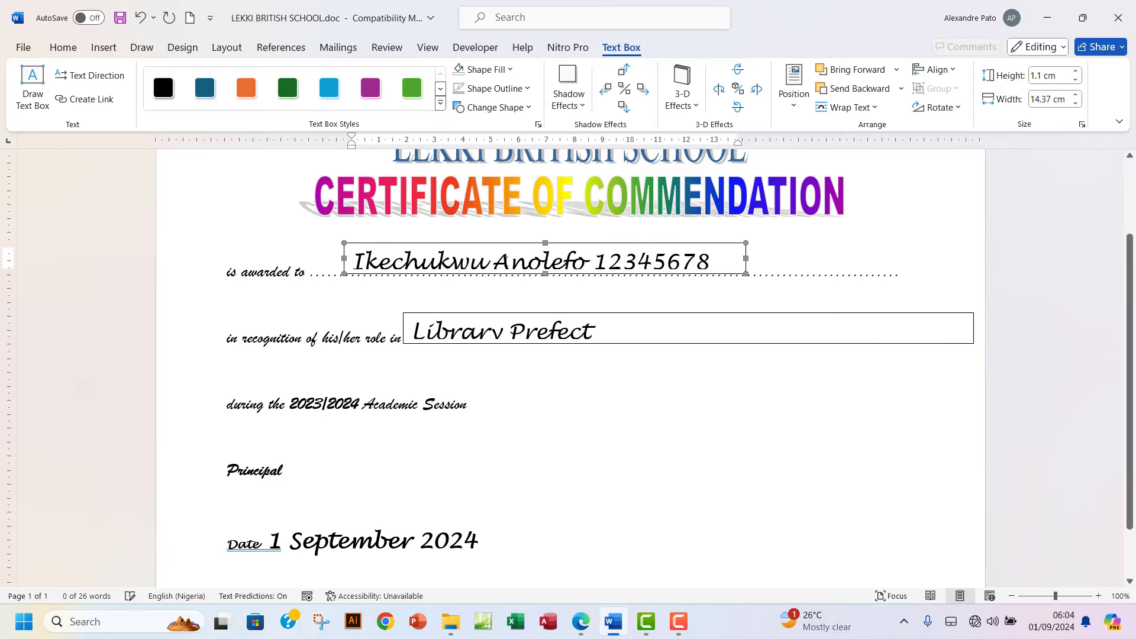
{"action": "left_click", "coordinate": [527, 89]}
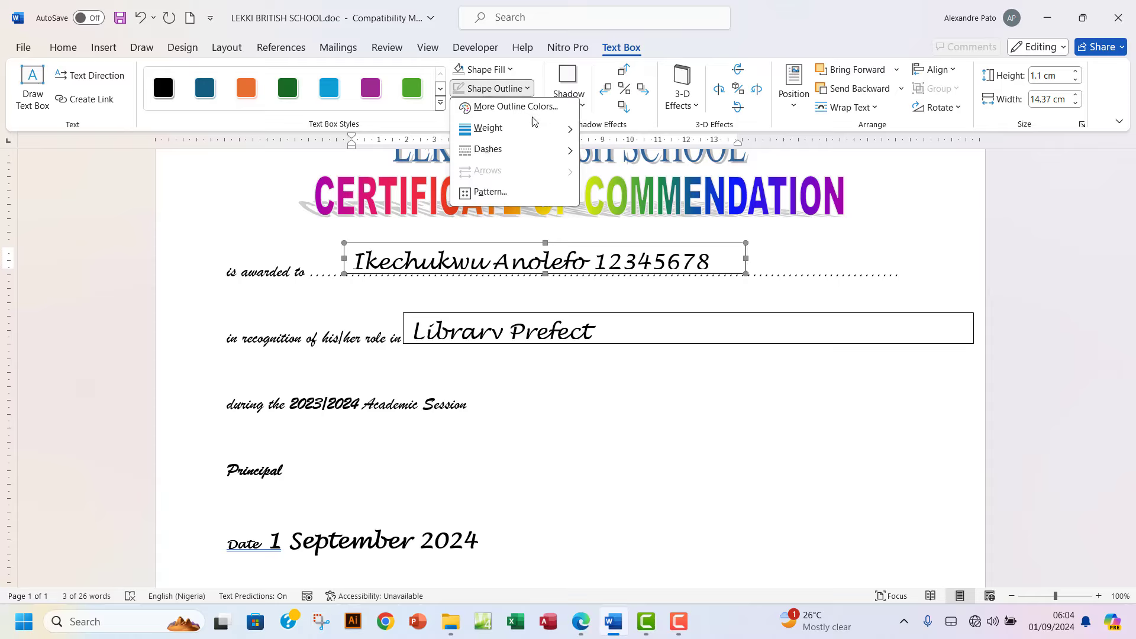
{"action": "mouse_move", "coordinate": [533, 139]}
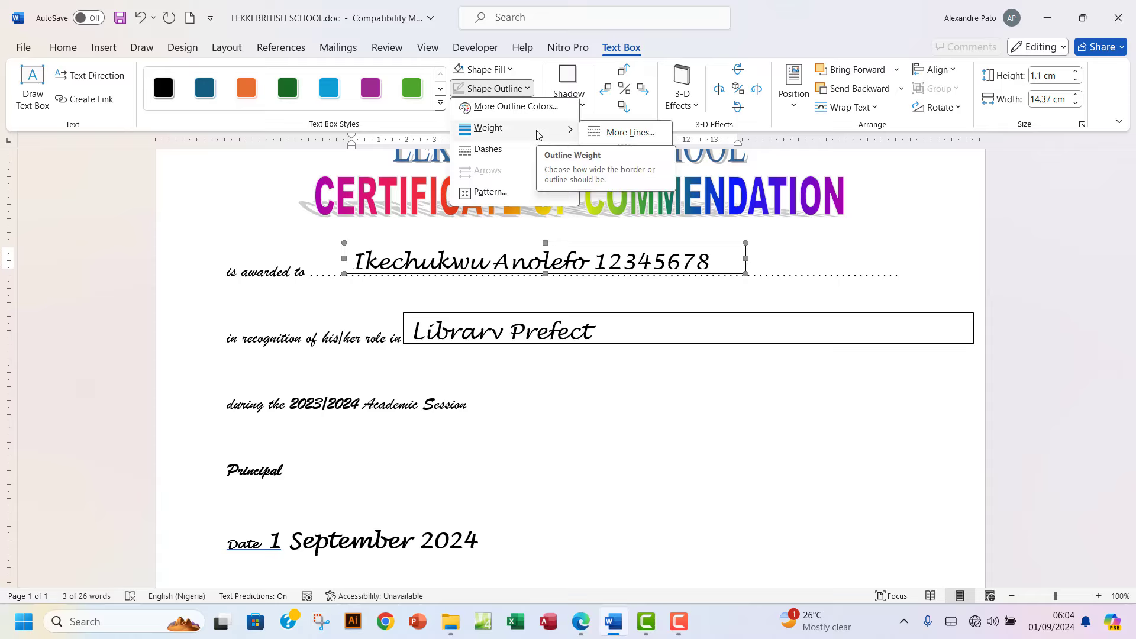
{"action": "left_click", "coordinate": [595, 134]}
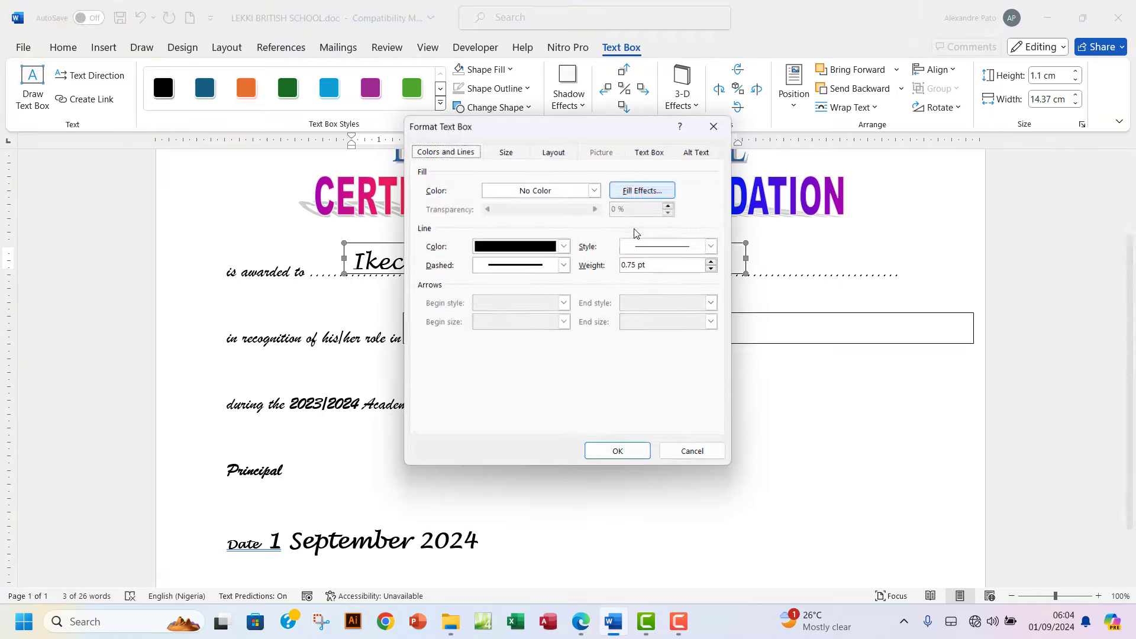
{"action": "left_click", "coordinate": [594, 189]}
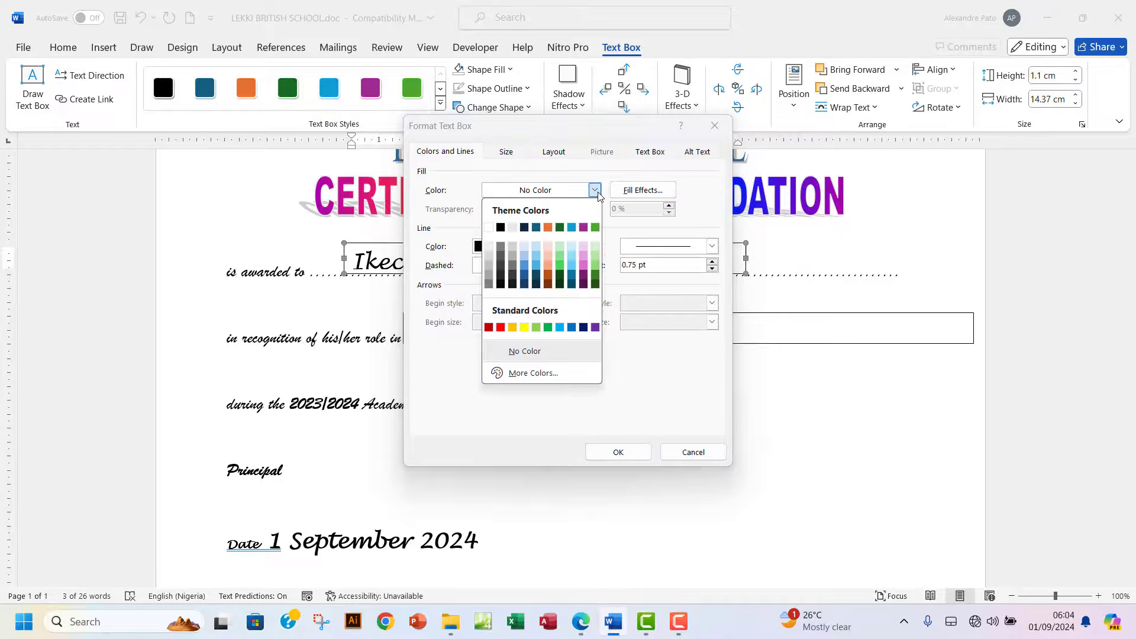
{"action": "left_click", "coordinate": [488, 227]}
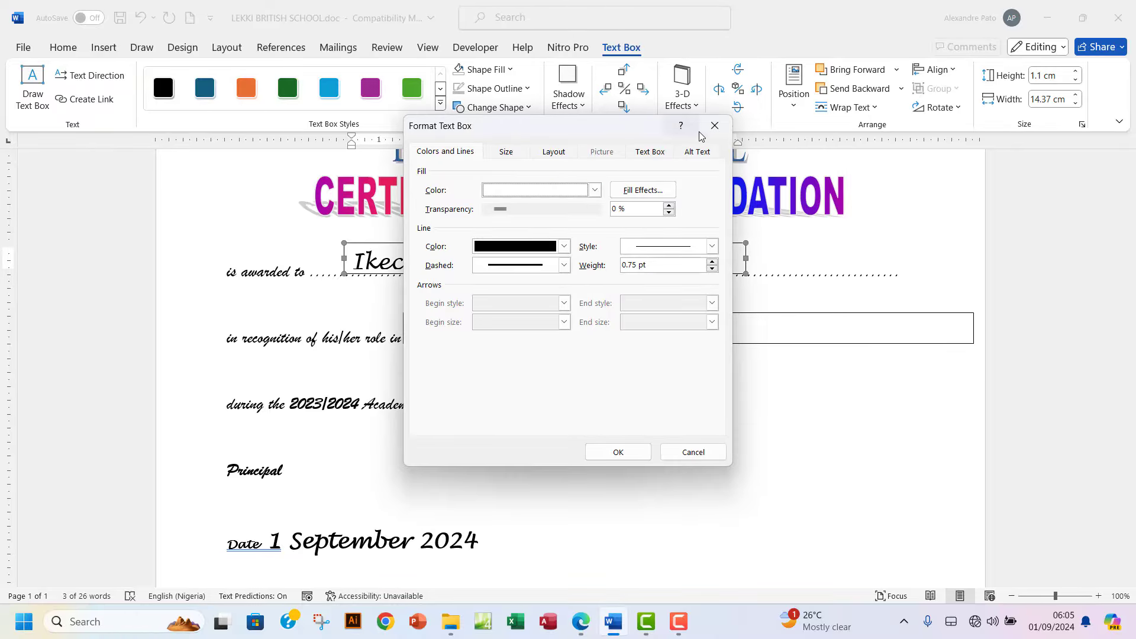
{"action": "left_click", "coordinate": [618, 451]}
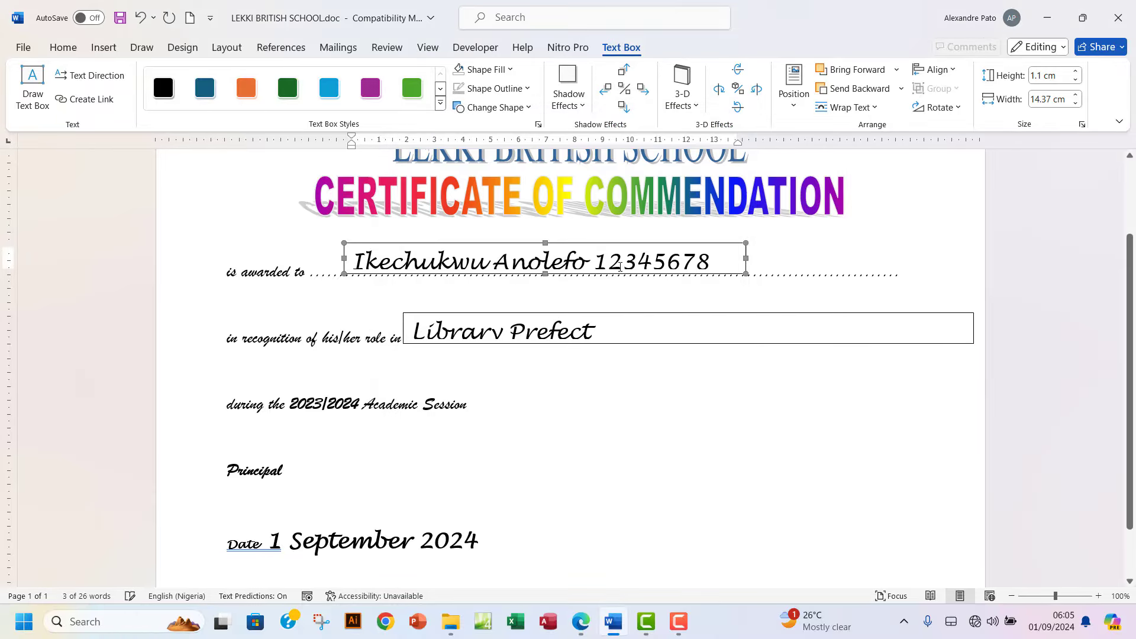
Give the name text box No Color fill and a white line colour.
{"action": "left_click", "coordinate": [799, 246]}
{"action": "left_click", "coordinate": [678, 244]}
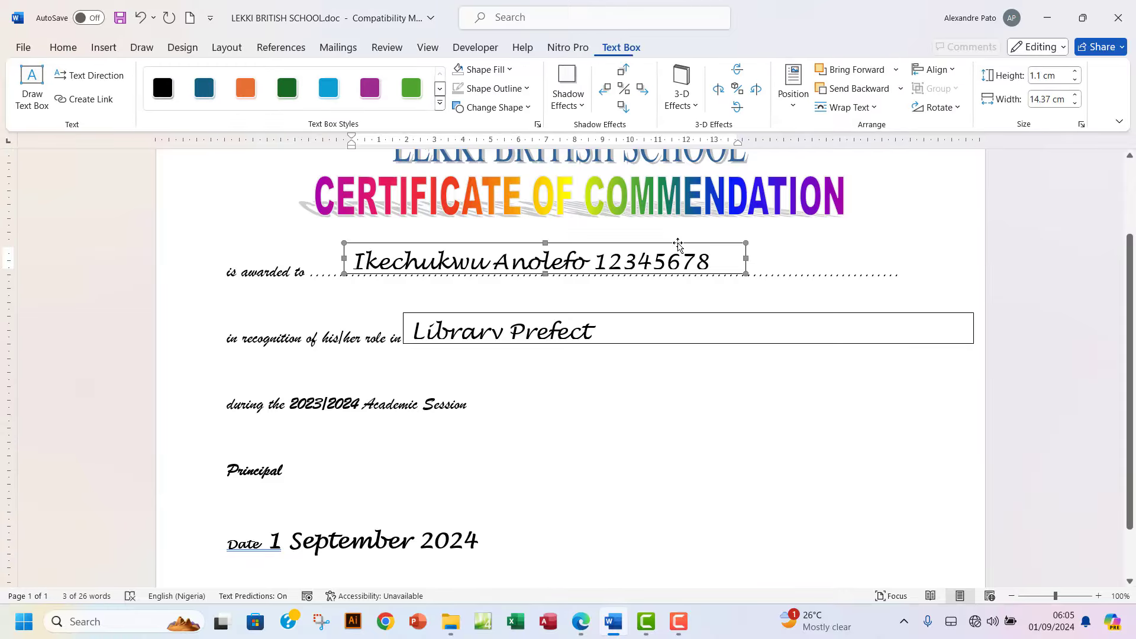
{"action": "left_click", "coordinate": [527, 89]}
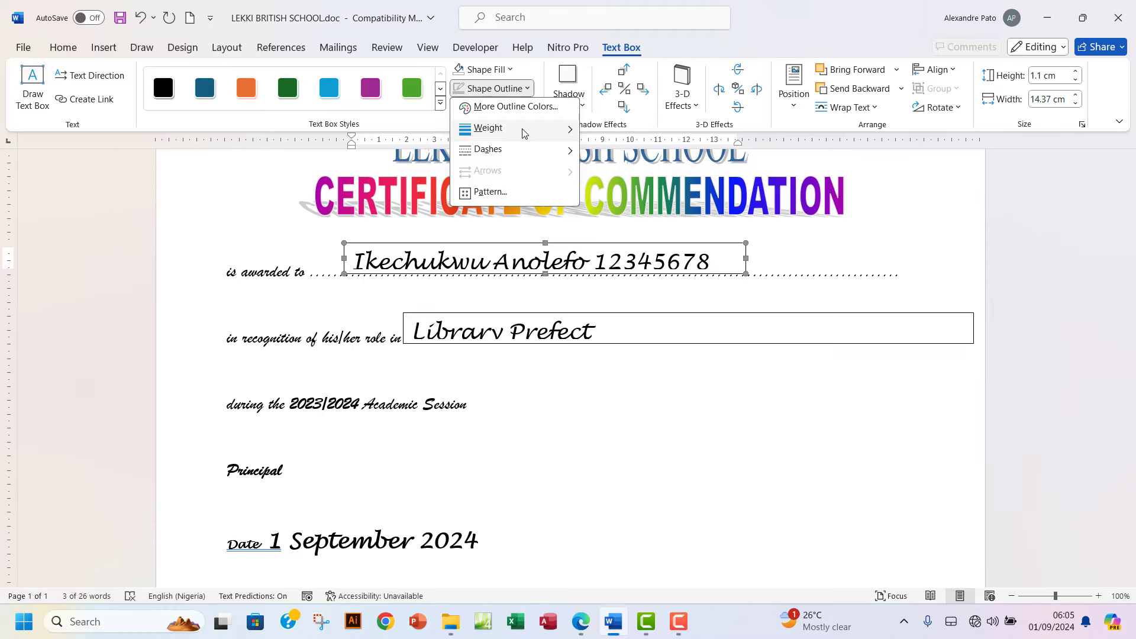
{"action": "mouse_move", "coordinate": [527, 154]}
{"action": "mouse_move", "coordinate": [544, 129]}
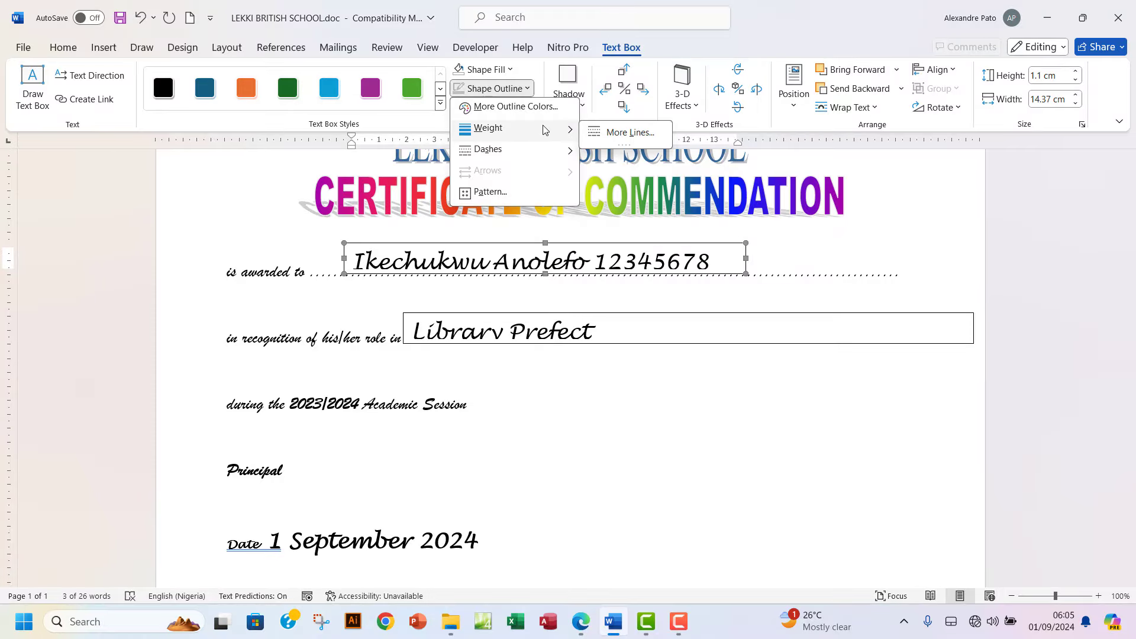
{"action": "left_click", "coordinate": [627, 133]}
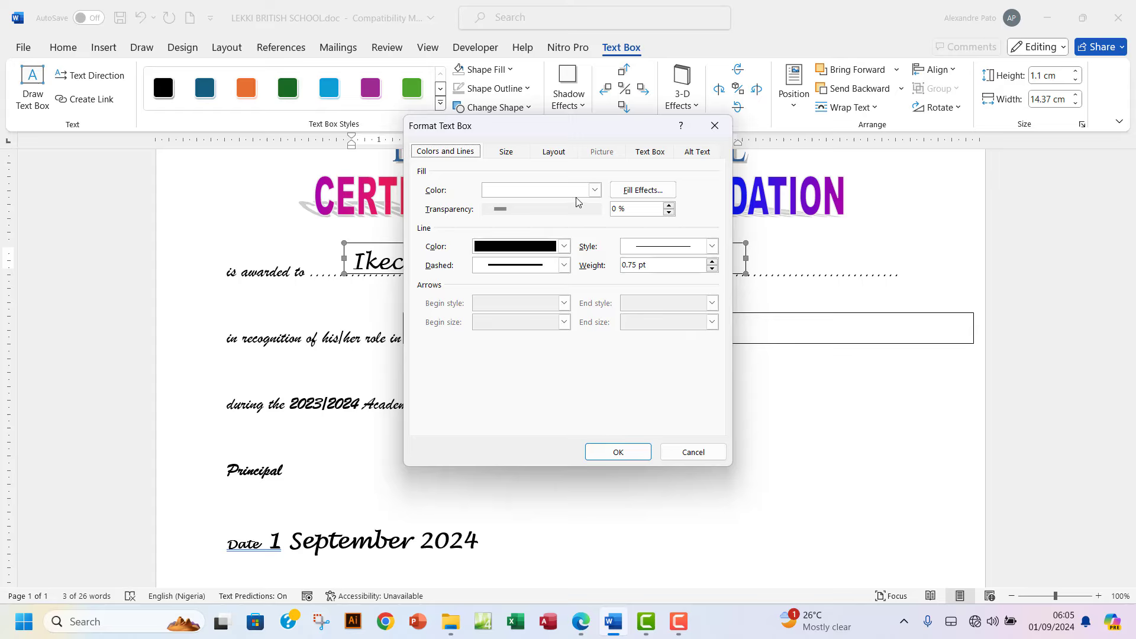
{"action": "left_click", "coordinate": [595, 190]}
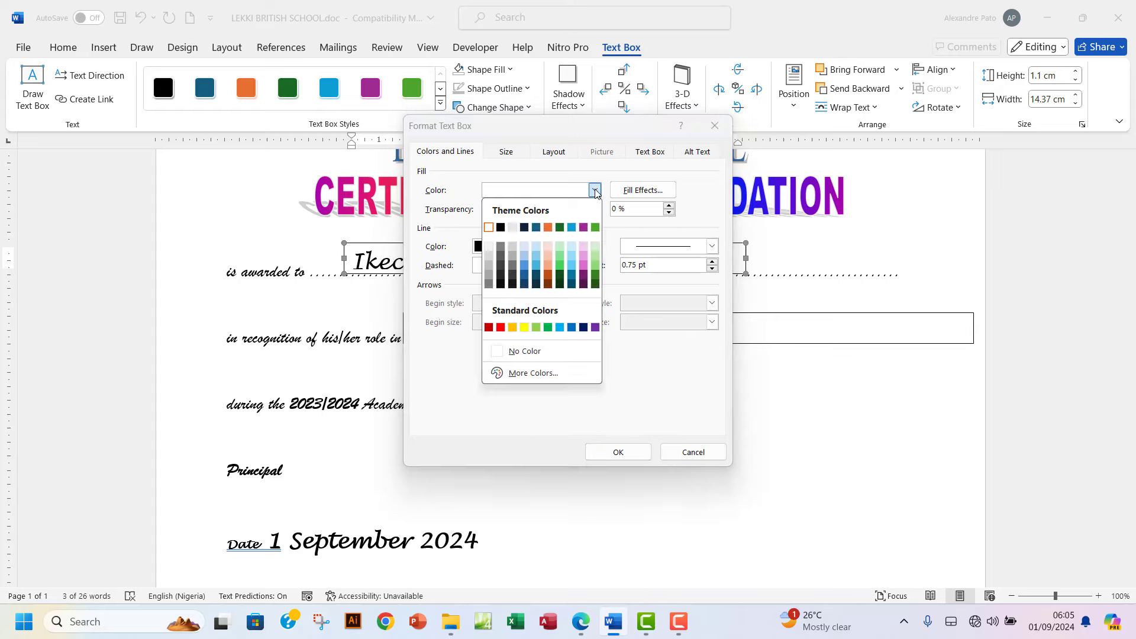
{"action": "left_click", "coordinate": [524, 351]}
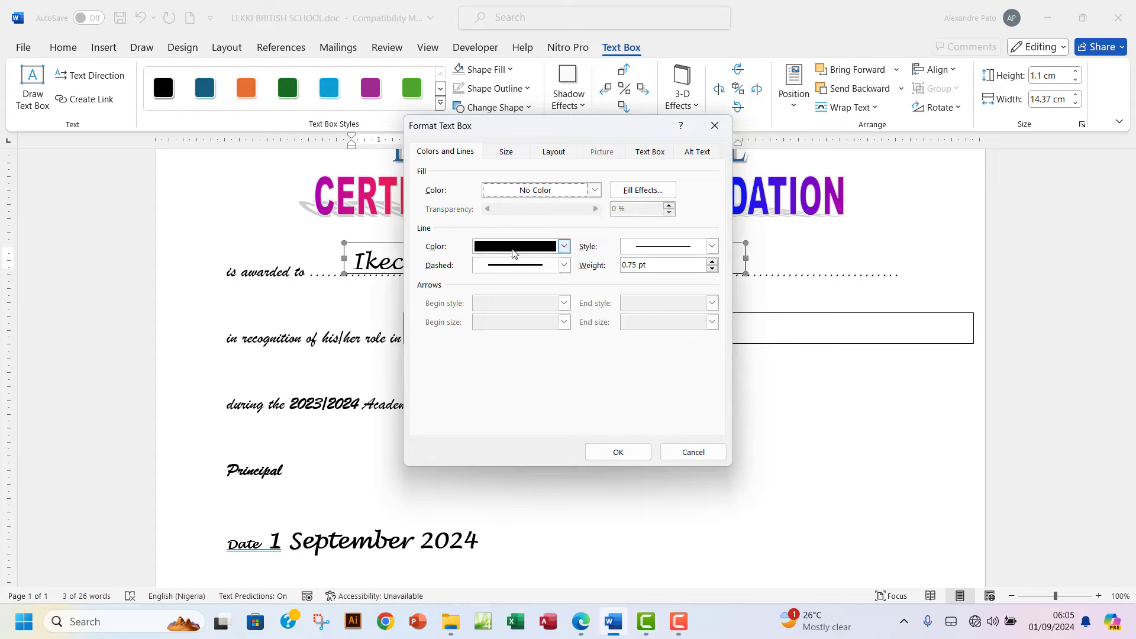
{"action": "left_click", "coordinate": [565, 248]}
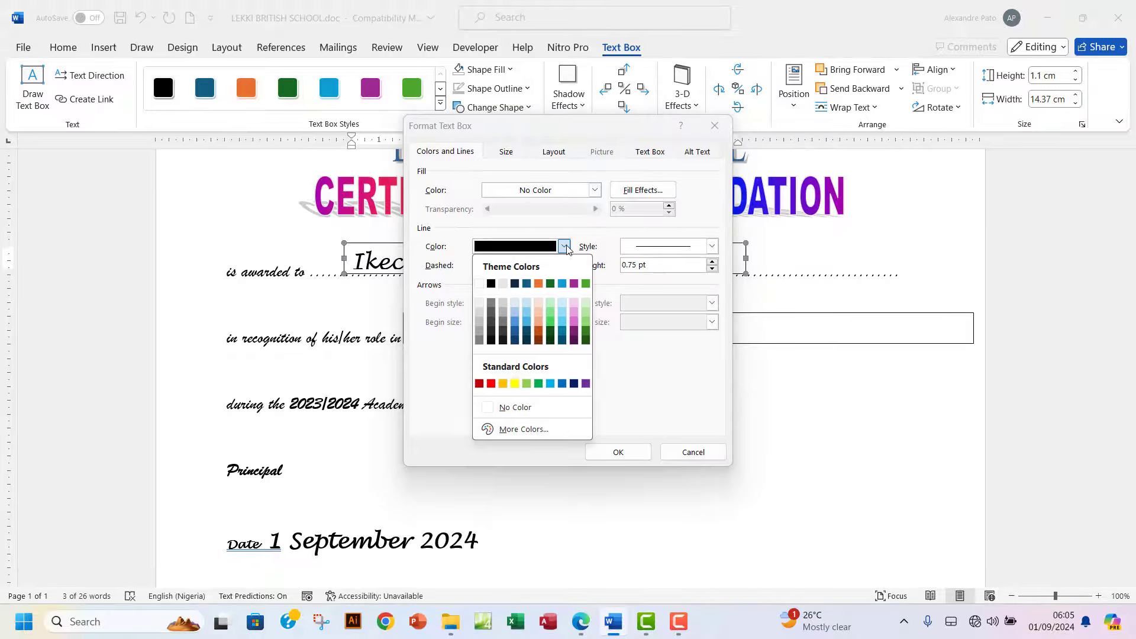
{"action": "left_click", "coordinate": [479, 284]}
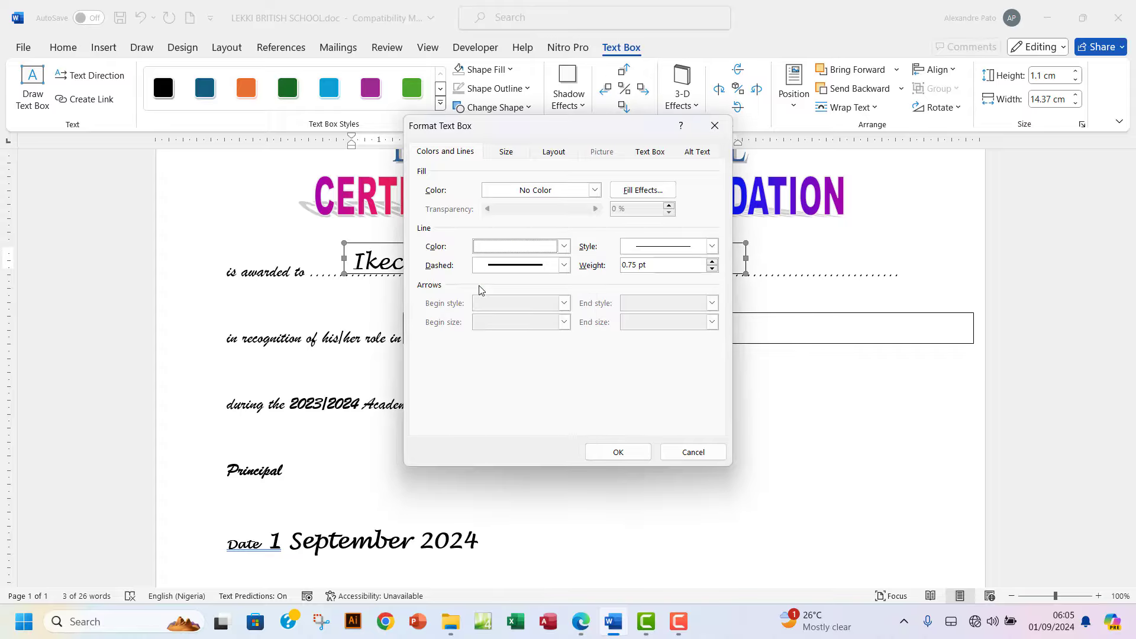
{"action": "left_click", "coordinate": [618, 454]}
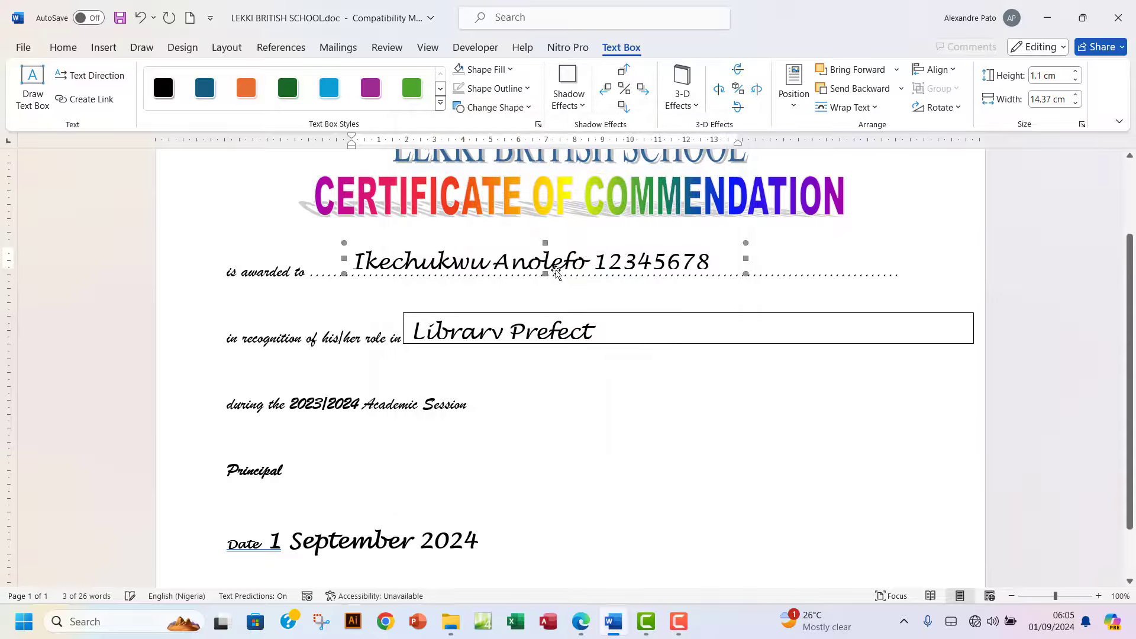
Shift the name box right and nudge it with the arrow keys onto the first dotted line.
{"action": "mouse_move", "coordinate": [559, 242]}
{"action": "left_mouse_down"}
{"action": "mouse_move", "coordinate": [617, 238]}
{"action": "mouse_move", "coordinate": [548, 239]}
{"action": "left_mouse_up"}
{"action": "left_click", "coordinate": [621, 237]}
{"action": "left_click", "coordinate": [569, 251]}
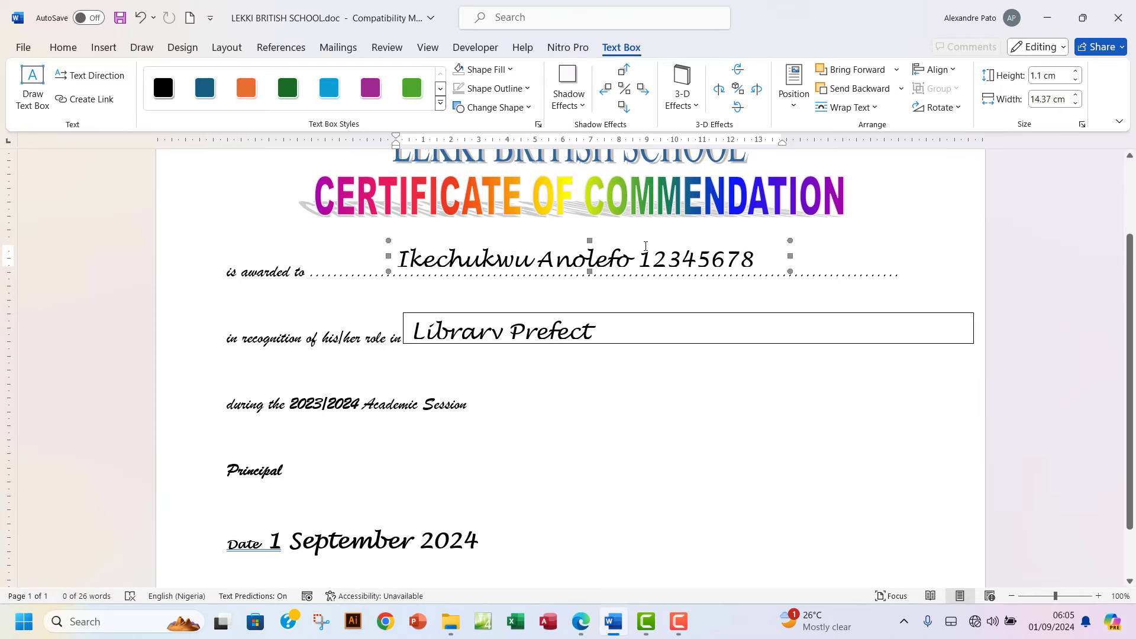
{"action": "key", "text": "Down"}
{"action": "key", "text": "Down"}
{"action": "key", "text": "Down"}
{"action": "key", "text": "Down"}
{"action": "key", "text": "Down"}
{"action": "key", "text": "Down"}
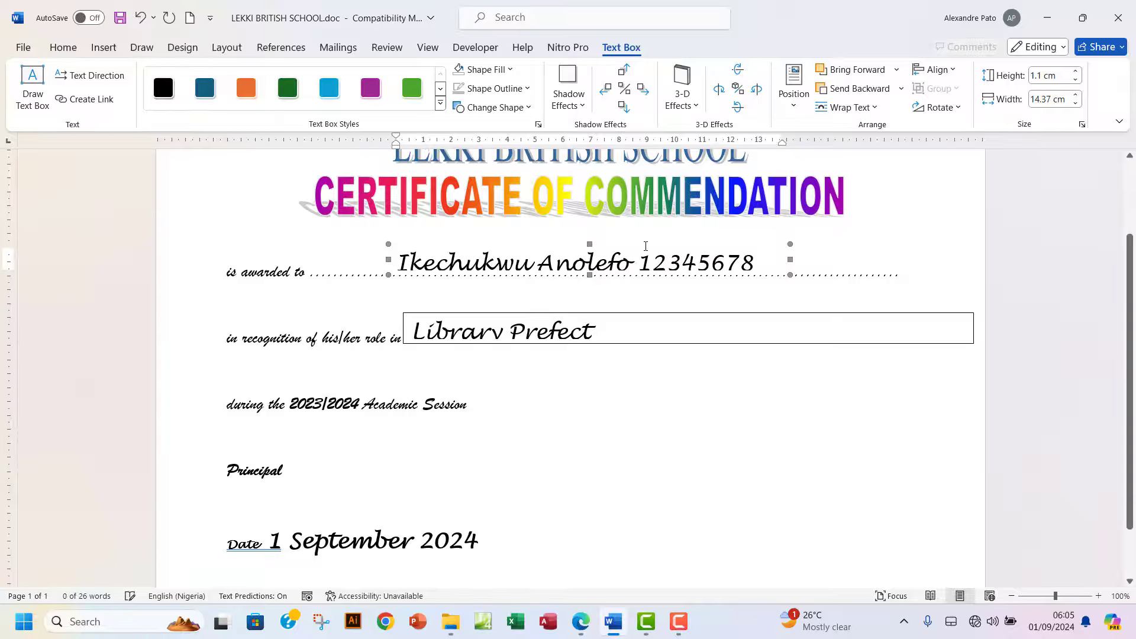
{"action": "key", "text": "Up"}
{"action": "key", "text": "Up"}
{"action": "key", "text": "Up"}
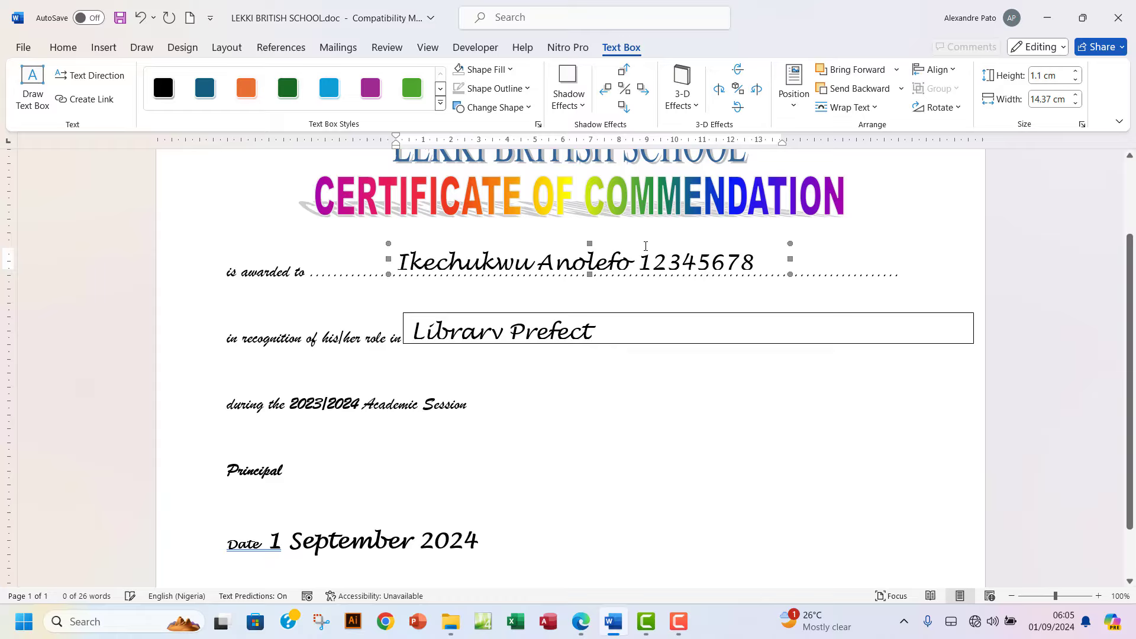
{"action": "key", "text": "Down"}
{"action": "key", "text": "Down"}
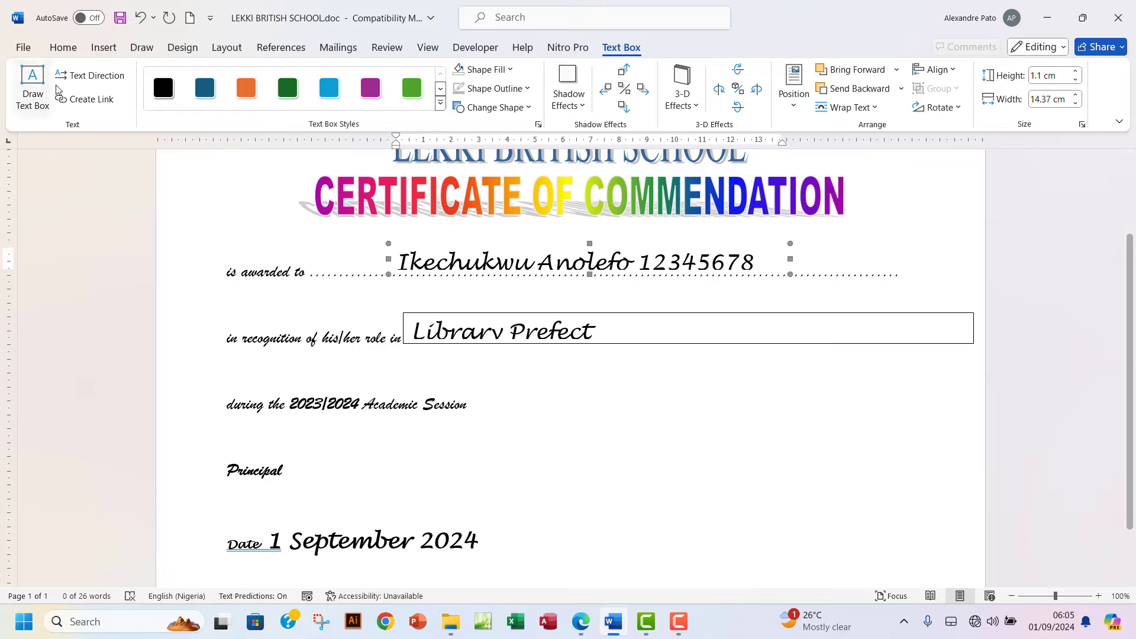
Remove the Library Prefect box's fill and bring up its outline colour choices in Format Text Box.
{"action": "left_click", "coordinate": [64, 48]}
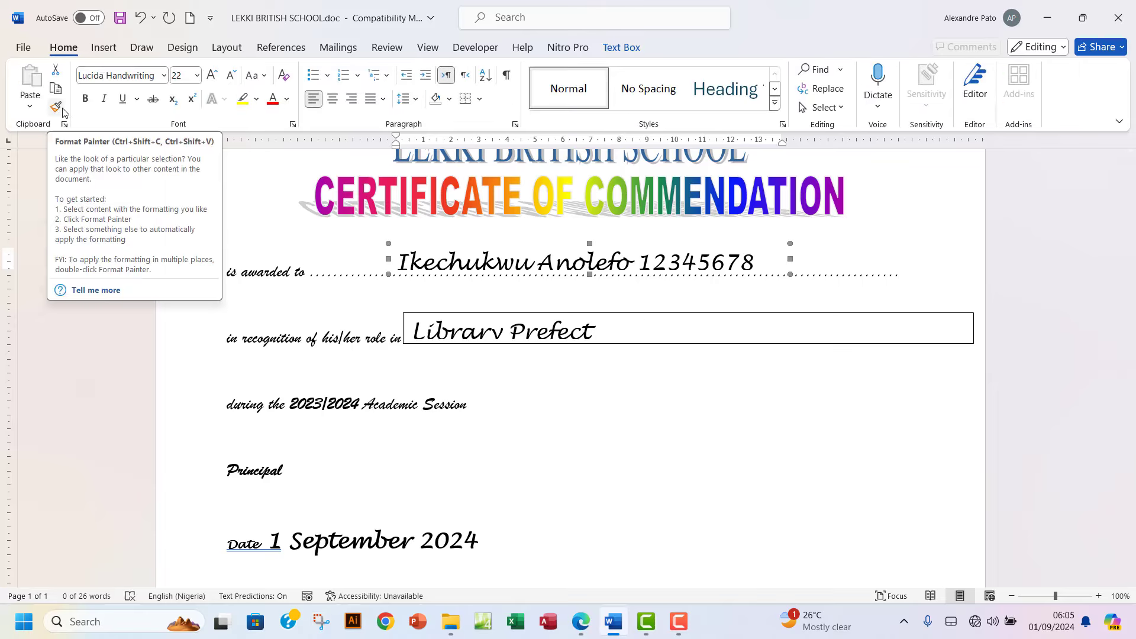
{"action": "left_click", "coordinate": [56, 107]}
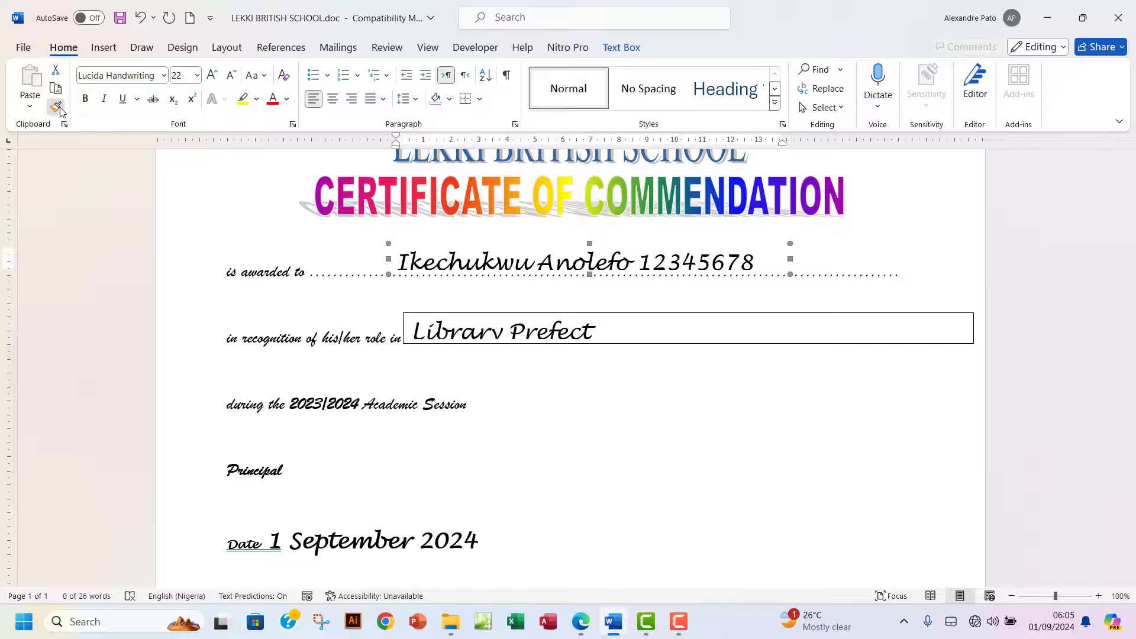
{"action": "left_click", "coordinate": [570, 314]}
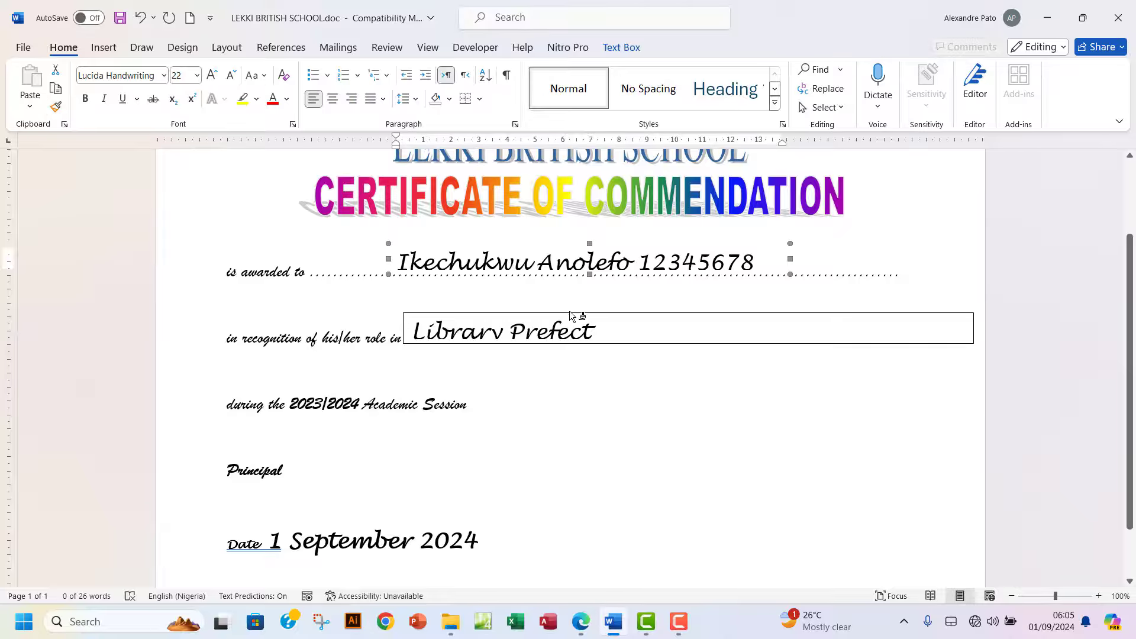
{"action": "left_click", "coordinate": [600, 315]}
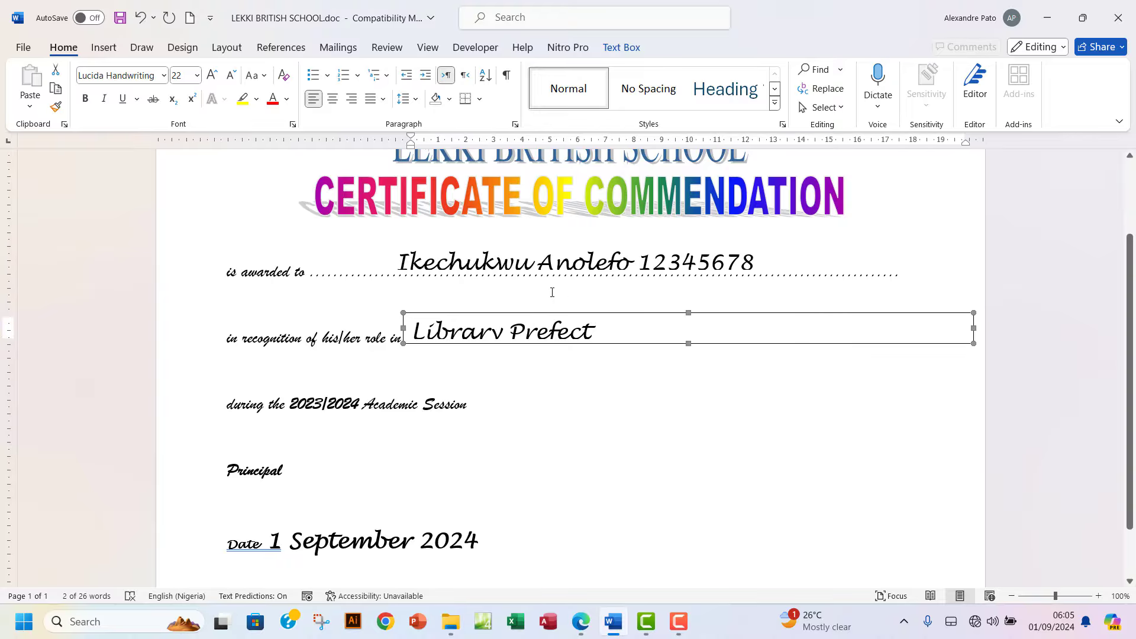
{"action": "left_click", "coordinate": [626, 46]}
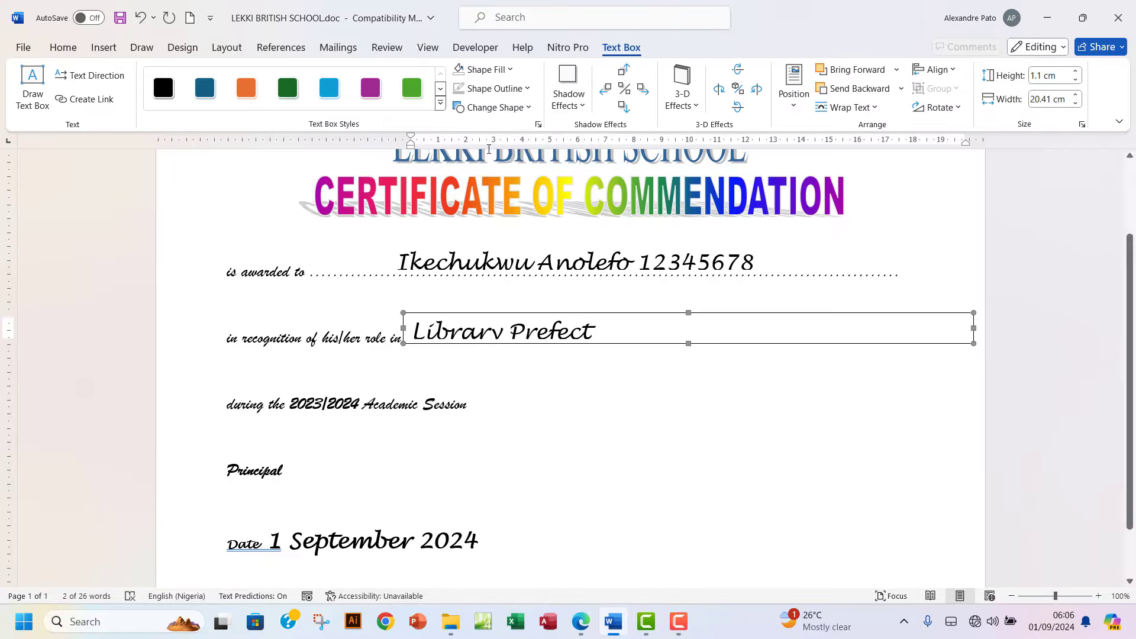
{"action": "left_click", "coordinate": [497, 69]}
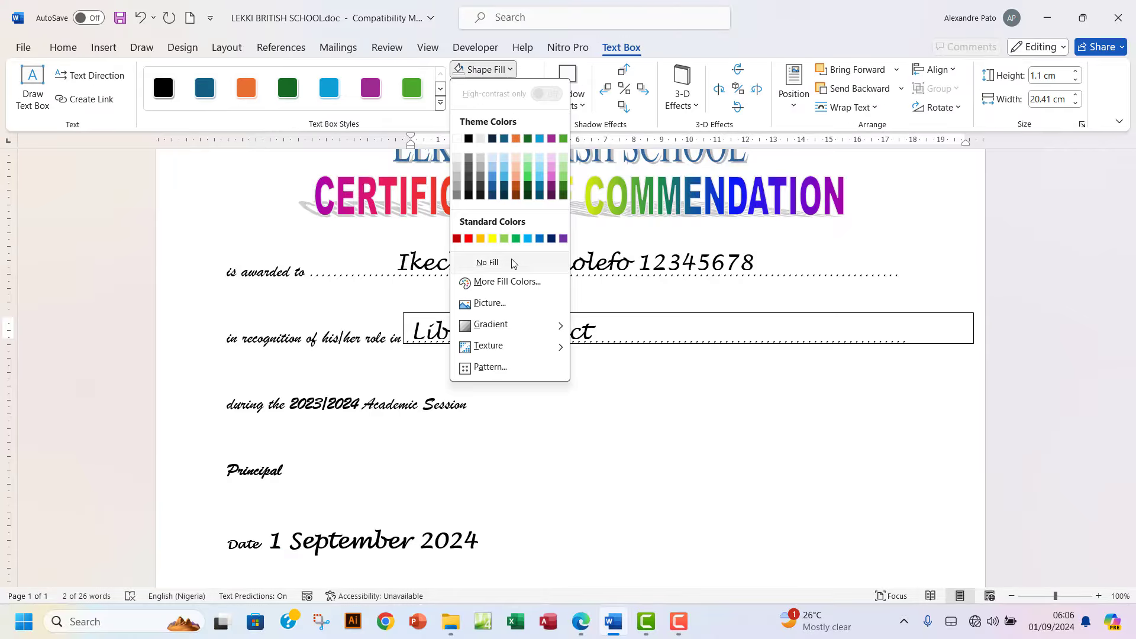
{"action": "left_click", "coordinate": [513, 264]}
{"action": "left_click", "coordinate": [495, 88]}
{"action": "mouse_move", "coordinate": [523, 134]}
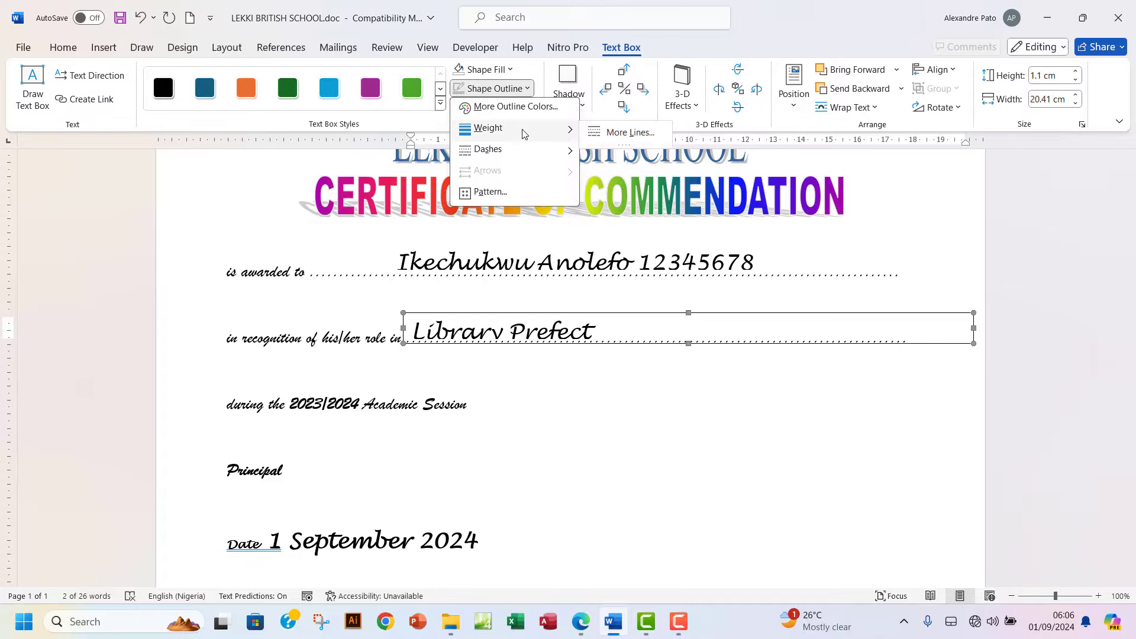
{"action": "left_click", "coordinate": [622, 132]}
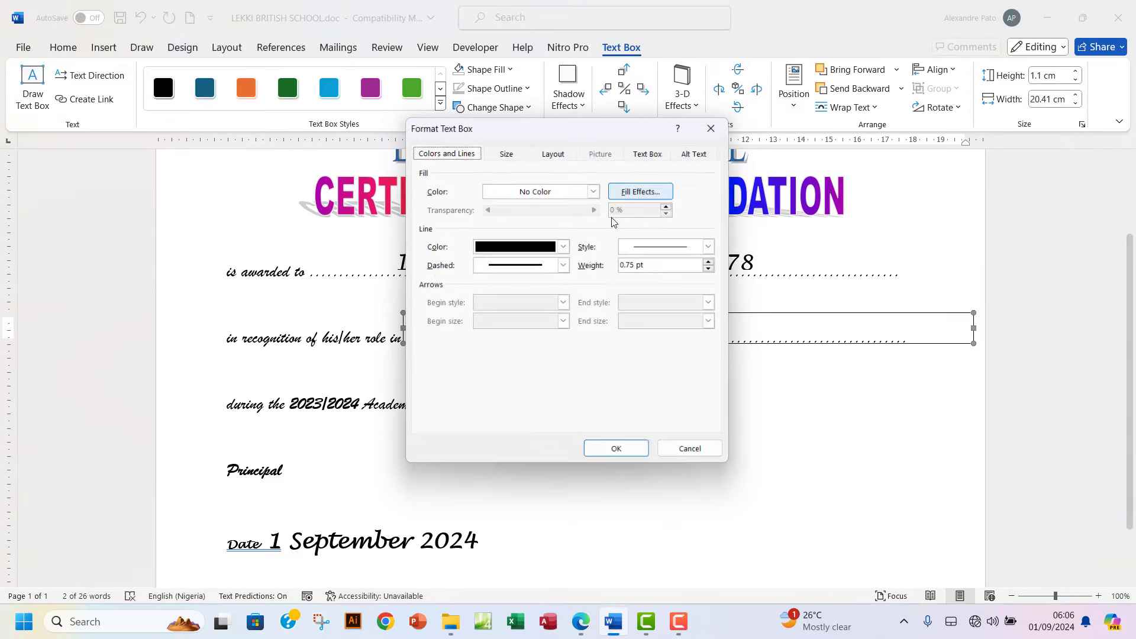
{"action": "left_click", "coordinate": [565, 247]}
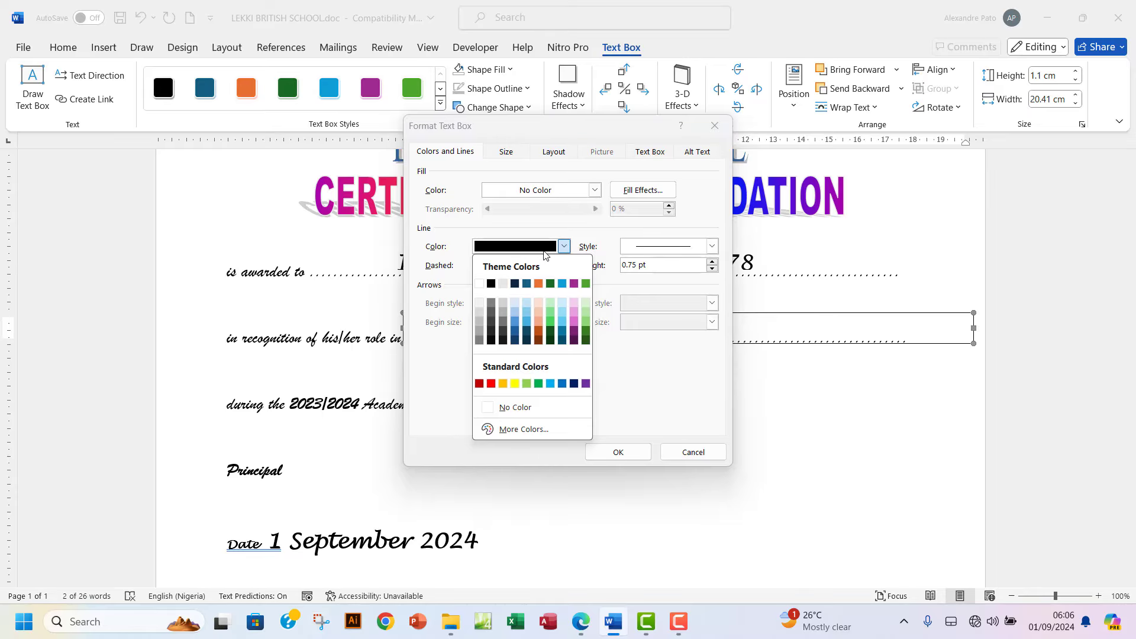
Give the Library Prefect box a white outline, narrow it to 10.27 cm, and shift it right and up.
{"action": "left_click", "coordinate": [479, 284]}
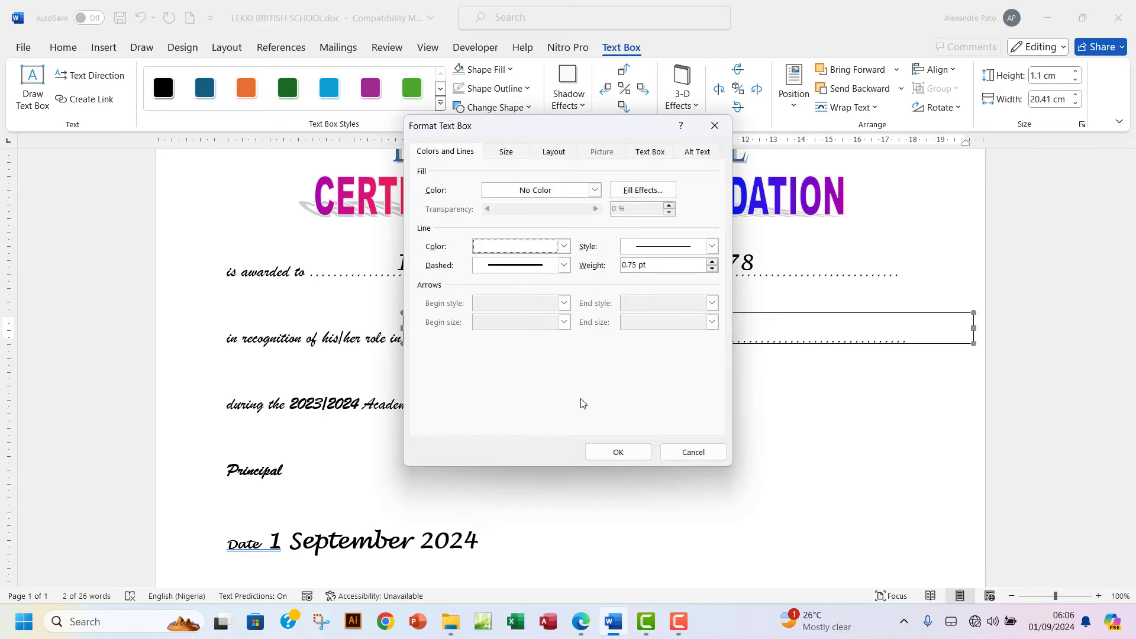
{"action": "left_click", "coordinate": [618, 452]}
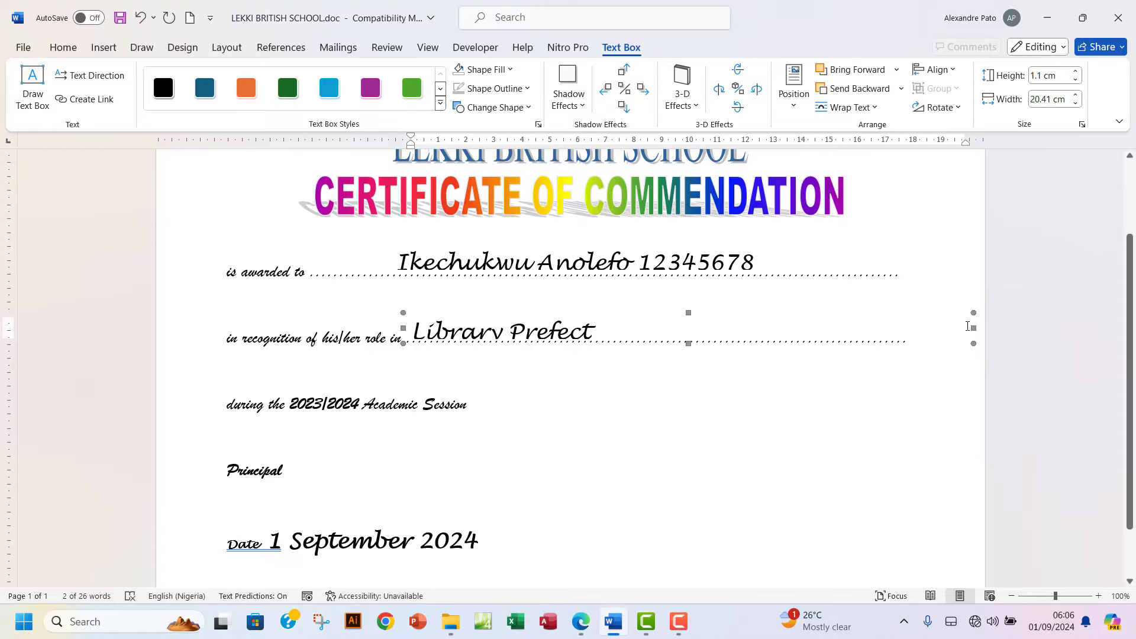
{"action": "left_click_drag", "start_coordinate": [975, 328], "coordinate": [690, 328]}
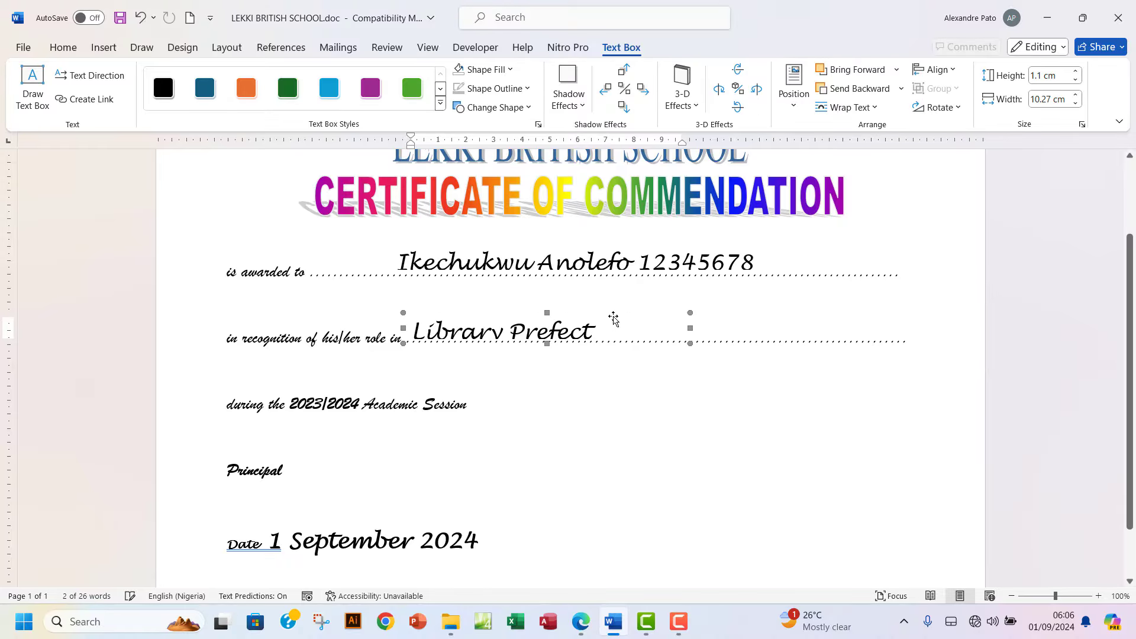
{"action": "left_click_drag", "start_coordinate": [577, 316], "coordinate": [611, 313]}
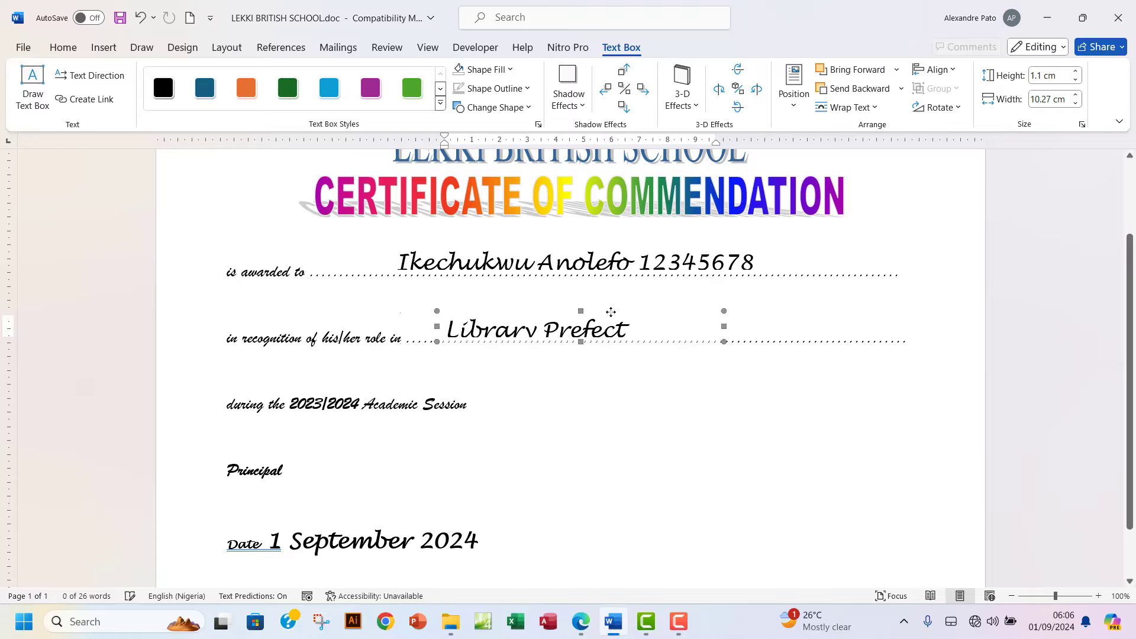
{"action": "key", "text": "ctrl+Up"}
{"action": "key", "text": "ctrl+Up"}
{"action": "key", "text": "ctrl+Up"}
{"action": "key", "text": "ctrl+Up"}
{"action": "key", "text": "ctrl+Up"}
{"action": "key", "text": "ctrl+Up"}
{"action": "key", "text": "ctrl+Up"}
{"action": "key", "text": "ctrl+Up"}
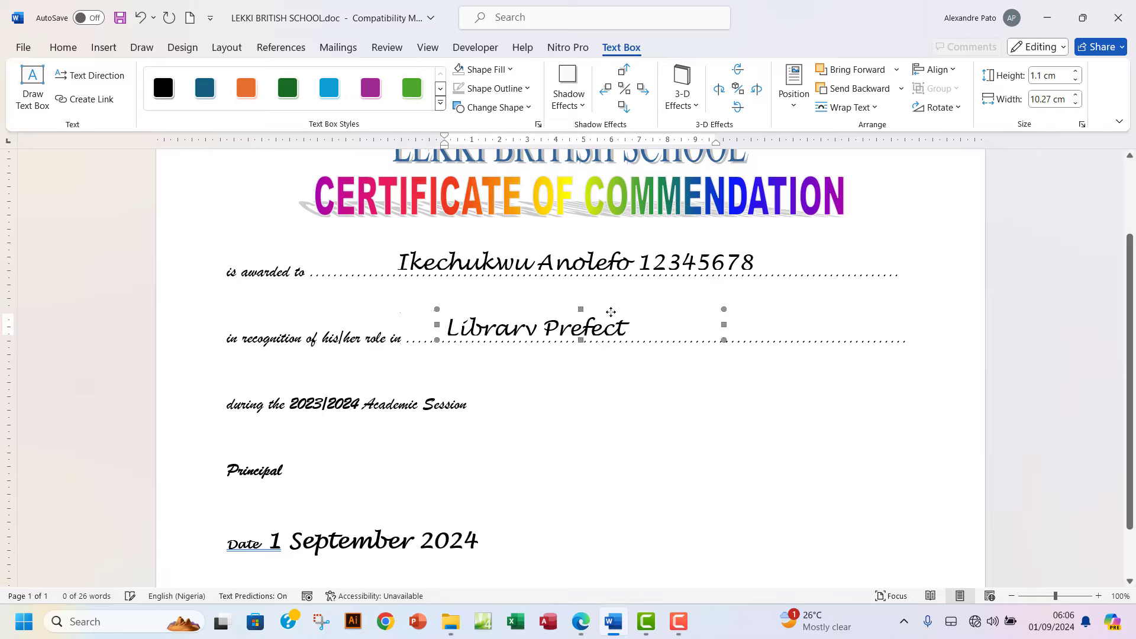
{"action": "key", "text": "ctrl+Up"}
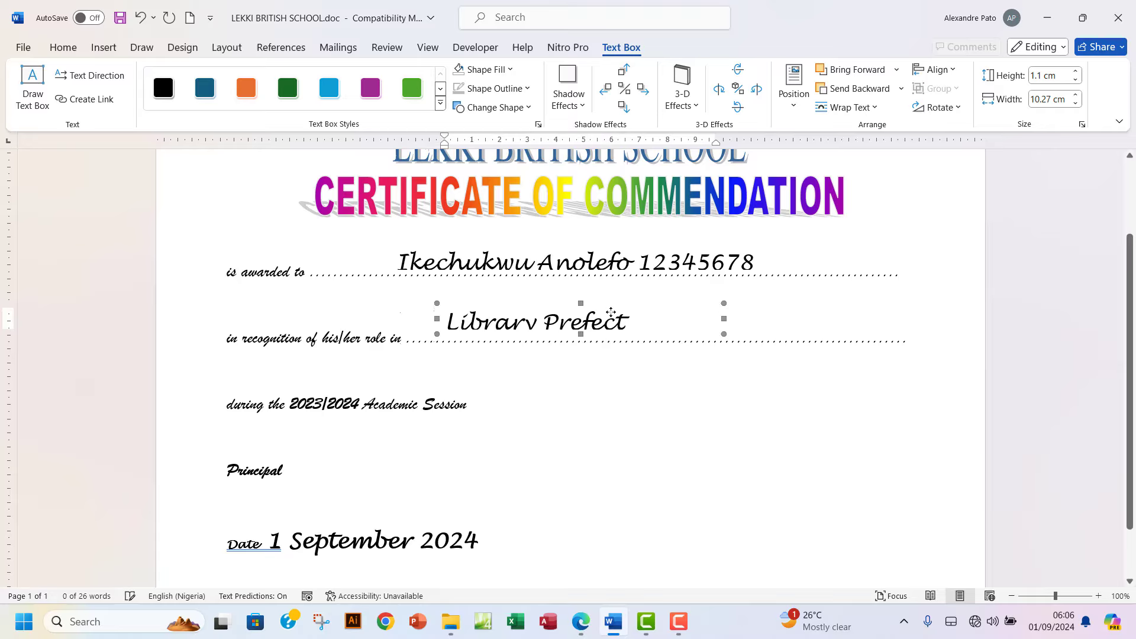
Make the Library Prefect box 1.74 cm tall, settle it on its line, and make the name box 1.5 cm tall.
{"action": "left_click_drag", "start_coordinate": [581, 335], "coordinate": [581, 351]}
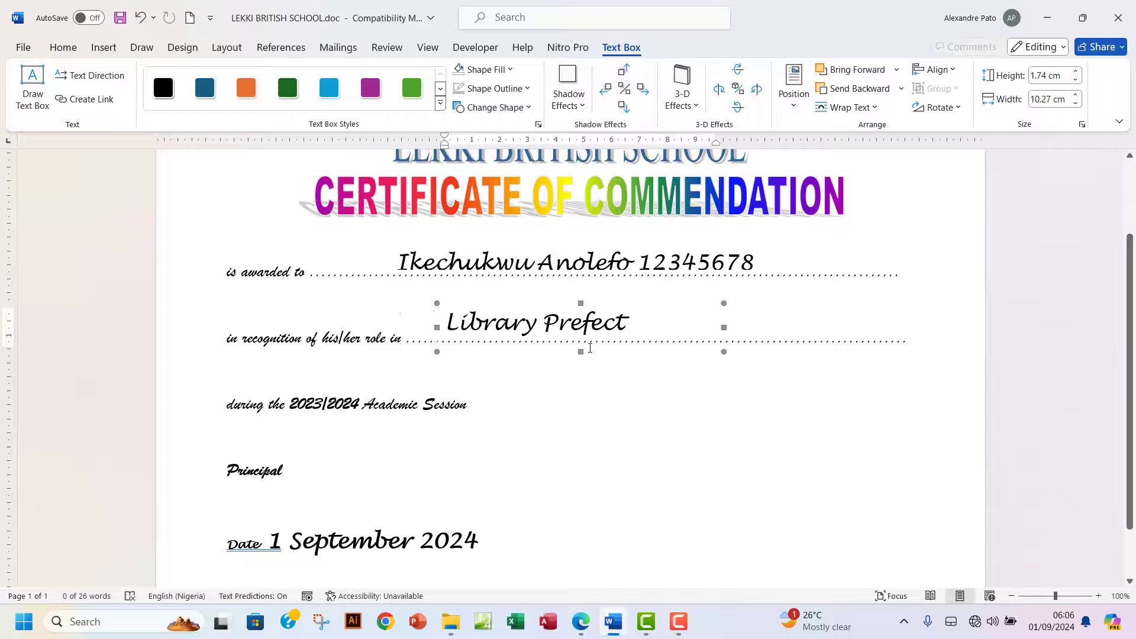
{"action": "key", "text": "ctrl+Down"}
{"action": "key", "text": "ctrl+Down"}
{"action": "key", "text": "ctrl+Down"}
{"action": "key", "text": "ctrl+Down"}
{"action": "key", "text": "ctrl+Down"}
{"action": "key", "text": "ctrl+Down"}
{"action": "key", "text": "ctrl+Down"}
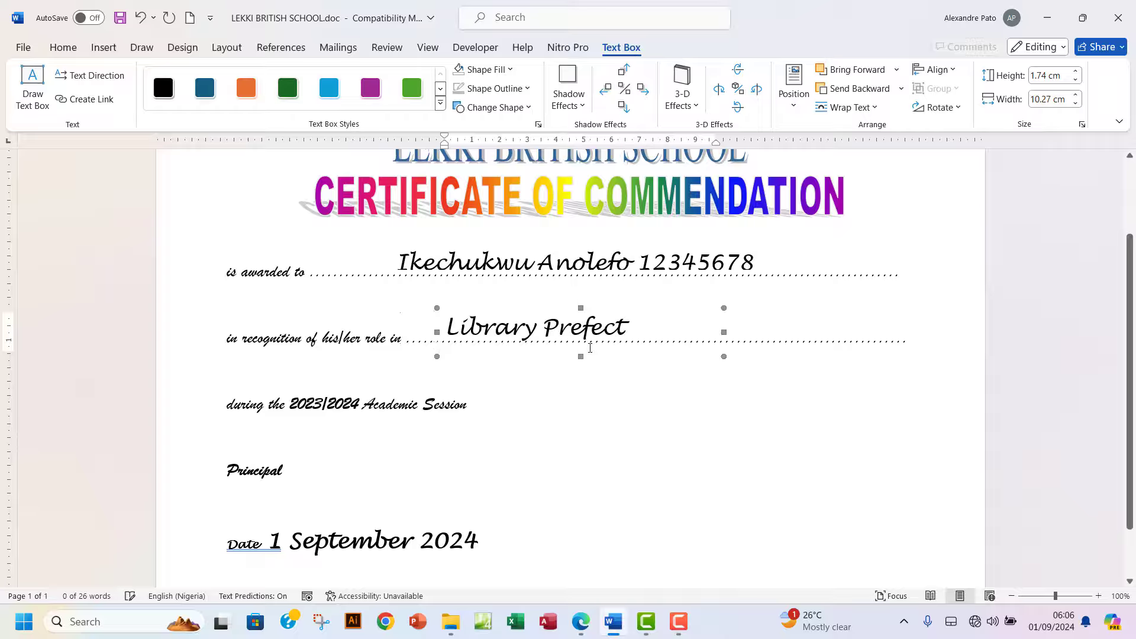
{"action": "key", "text": "ctrl+Down"}
{"action": "key", "text": "ctrl+Down"}
{"action": "key", "text": "ctrl+Down"}
{"action": "key", "text": "ctrl+Down"}
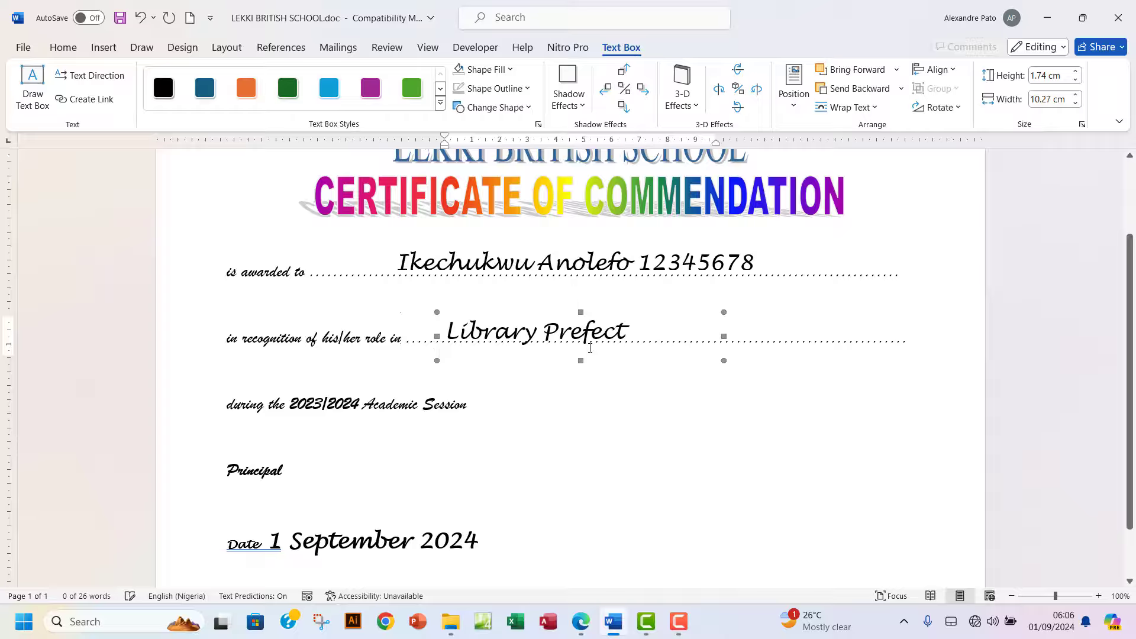
{"action": "key", "text": "ctrl+Up"}
{"action": "key", "text": "ctrl+Up"}
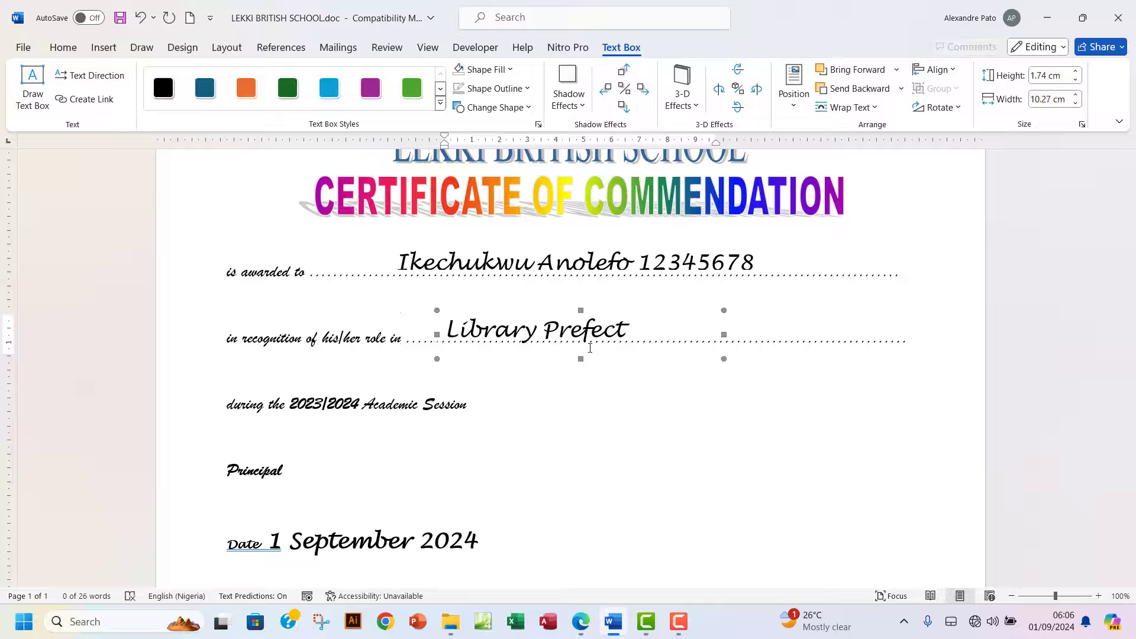
{"action": "left_click", "coordinate": [614, 269]}
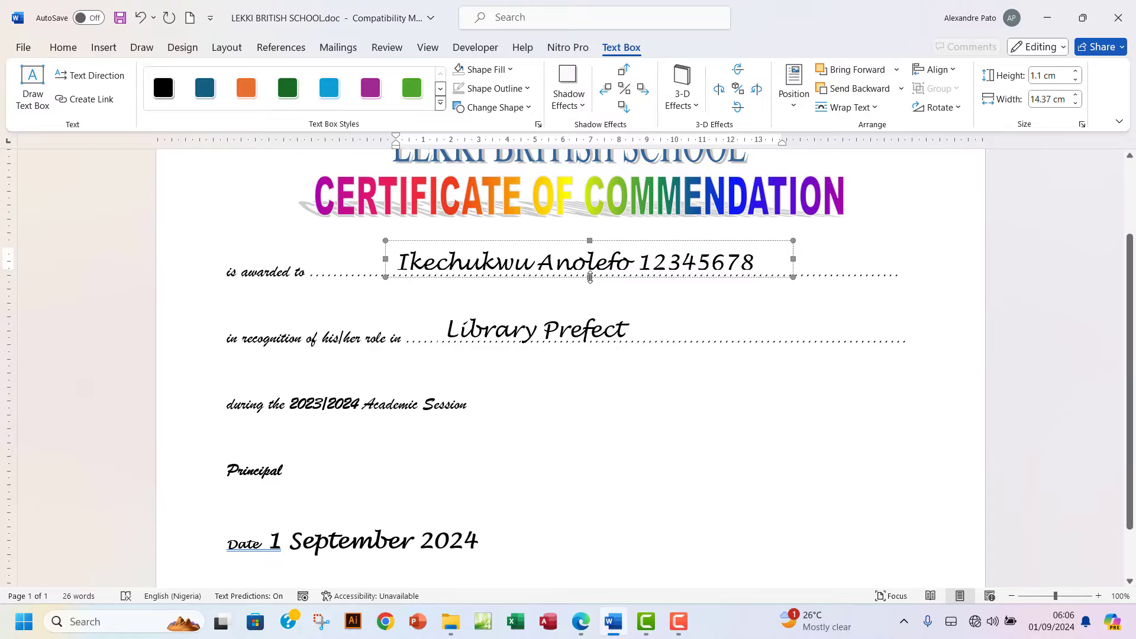
{"action": "left_click_drag", "start_coordinate": [589, 277], "coordinate": [592, 289]}
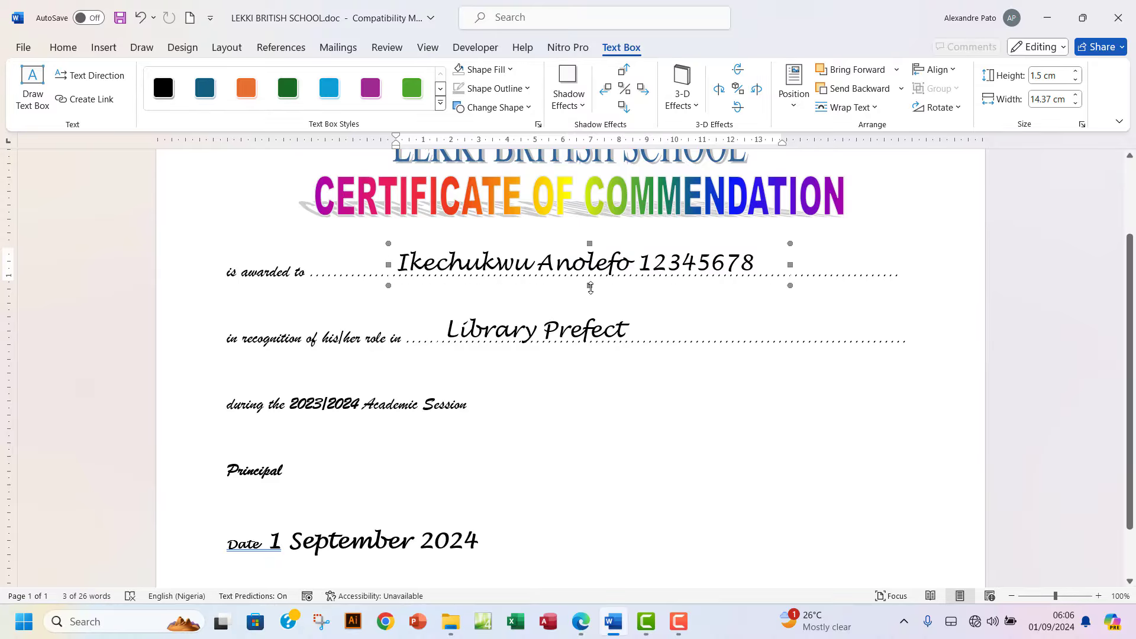
Scroll through the finished certificate to review the text boxes and date.
{"action": "left_click", "coordinate": [948, 313]}
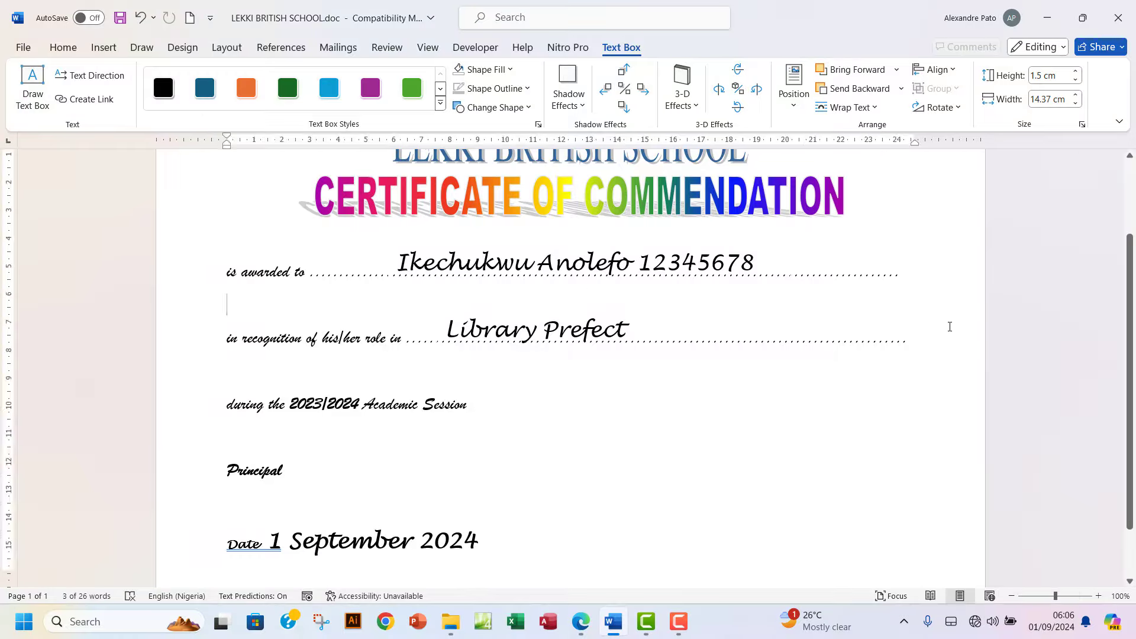
{"action": "scroll", "coordinate": [559, 434], "scroll_direction": "down", "scroll_amount": 2}
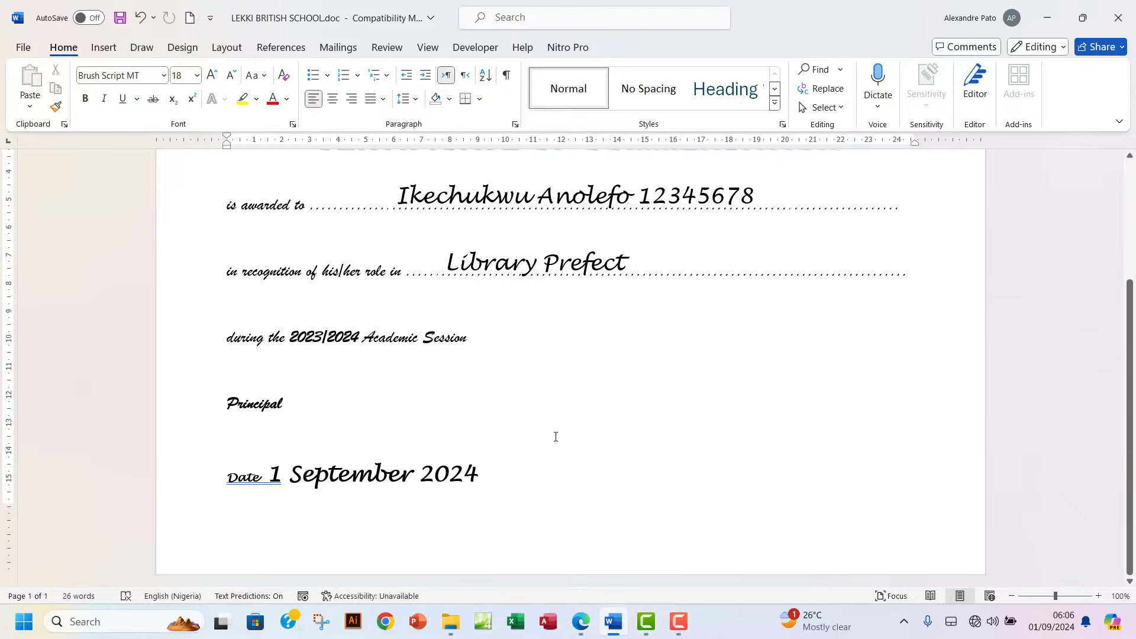
{"action": "scroll", "coordinate": [556, 437], "scroll_direction": "up", "scroll_amount": 2}
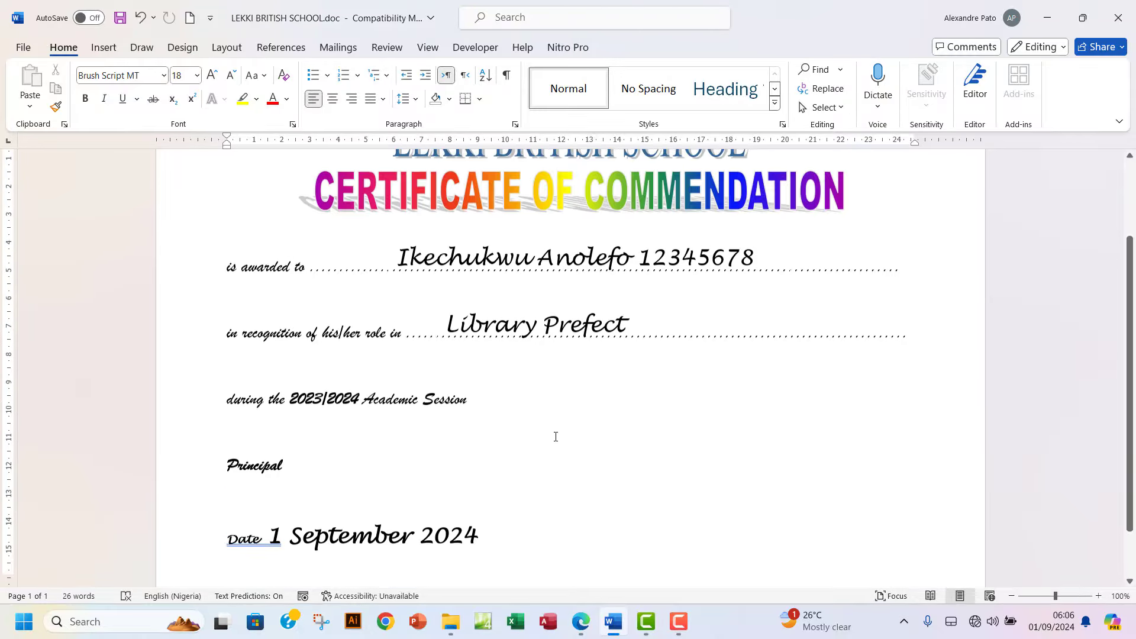
{"action": "scroll", "coordinate": [556, 437], "scroll_direction": "down", "scroll_amount": 2}
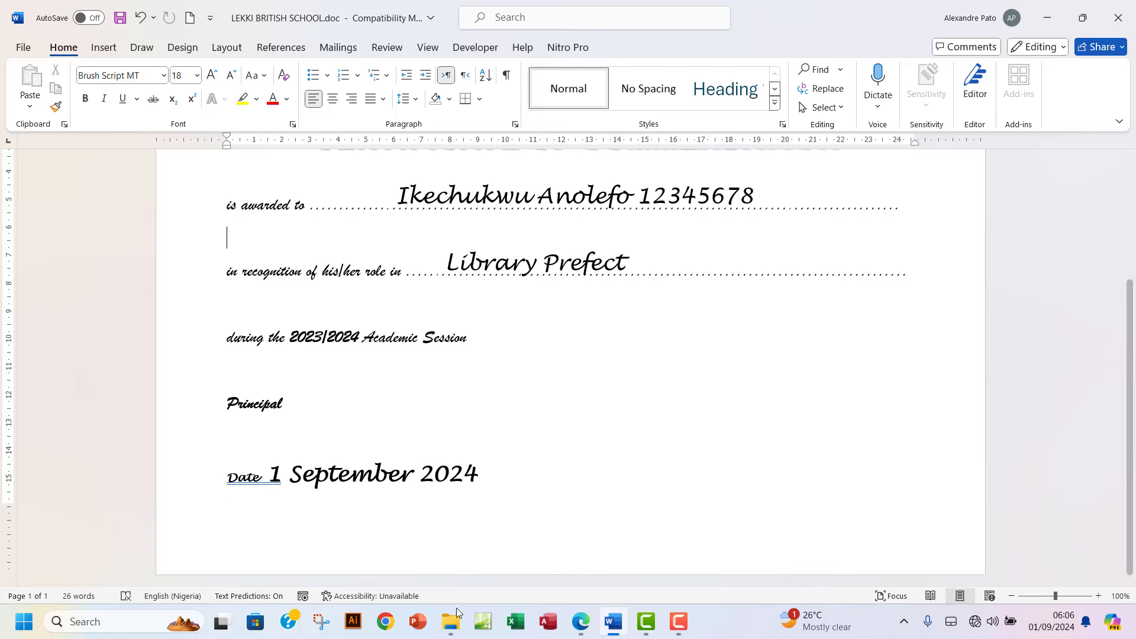
{"action": "left_click", "coordinate": [580, 622]}
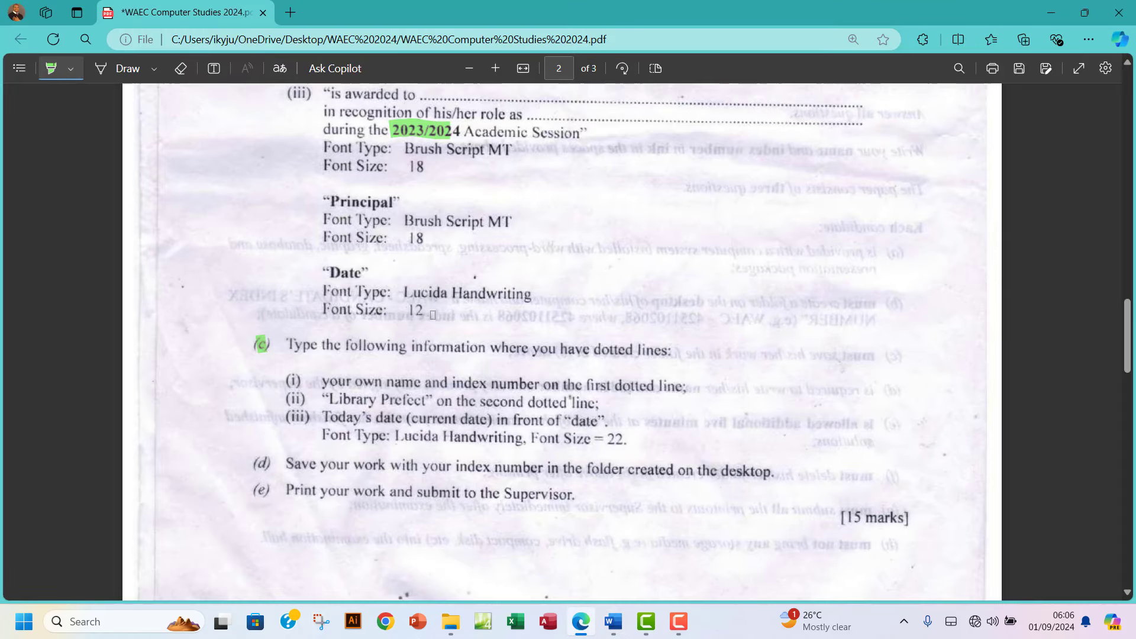
Reread the last exam instructions in the PDF, then return to the Word certificate's File page.
{"action": "scroll", "coordinate": [359, 415], "scroll_direction": "down", "scroll_amount": 2}
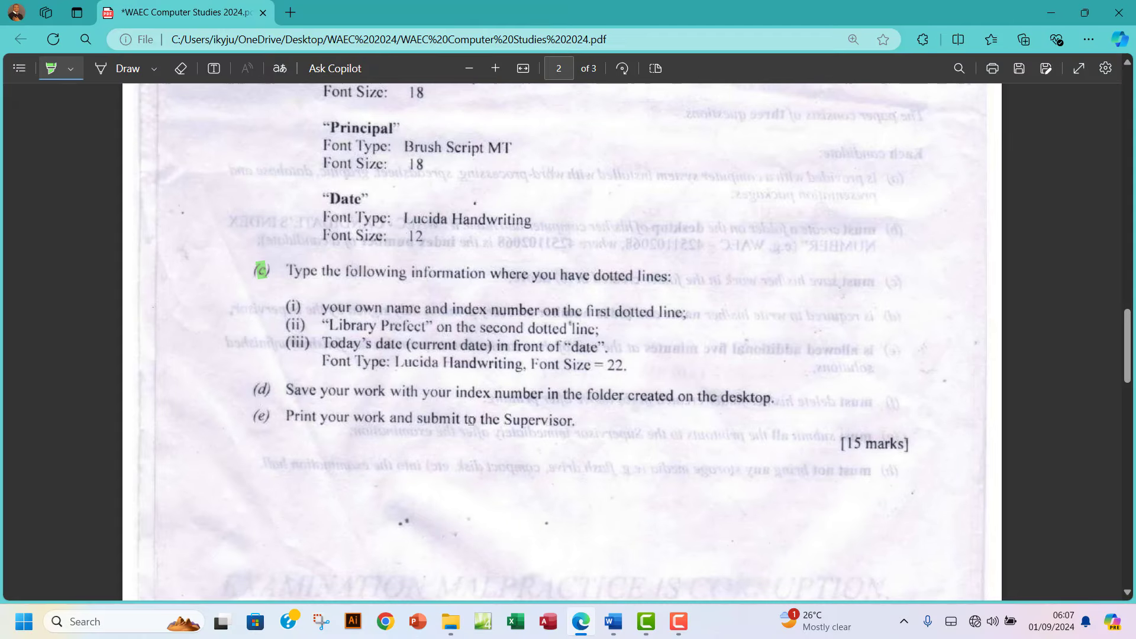
{"action": "left_click", "coordinate": [613, 622]}
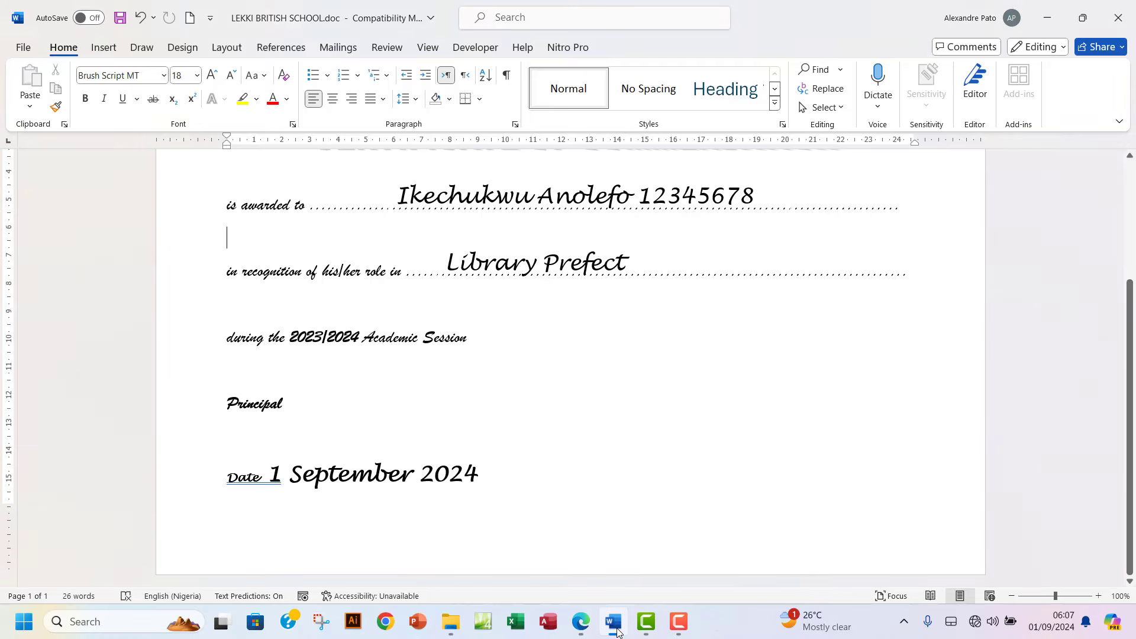
{"action": "scroll", "coordinate": [445, 394], "scroll_direction": "up", "scroll_amount": 3}
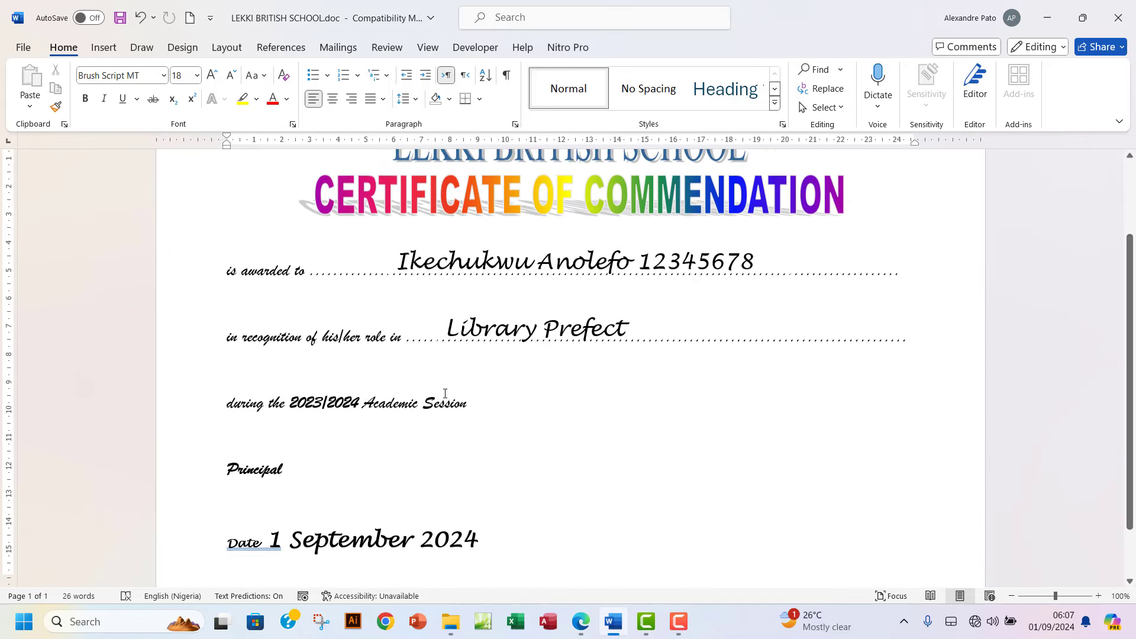
{"action": "scroll", "coordinate": [445, 393], "scroll_direction": "down", "scroll_amount": 2}
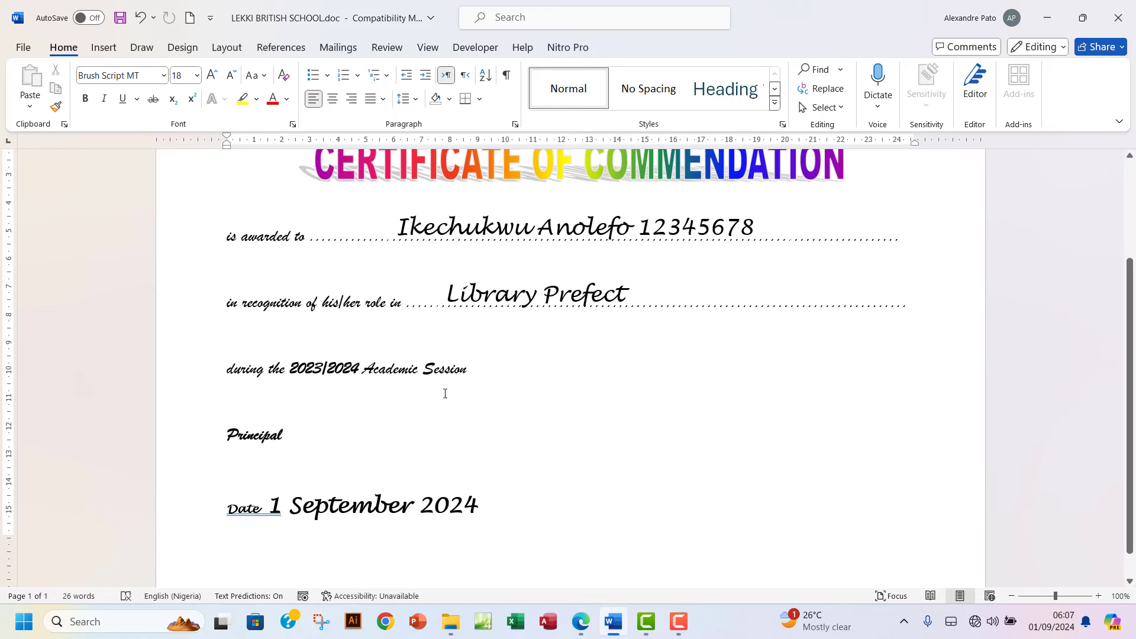
{"action": "left_click", "coordinate": [24, 48]}
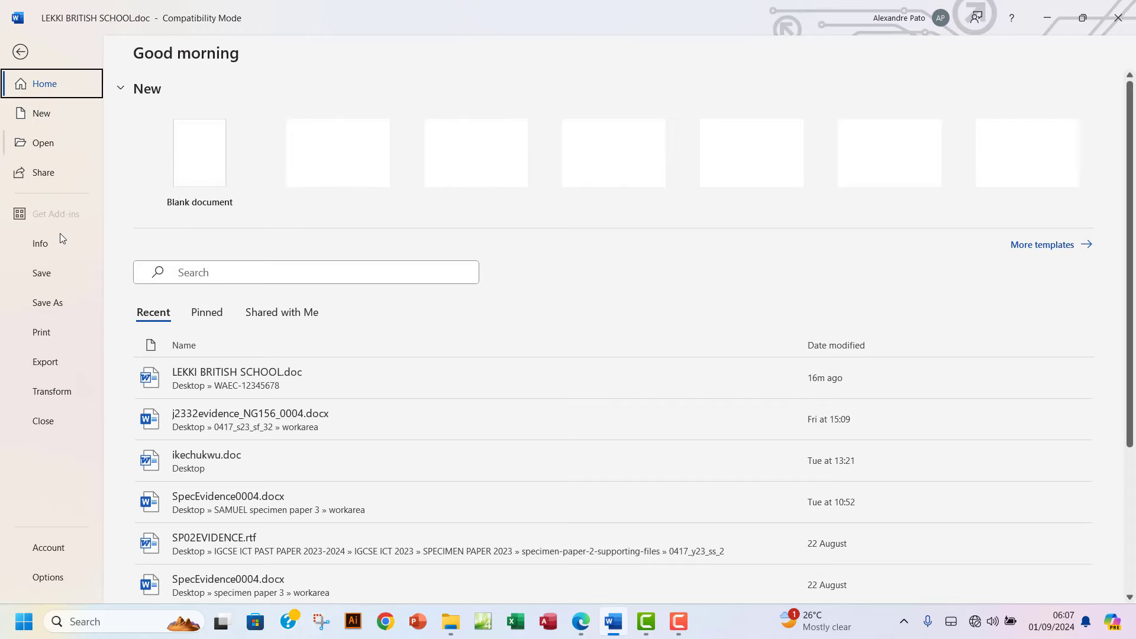
Preview the certificate for printing, then save and close LEKKI BRITISH SCHOOL.doc.
{"action": "left_click", "coordinate": [53, 332]}
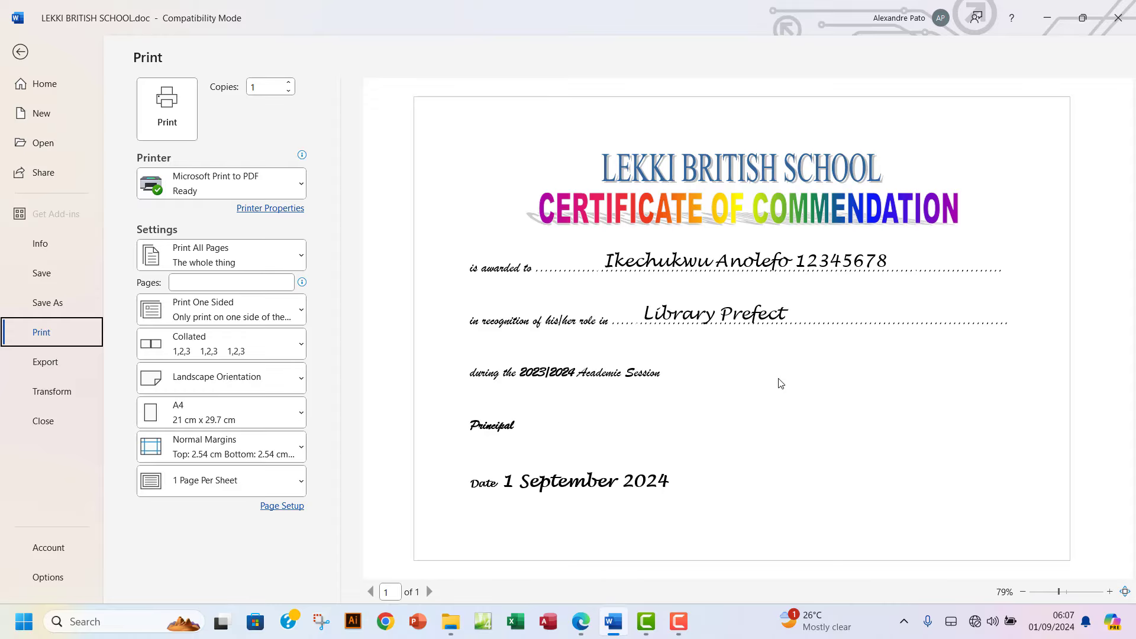
{"action": "left_click", "coordinate": [18, 53]}
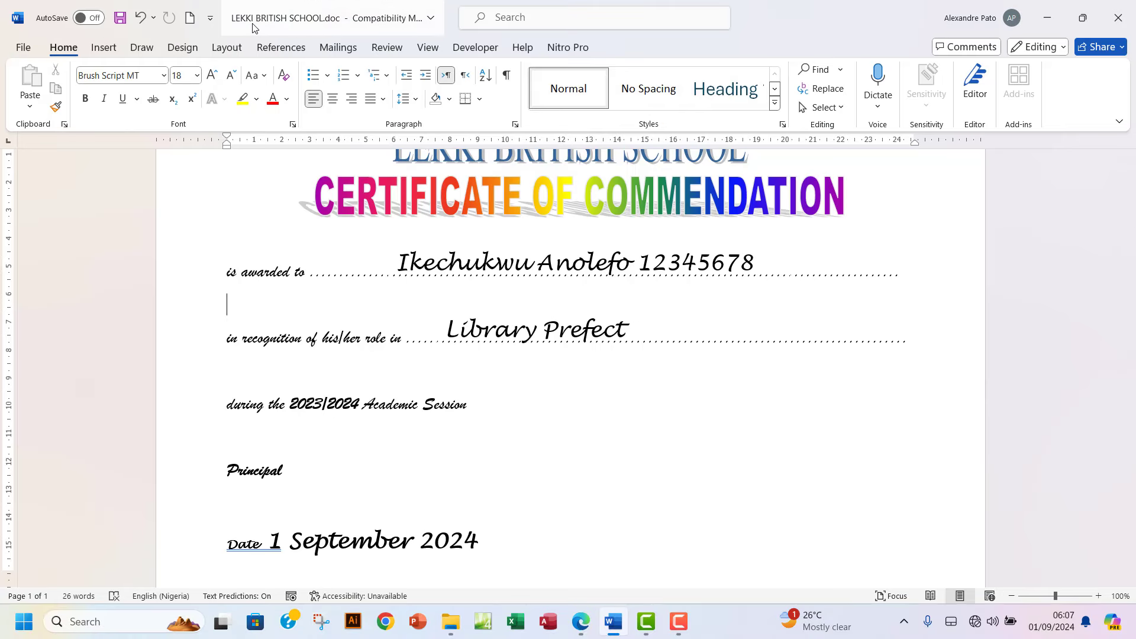
{"action": "left_click", "coordinate": [120, 18]}
{"action": "left_click", "coordinate": [1118, 18]}
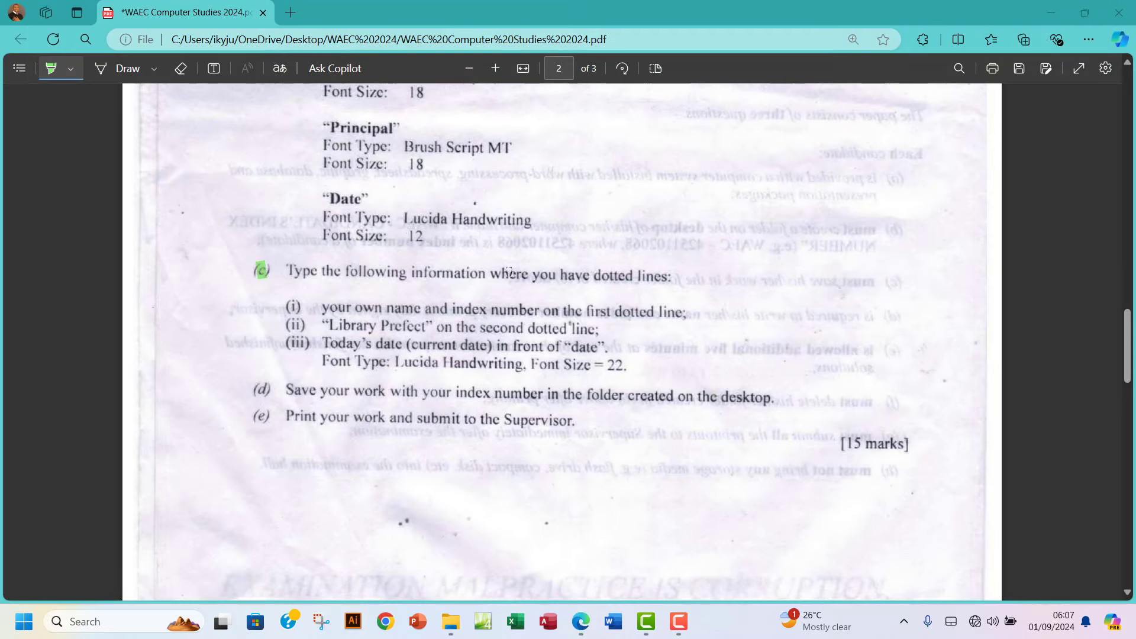
Clear the open windows and open the WAEC-12345678 folder on the desktop.
{"action": "left_click", "coordinate": [456, 632]}
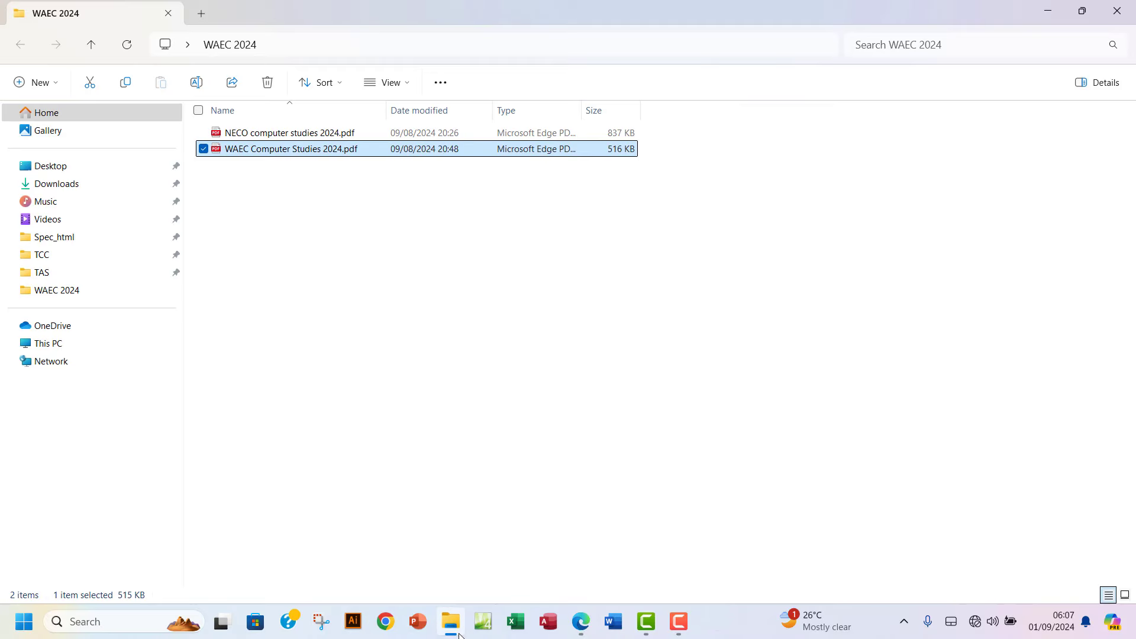
{"action": "left_click", "coordinate": [459, 635]}
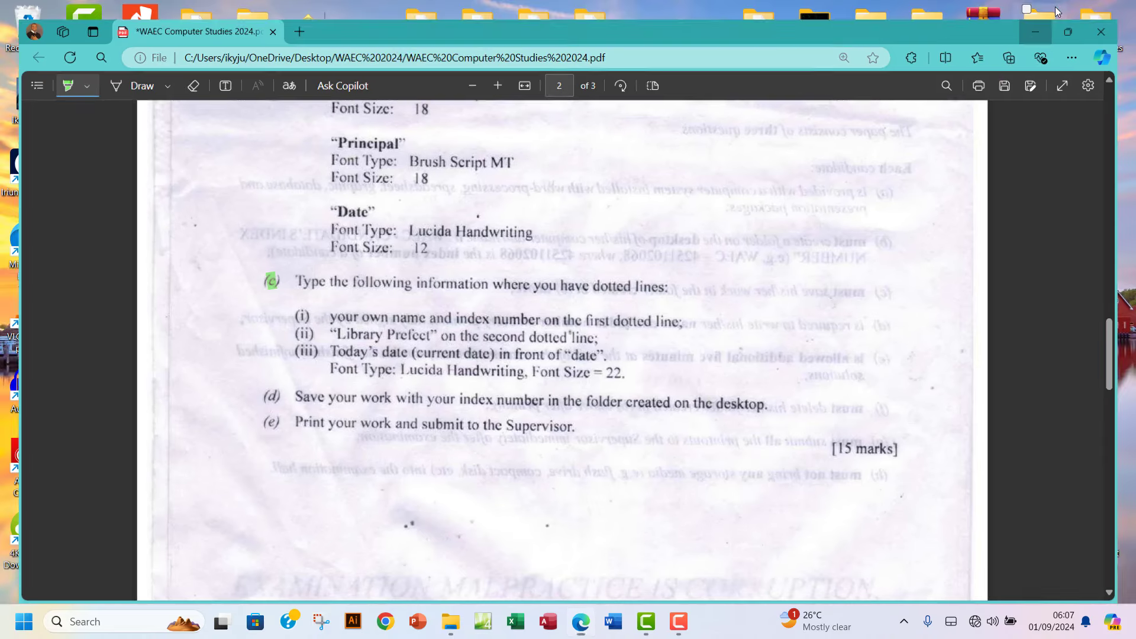
{"action": "left_click", "coordinate": [1035, 31]}
{"action": "double_click", "coordinate": [482, 178]}
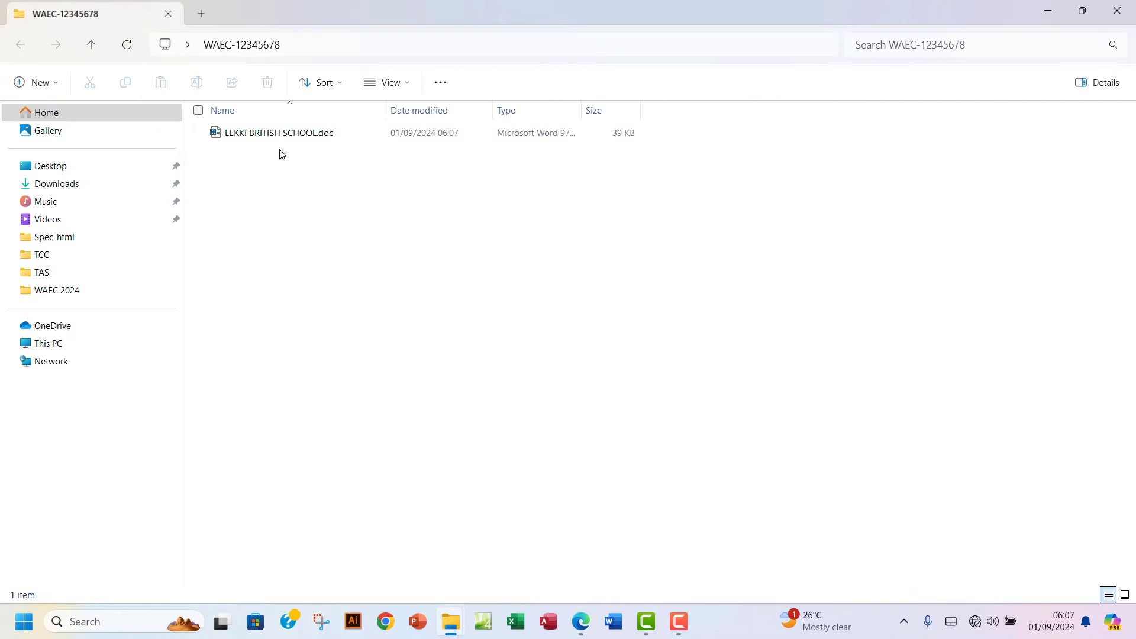
Rename LEKKI BRITISH SCHOOL.doc to the index number ng123344545.doc.
{"action": "left_click", "coordinate": [268, 135]}
{"action": "left_click", "coordinate": [268, 135]}
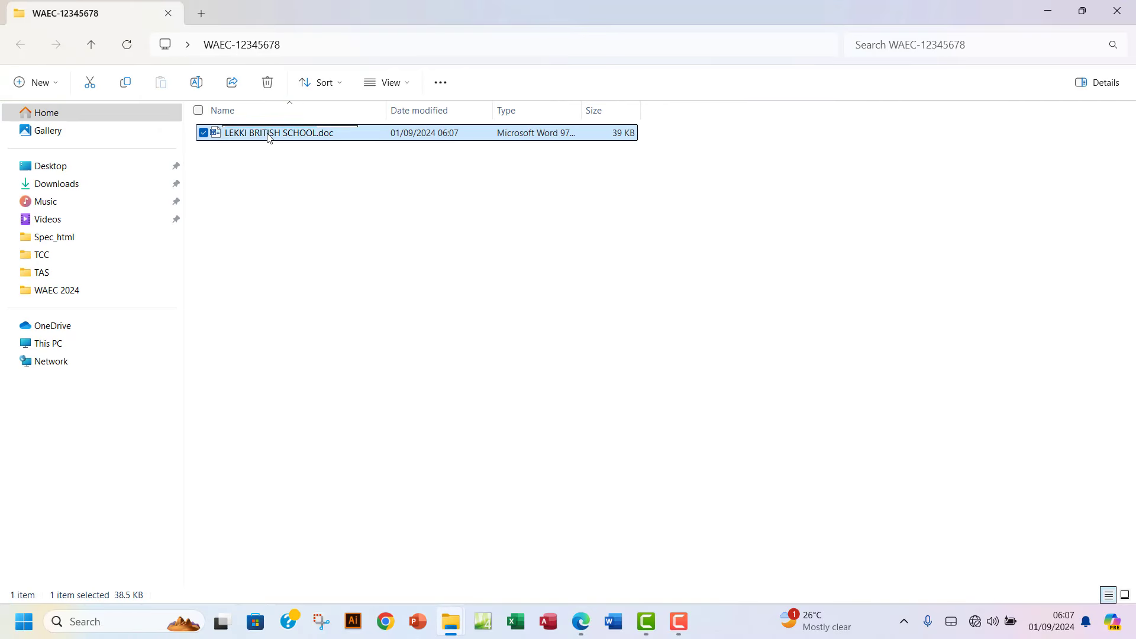
{"action": "type", "text": "12345"}
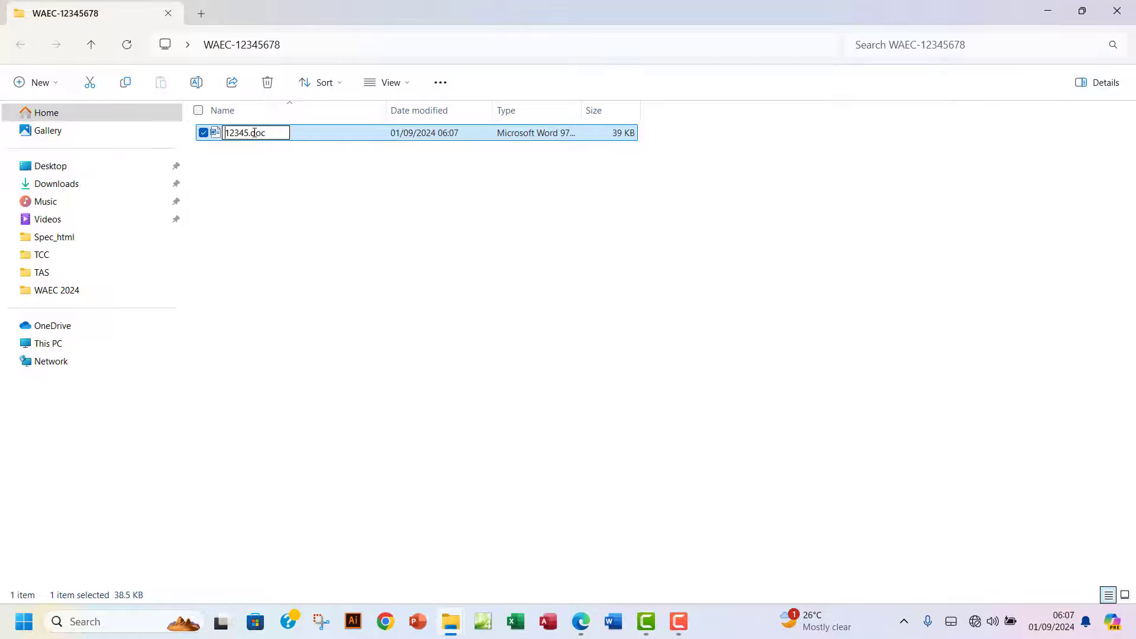
{"action": "key", "text": "Home"}
{"action": "type", "text": "ng"}
{"action": "left_click", "coordinate": [250, 133]}
{"action": "type", "text": "3445"}
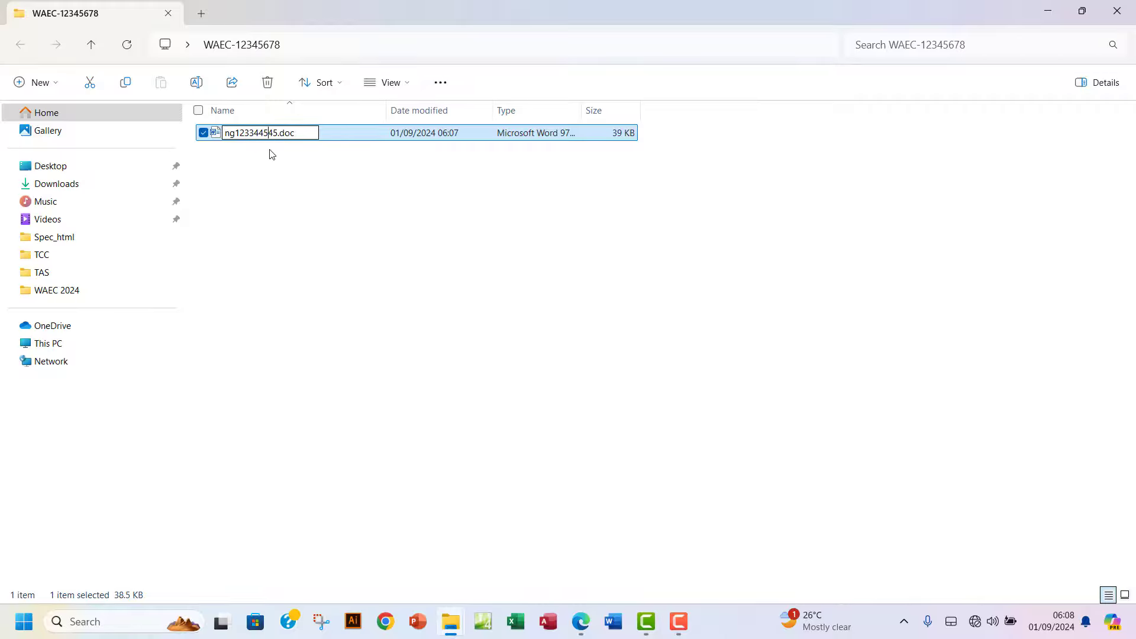
{"action": "left_click", "coordinate": [325, 238]}
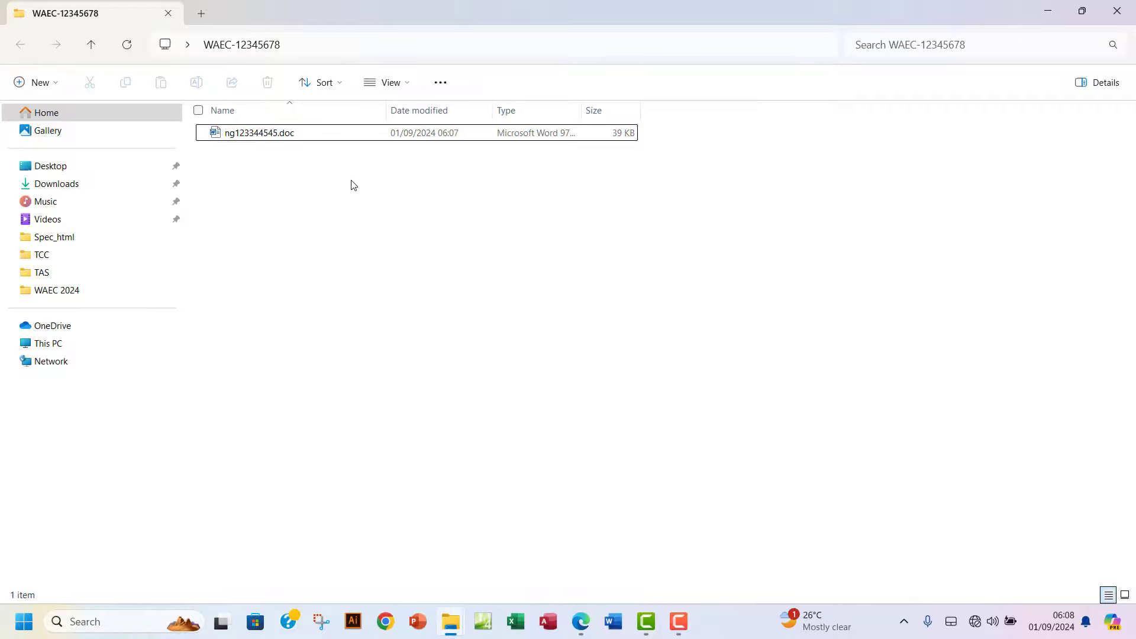
{"action": "left_click", "coordinate": [579, 631]}
Circle the [15 marks] label on the question paper with a green highlighter stroke.
{"action": "scroll", "coordinate": [295, 341], "scroll_direction": "down", "scroll_amount": 2}
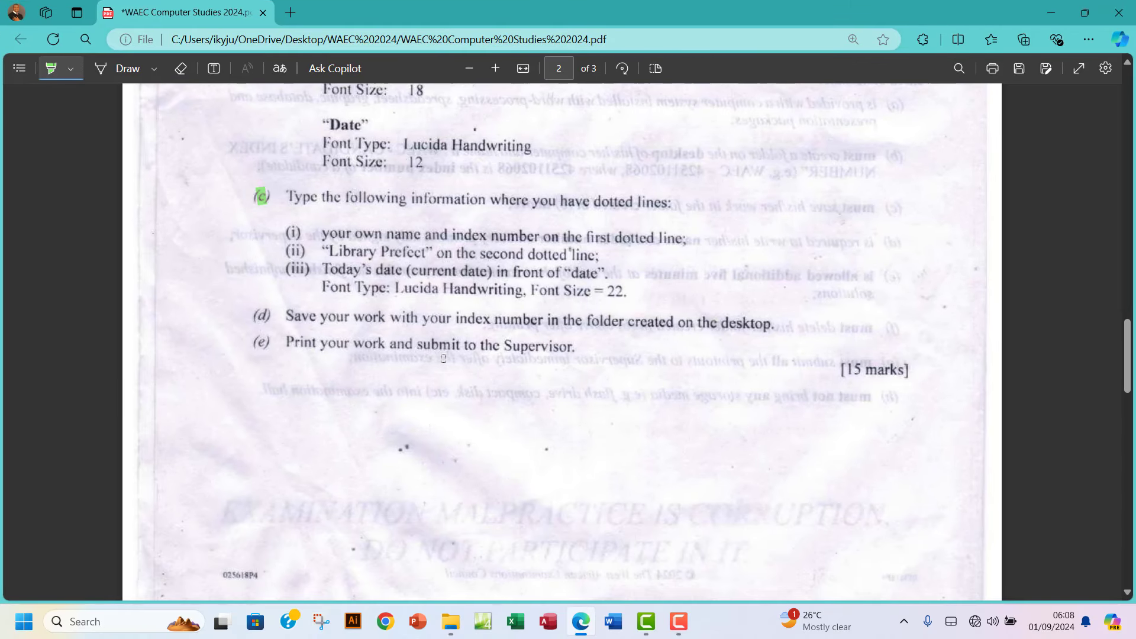
{"action": "scroll", "coordinate": [515, 363], "scroll_direction": "up", "scroll_amount": 1}
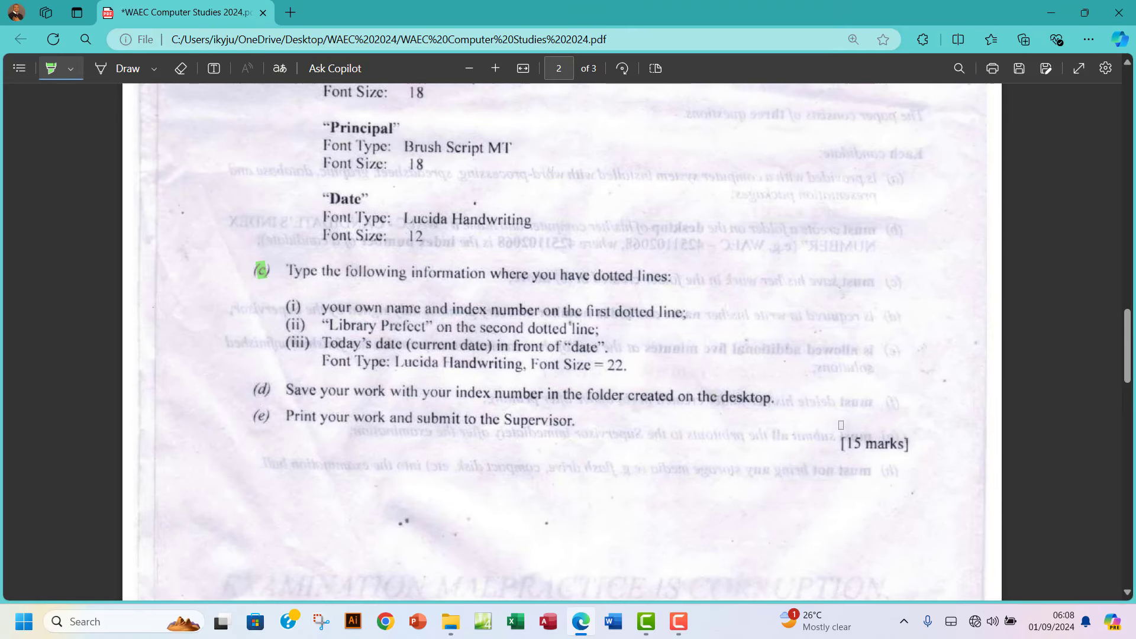
{"action": "mouse_move", "coordinate": [839, 423]}
{"action": "left_mouse_down"}
{"action": "mouse_move", "coordinate": [831, 444]}
{"action": "mouse_move", "coordinate": [884, 477]}
{"action": "mouse_move", "coordinate": [907, 436]}
{"action": "mouse_move", "coordinate": [850, 424]}
{"action": "mouse_move", "coordinate": [834, 439]}
{"action": "left_mouse_up"}
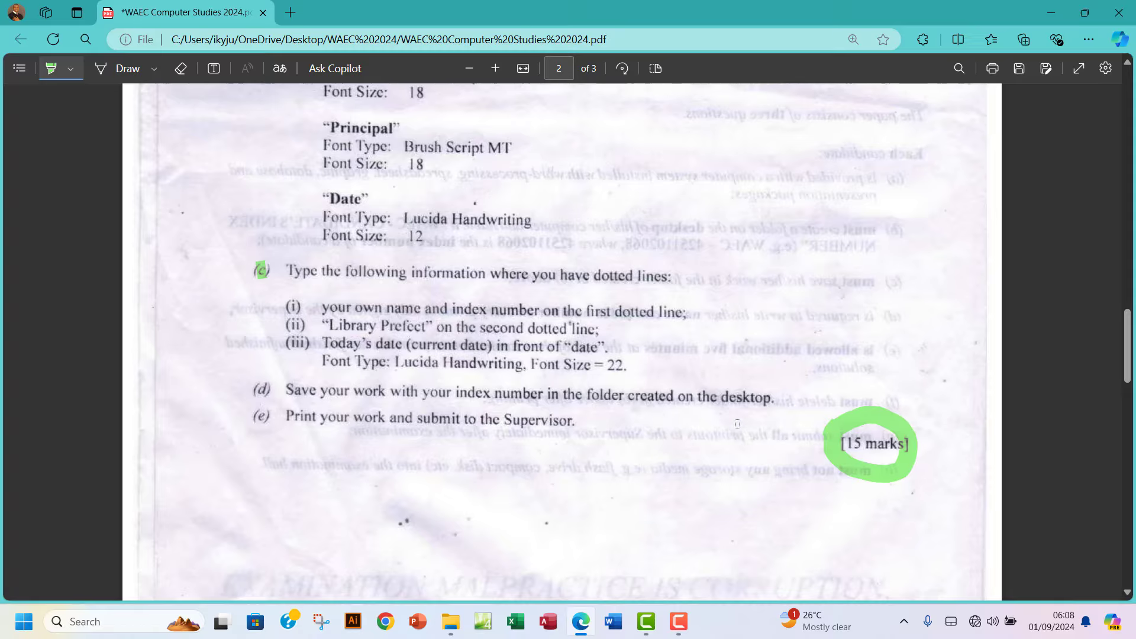